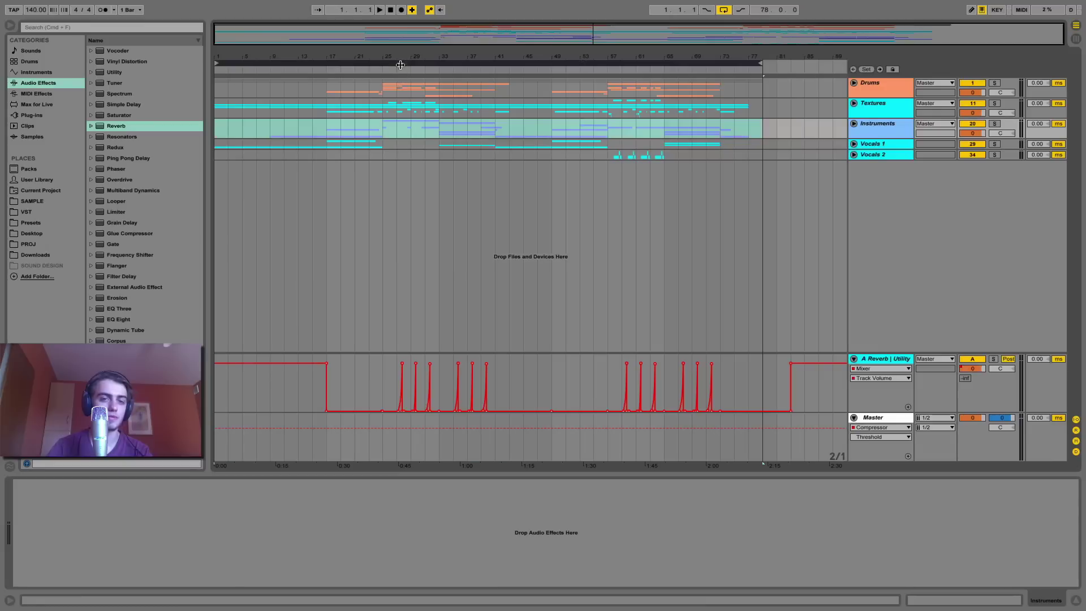
Step: Play the arrangement from bar 15 and again from bar 55 to hear the full track
key("super+a")
left_click(312, 88)
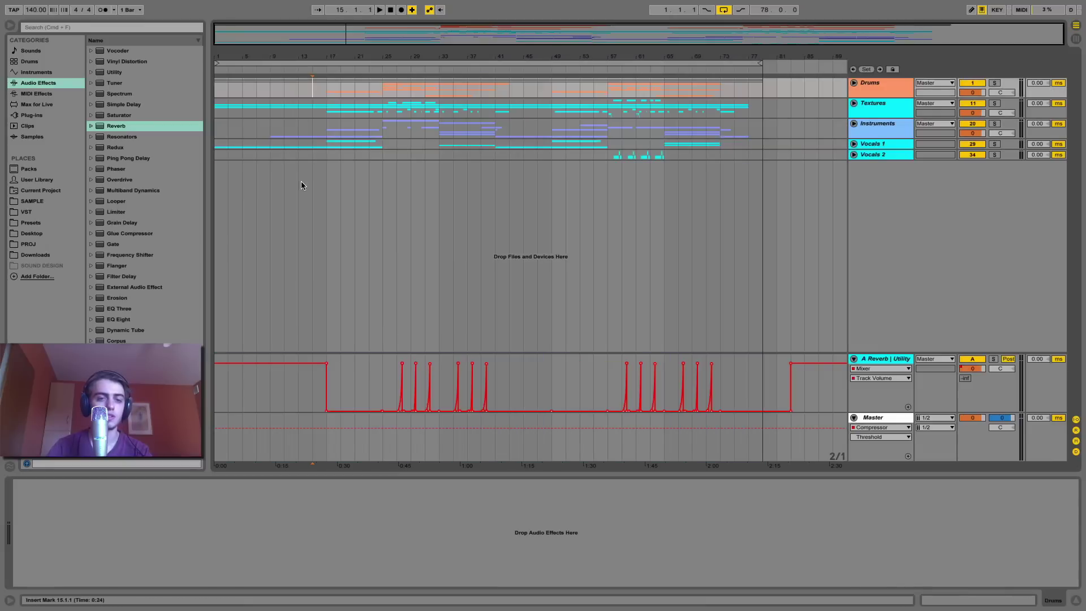
key("space")
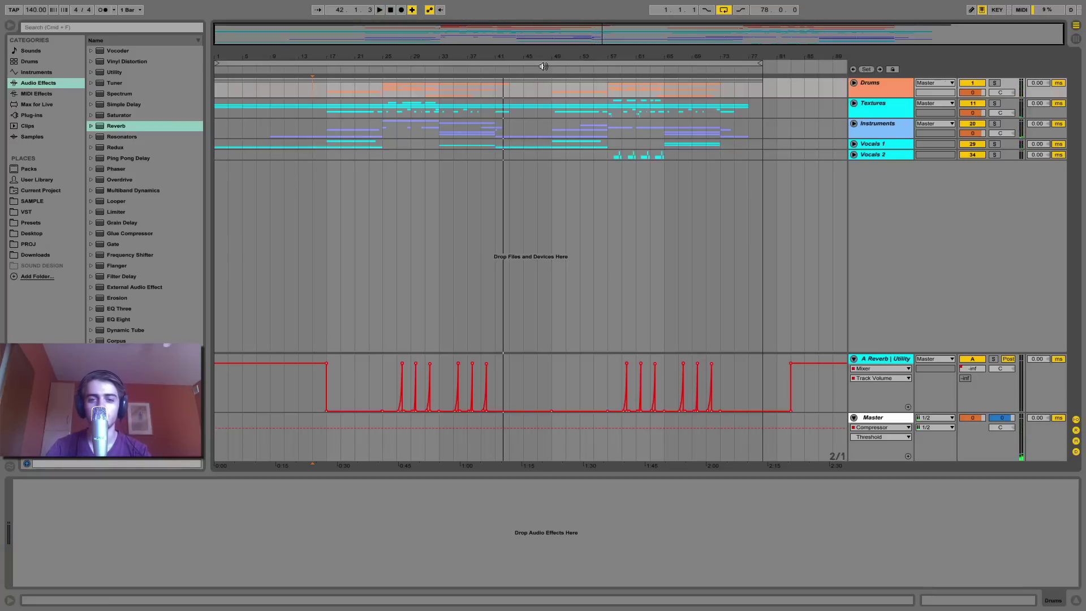
left_click(590, 89)
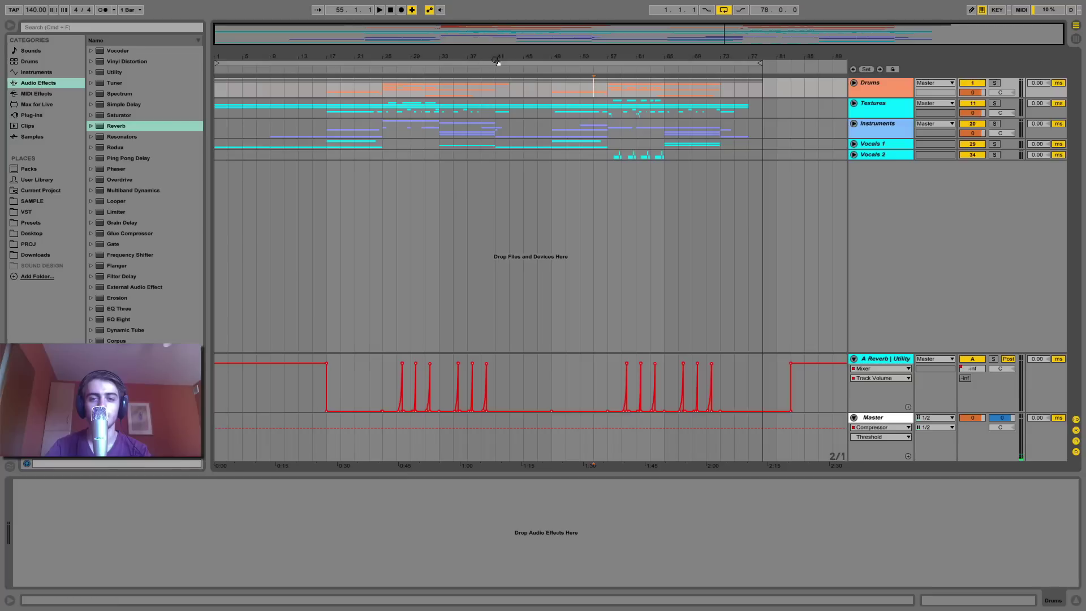
key("space")
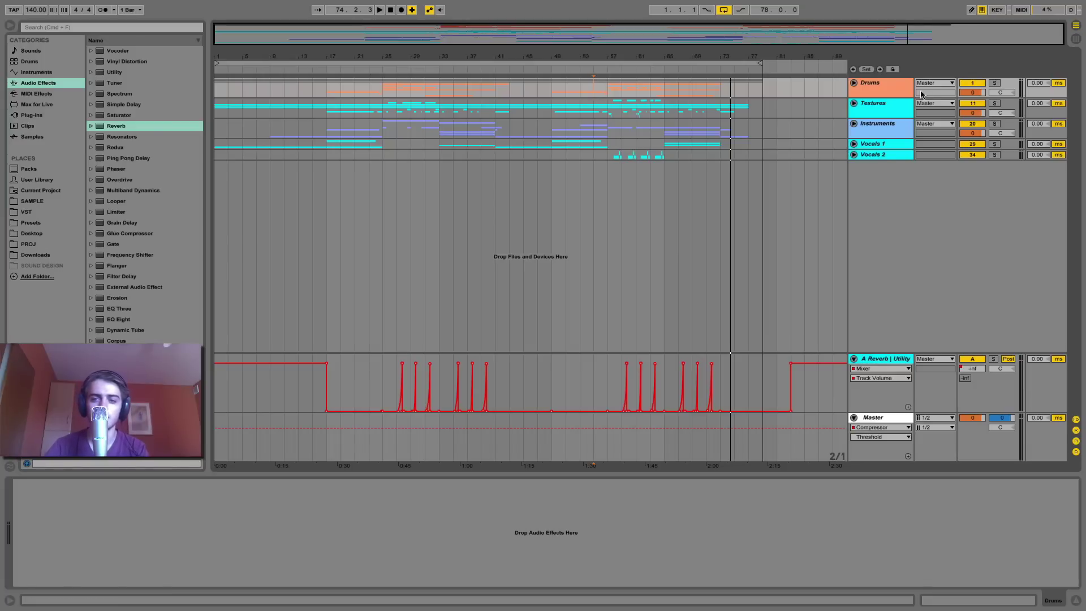
Step: Expand the Drums group, audition the SC track soloed from bar 17, and clear the solo
left_click(853, 83)
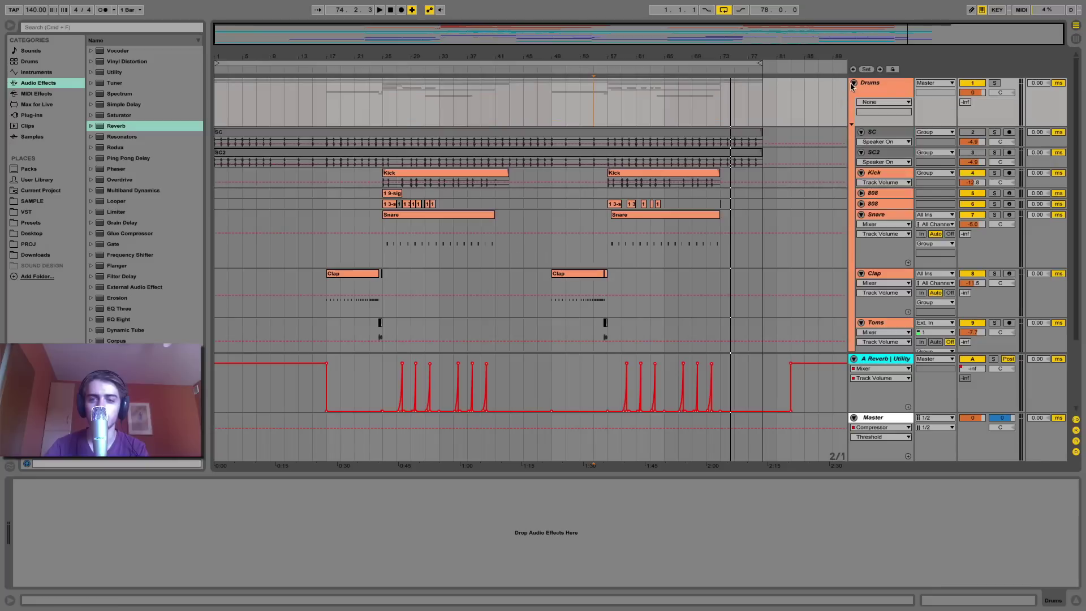
left_click(993, 133)
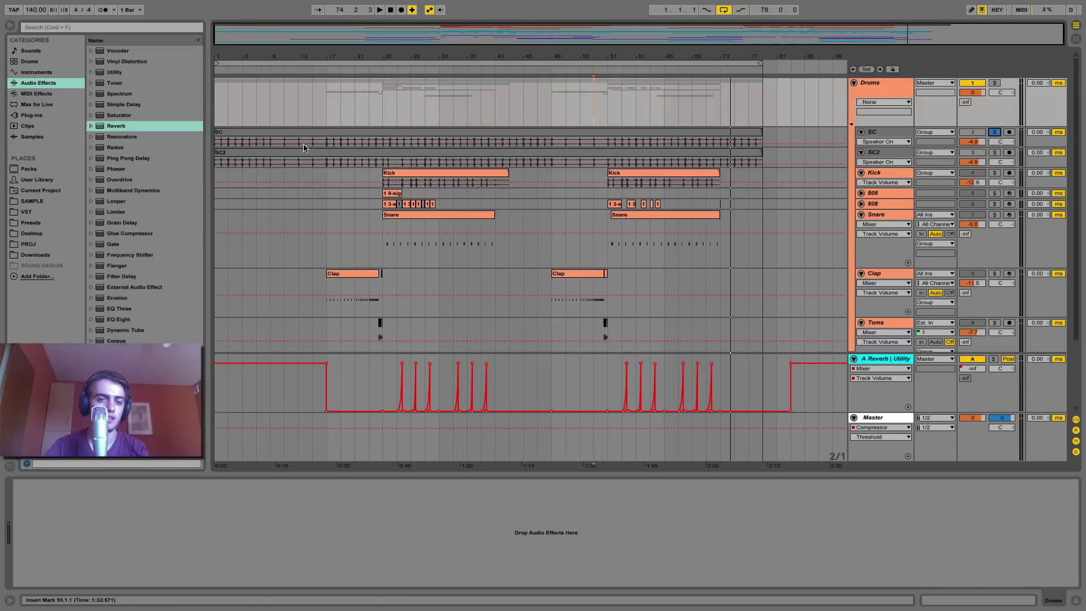
left_click_drag(344, 148, 356, 195)
left_click(325, 164)
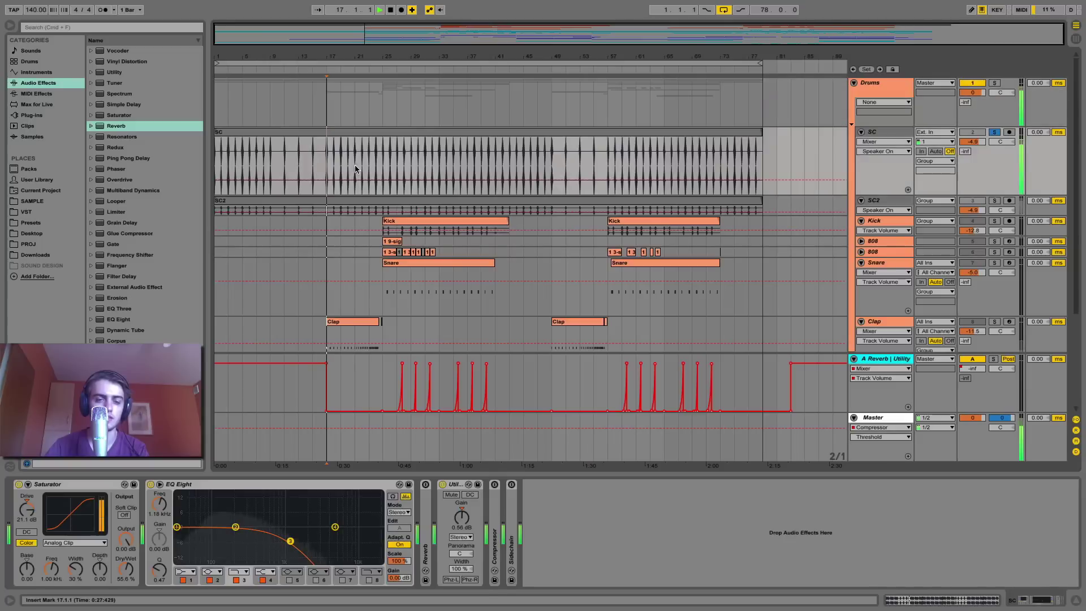
key("space")
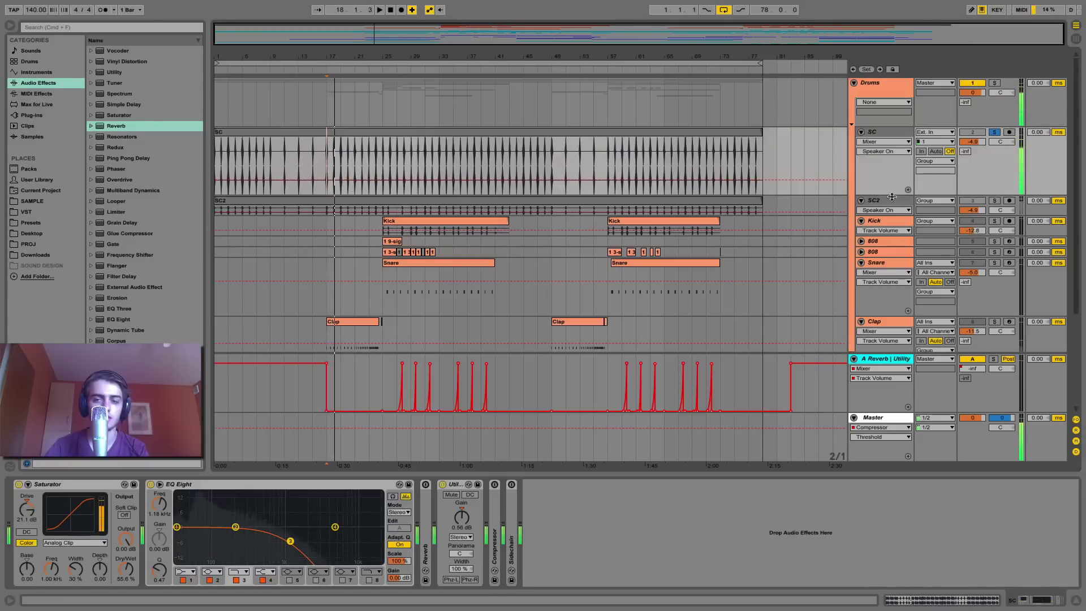
left_click(995, 201)
left_click(995, 201)
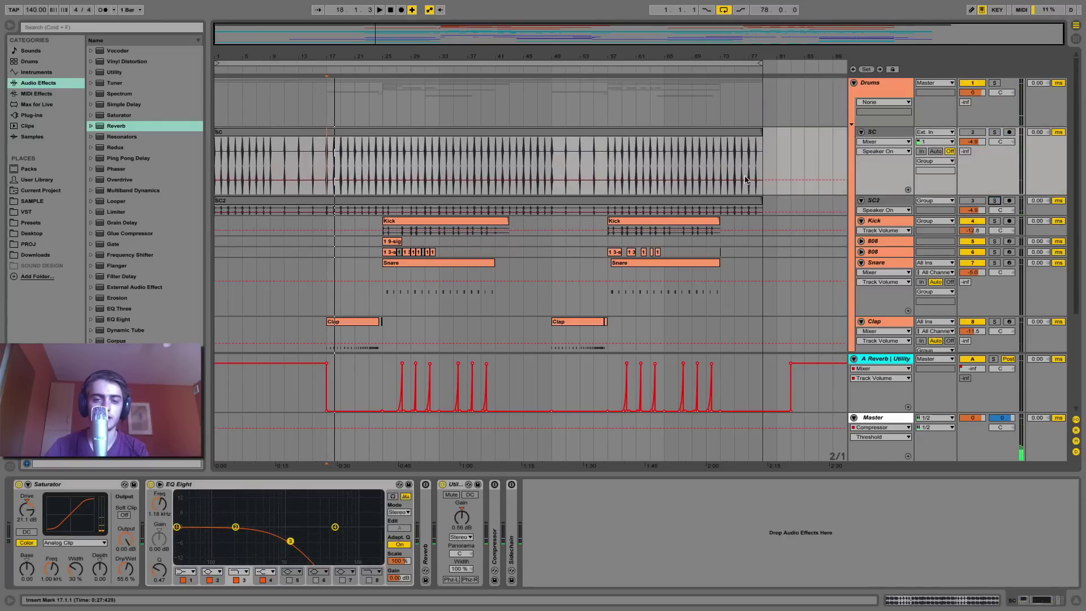
Step: Shrink the SC track back and fold both the SC and SC2 tracks
left_click_drag(880, 194, 871, 149)
scroll(820, 168, "down", 4)
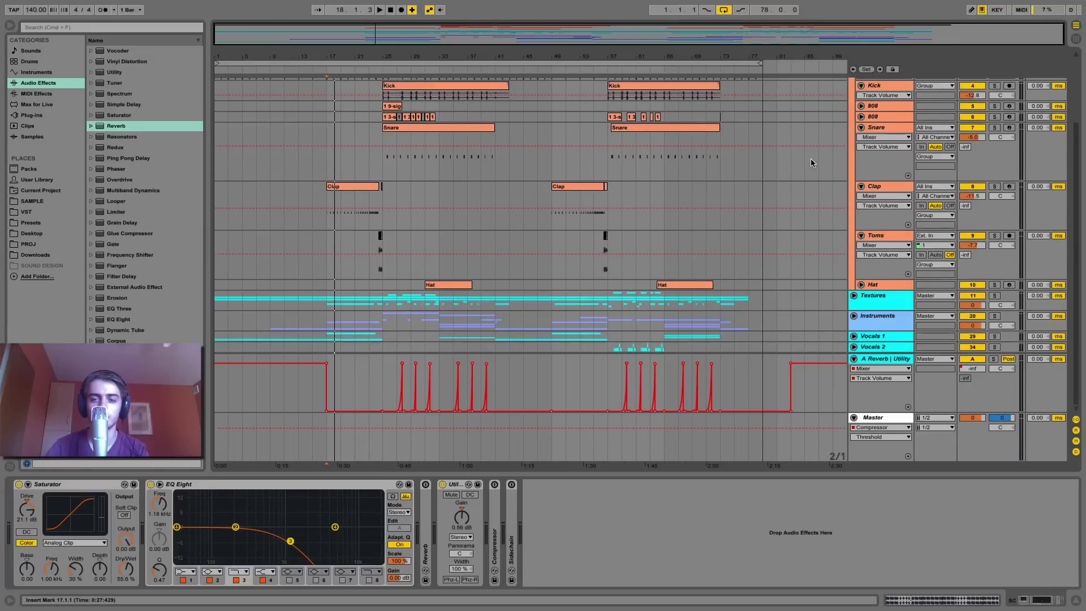
scroll(635, 320, "up", 4)
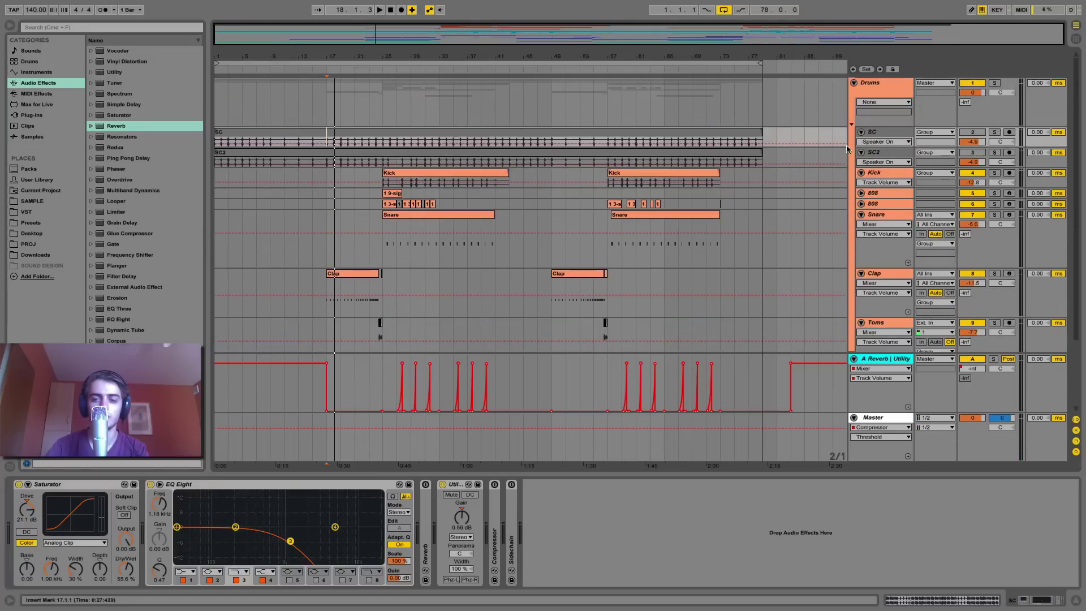
left_click_drag(379, 61, 402, 102)
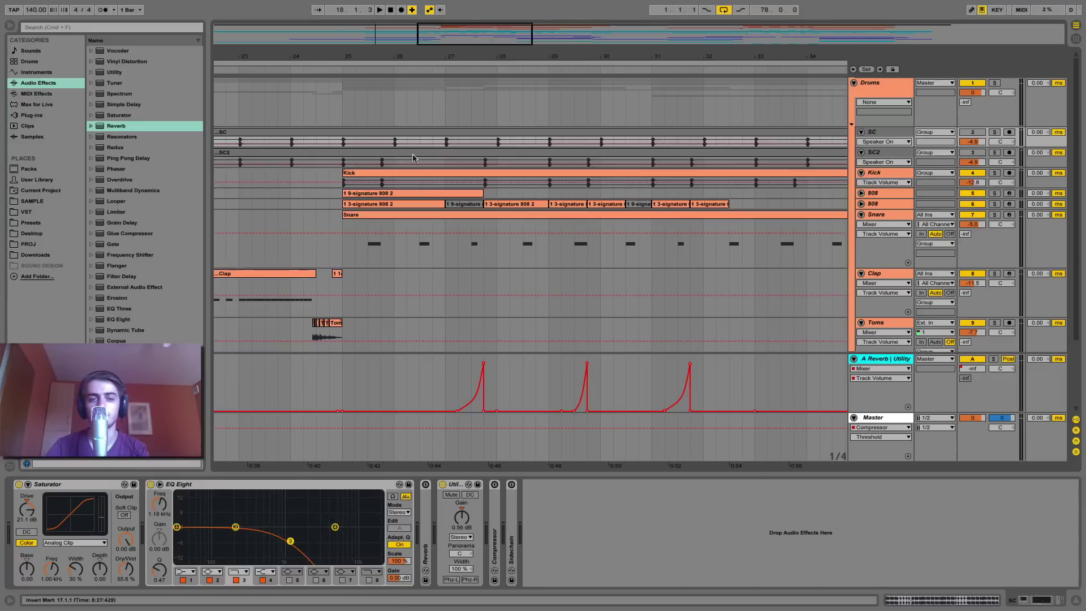
left_click(861, 152)
left_click(861, 132)
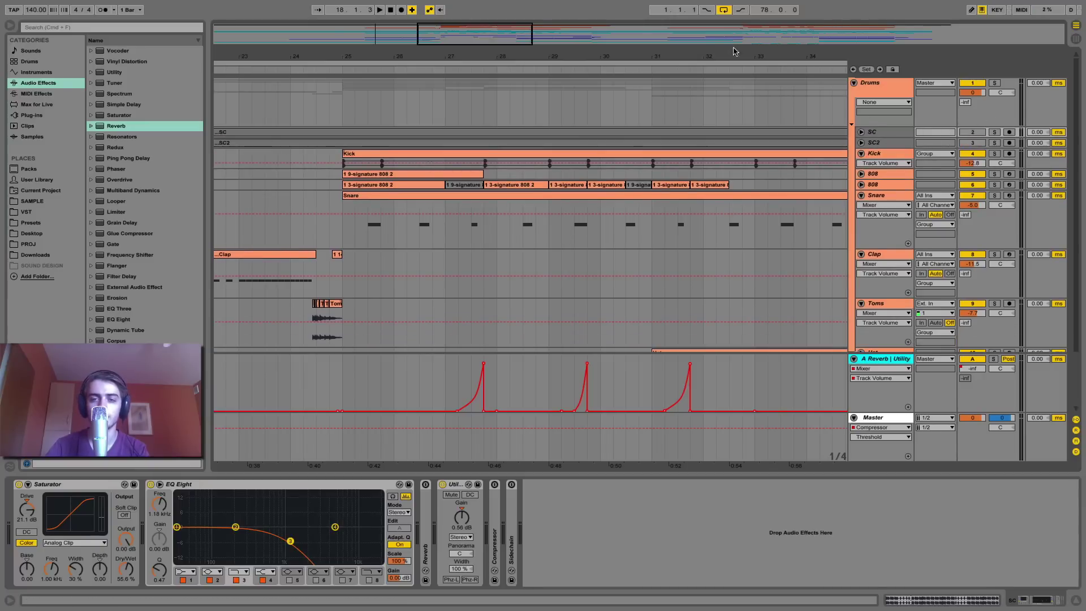
left_click_drag(722, 58, 498, 72)
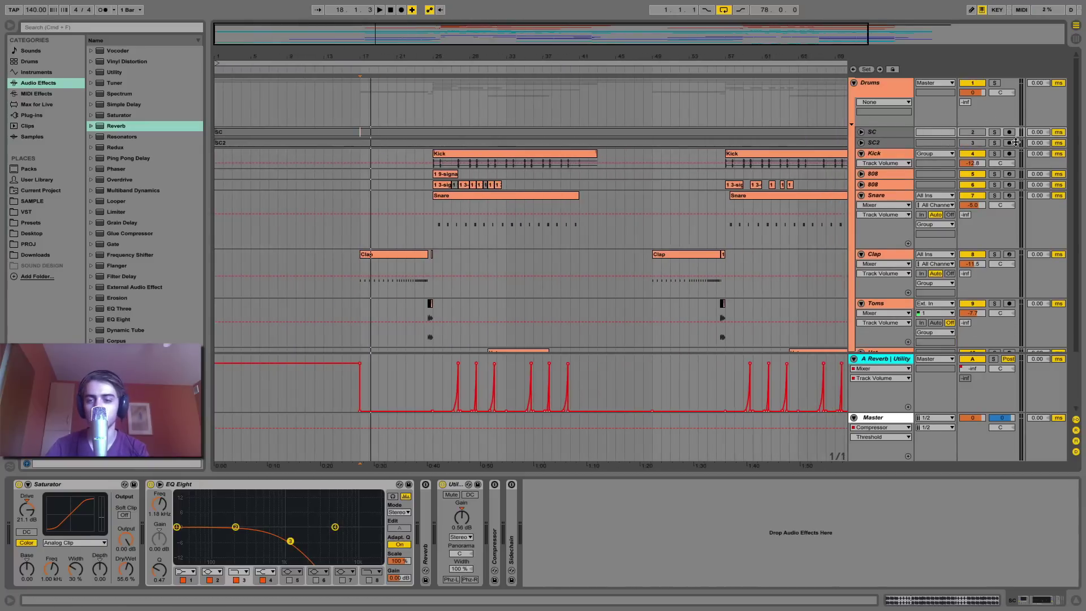
Step: Solo the Kick track and play its first clip from bar 25
left_click(994, 153)
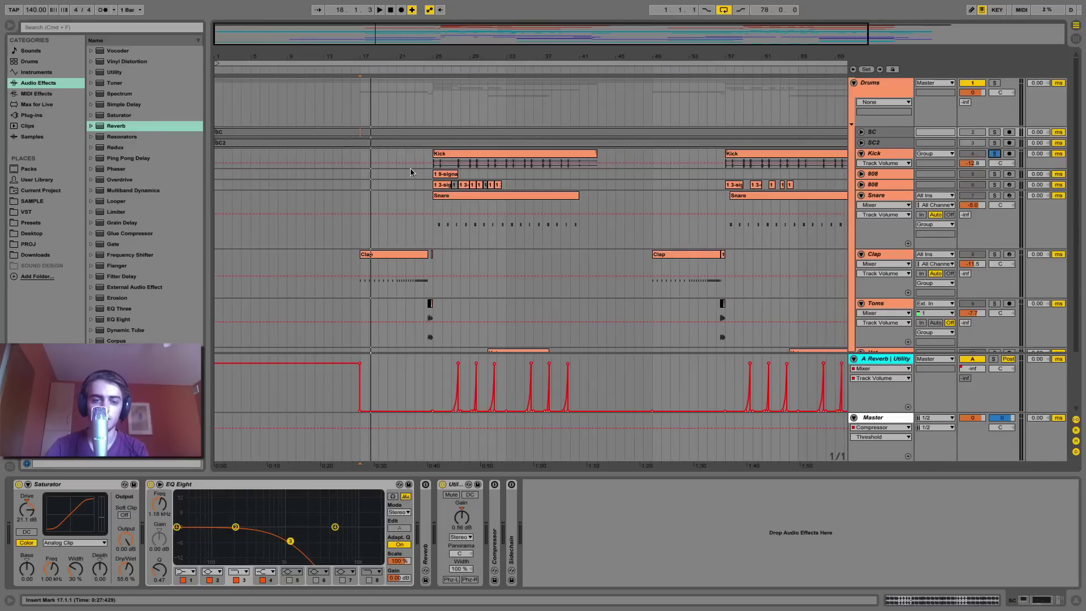
left_click(453, 158)
key("space")
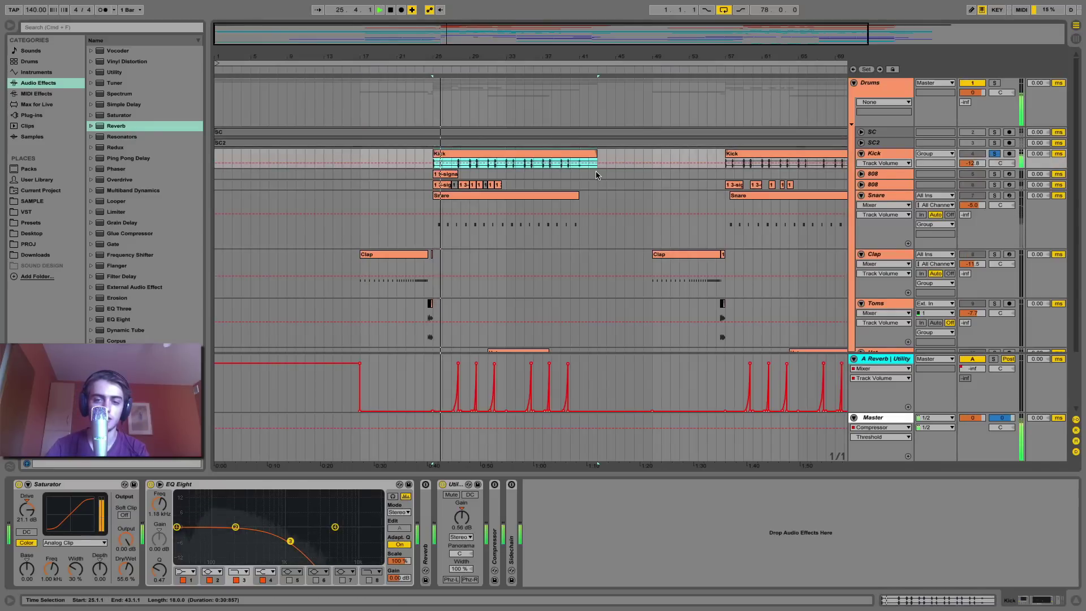
key("space")
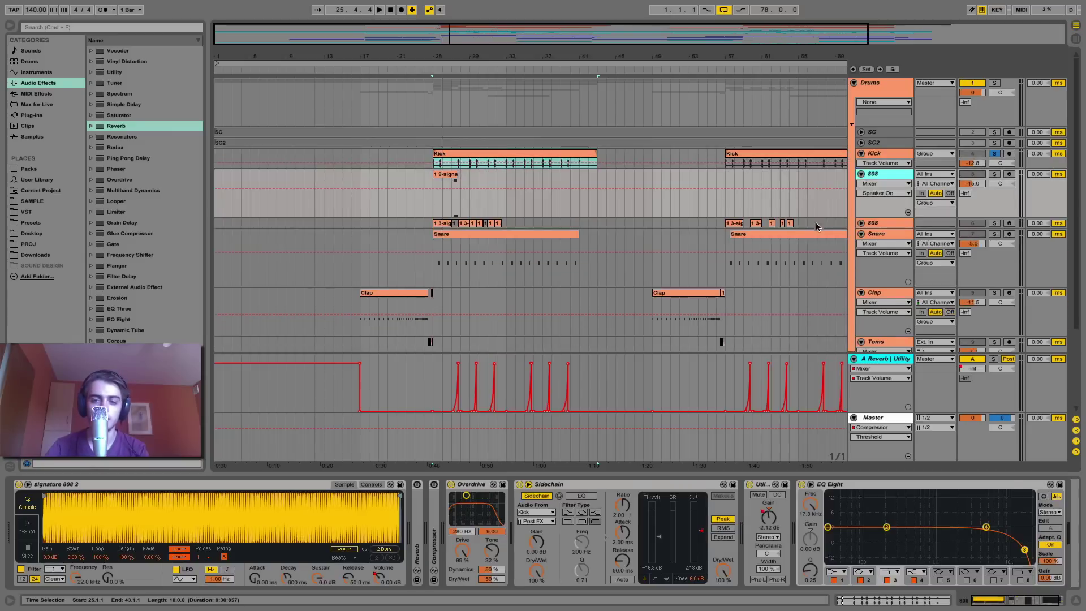
Step: Unfold the second 808 track and play it soloed from position 25.4.1
left_click(861, 222)
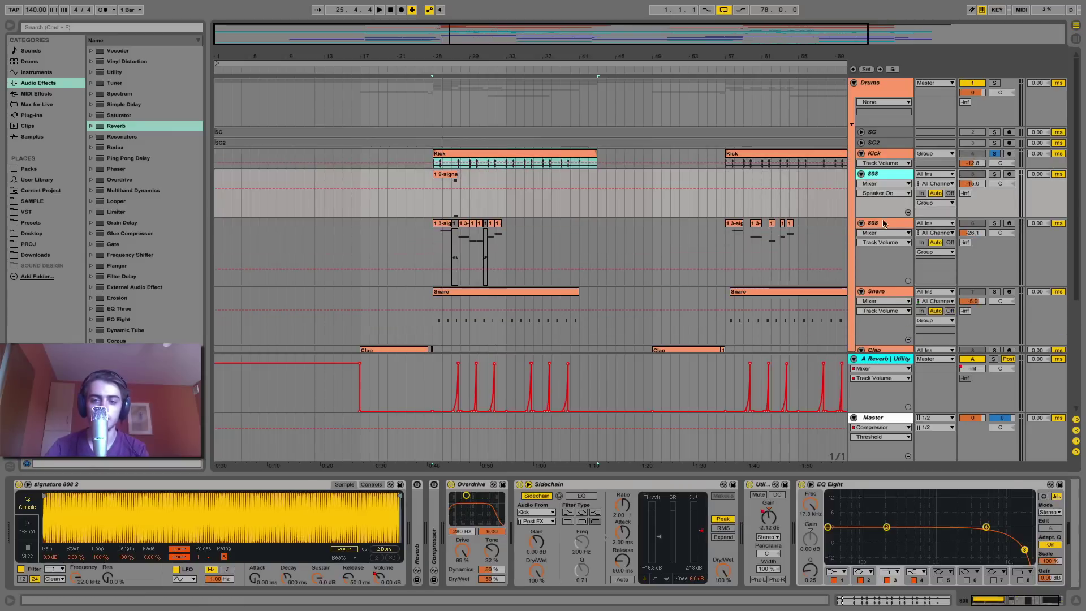
left_click(886, 223)
left_click(993, 225)
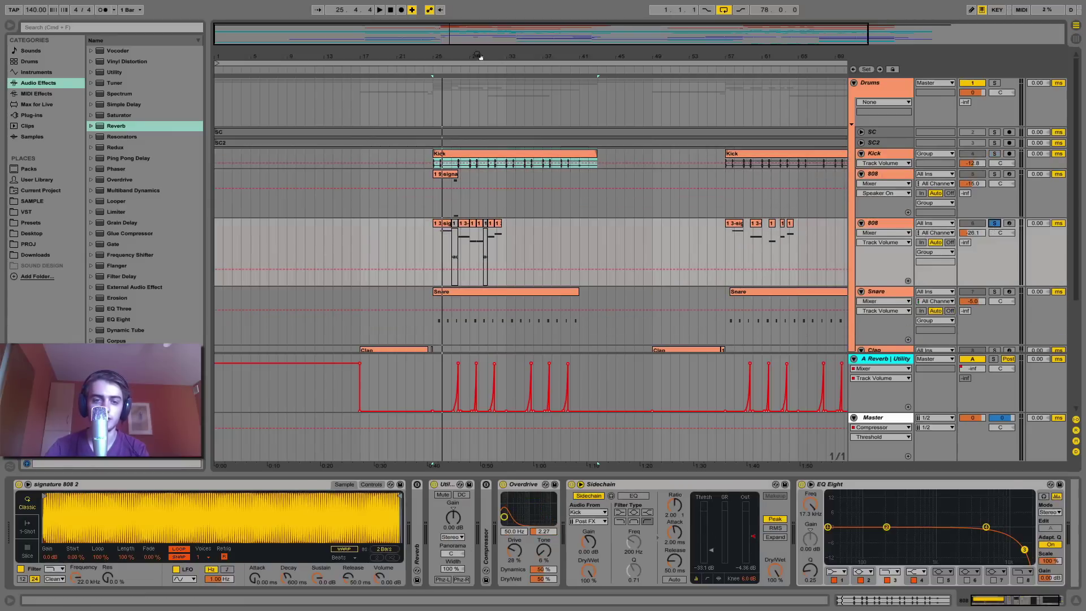
left_click_drag(475, 45, 460, 47)
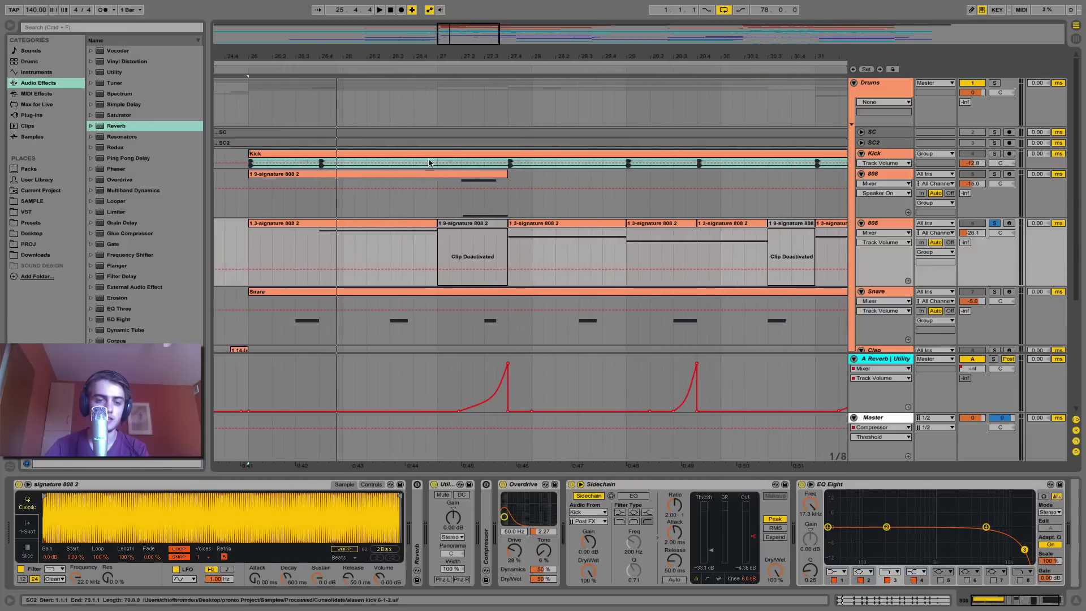
left_click(322, 255)
key("space")
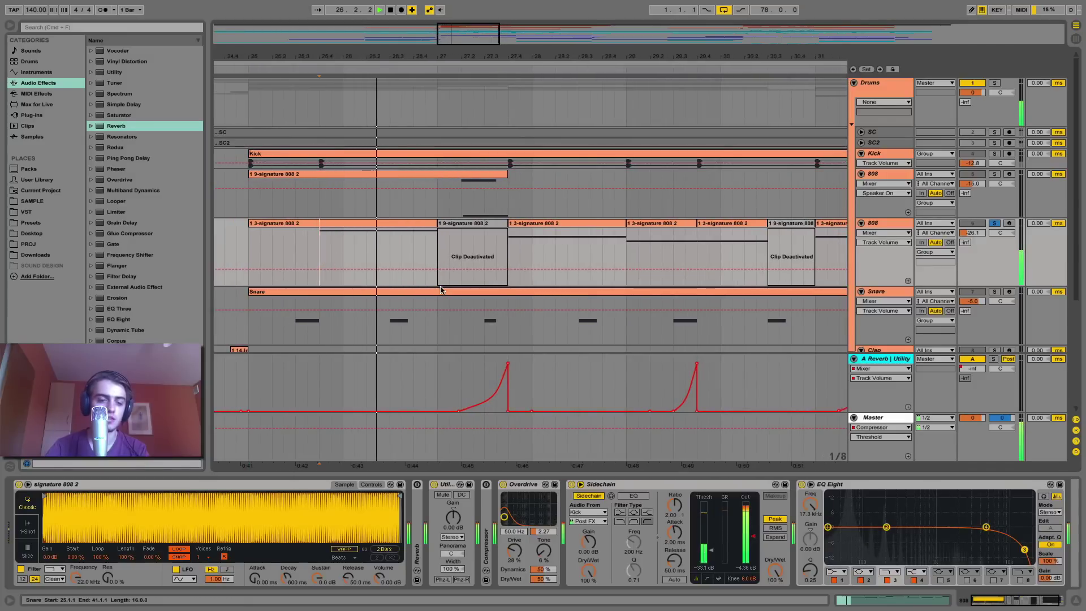
key("space")
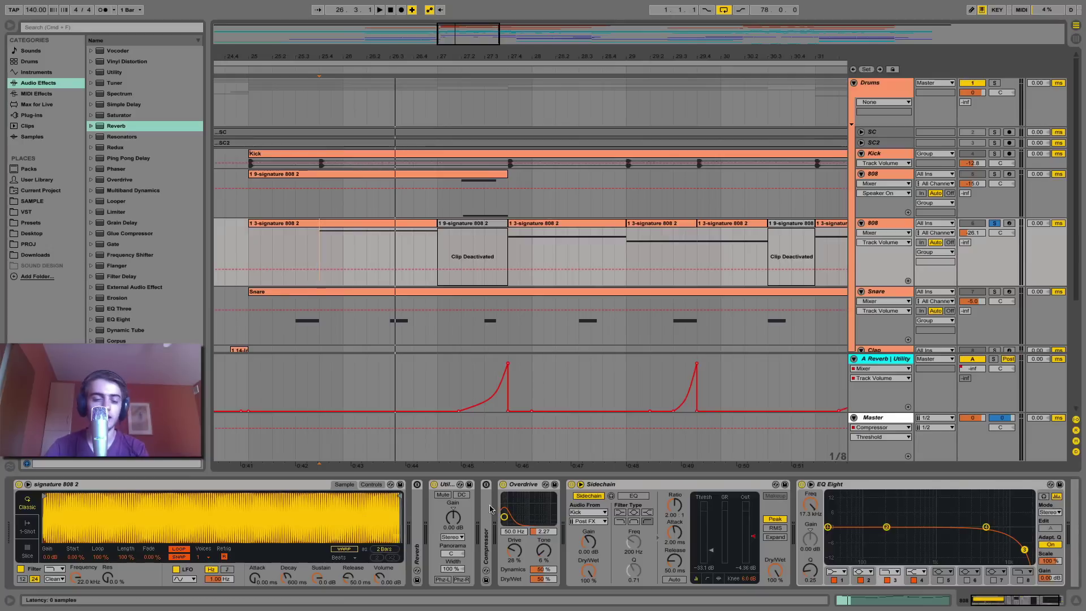
Step: Examine the second 808's Overdrive and Sidechain devices and compare its sound with and without the Kick soloed
left_click(522, 485)
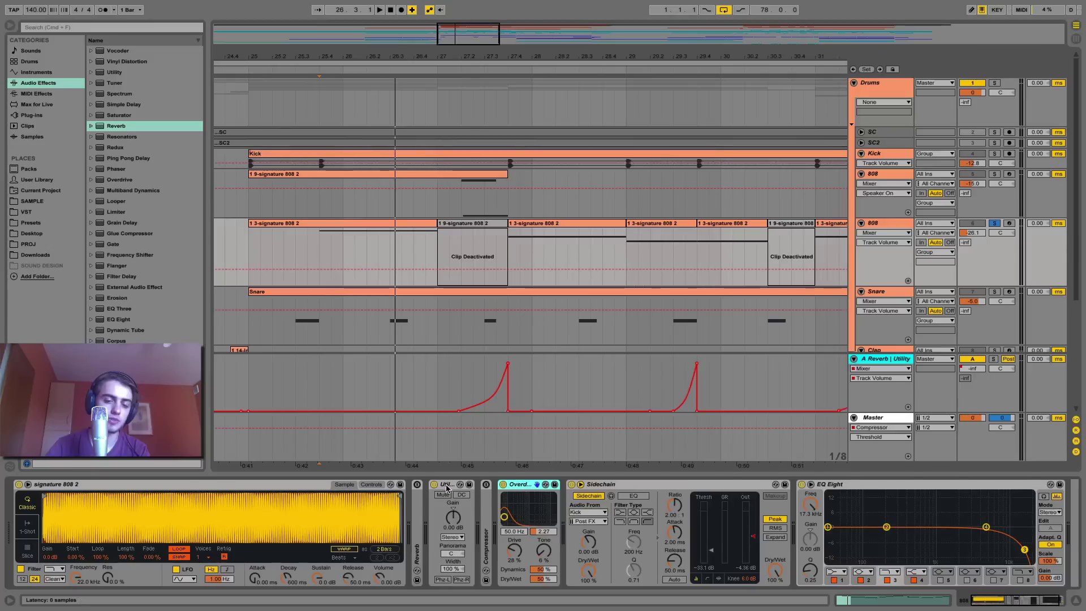
left_click(602, 488)
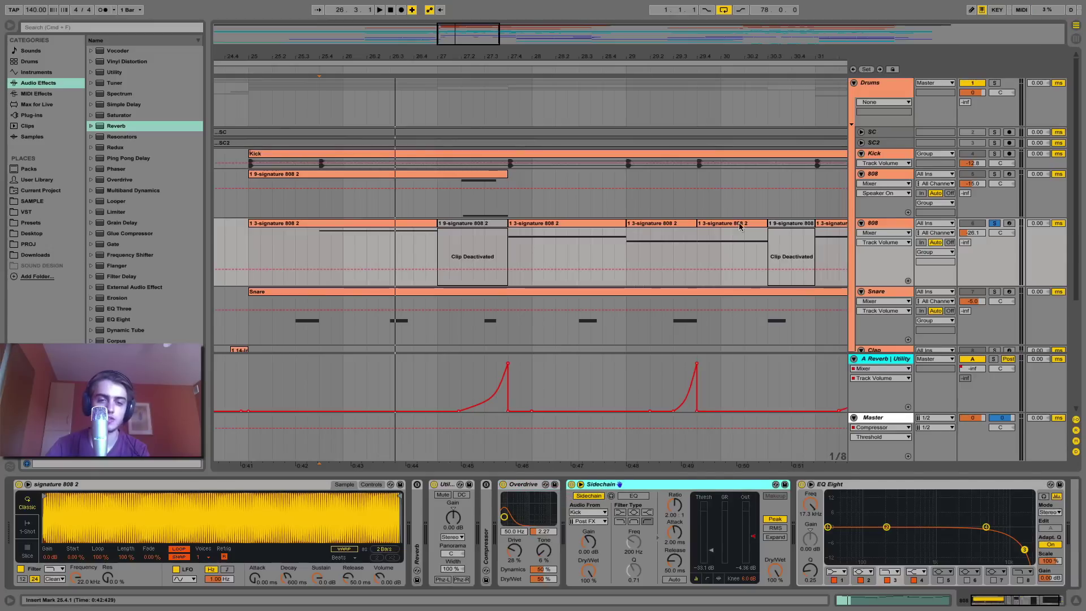
left_click(995, 153)
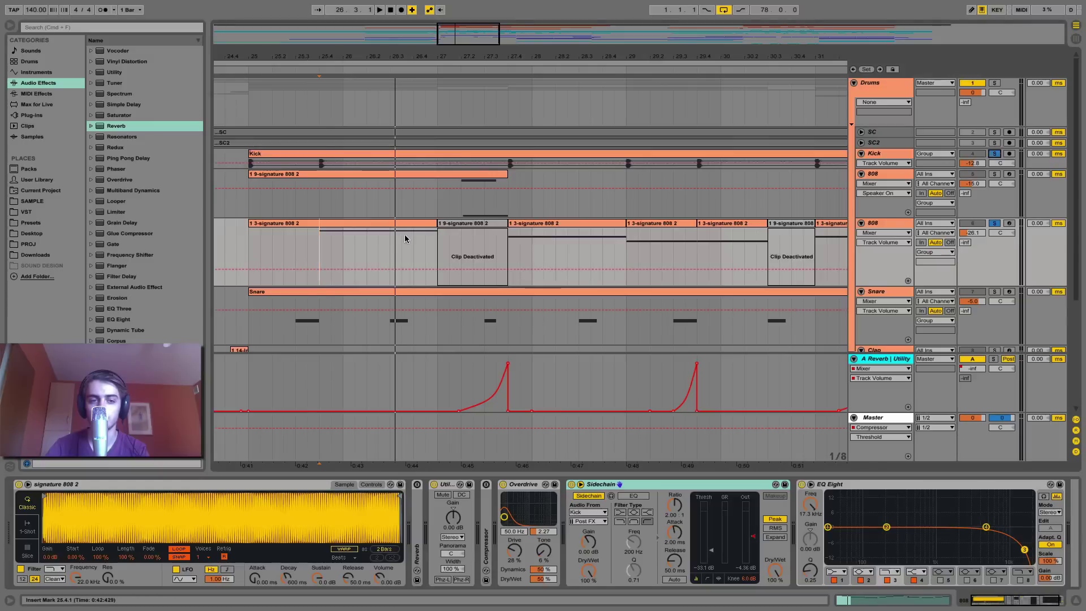
key("space")
key("space")
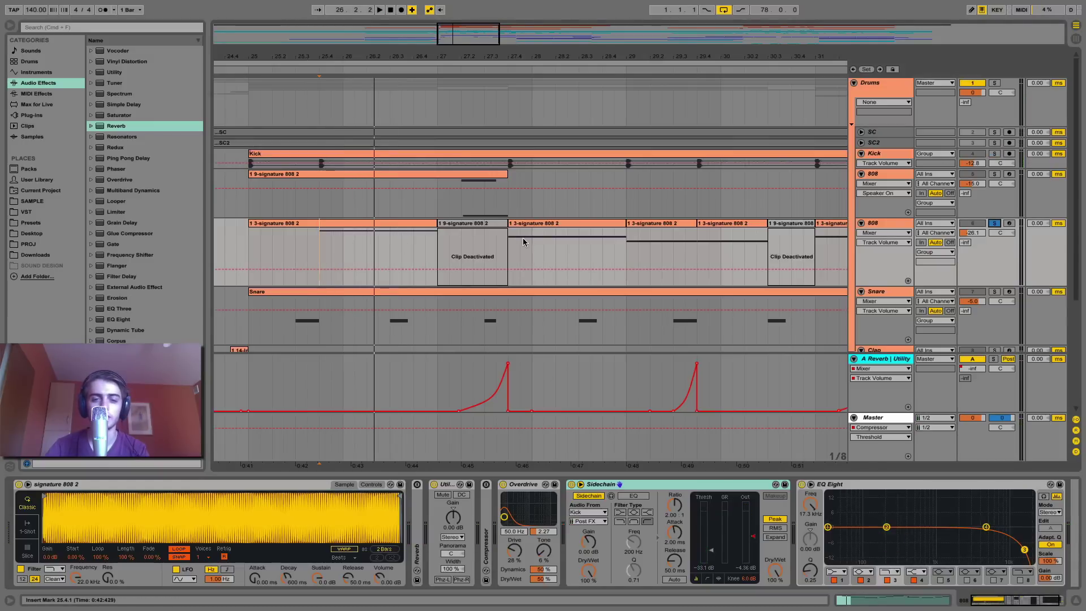
key("space")
key("space")
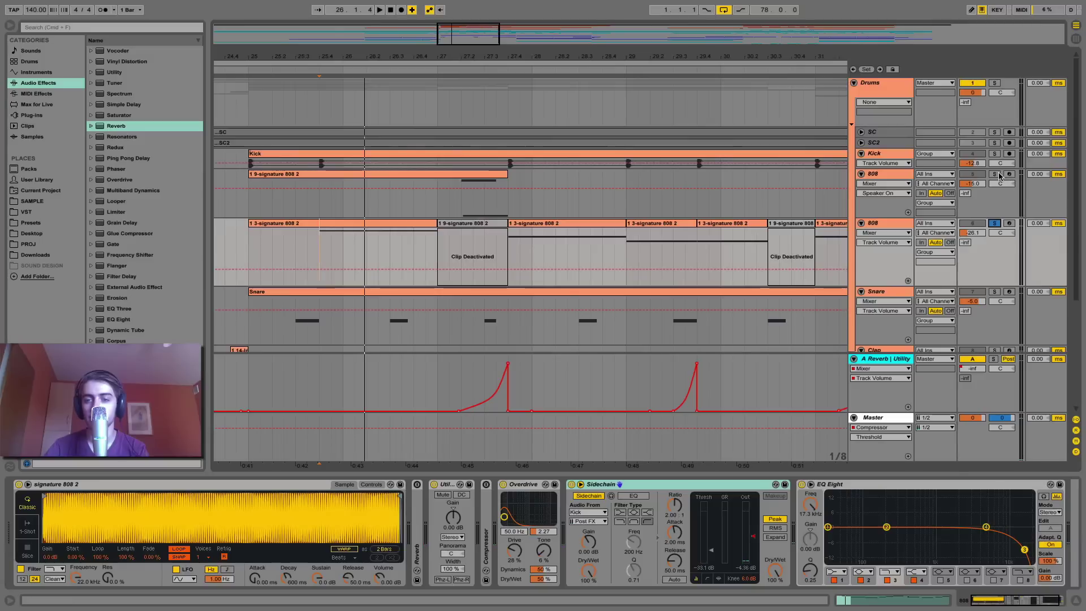
Step: Solo the first 808 track and play its clip from position 27.2.1
left_click(994, 174)
left_click(461, 211)
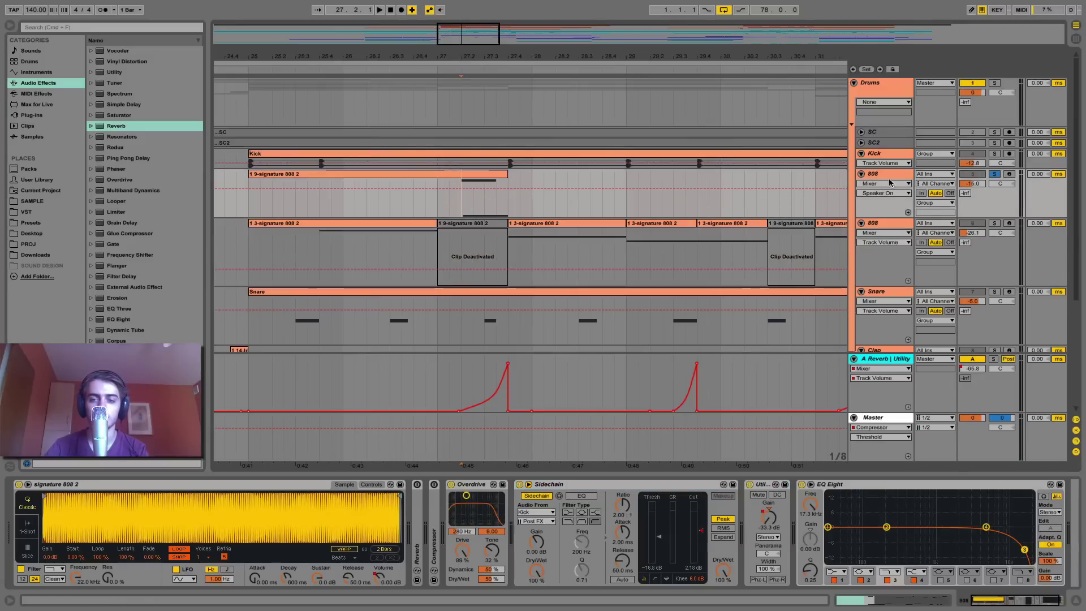
scroll(480, 296, "down", 3)
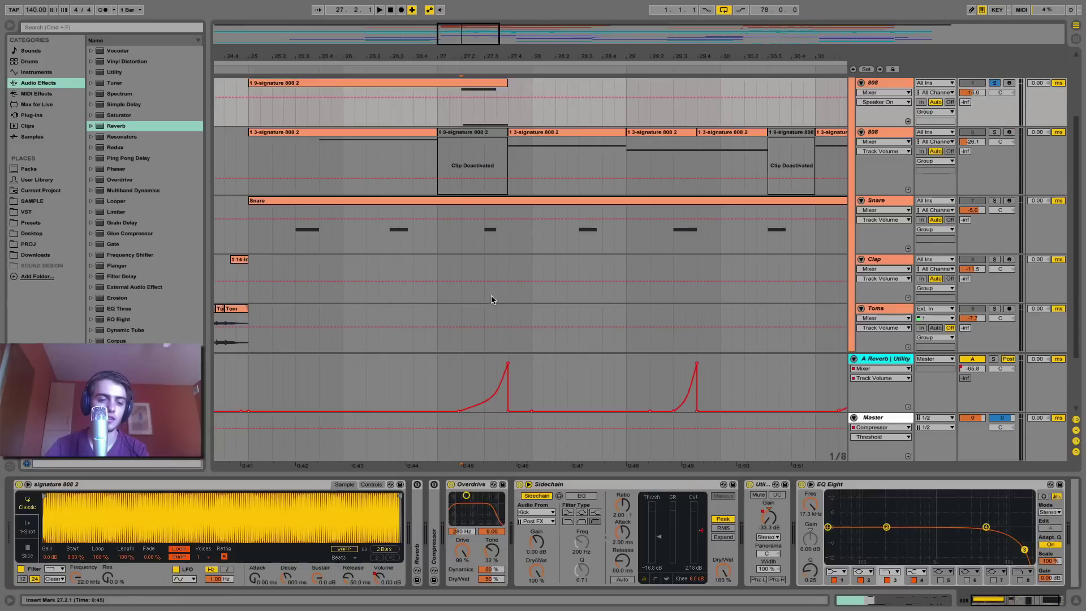
key("space")
key("space")
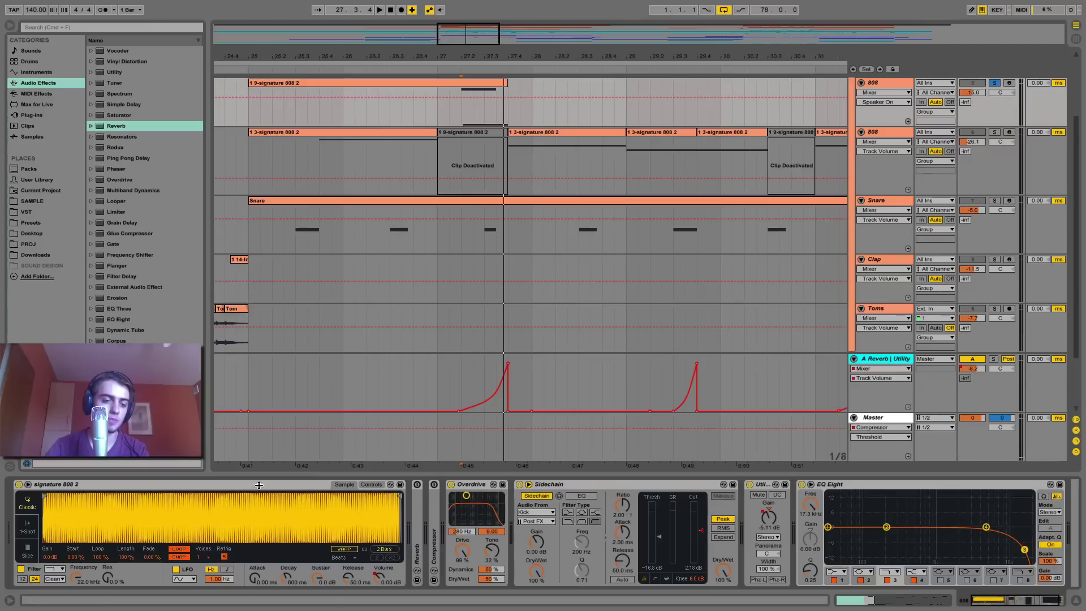
Step: Examine the Glide mode in the first 808 sampler's controls and the MIDI notes of its 9-signature 808 2 clip
left_click(360, 485)
left_click(388, 551)
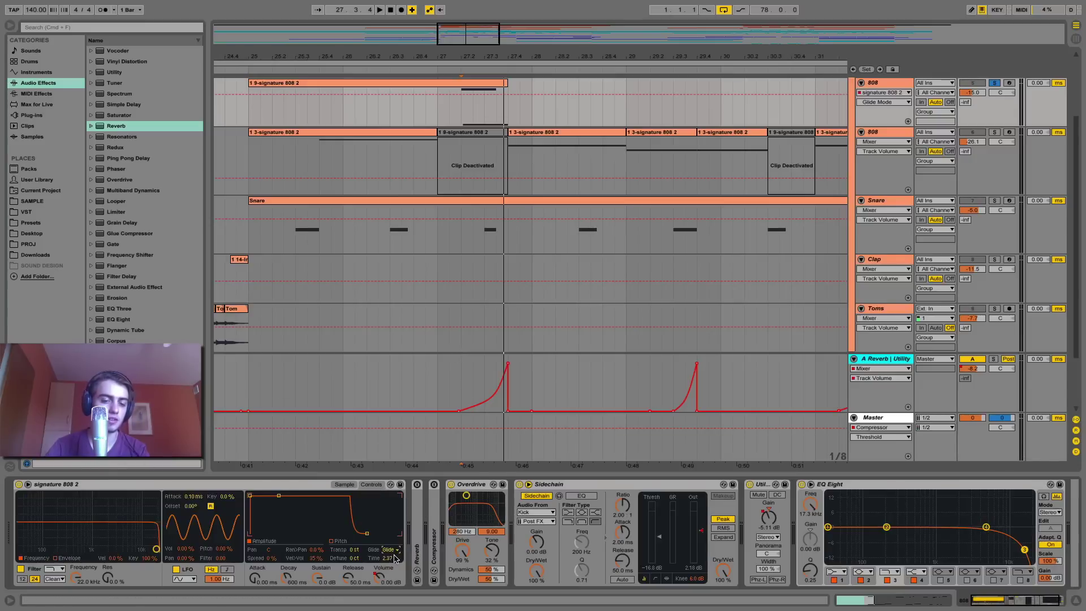
scroll(650, 234, "up", 3)
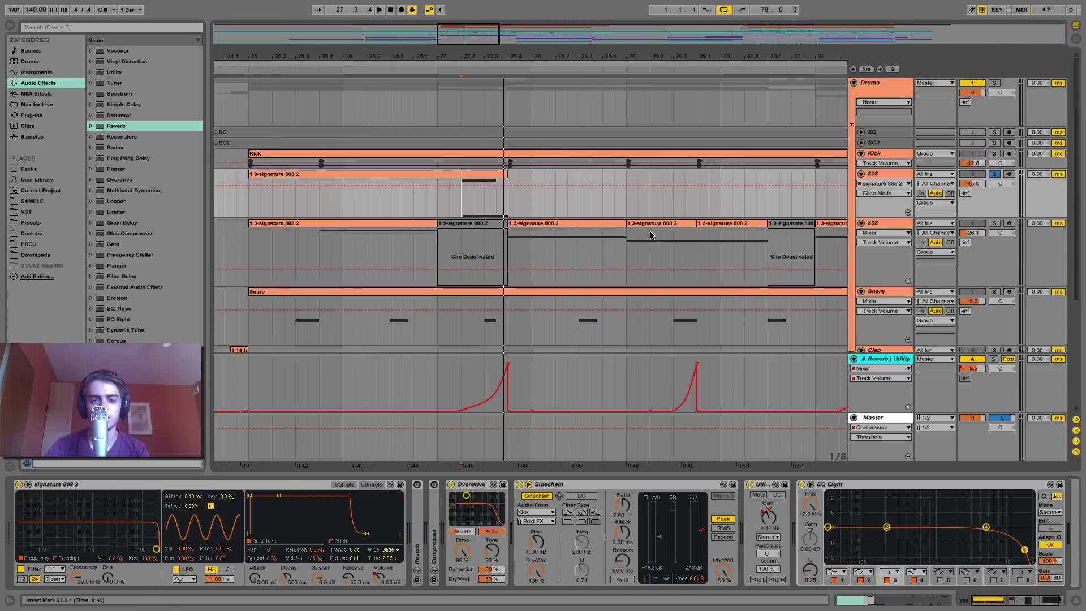
double_click(481, 181)
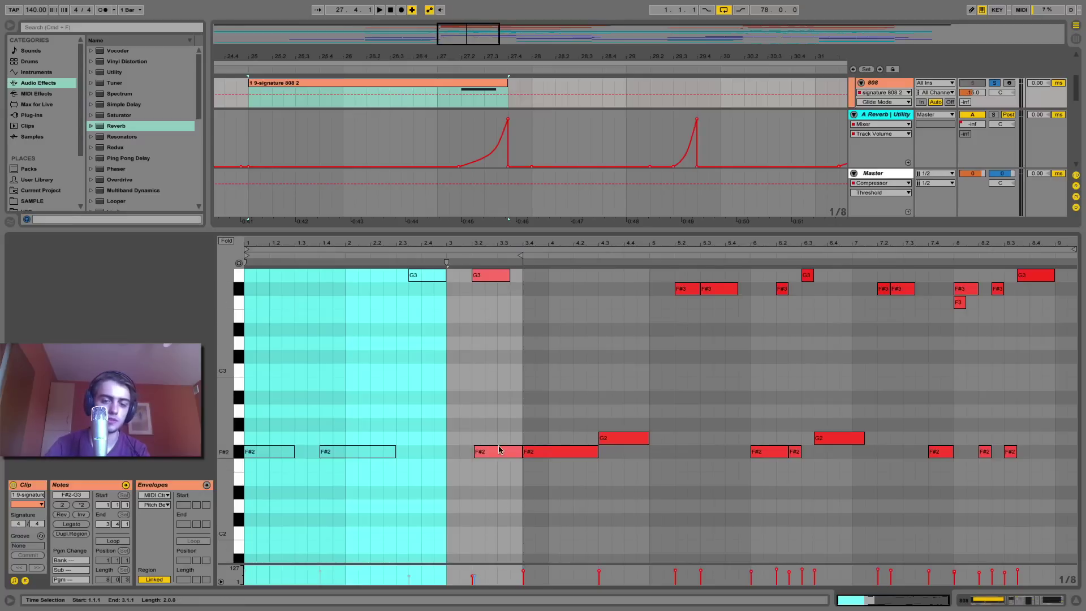
key("shift+Tab")
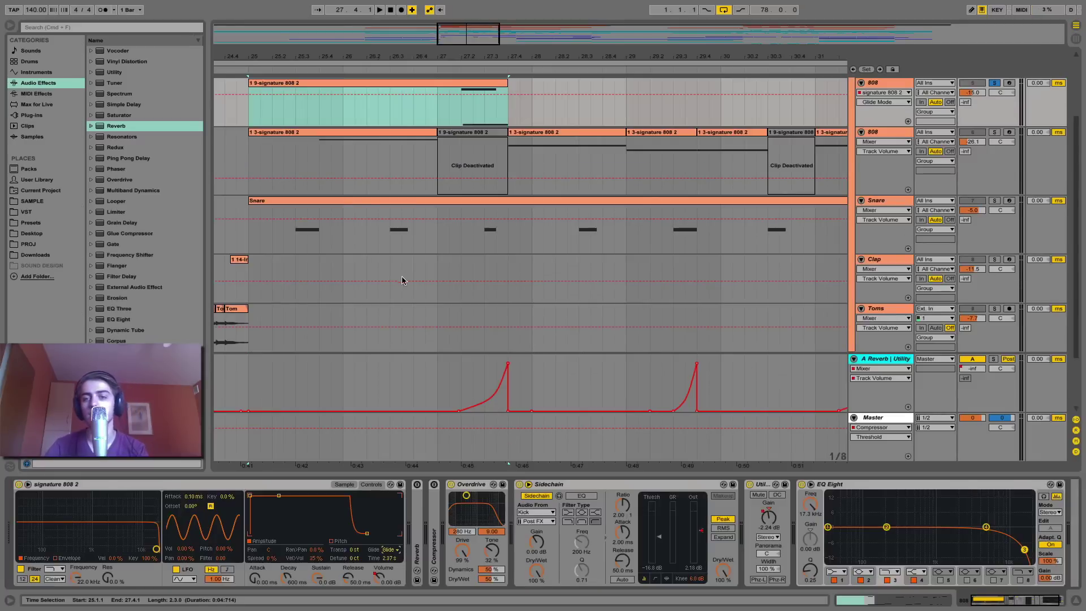
scroll(403, 281, "up", 2)
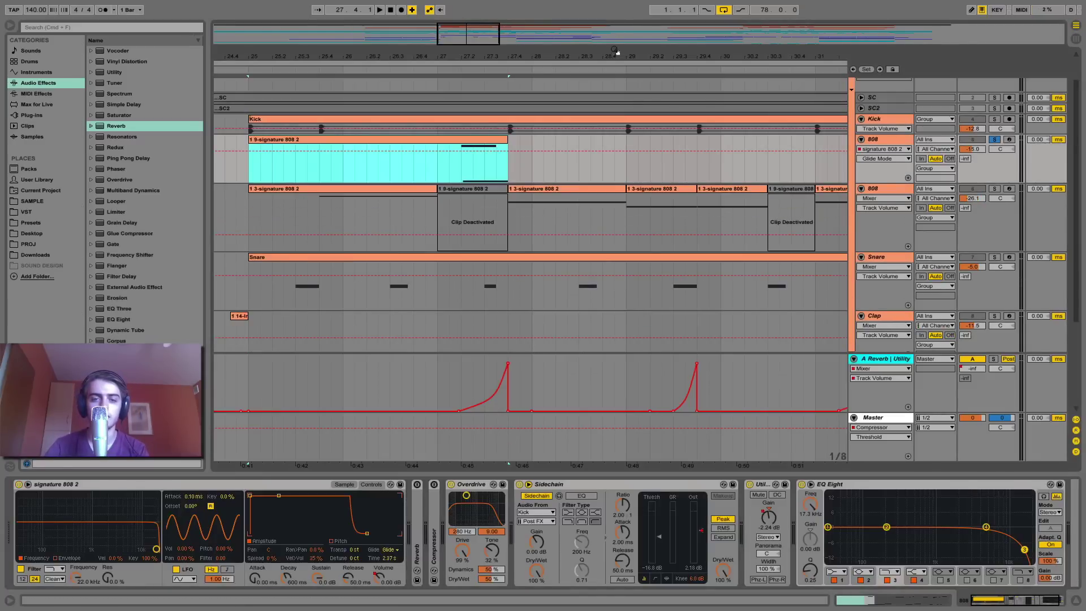
Step: Solo the Kick together with both 808 tracks and play them back
left_click_drag(616, 51, 615, 34)
left_click(997, 119)
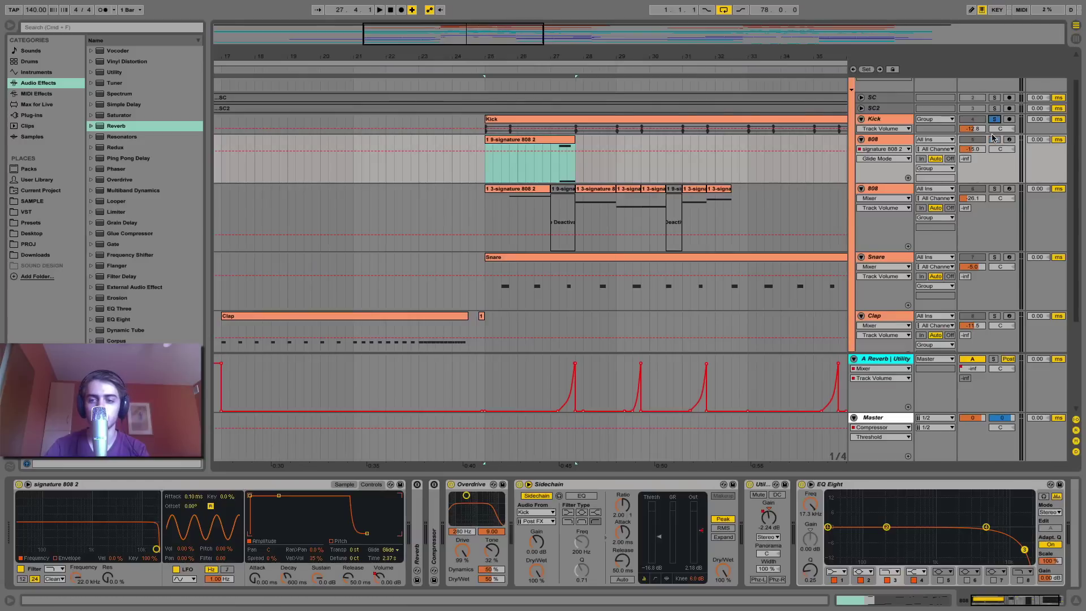
left_click(994, 189)
key("space")
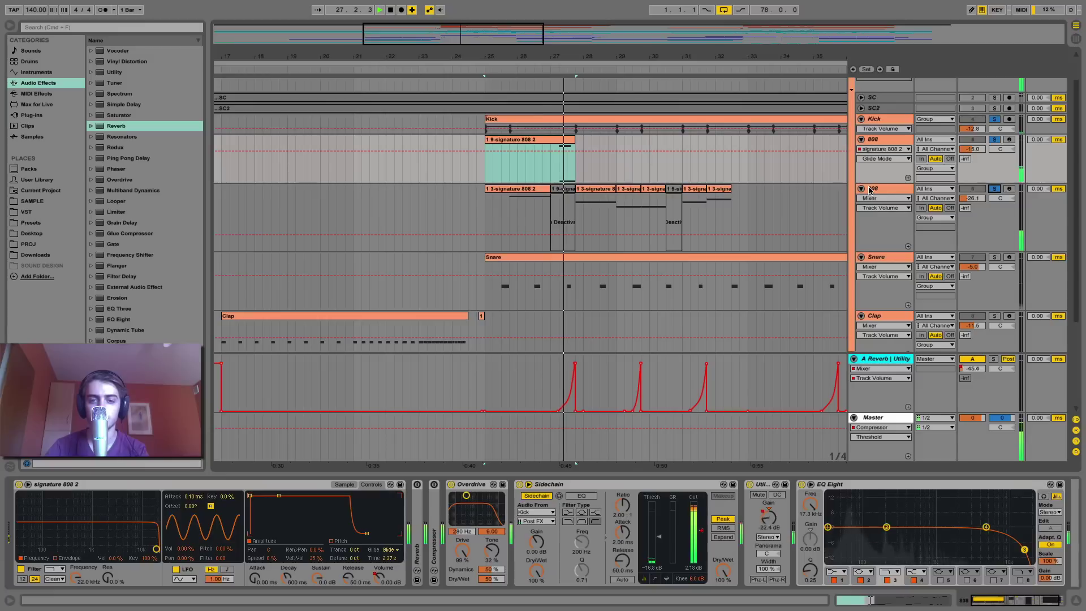
key("space")
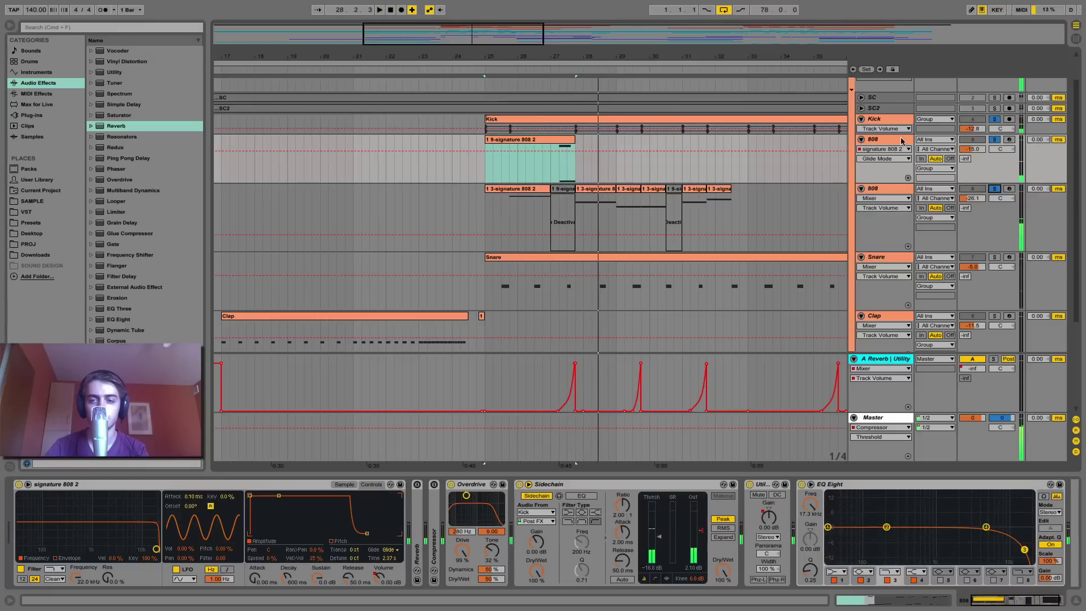
Step: Solo the Kick, both 808 tracks and the Snare, and play them from position 25.1.1
left_click(995, 119)
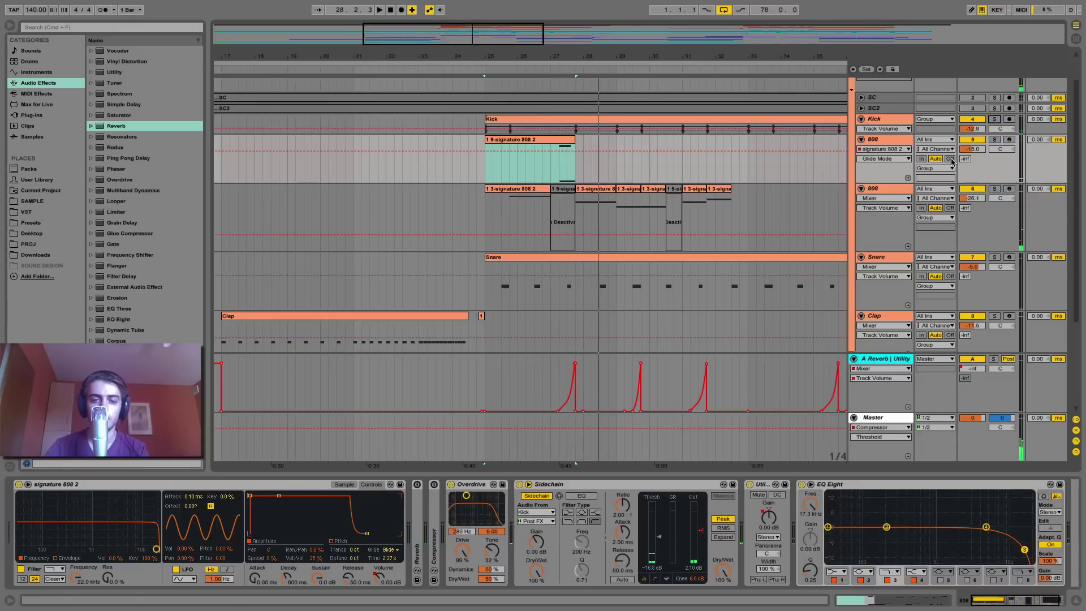
left_click(995, 120)
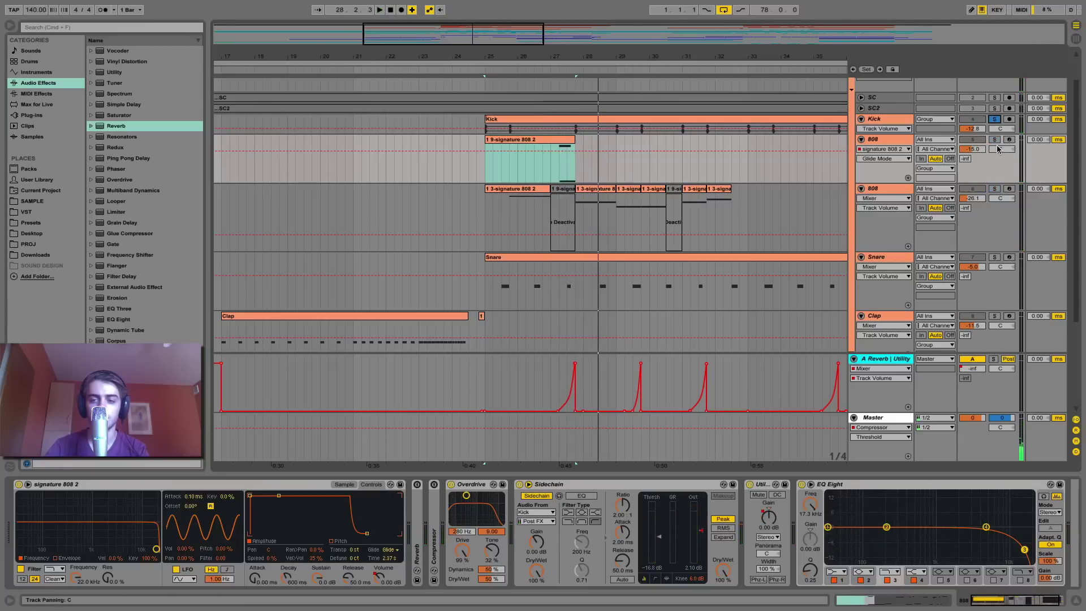
left_click(995, 188)
left_click(995, 257)
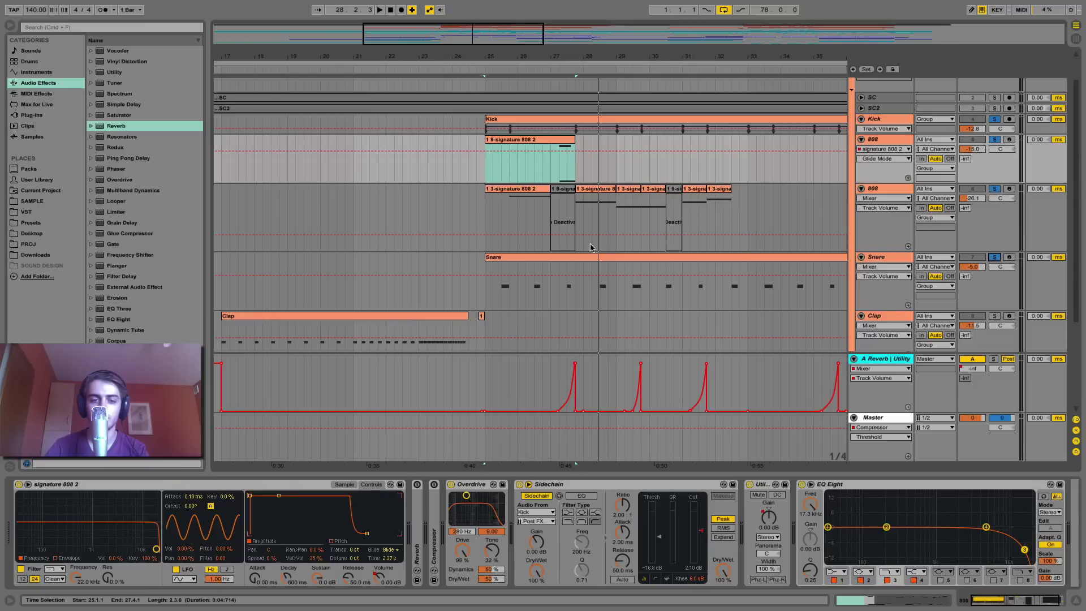
left_click(483, 216)
key("space")
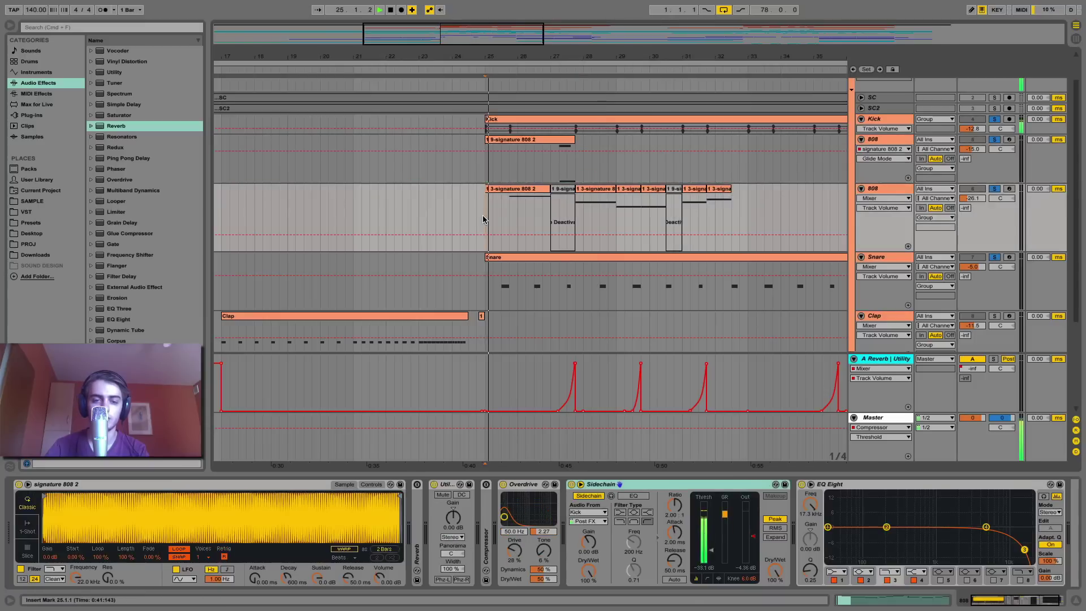
Step: Audition the two Snare chains of the snare's Instrument Rack separately, and examine the snare 5 sampler and EQ Eight
left_click(904, 268)
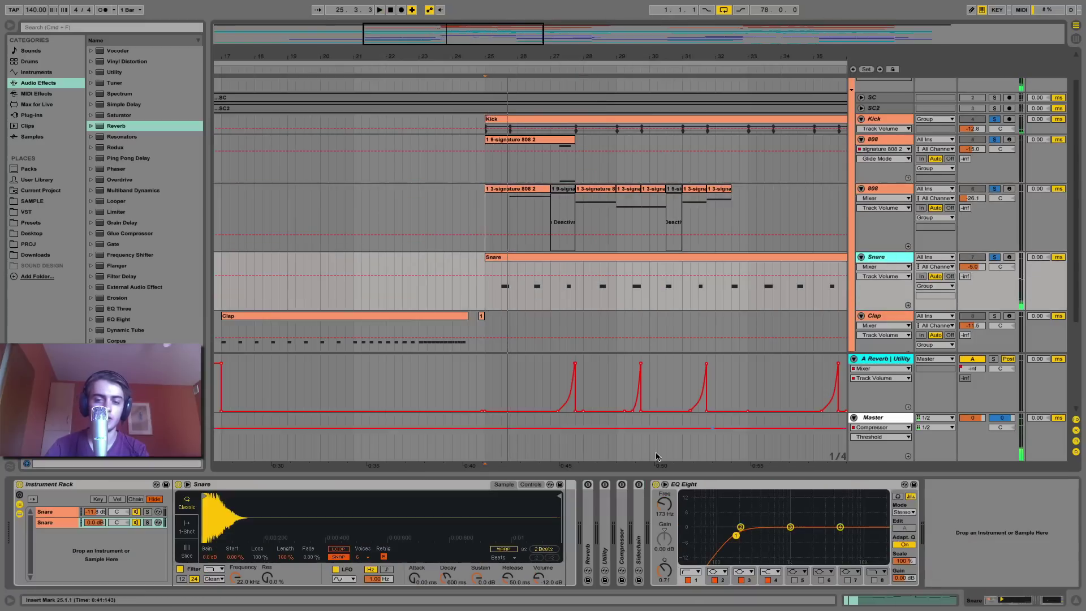
left_click(148, 523)
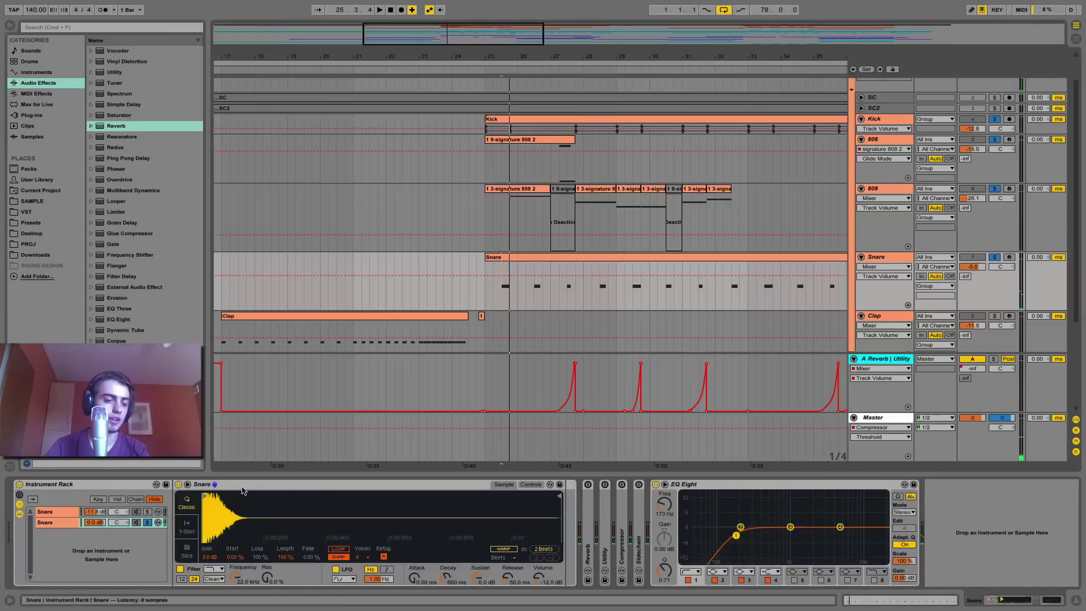
left_click(149, 512)
key("space")
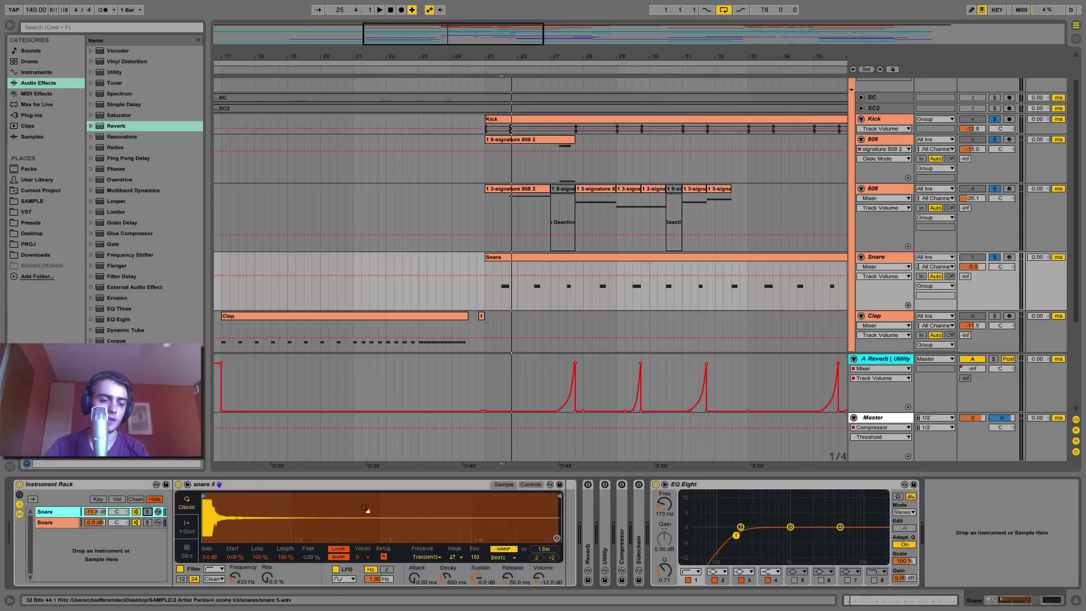
left_click(341, 488)
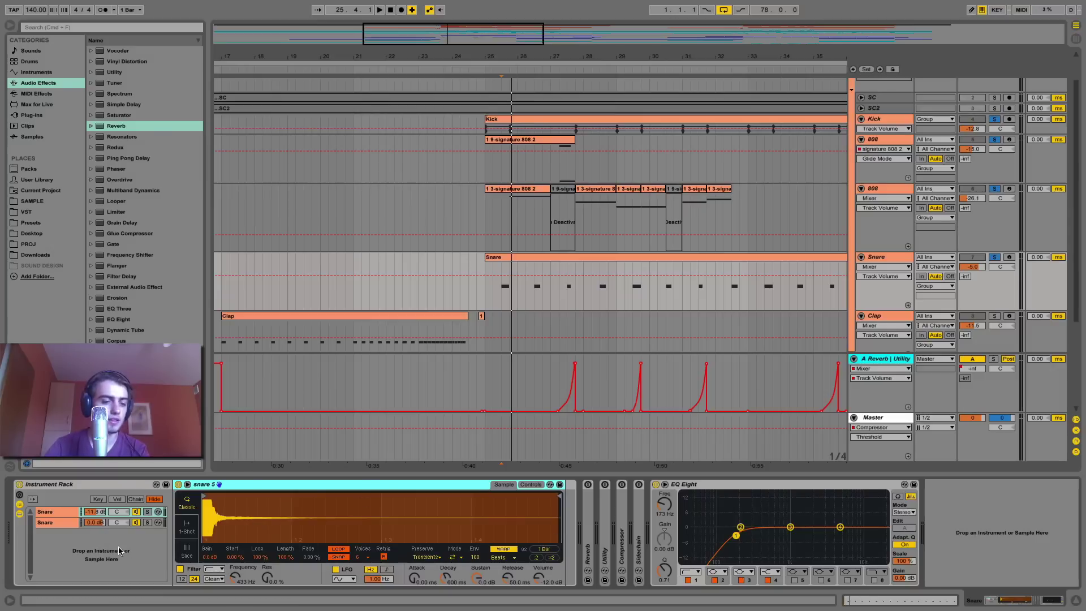
left_click(741, 487)
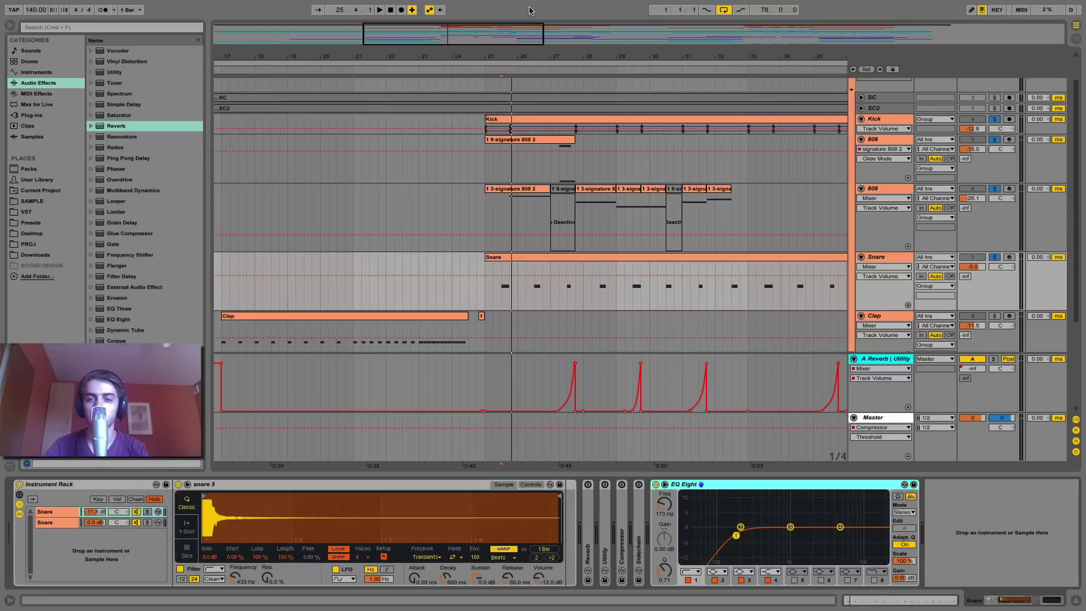
Step: Play the soloed Kick, 808s and Snare together from position 25.3.1
left_click_drag(556, 56, 557, 11)
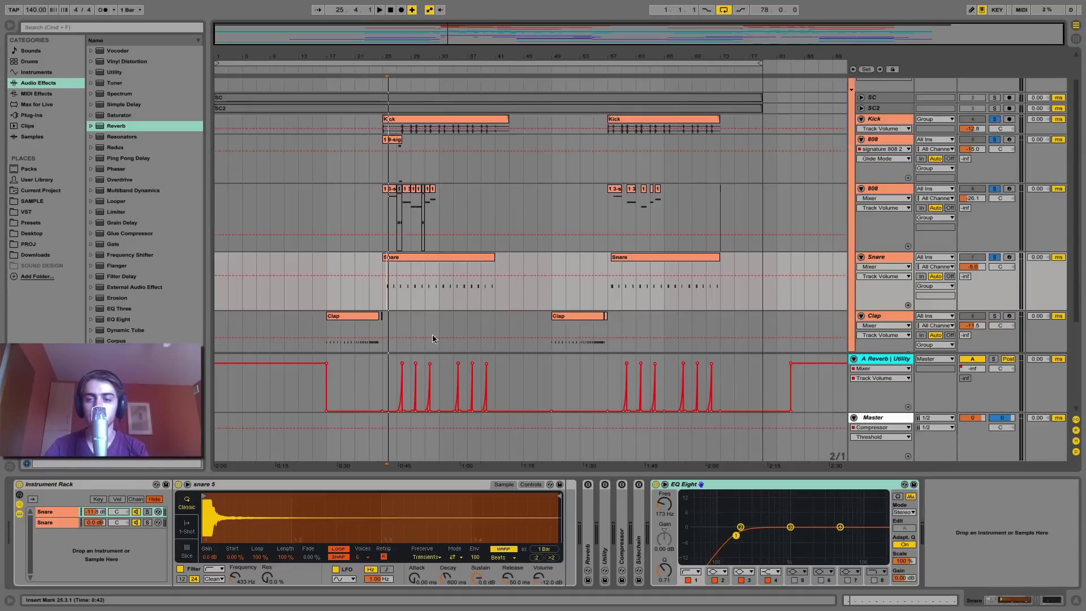
key("space")
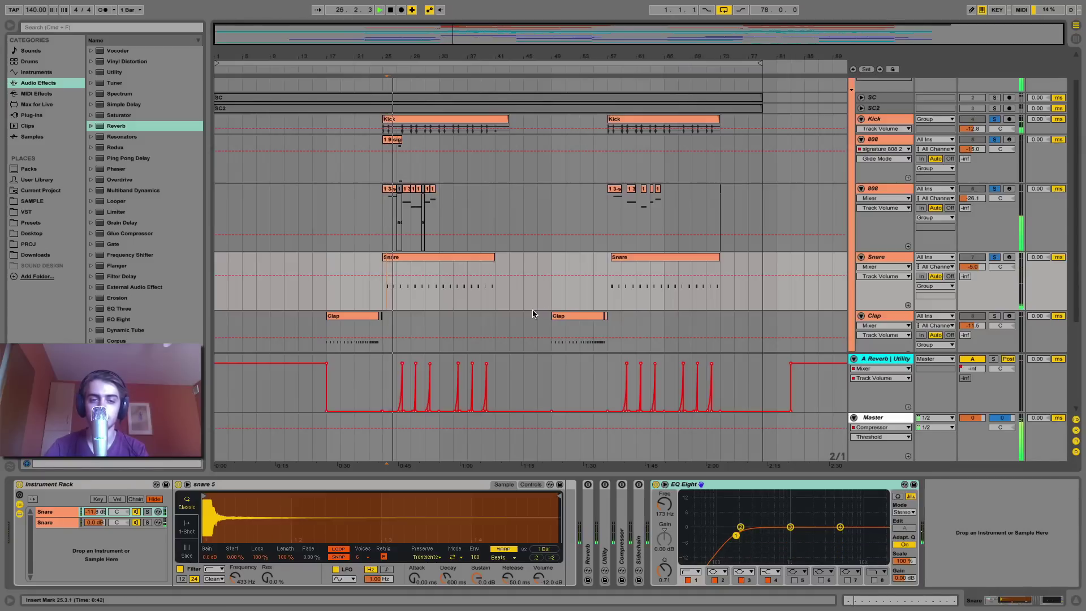
key("space")
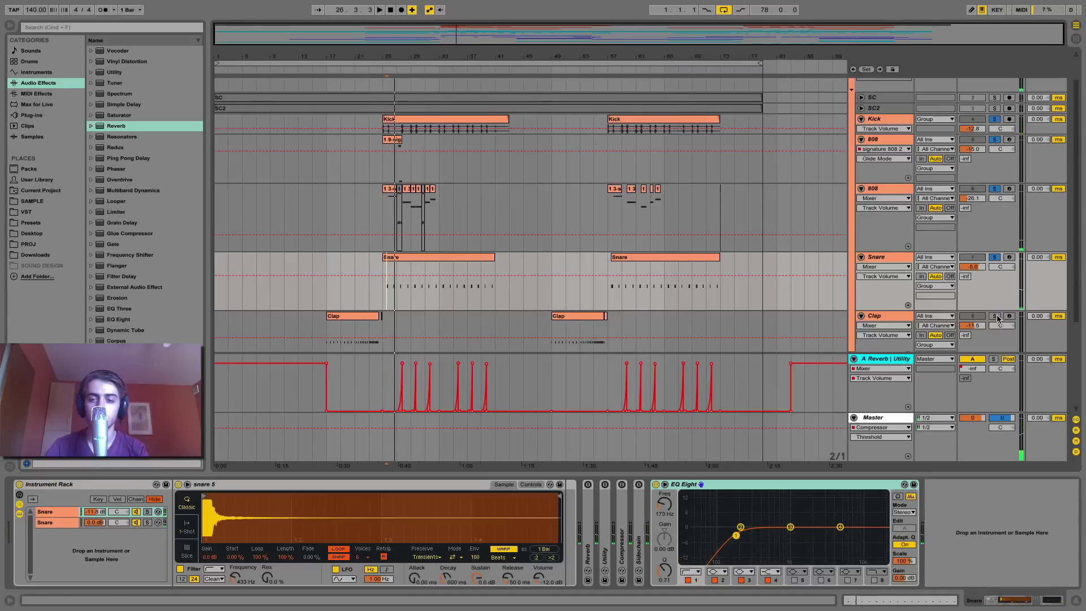
Step: Solo only the Clap track and play it from position 17.1.1
left_click(994, 316)
scroll(420, 272, "down", 2)
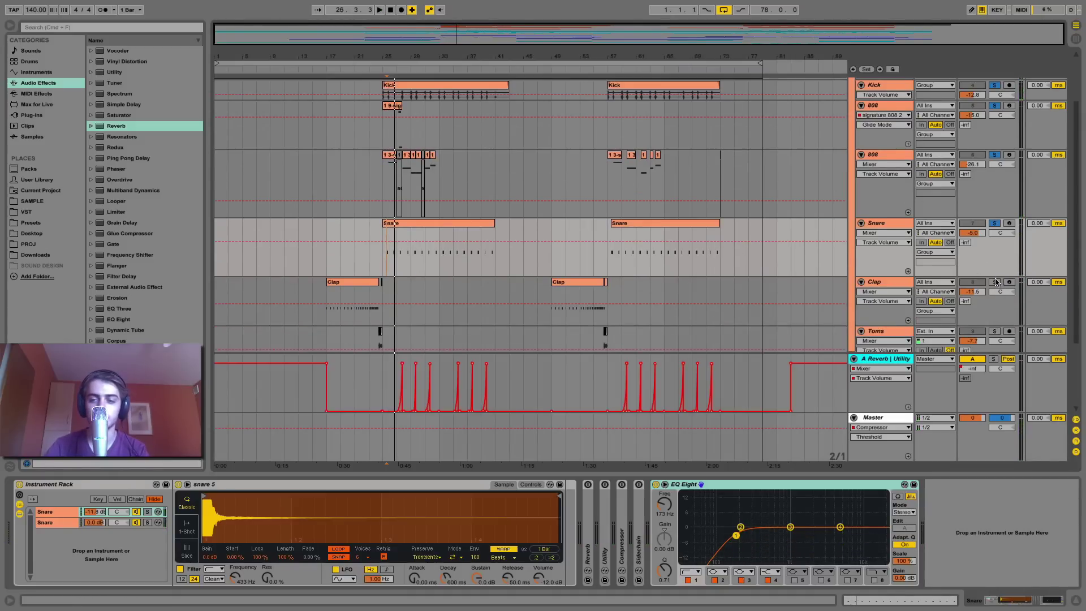
left_click(330, 264)
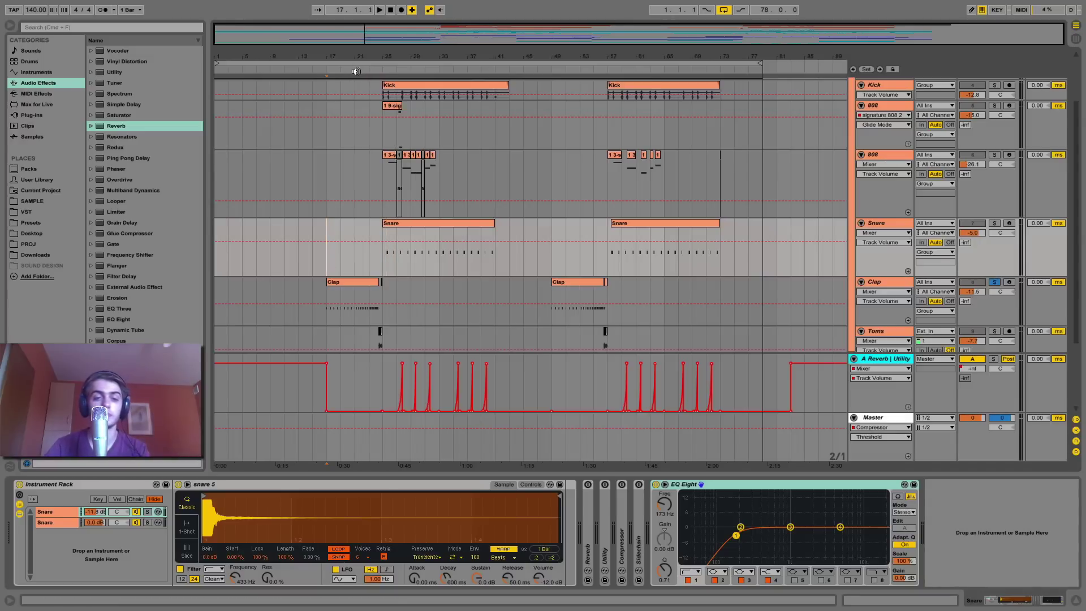
key("space")
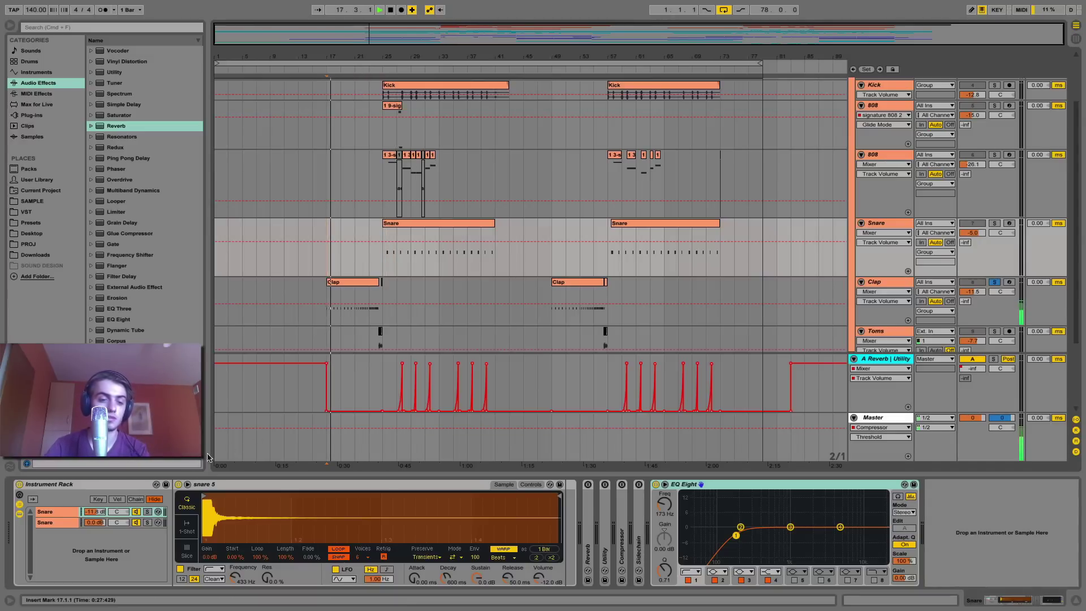
Step: Audition the Rimshot and Clap chains of the Clap track's Instrument Rack one at a time
left_click(871, 286)
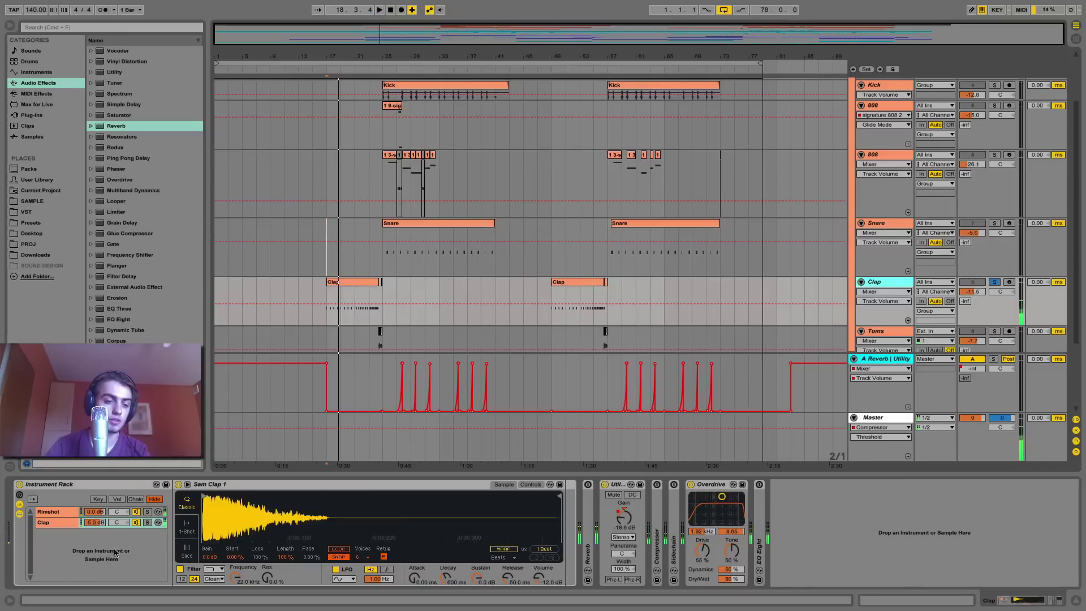
left_click(148, 512)
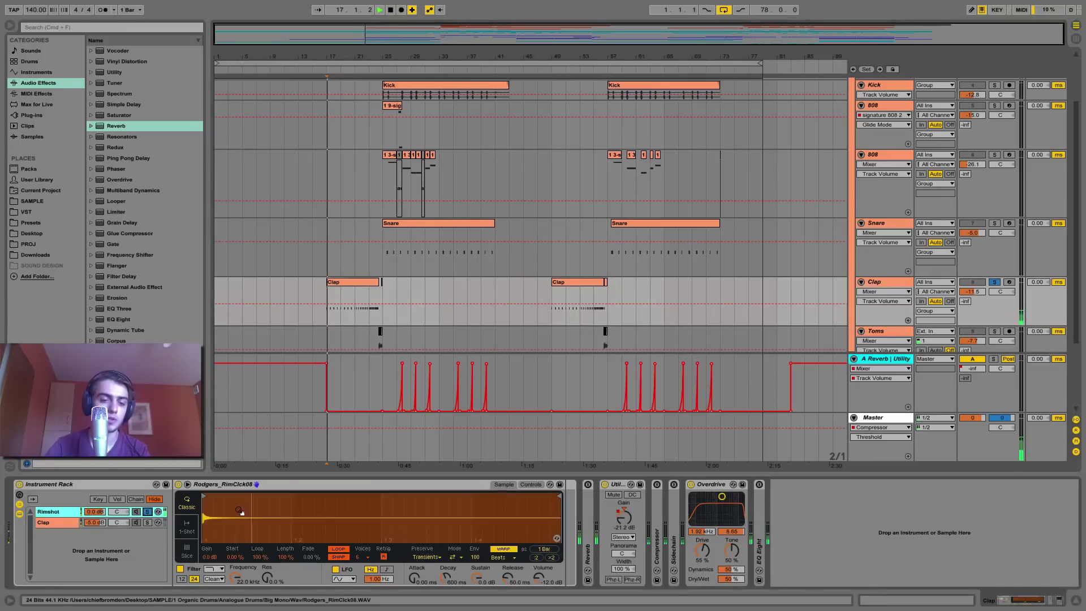
left_click(147, 523)
key("space")
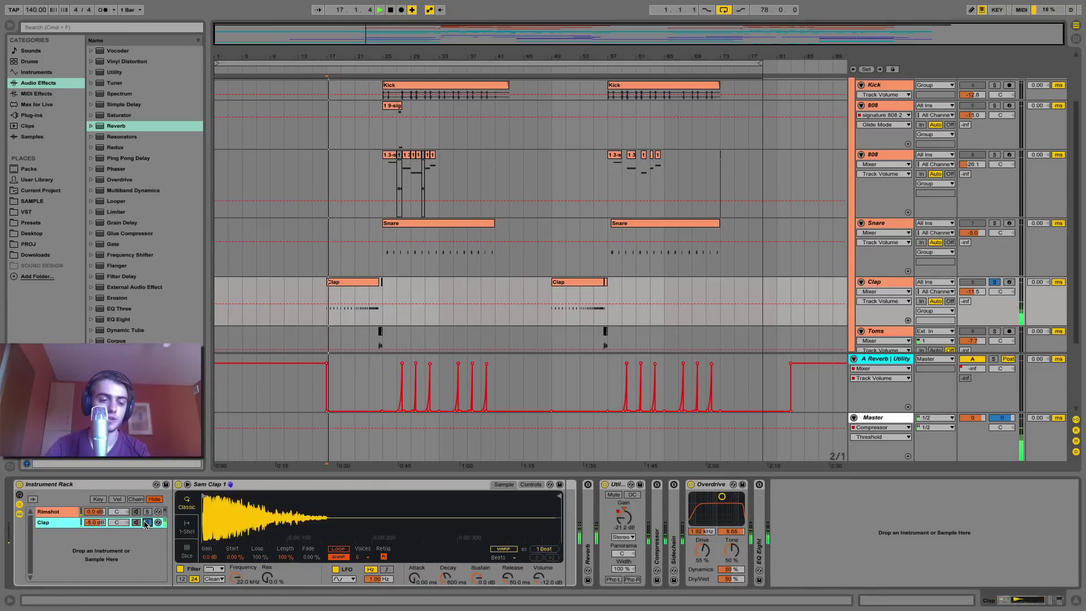
left_click(148, 512)
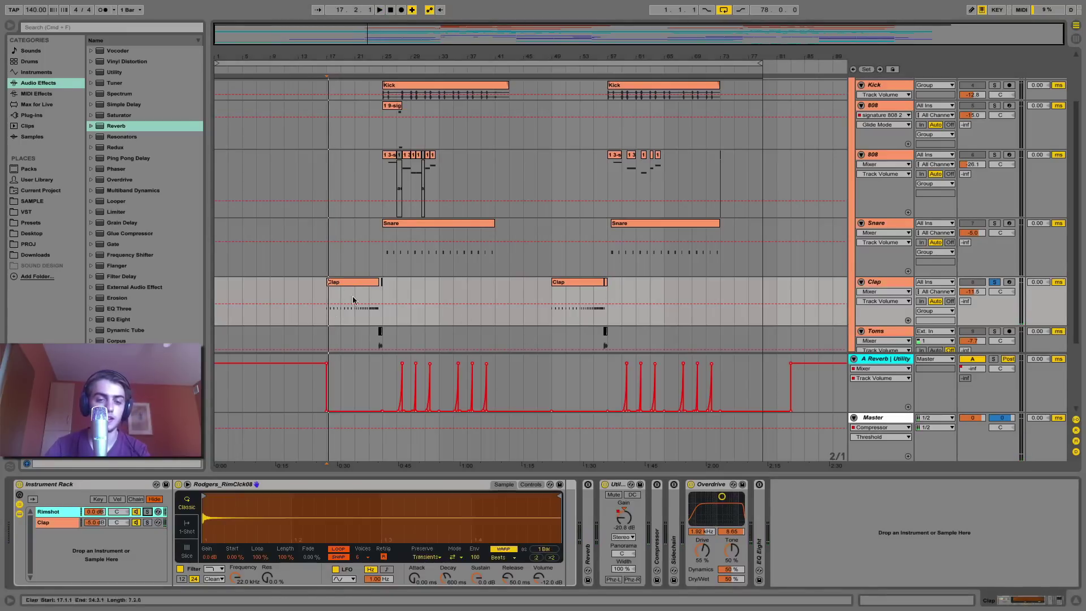
Step: Play the soloed Clap track from position 21.1.1 and display its Utility Gain automation
scroll(349, 92, "up", 3)
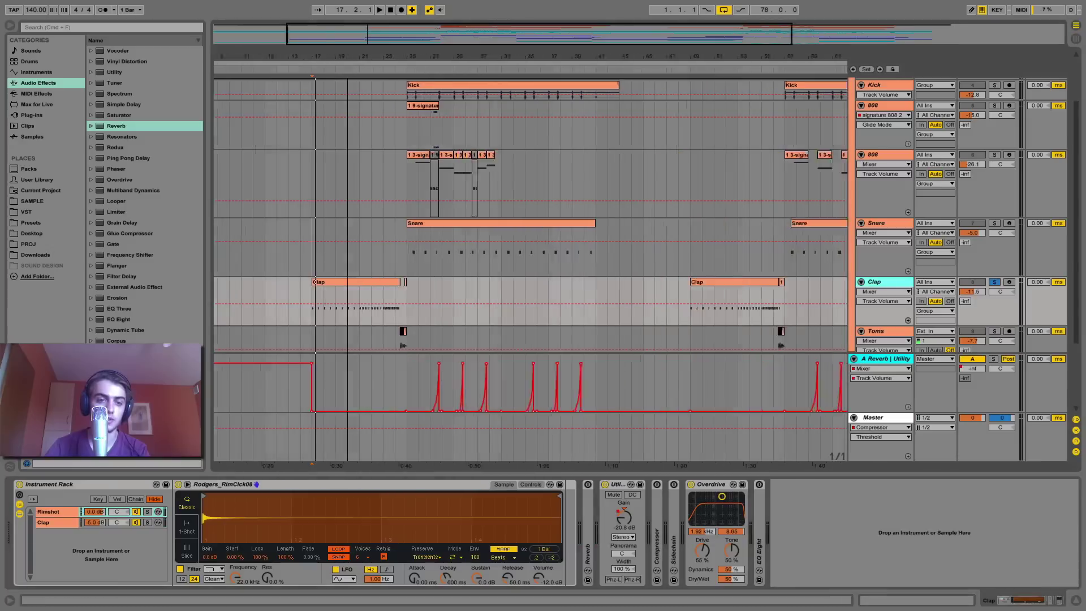
left_click(365, 314)
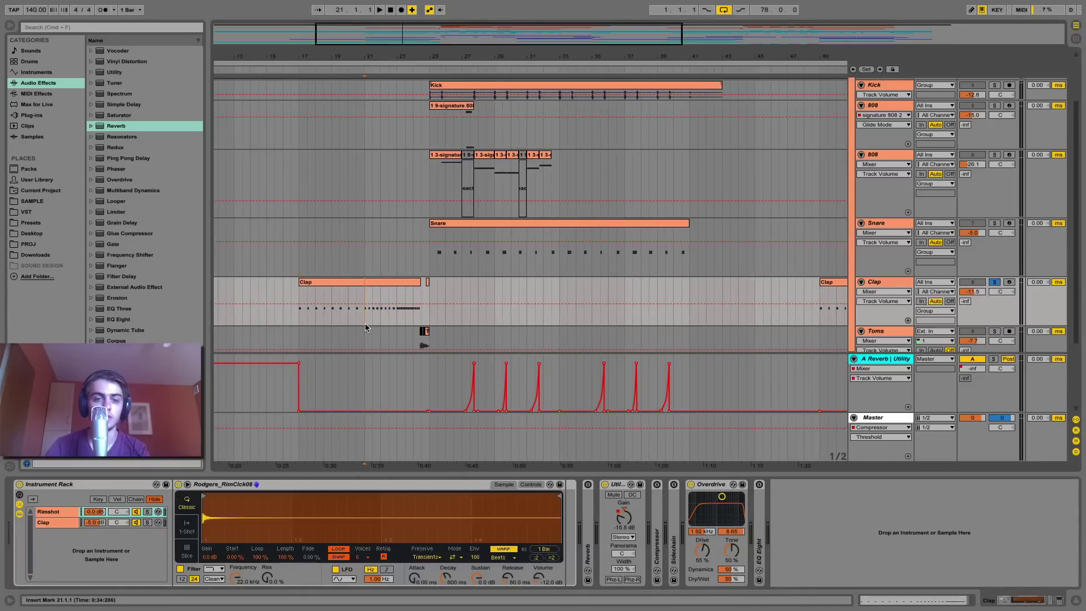
key("space")
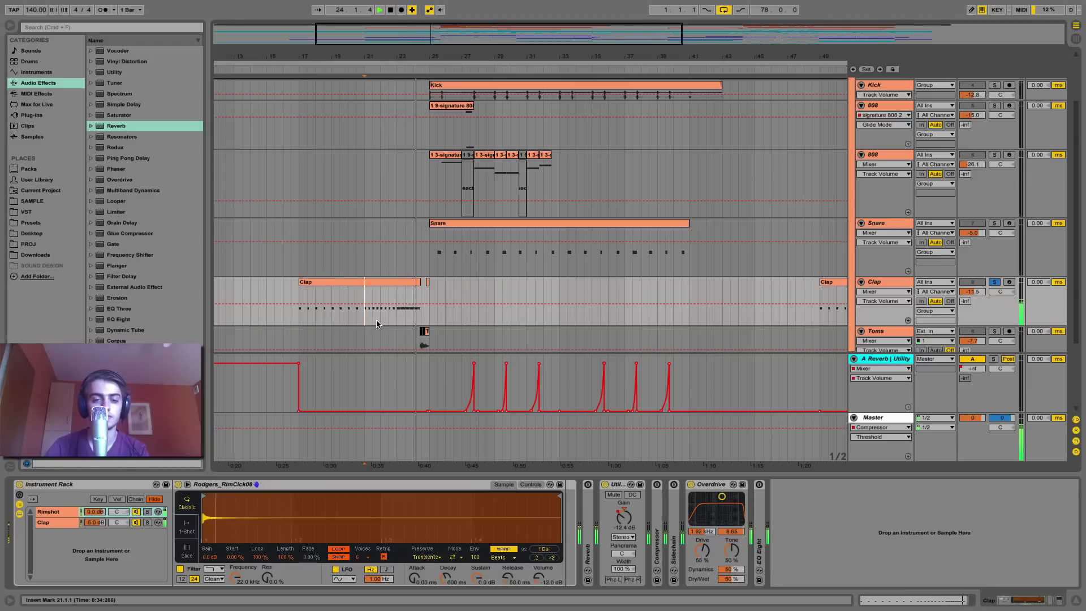
key("space")
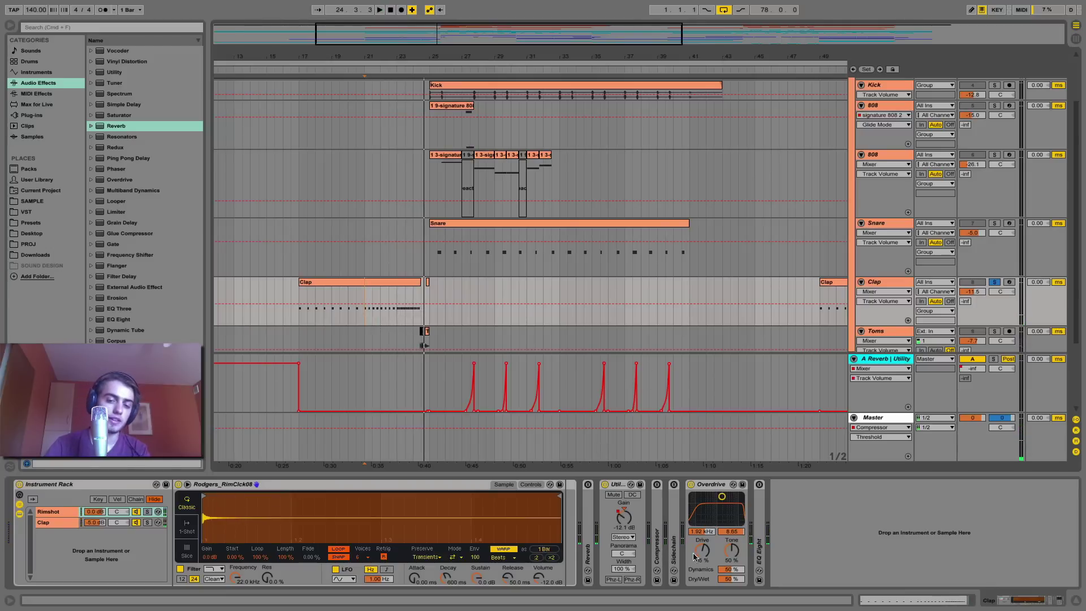
left_click(624, 516)
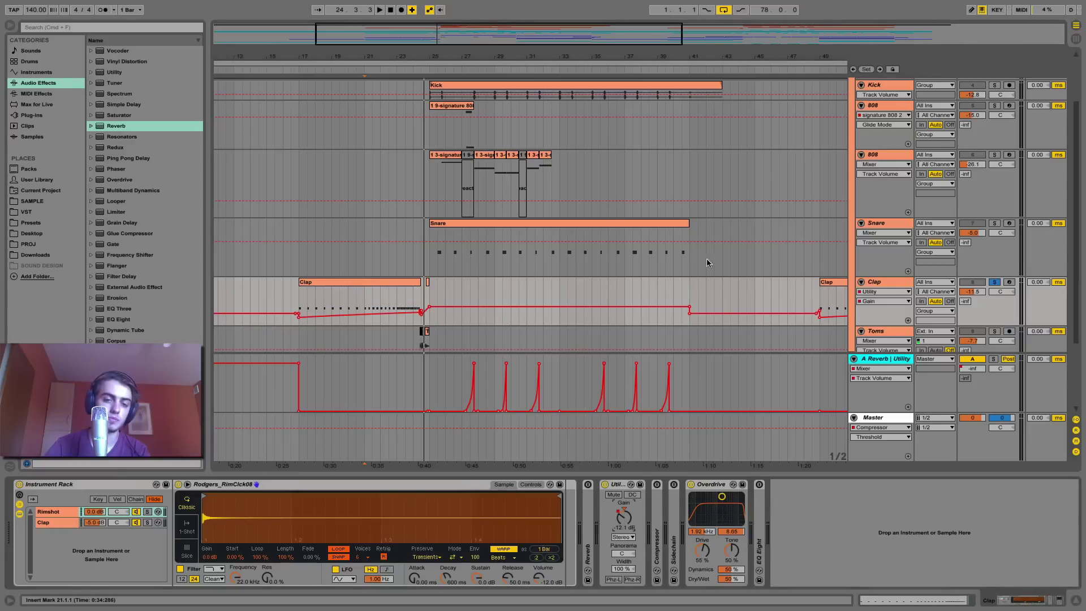
Step: Solo the Toms track and play its fill from the first Tom clip before bar 25
scroll(707, 263, "down", 3)
left_click(891, 242)
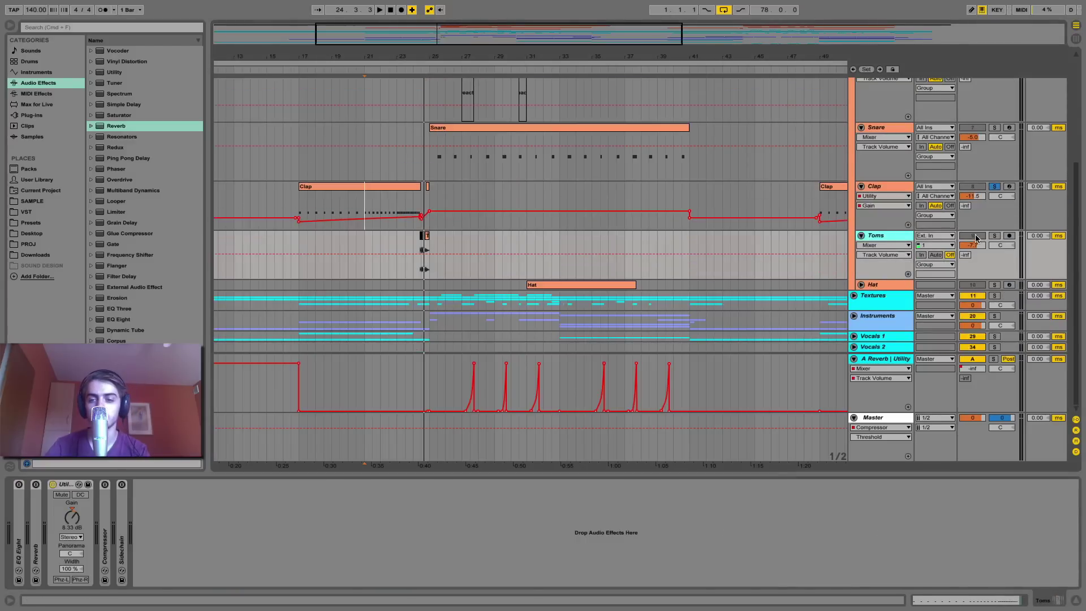
left_click(995, 236)
left_click_drag(427, 57, 426, 107)
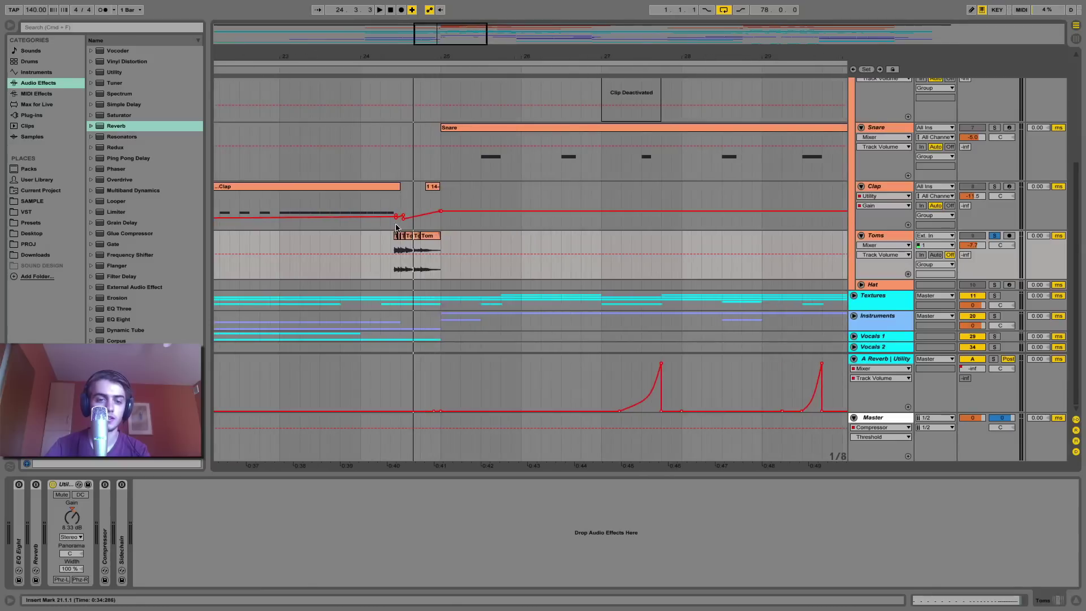
left_click(396, 237)
key("space")
key("space")
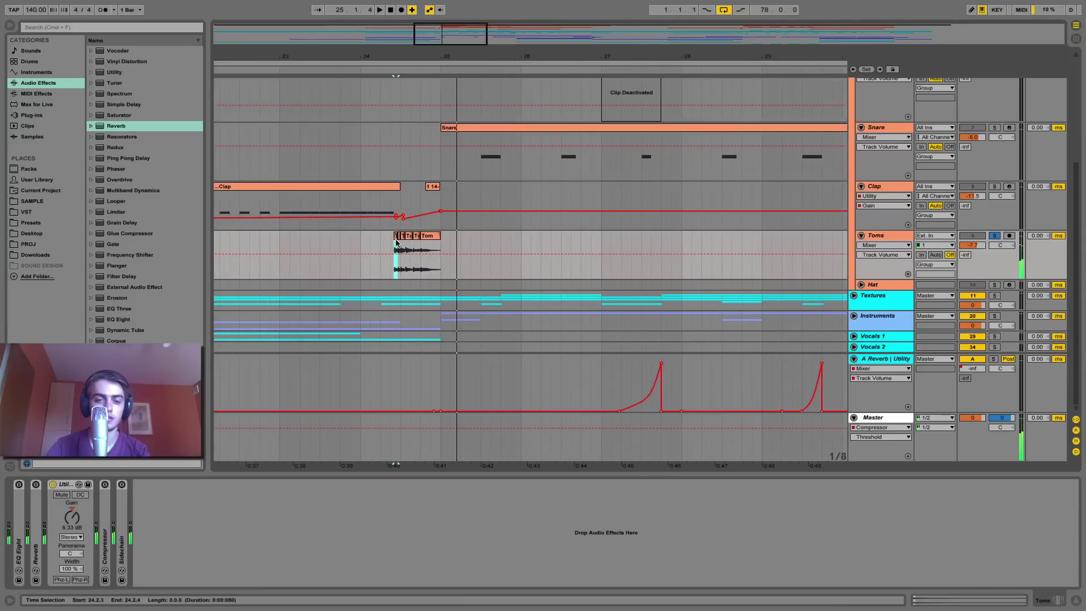
Step: Examine the first Tom clip's sample settings and step through the individual Tom clips of the fill
key("shift+Tab")
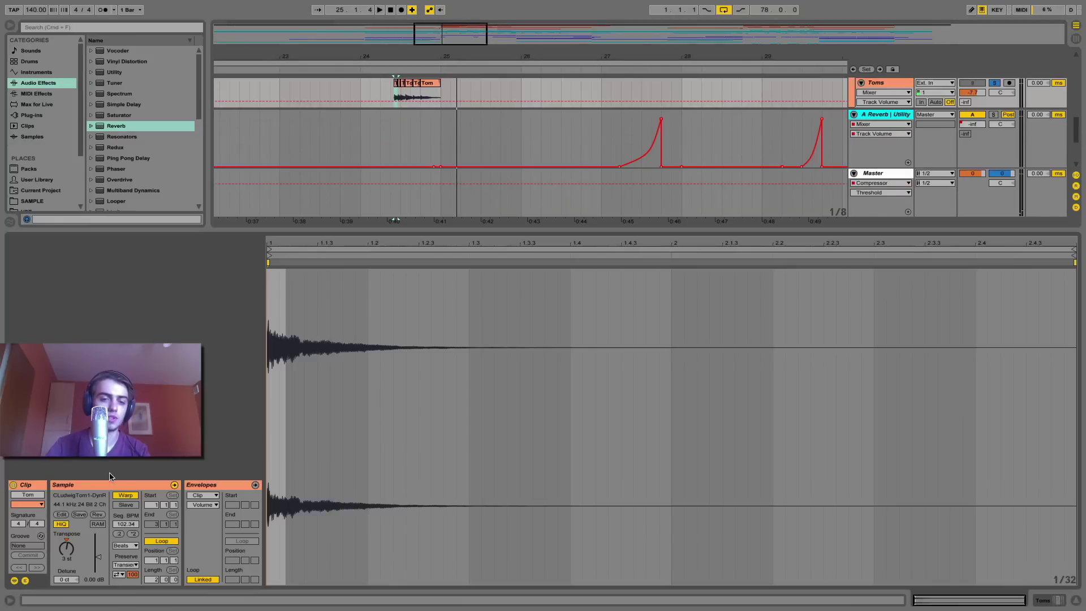
key("shift+Tab")
left_click_drag(397, 54, 442, 111)
left_click(422, 236)
left_click(438, 236)
left_click(454, 236)
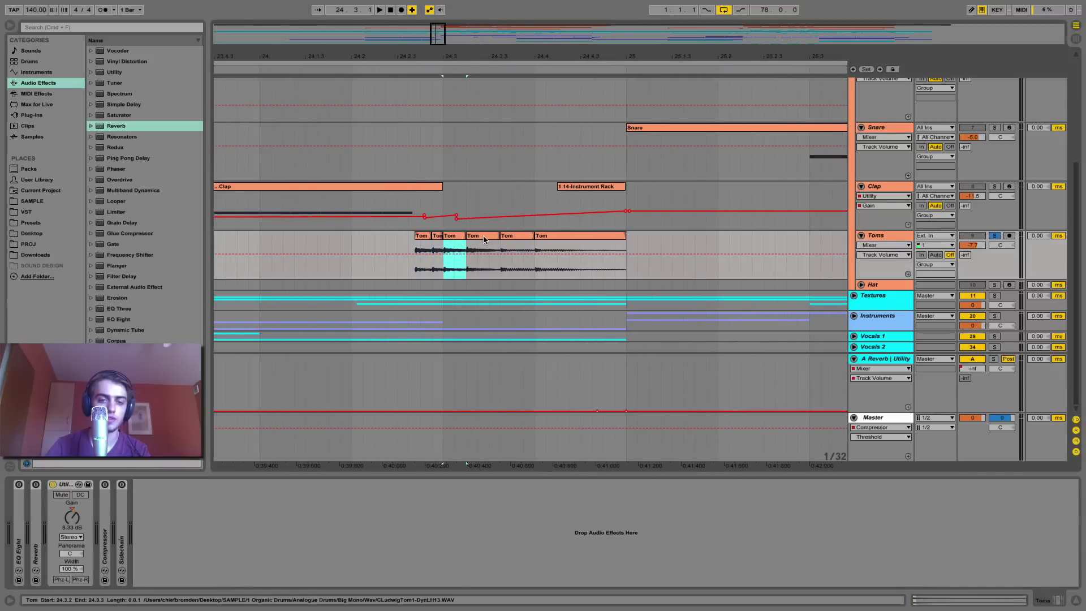
left_click(483, 236)
left_click(517, 236)
left_click(566, 236)
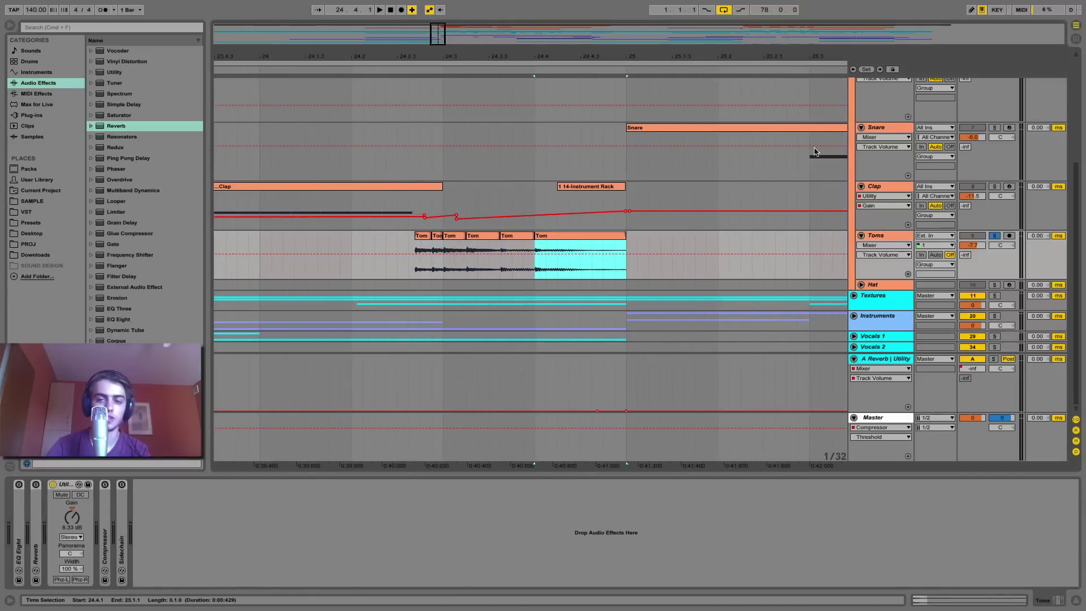
Step: Show the whole arrangement and select the first Clap clip, starting at 17.1.1
left_click_drag(605, 57, 601, 25)
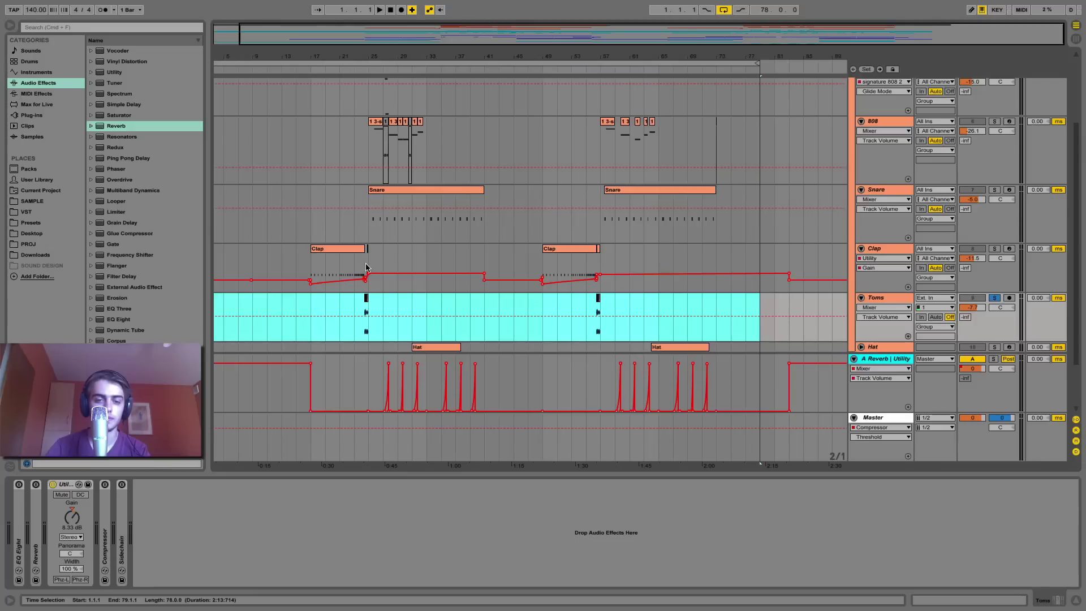
left_click(336, 255)
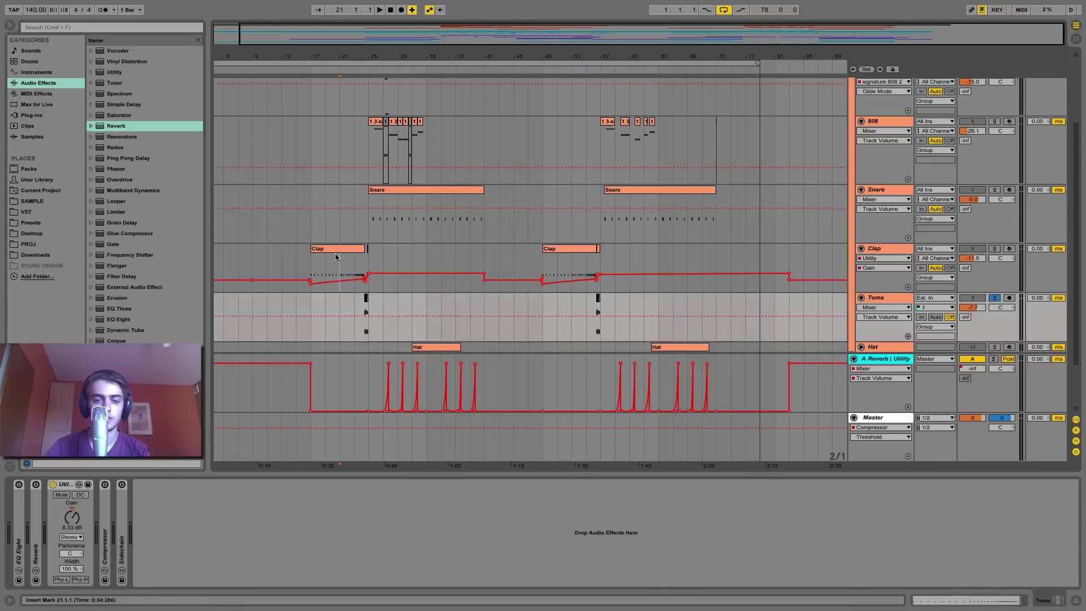
left_click(336, 249)
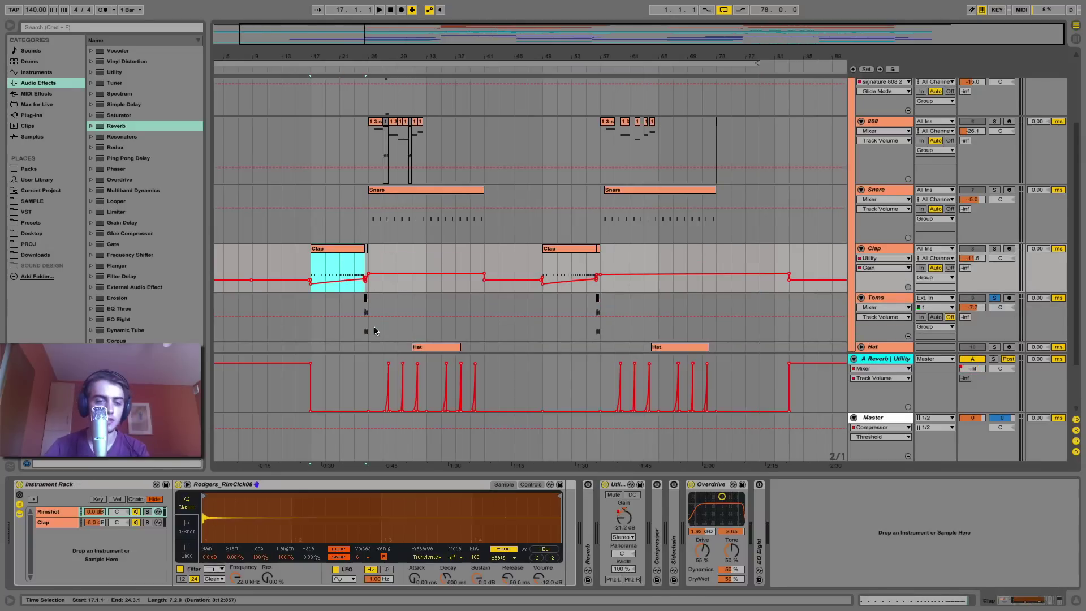
Step: Solo and expand the Hat track, and play the first Hat clip from position 31.1.1
scroll(919, 290, "down", 2)
left_click(994, 301)
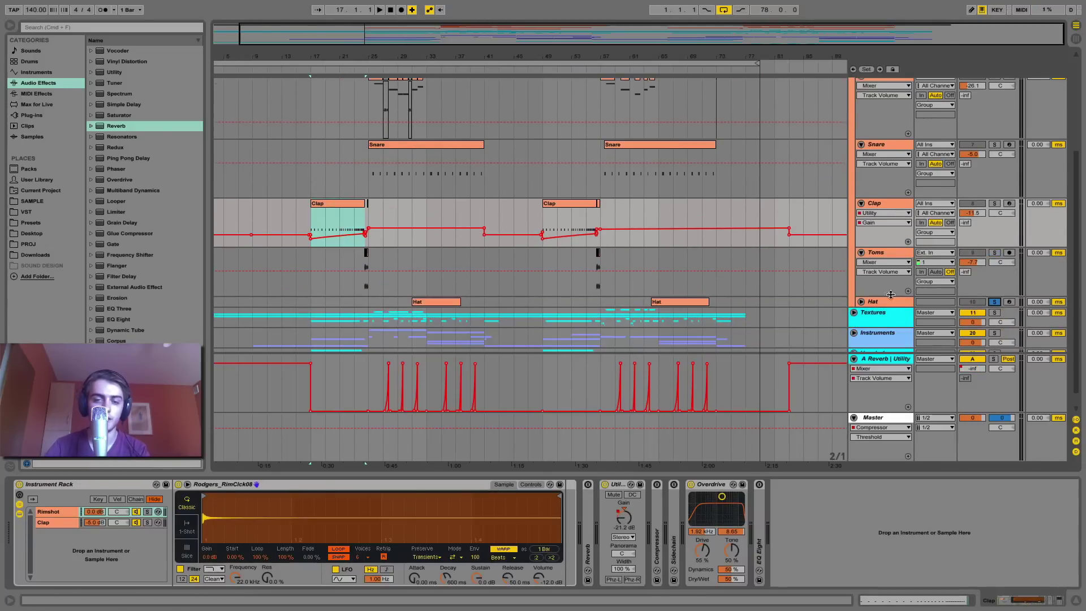
left_click(861, 302)
scroll(517, 241, "up", 1)
left_click_drag(395, 63, 395, 119)
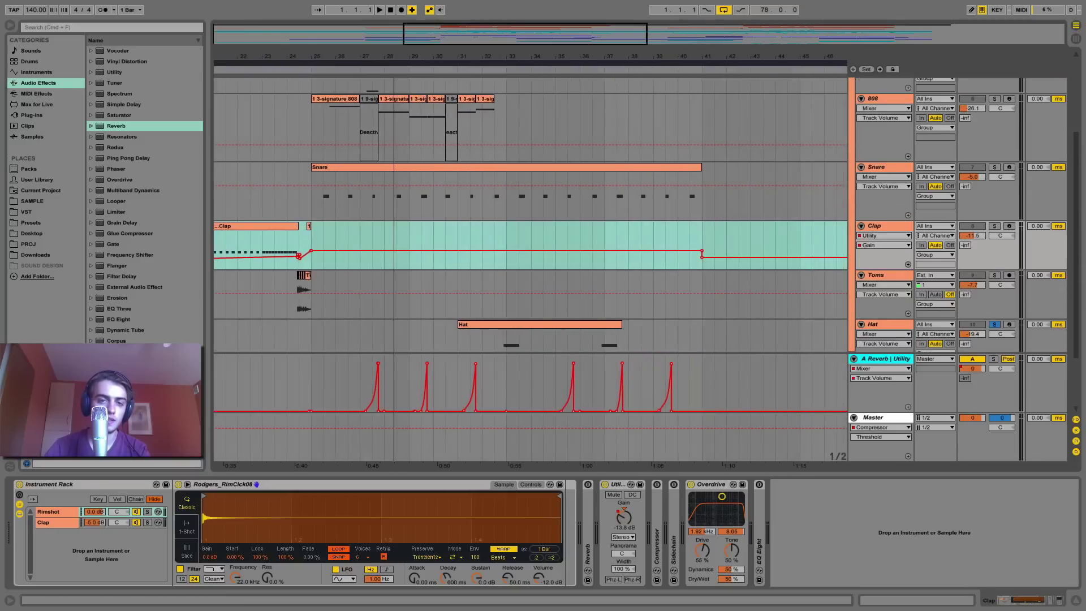
left_click(444, 239)
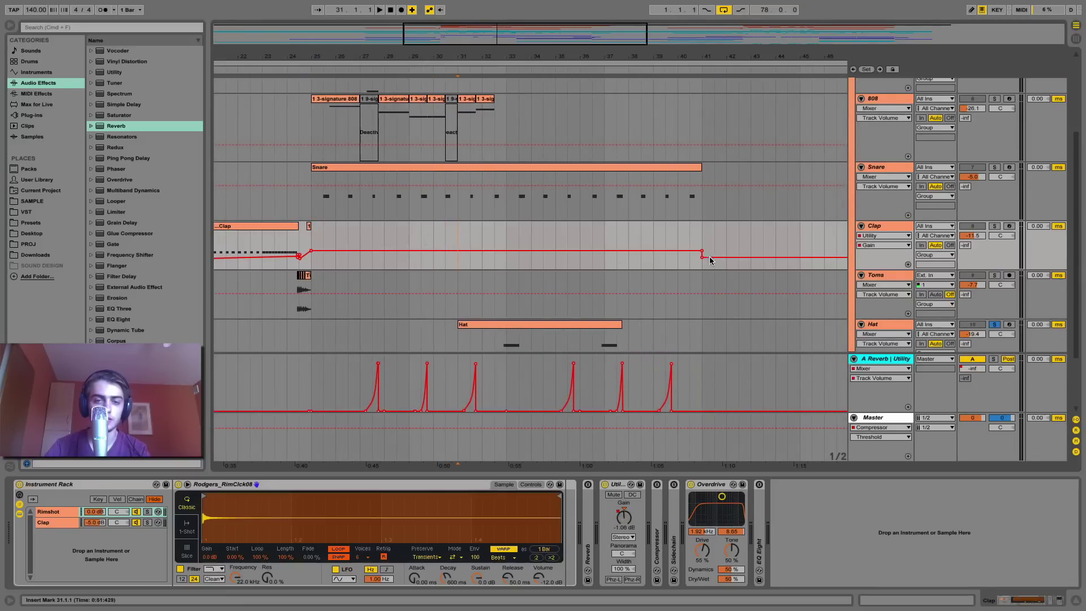
scroll(650, 237, "up", 3)
key("space")
scroll(623, 205, "down", 5)
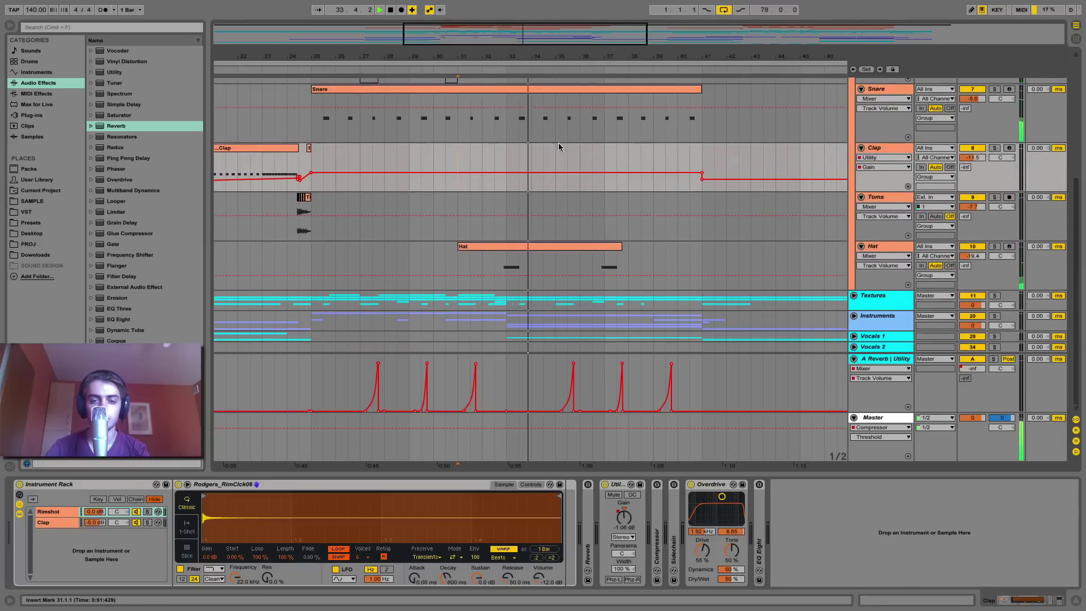
Step: Show the Hat track's devices and examine its Arpeggiator Synced Rate automation around bar 33
left_click(903, 253)
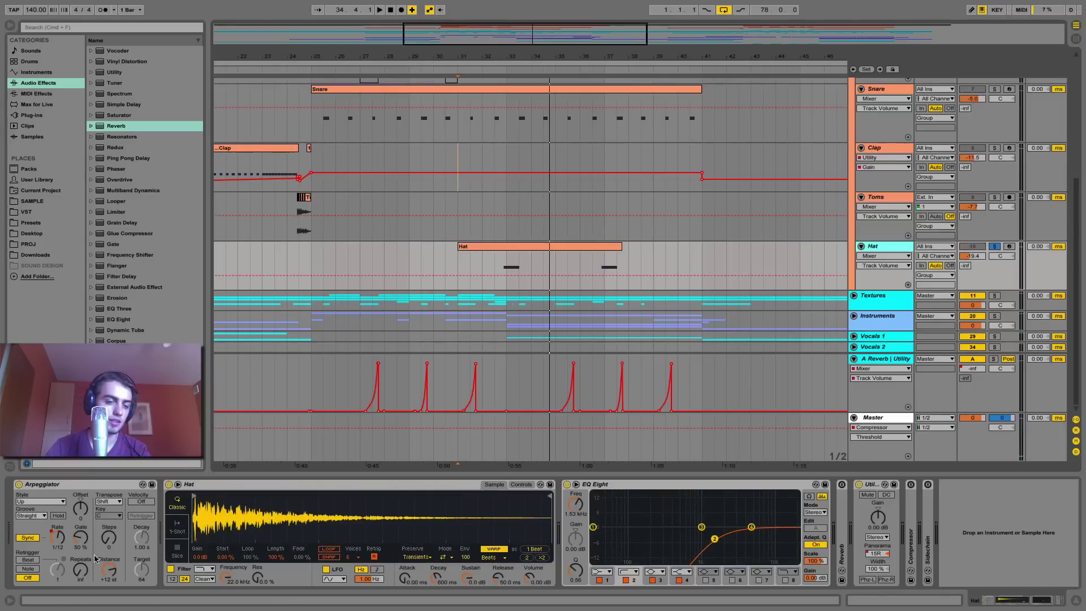
left_click(57, 536)
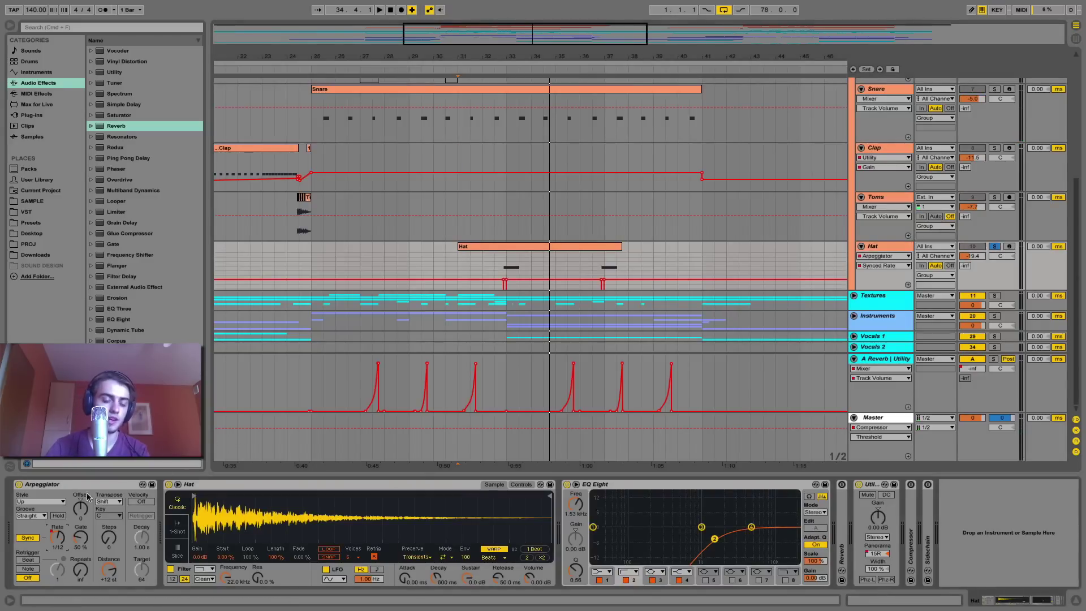
scroll(506, 269, "down", 2)
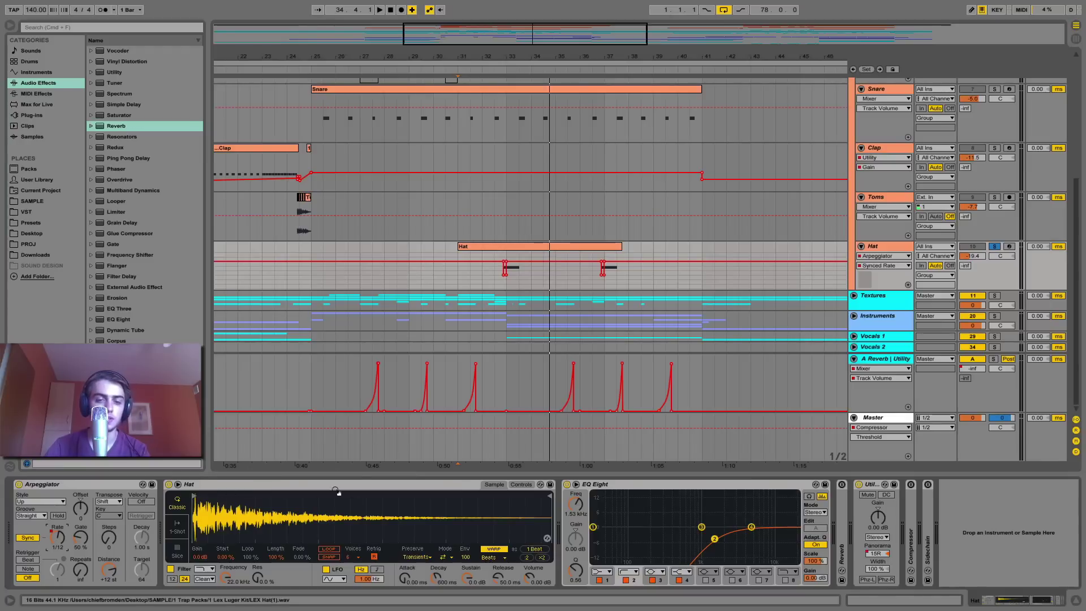
left_click_drag(507, 56, 510, 130)
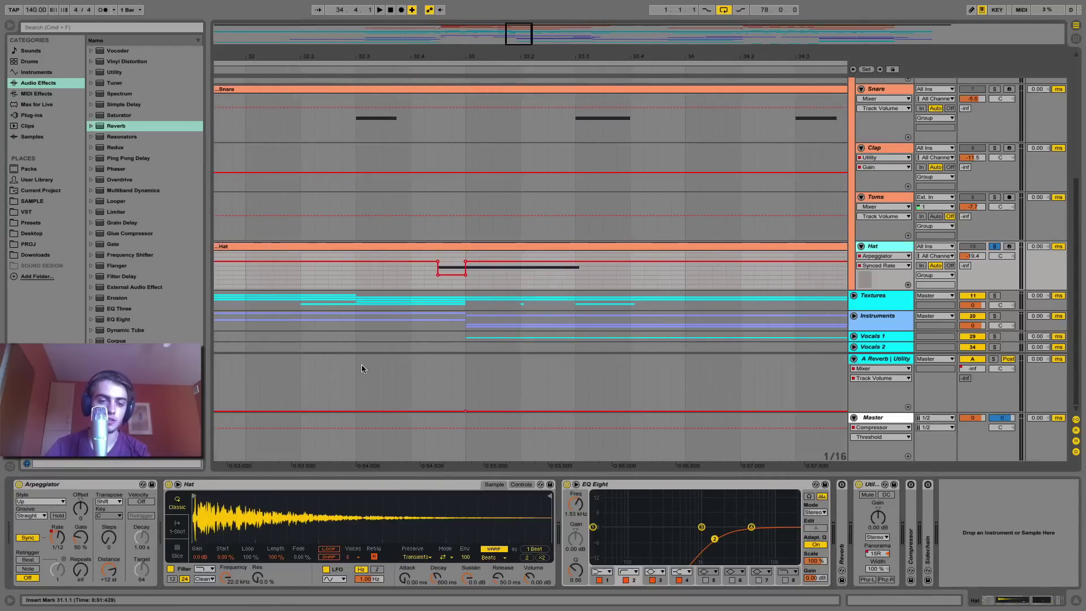
left_click(65, 531)
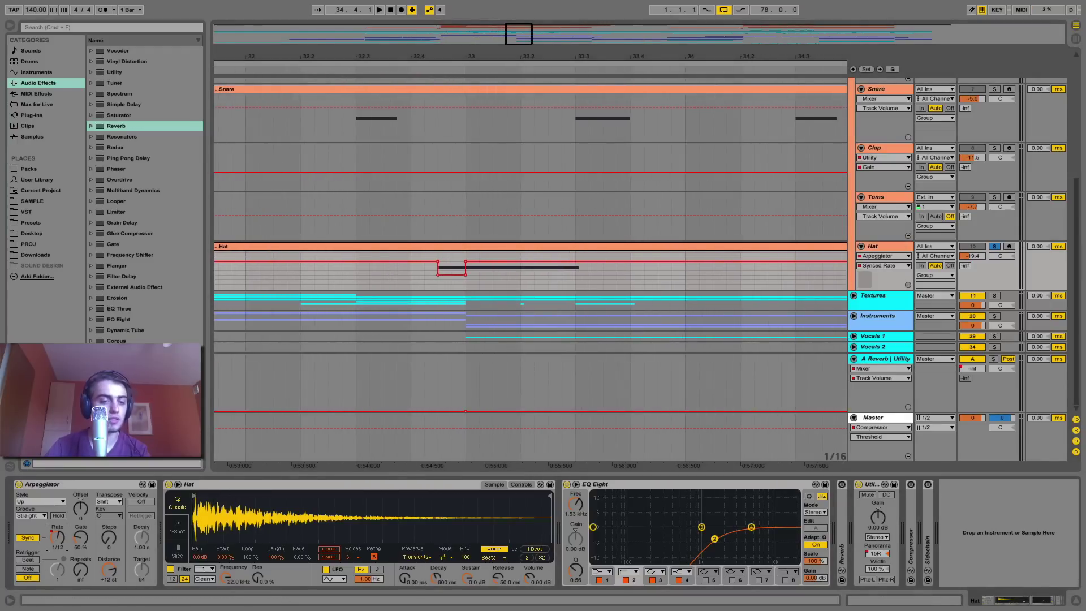
Step: Audition the hat roll around bar 33 from 33.1.3 and 32.4.1, comparing it with the Synced Rate automation points
left_click(409, 280)
left_click(498, 274)
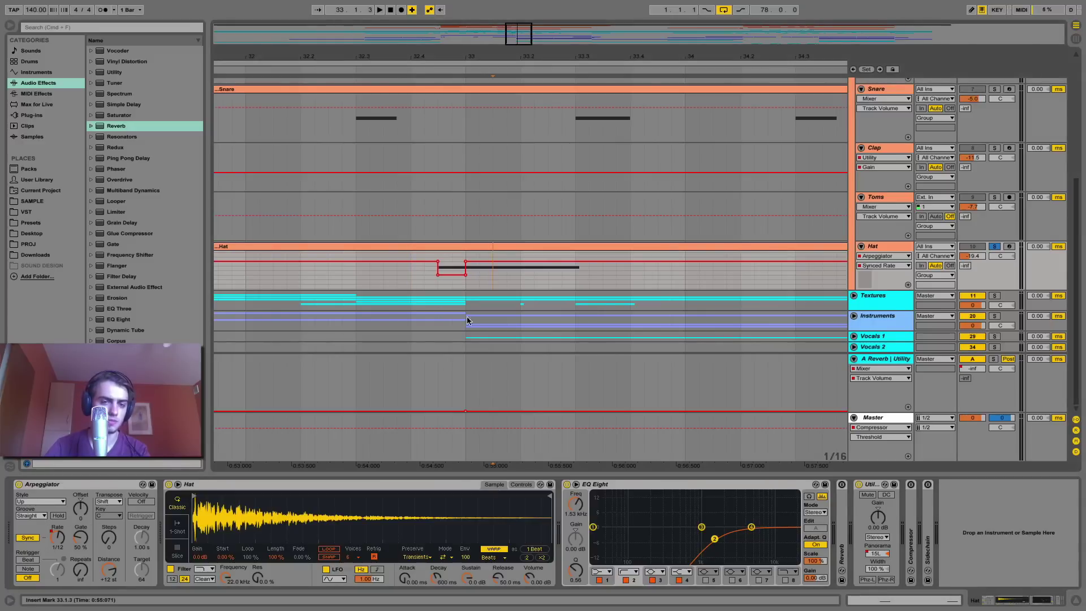
key("space")
left_click(411, 274)
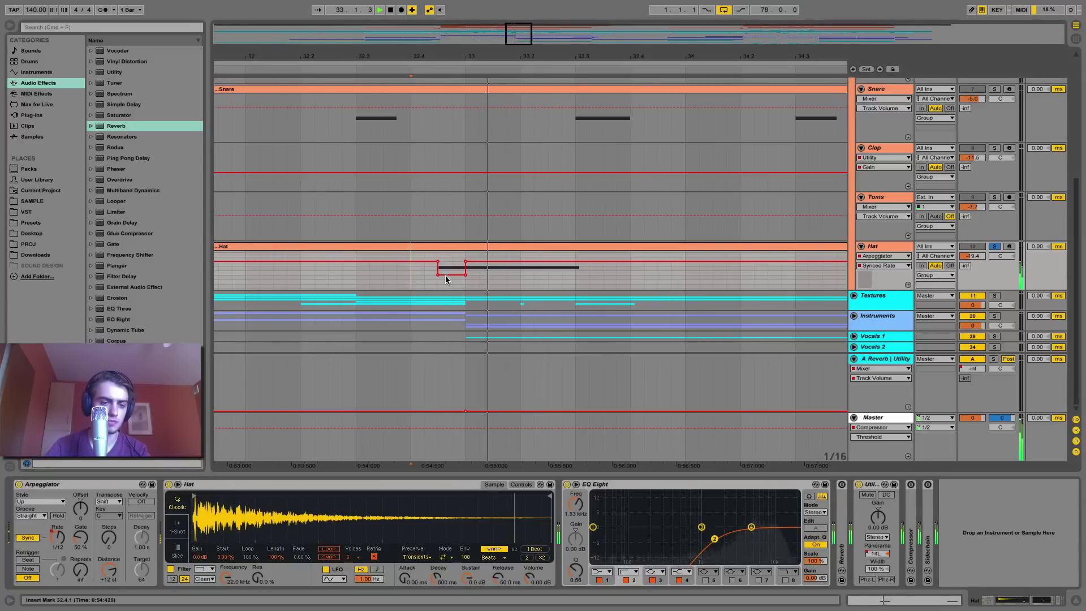
key("space")
left_click(446, 258)
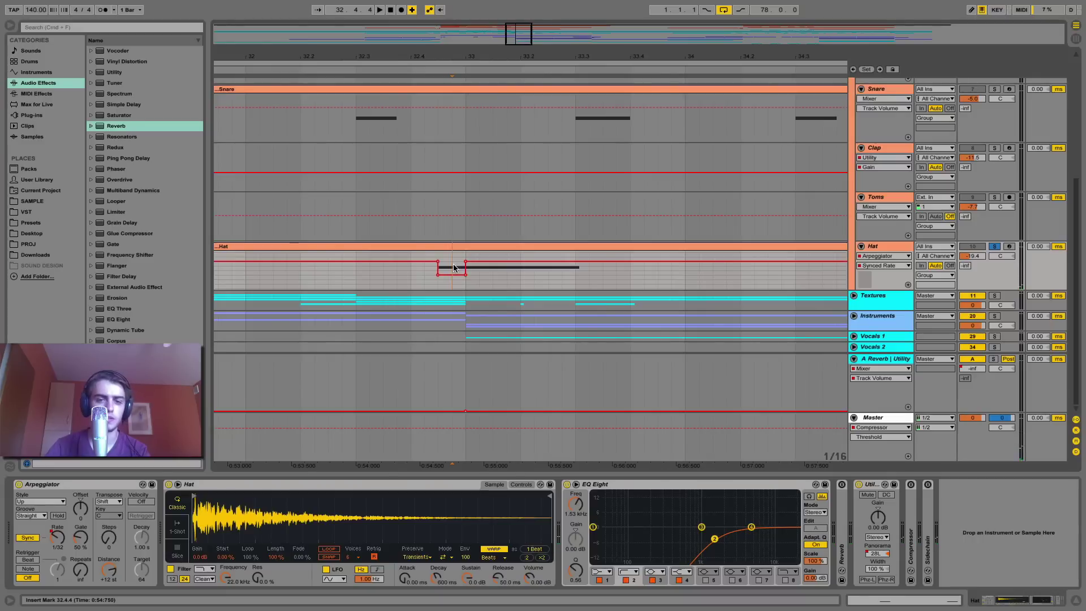
left_click(492, 270)
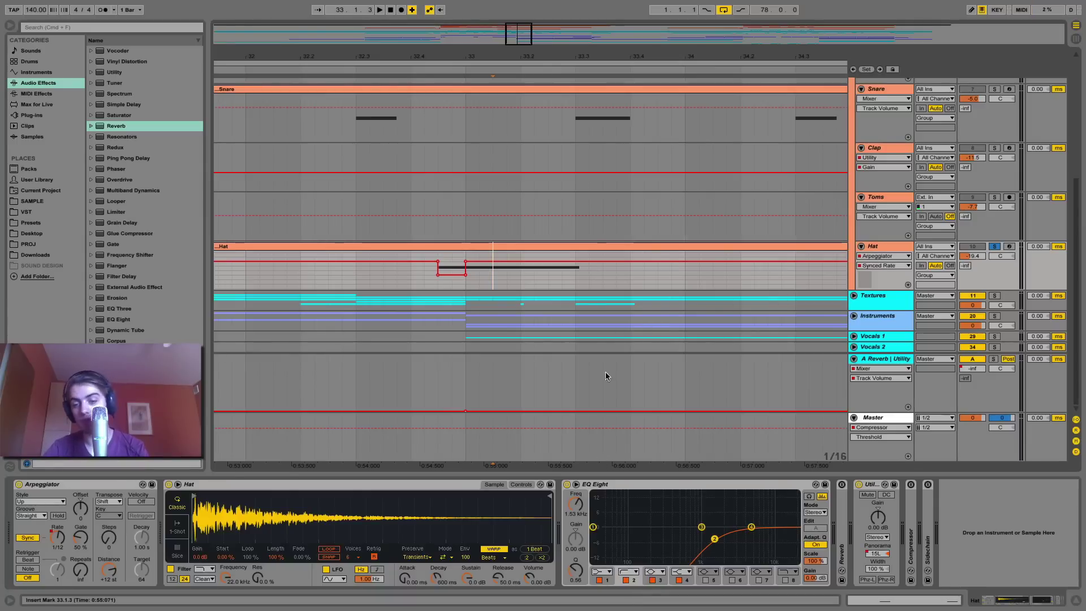
Step: Display the Hat track's Utility Panorama automation and play the hat roll from 33.1.3 to hear the panning
left_click(881, 554)
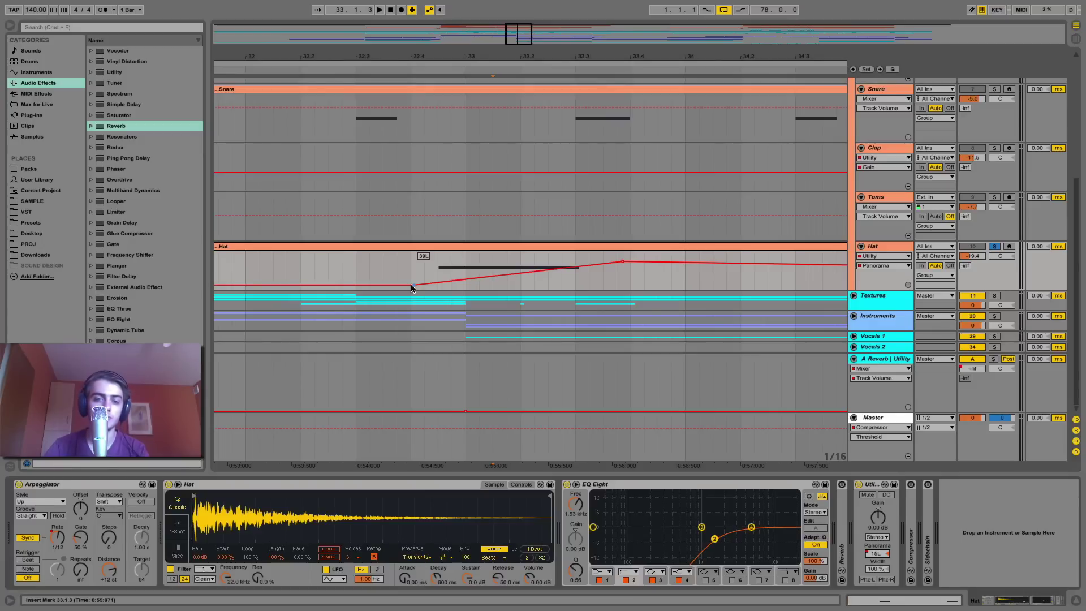
mouse_move(413, 286)
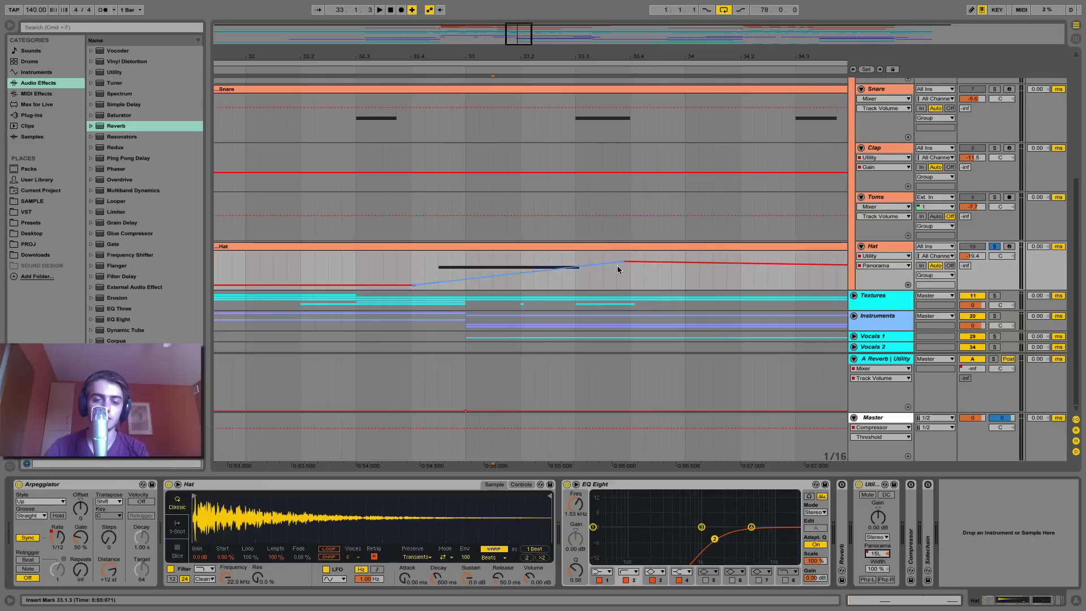
key("space")
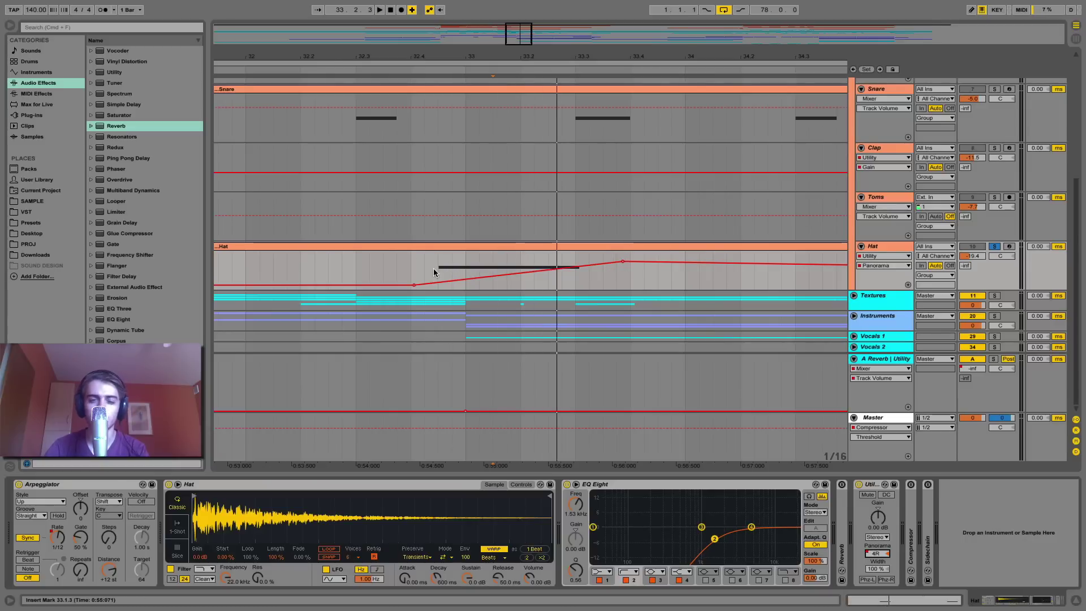
left_click(425, 272)
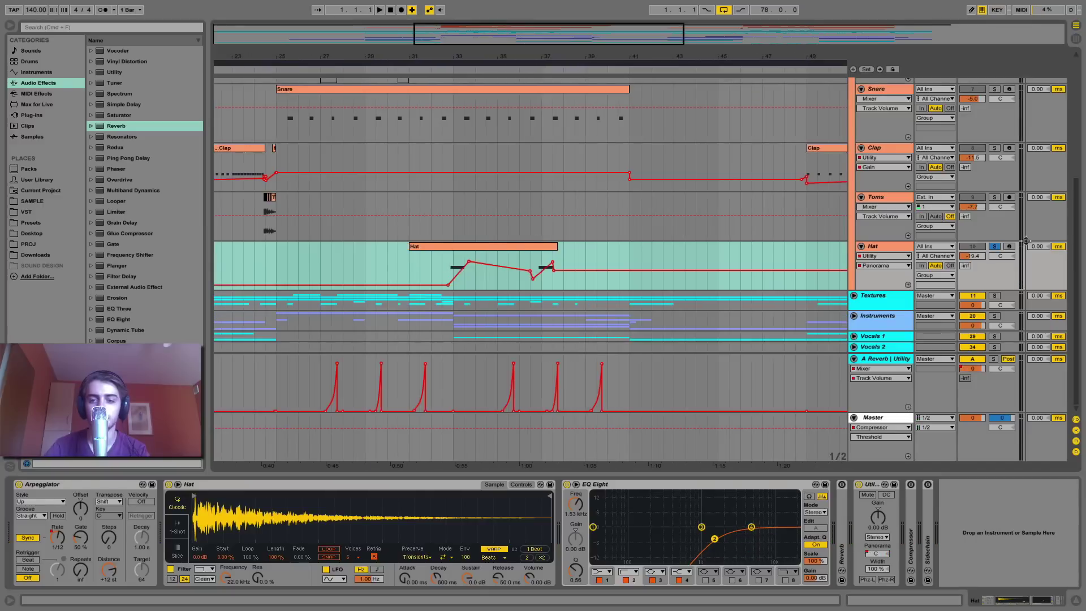
Step: Collapse the Drums group, and solo and expand the Textures group
right_click(888, 206)
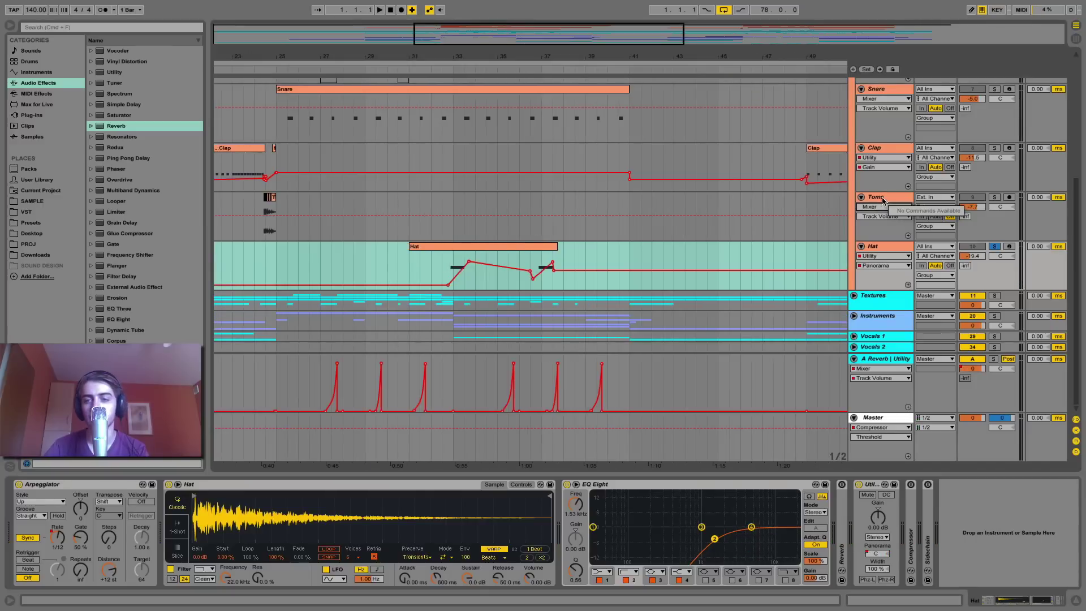
scroll(880, 164, "up", 5)
left_click(854, 83)
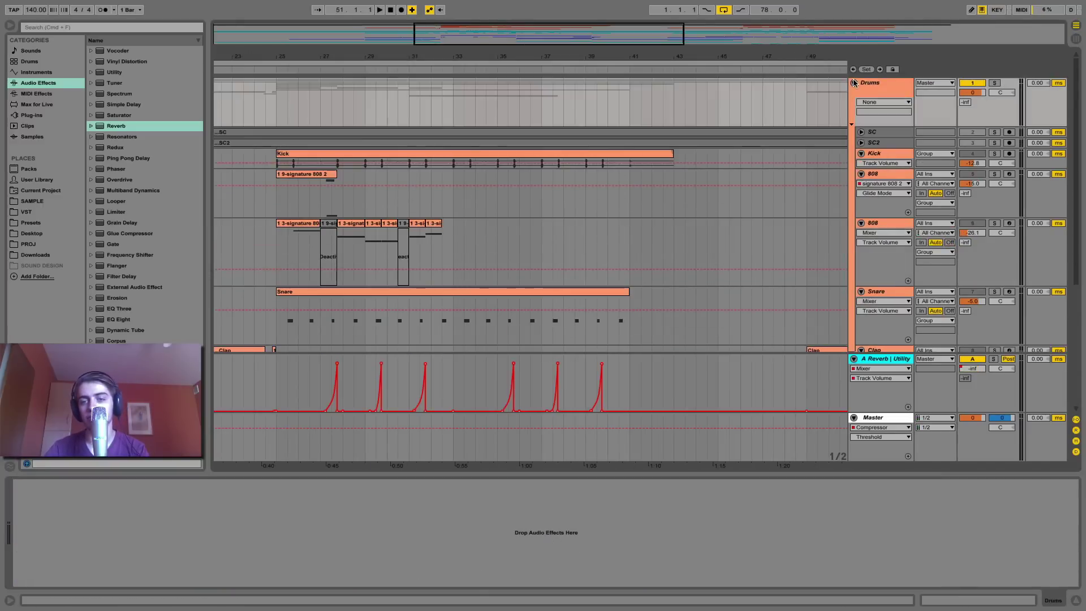
left_click(994, 103)
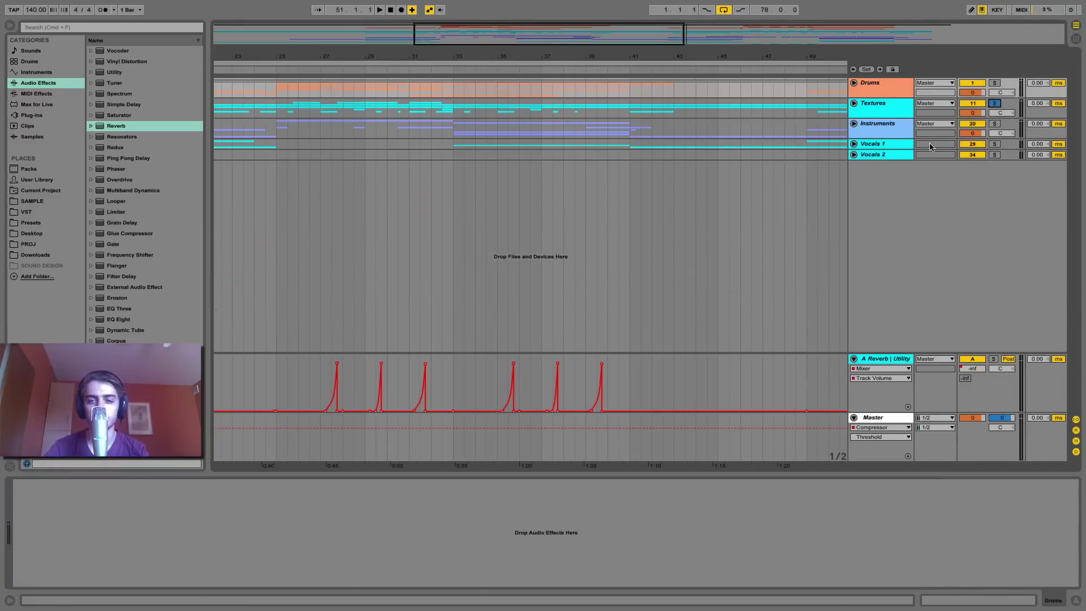
left_click(854, 104)
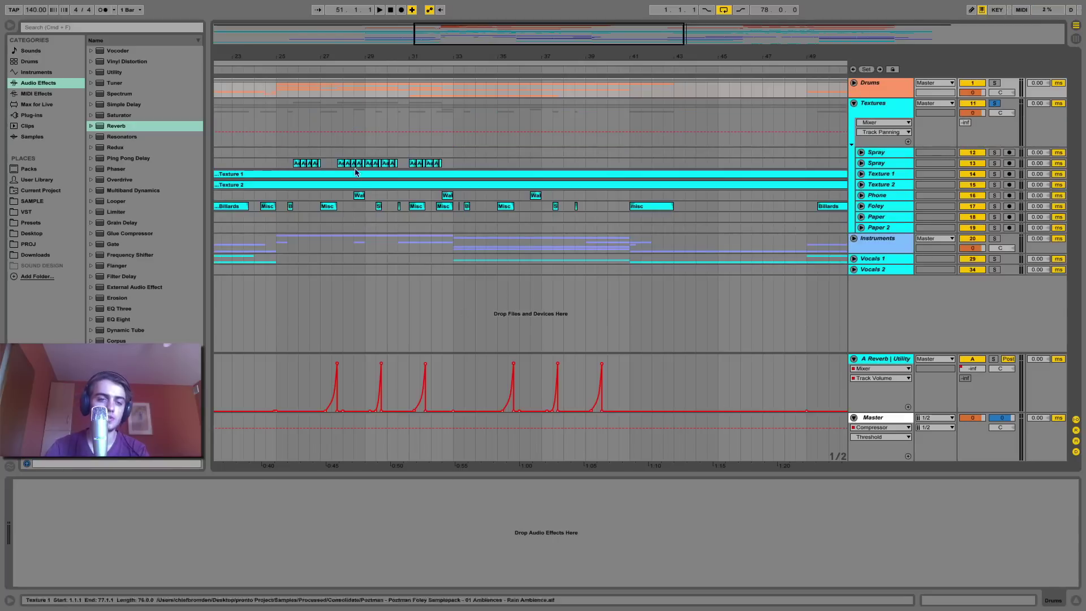
Step: Expand and solo the first Spray track, and play its Aerisol Spray clips from 57.4.1
left_click_drag(279, 39, 393, 51)
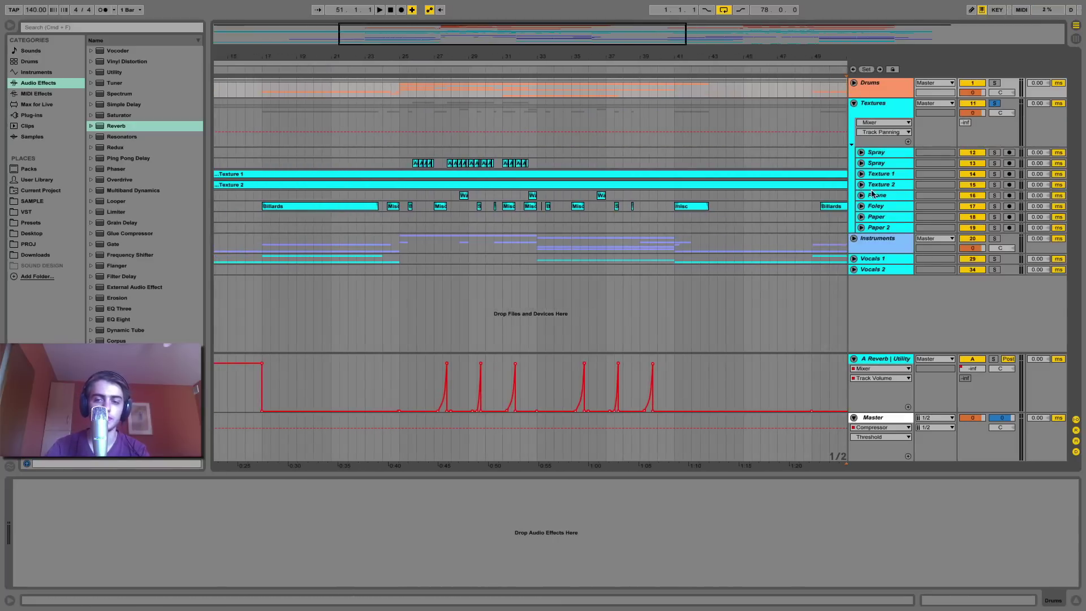
left_click(860, 152)
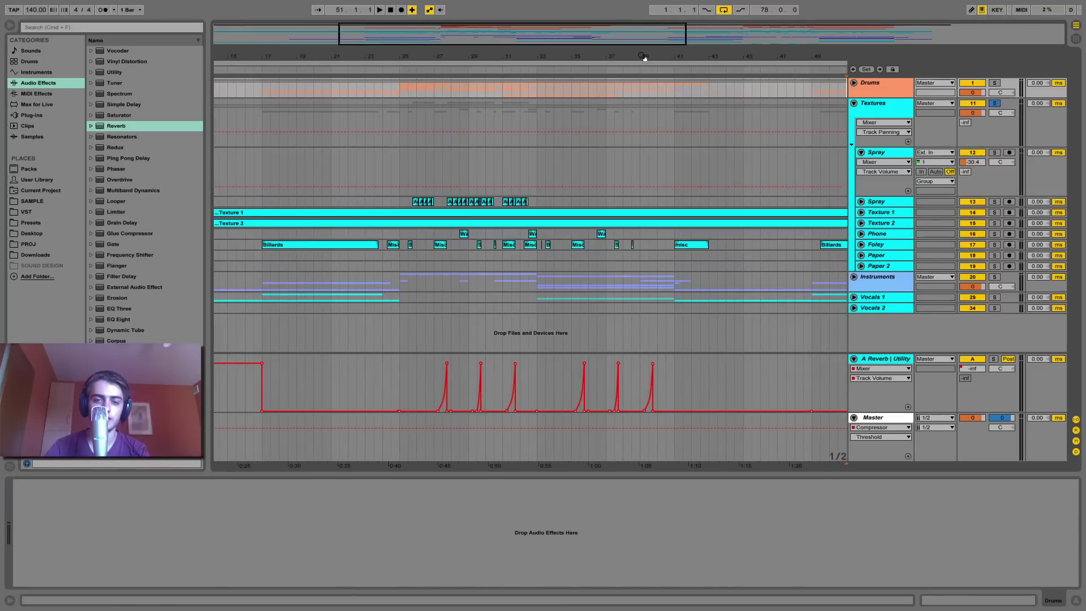
left_click_drag(645, 58, 644, 40)
left_click(615, 158)
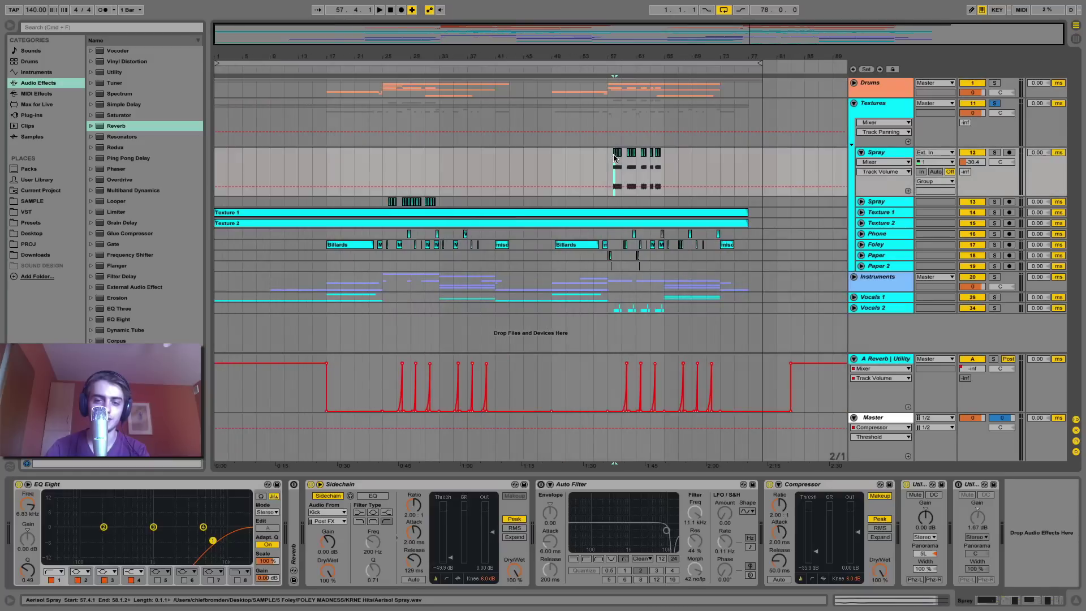
left_click(994, 153)
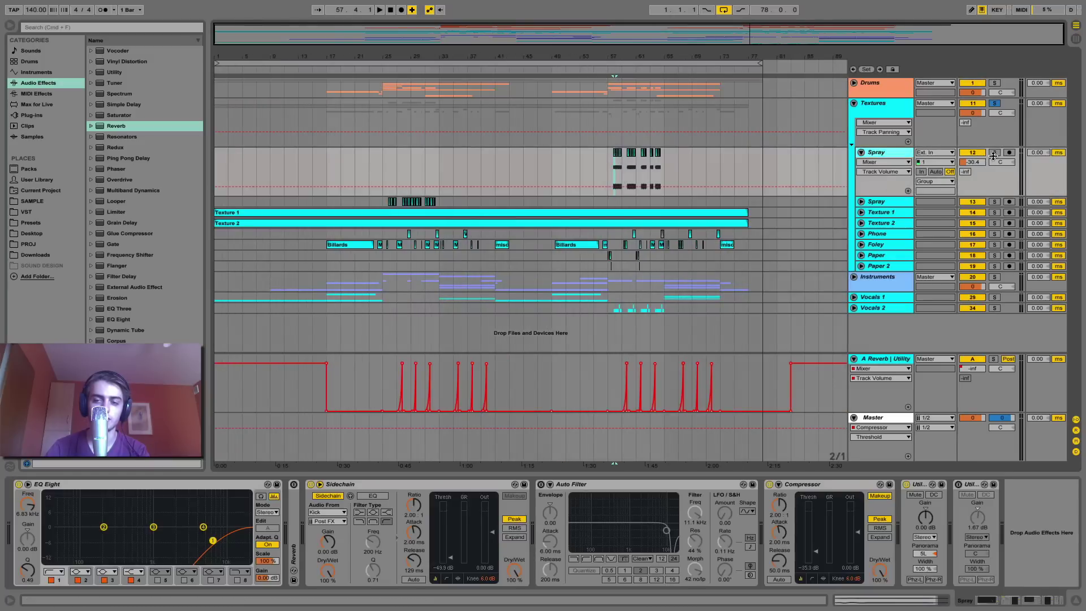
key("space")
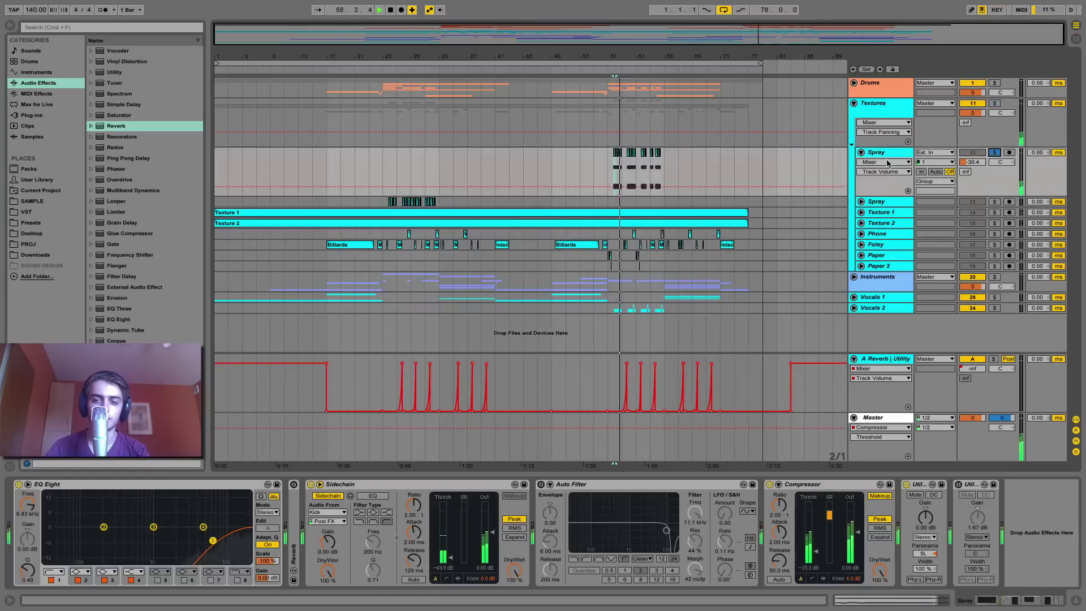
key("space")
left_click(861, 152)
left_click(862, 153)
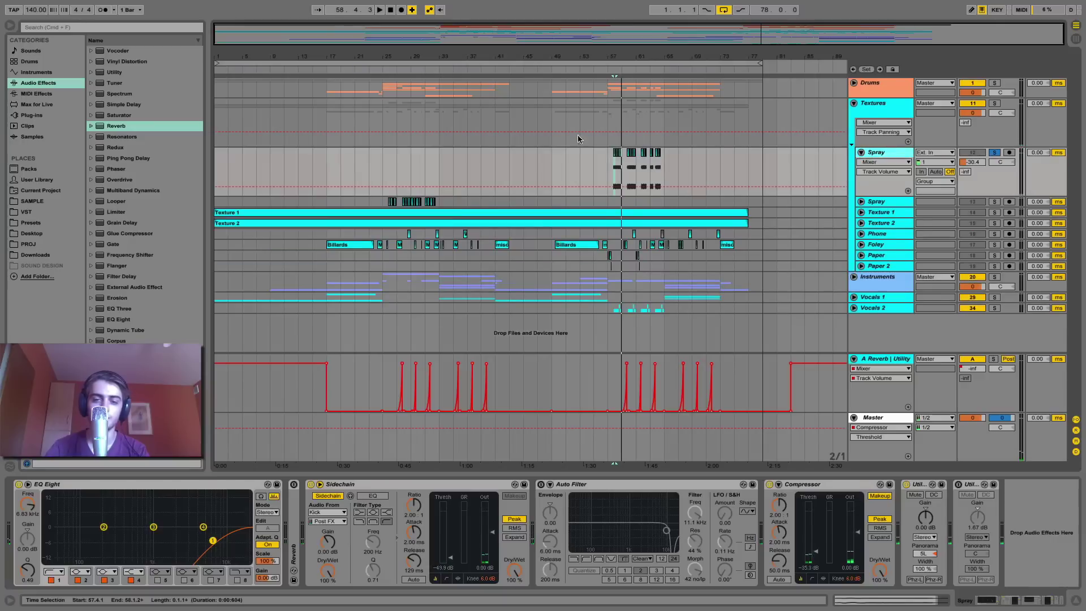
Step: Show the clip fades on the first Spray track and remove the crossfade between the first two Aerisol Spray clips
left_click_drag(617, 56, 625, 80)
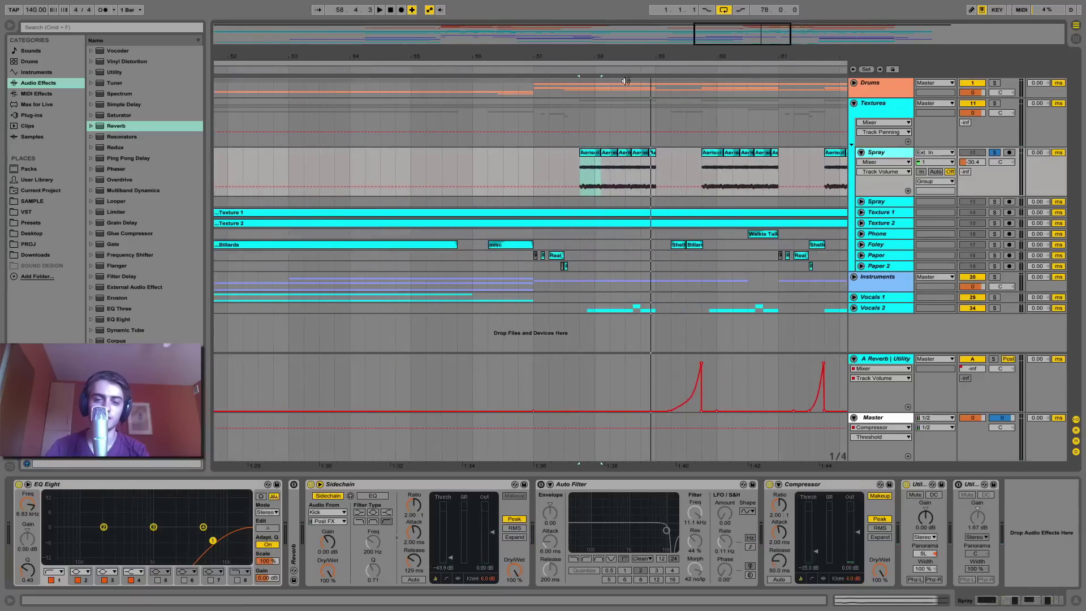
double_click(589, 153)
key("shift+Tab")
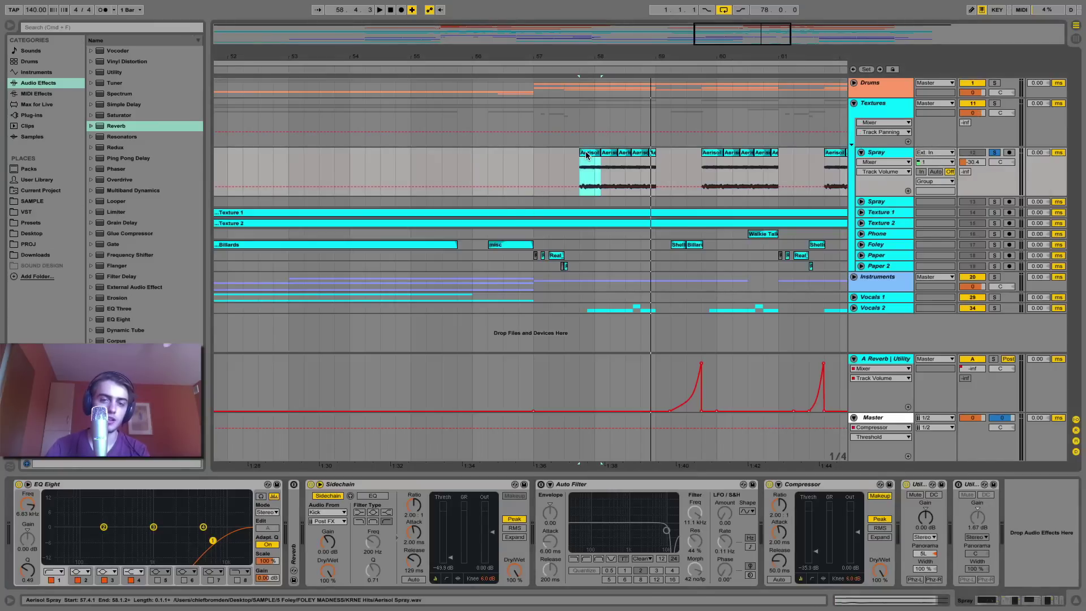
key("super+alt+f")
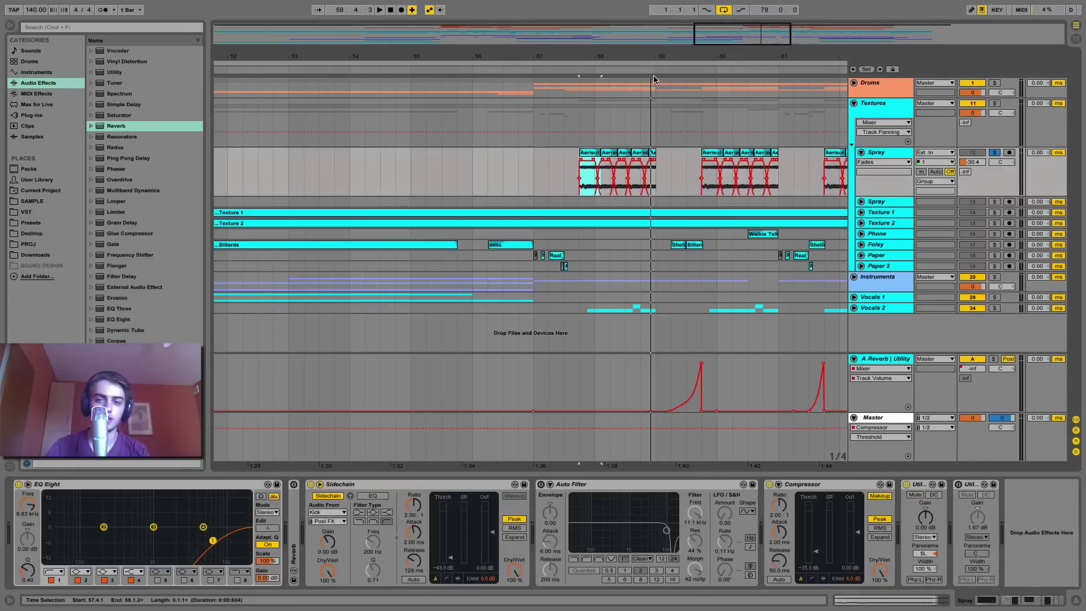
left_click_drag(613, 59, 640, 62)
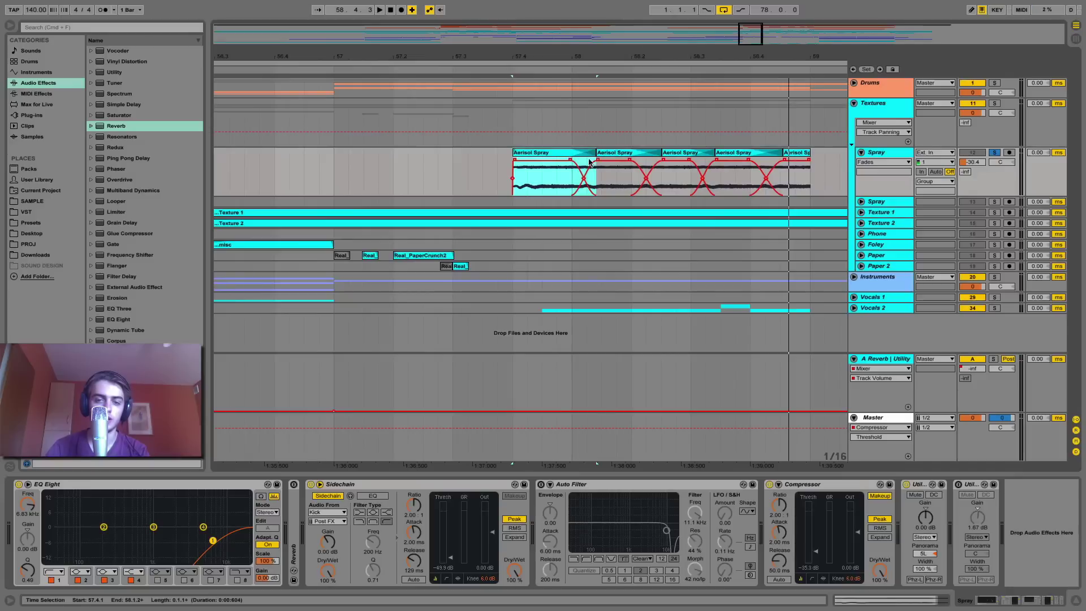
left_click_drag(573, 159, 605, 162)
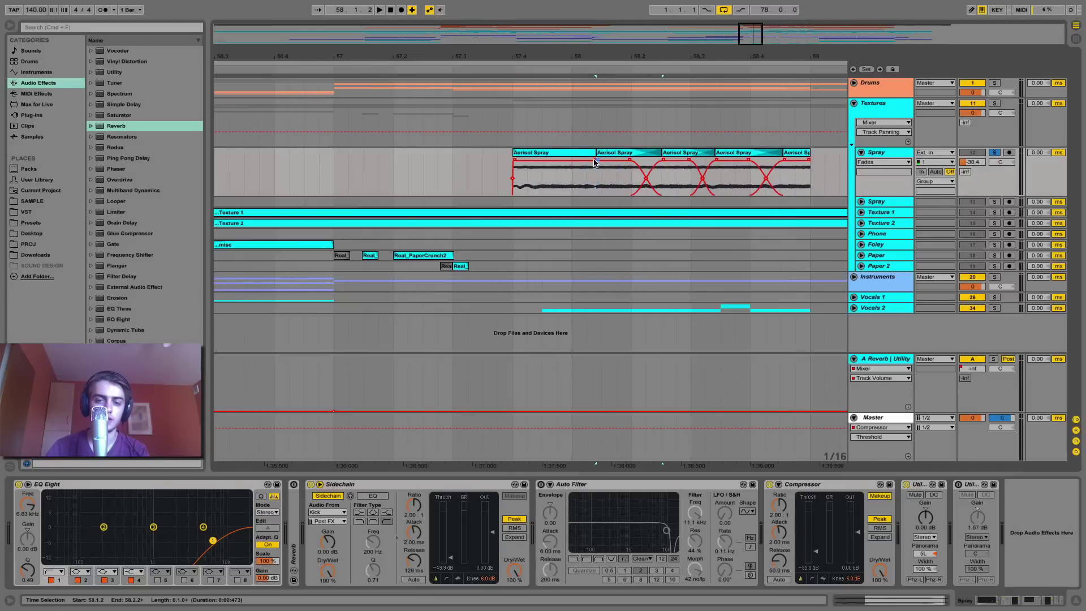
Step: Play the first Spray track's Aerisol Spray clips from 57.4.3 to hear the join without a crossfade
left_click(544, 173)
key("space")
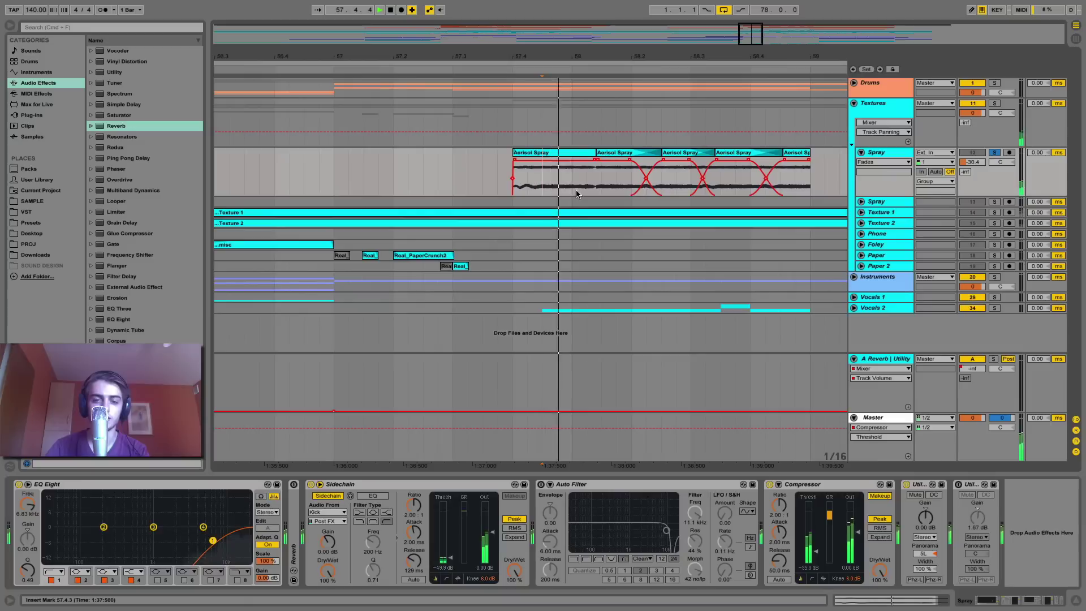
key("space")
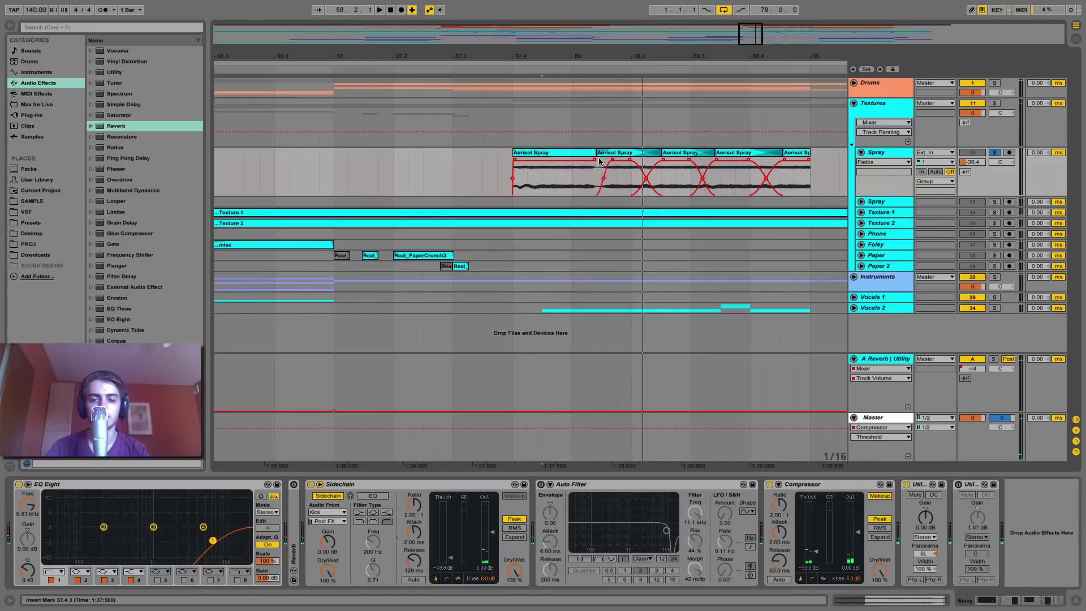
Step: Recreate and widen the crossfade between the first two Aerisol Spray clips, auditioning the transition from 57.4.4
left_click_drag(595, 162, 628, 164)
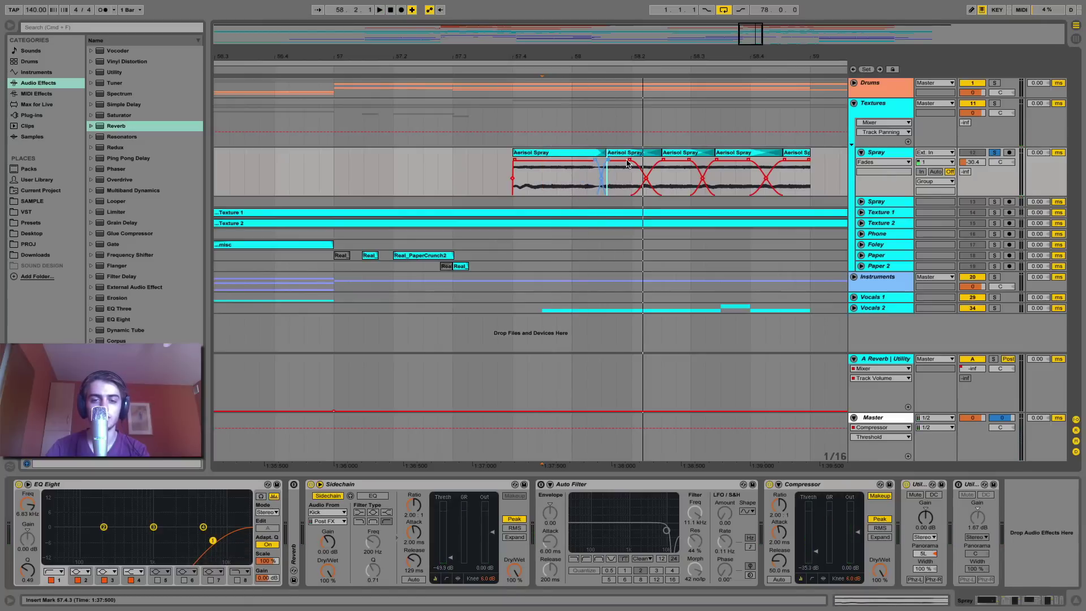
left_click(558, 173)
key("space")
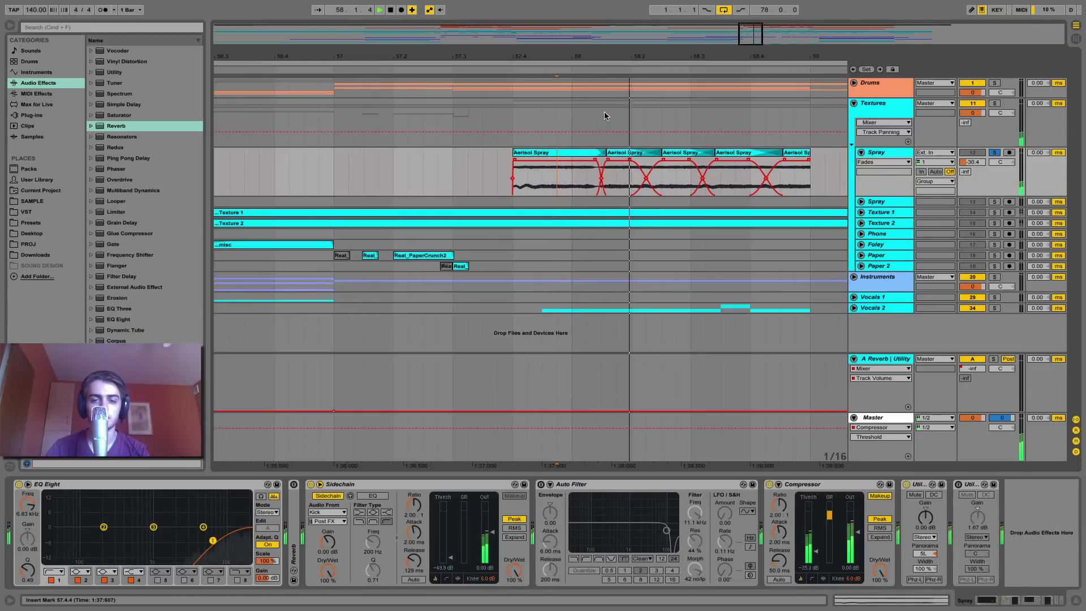
left_click_drag(596, 160, 568, 162)
key("space")
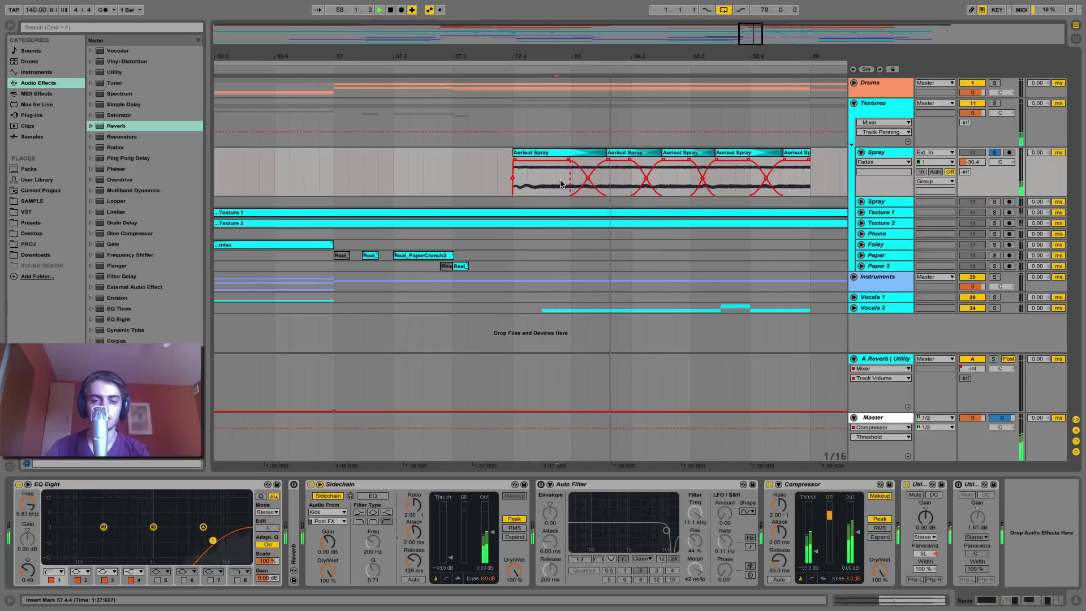
key("space")
Step: Unsolo the first Spray track, then solo and expand the Texture 1 track with a taller lane showing its waveform
left_click_drag(607, 55, 614, 23)
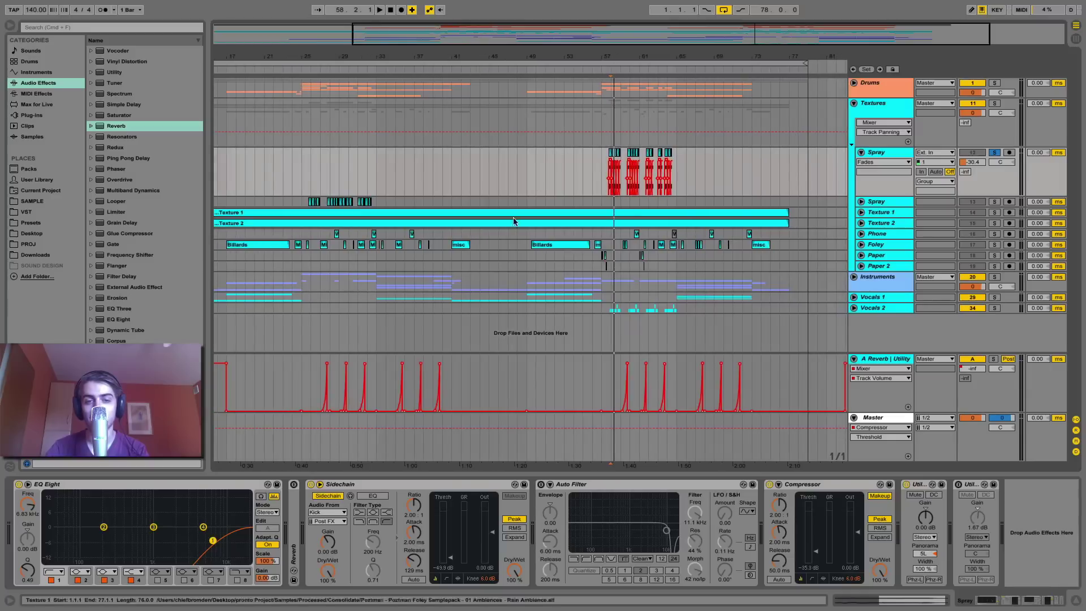
left_click(993, 153)
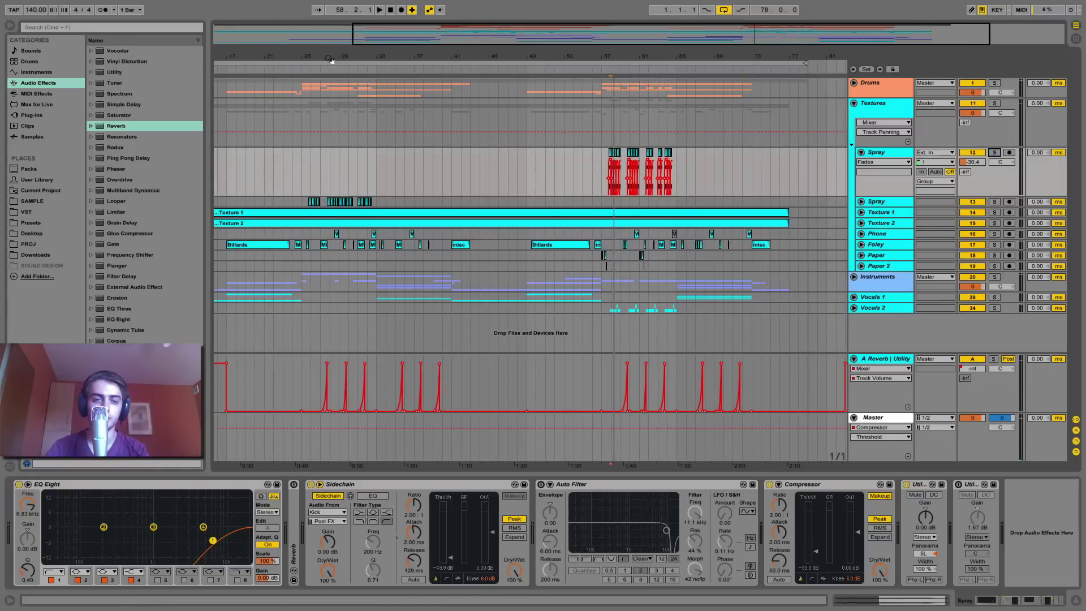
left_click_drag(330, 58, 330, 23)
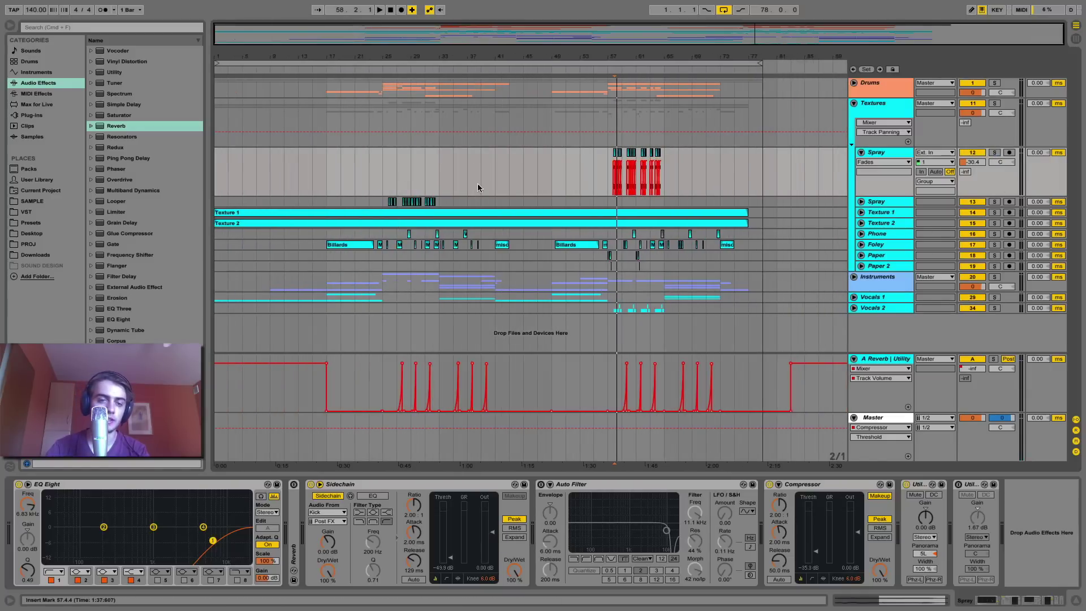
left_click(984, 215)
left_click(994, 213)
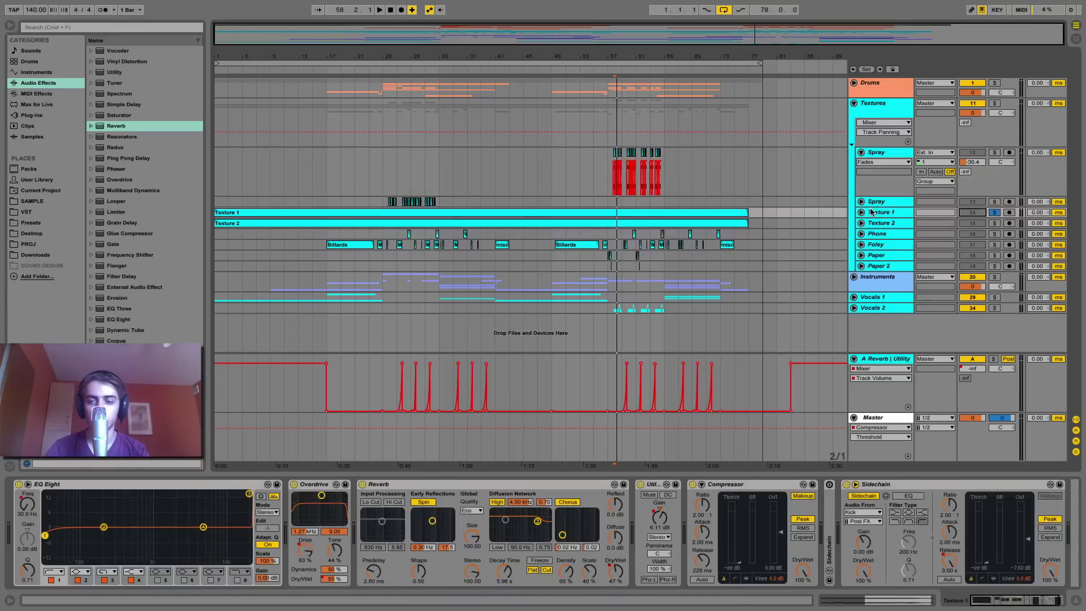
left_click(861, 213)
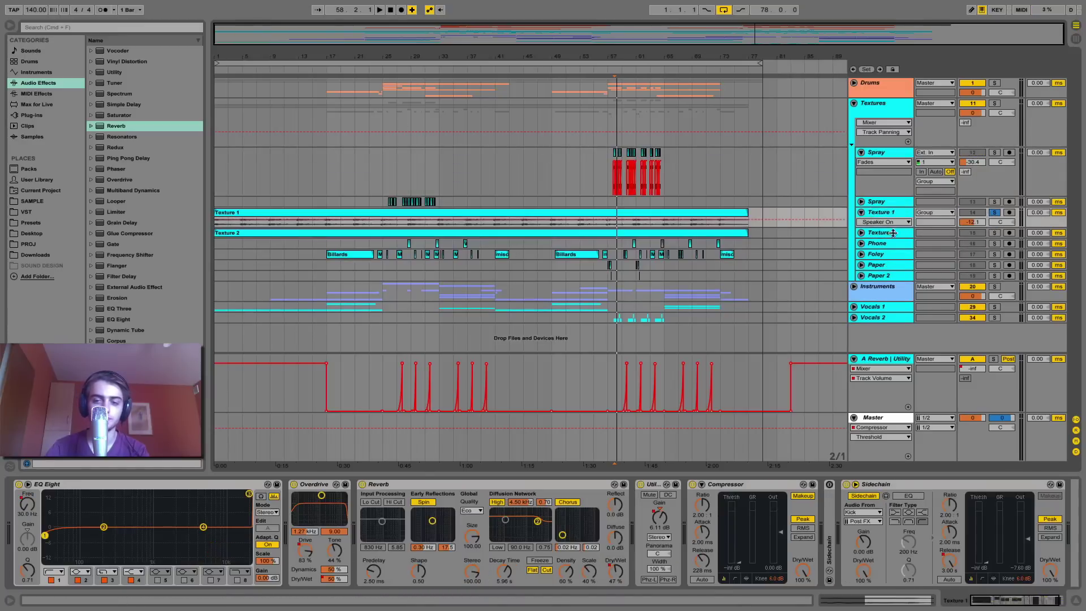
left_click_drag(886, 226, 872, 265)
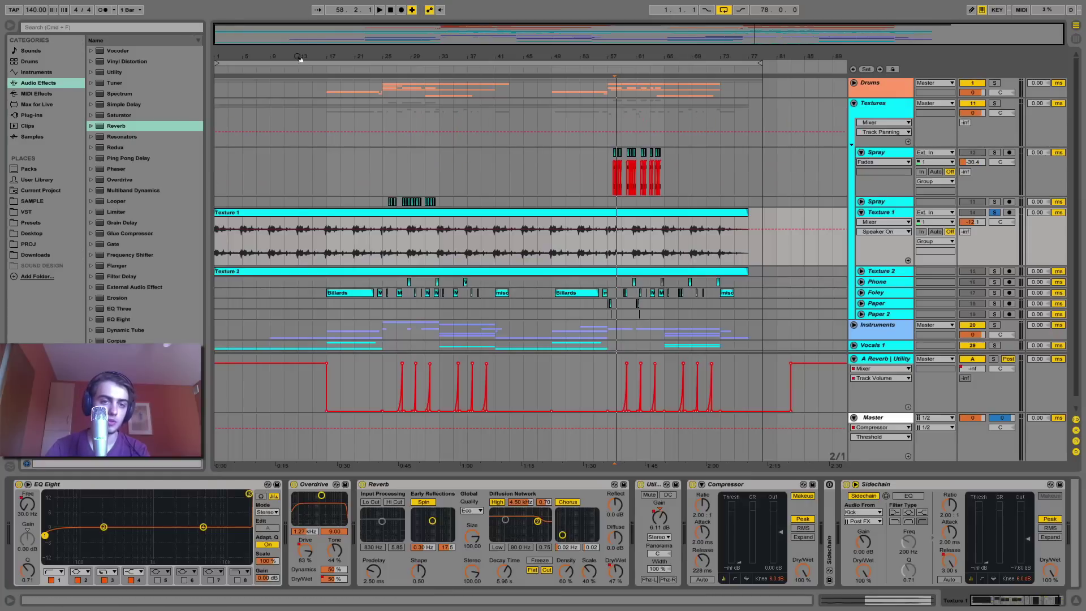
Step: Play the soloed Texture 1 track from 5.1.1, 15.1.1, 21.1.1 and 23.1.1 to hear how its sound changes up to the drop
left_click(308, 256)
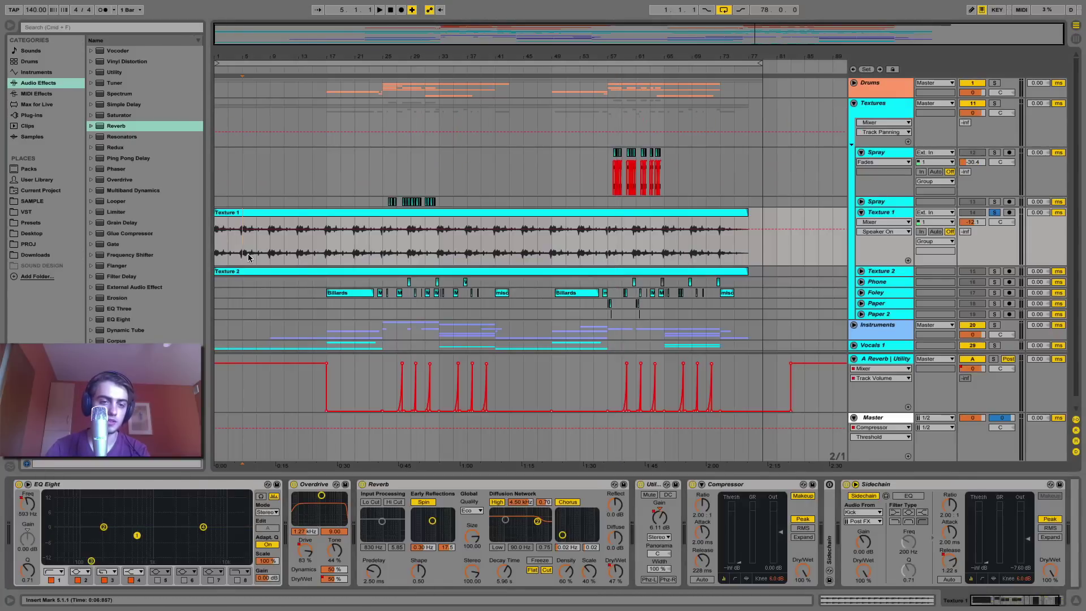
key("space")
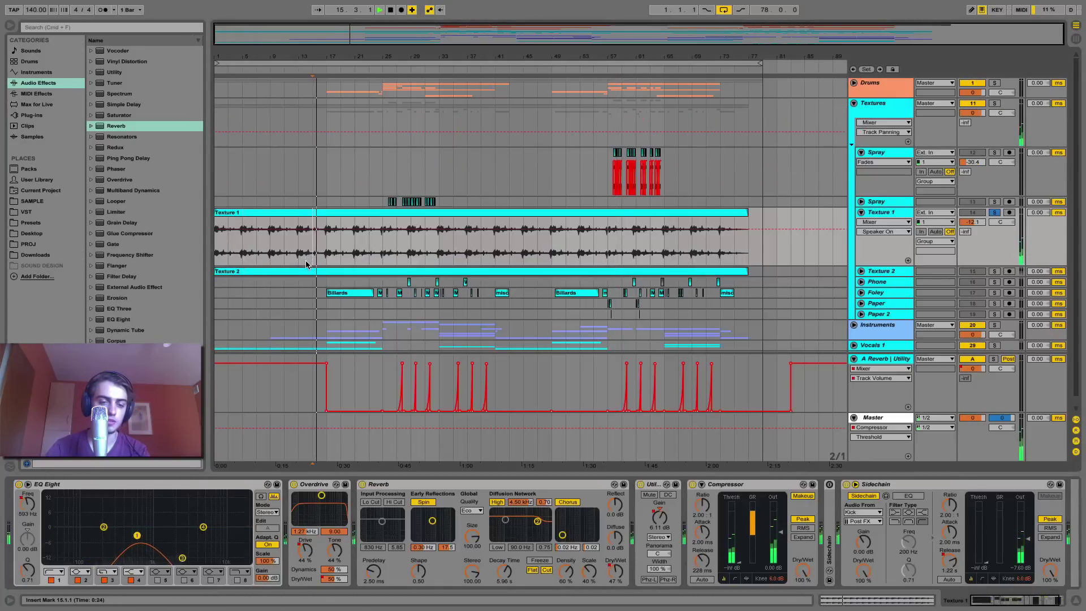
left_click(354, 256)
key("space")
key("space")
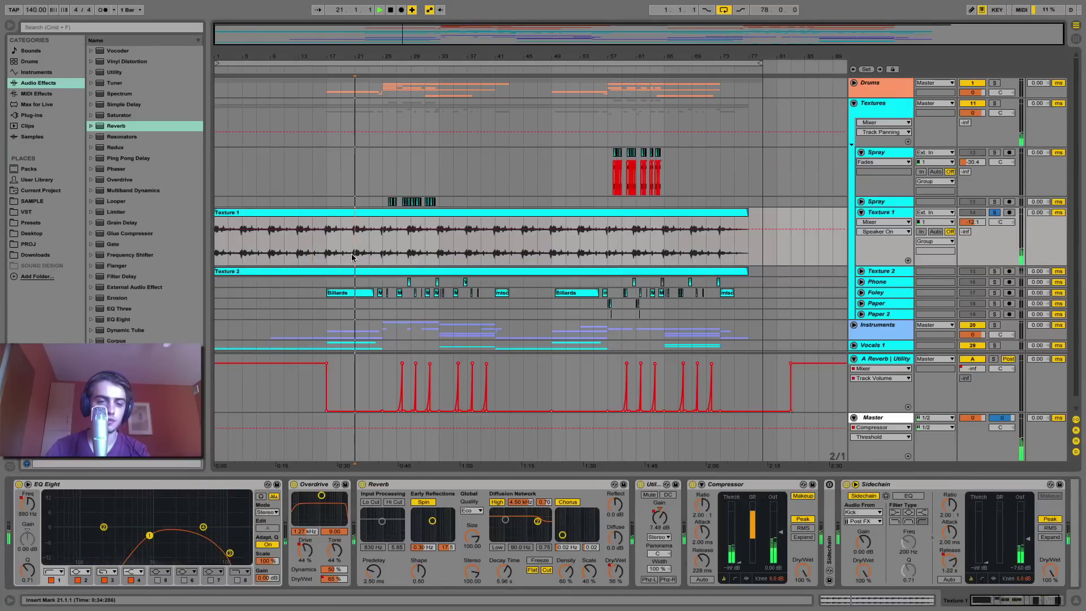
left_click(376, 248)
key("space")
left_click(370, 257)
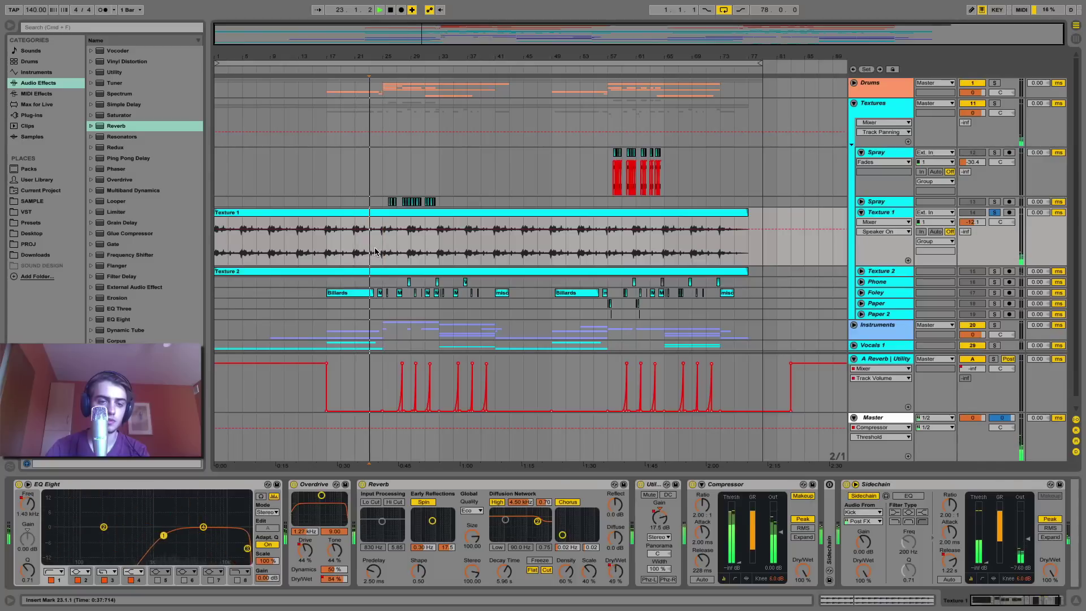
key("space")
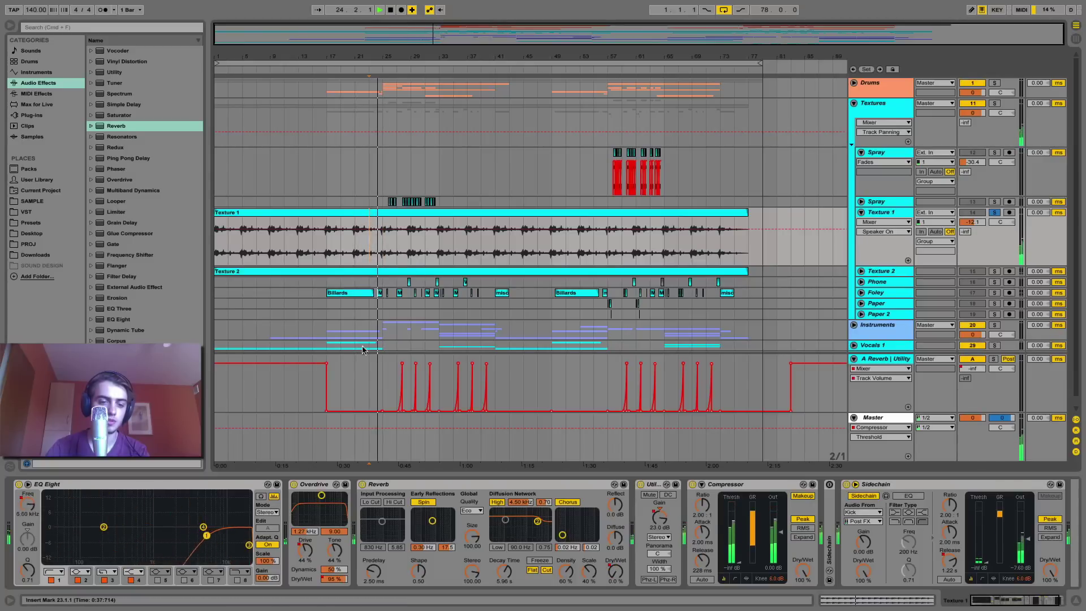
key("space")
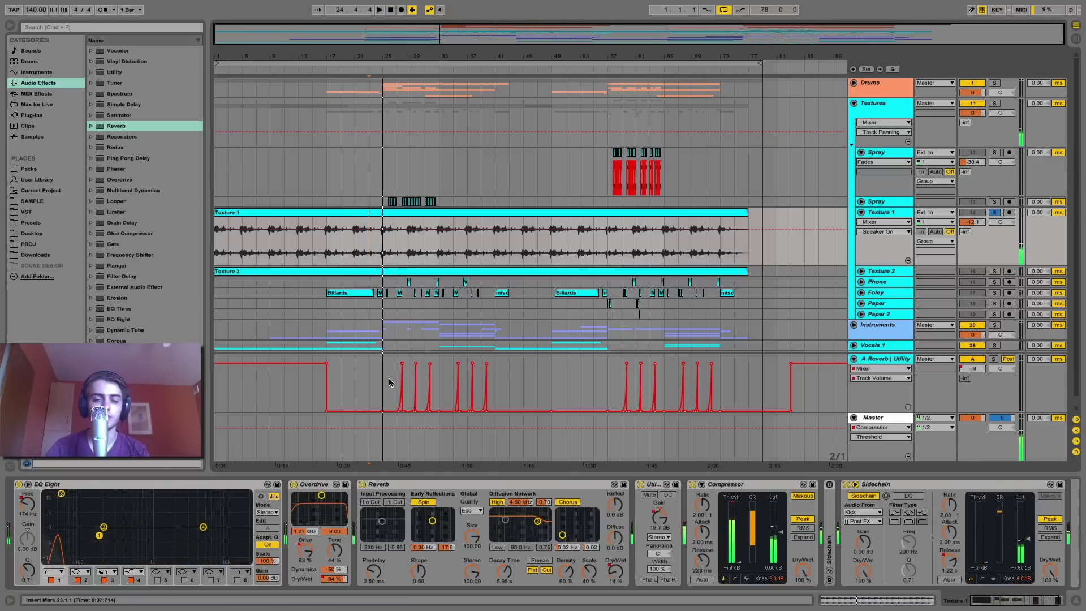
Step: Unsolo Texture 1 and display the 1 Frequency A automation of its EQ Eight around the drop
left_click(994, 213)
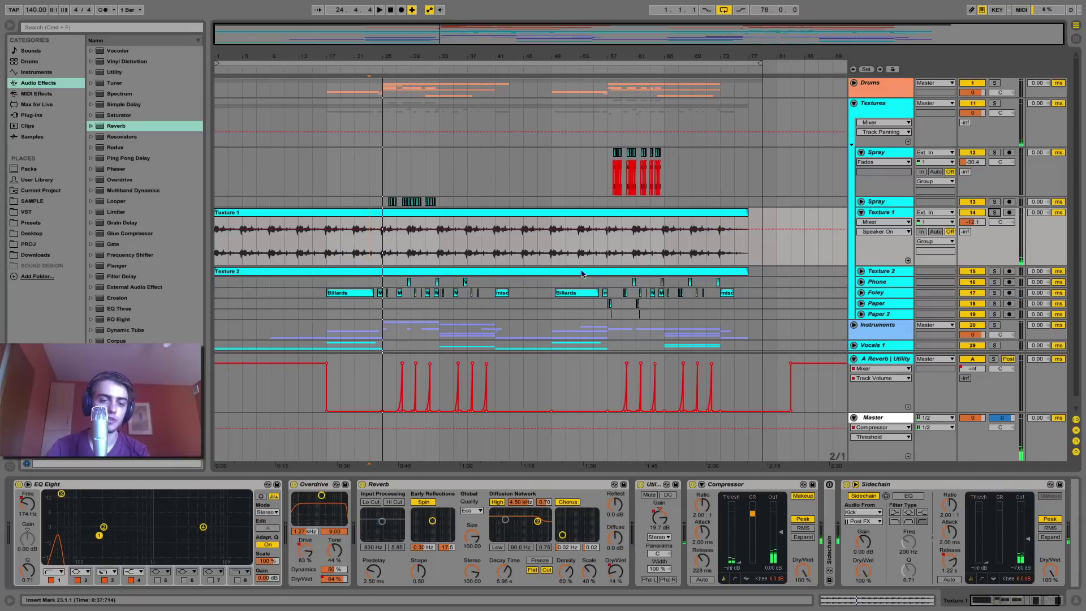
left_click(139, 486)
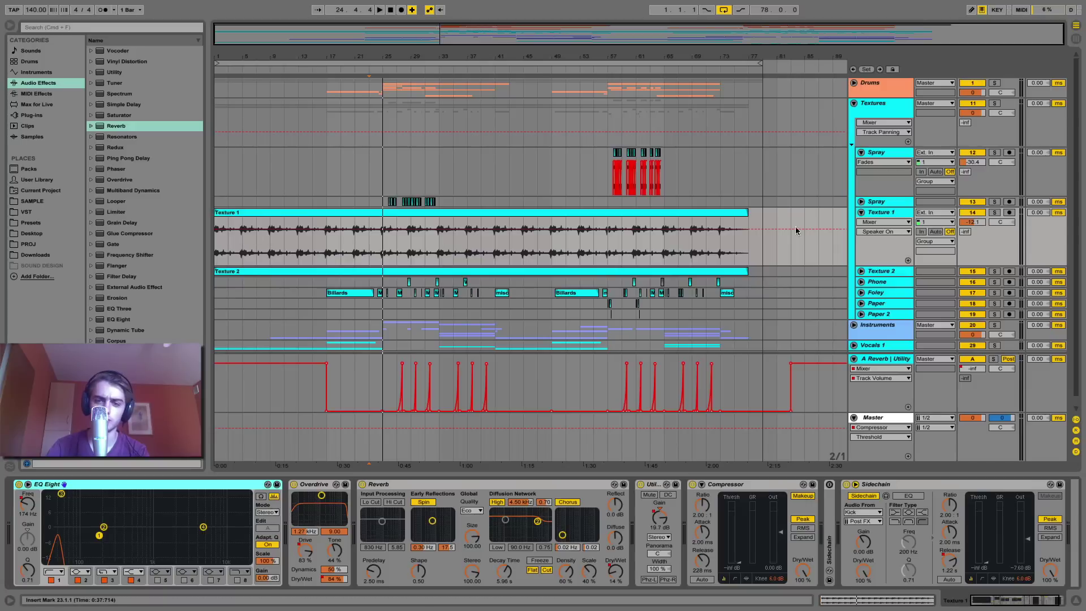
key("plus")
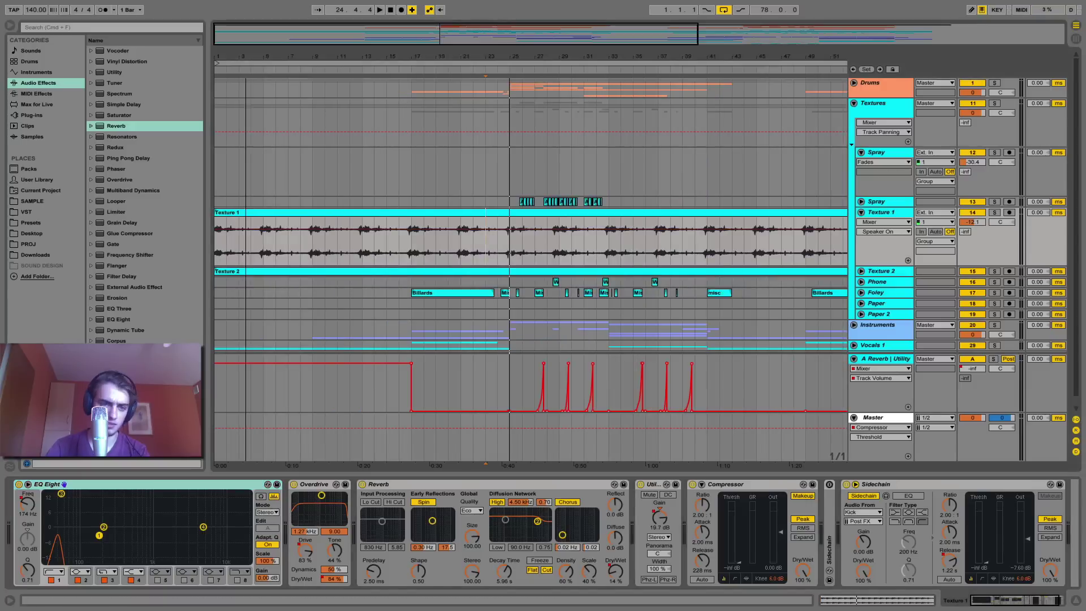
left_click(489, 244)
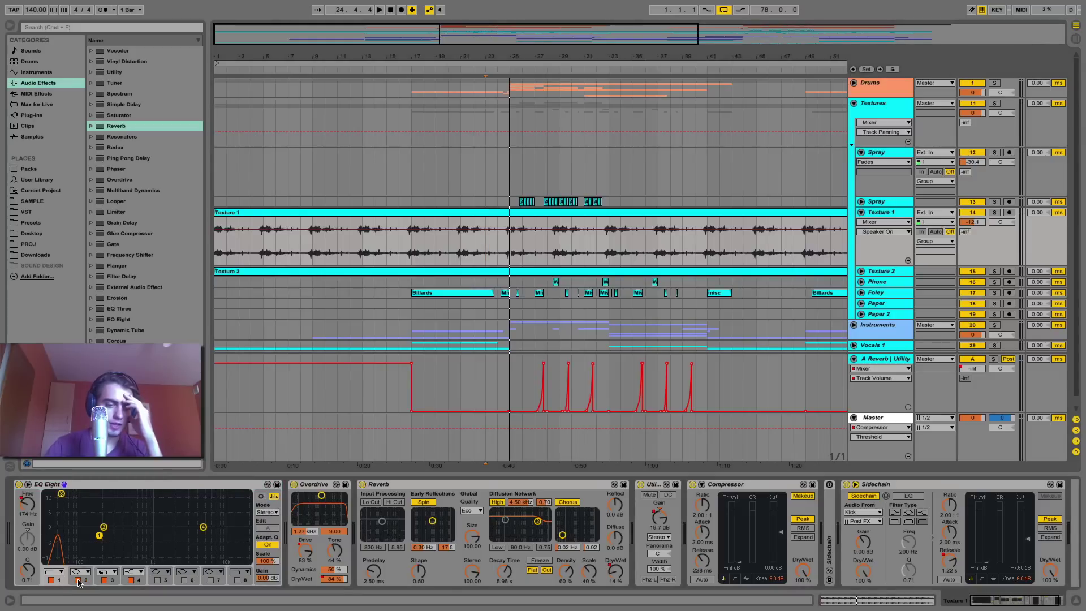
left_click(27, 509)
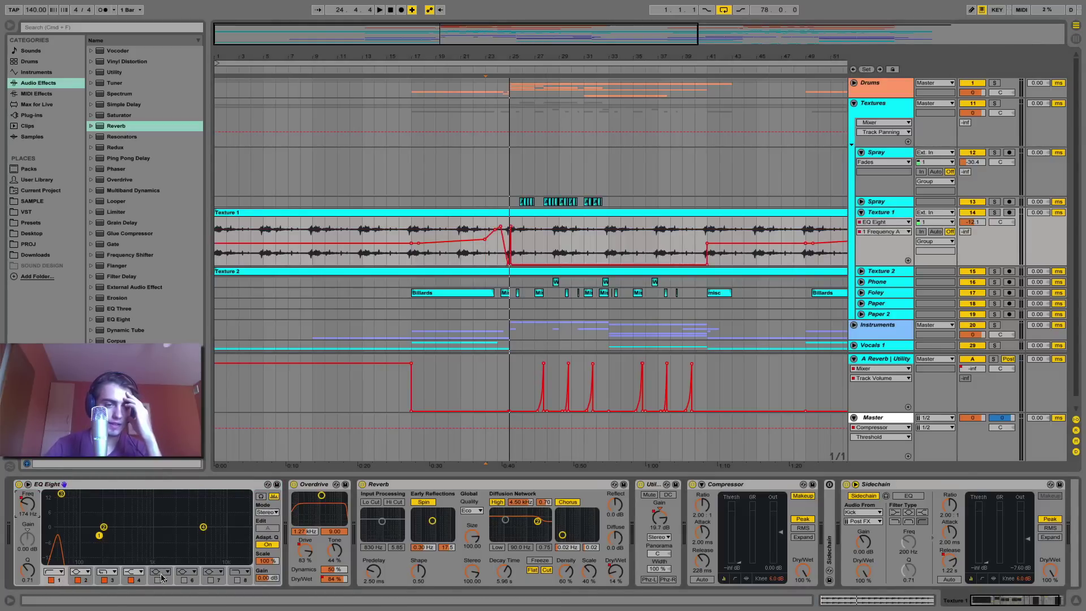
Step: Display the frequency automation and the resonance automation of band 3 in Texture 1's EQ Eight
left_click(113, 580)
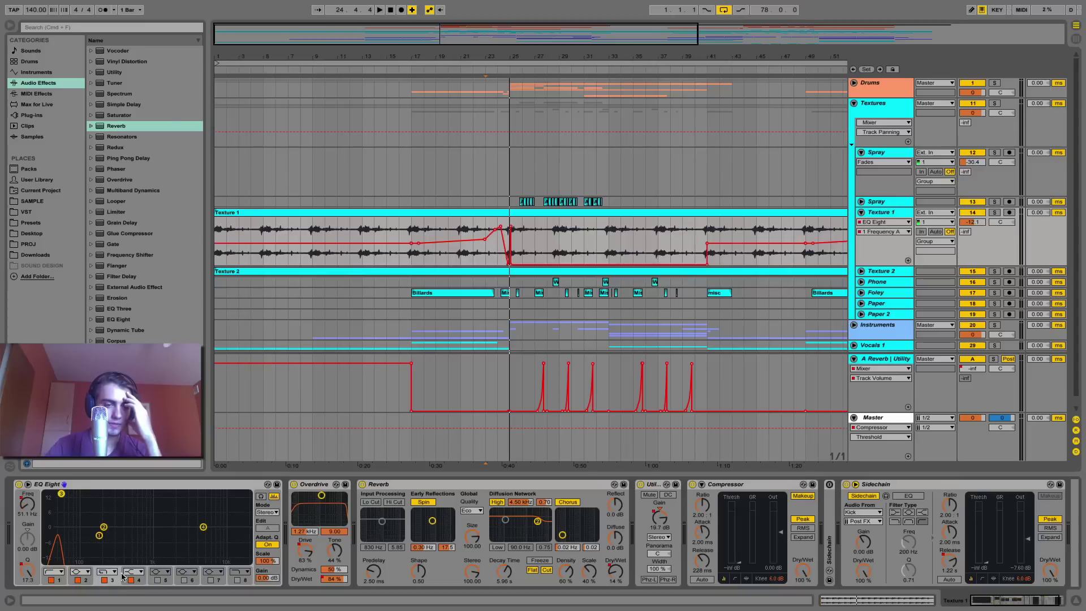
left_click(33, 511)
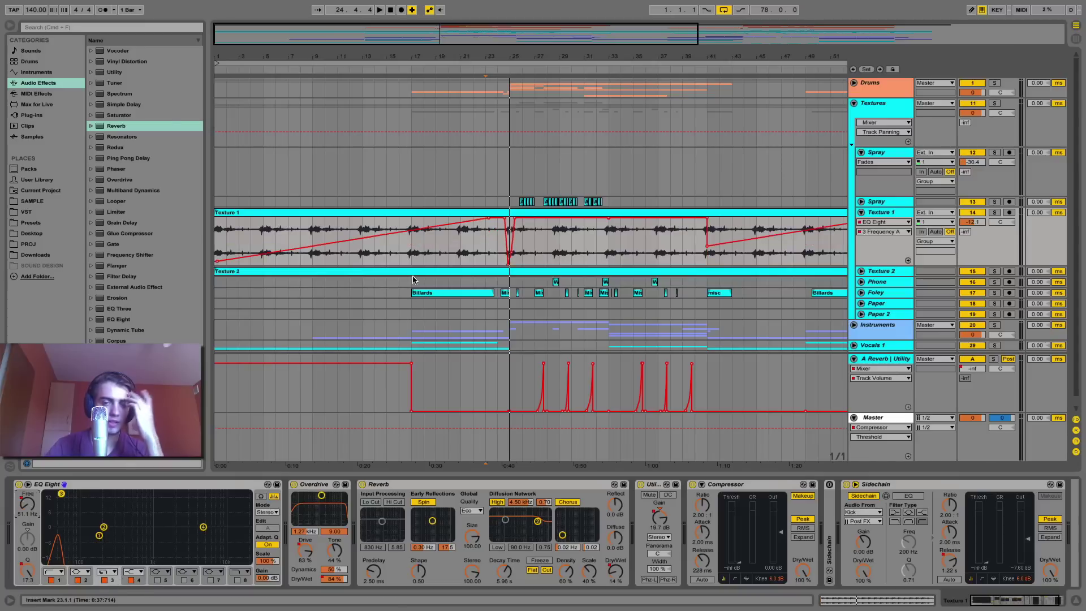
left_click(25, 571)
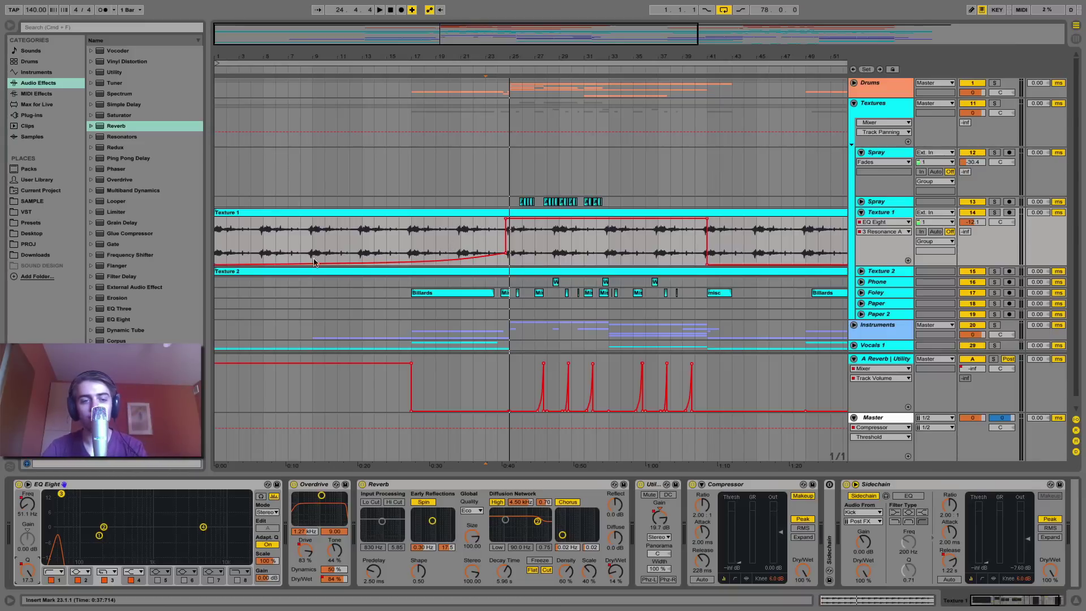
Step: Solo Texture 1 and audition it from 5.1.1, 11.1.1 and 24.1.1 to hear the EQ Eight band 3 resonance automation
left_click(264, 258)
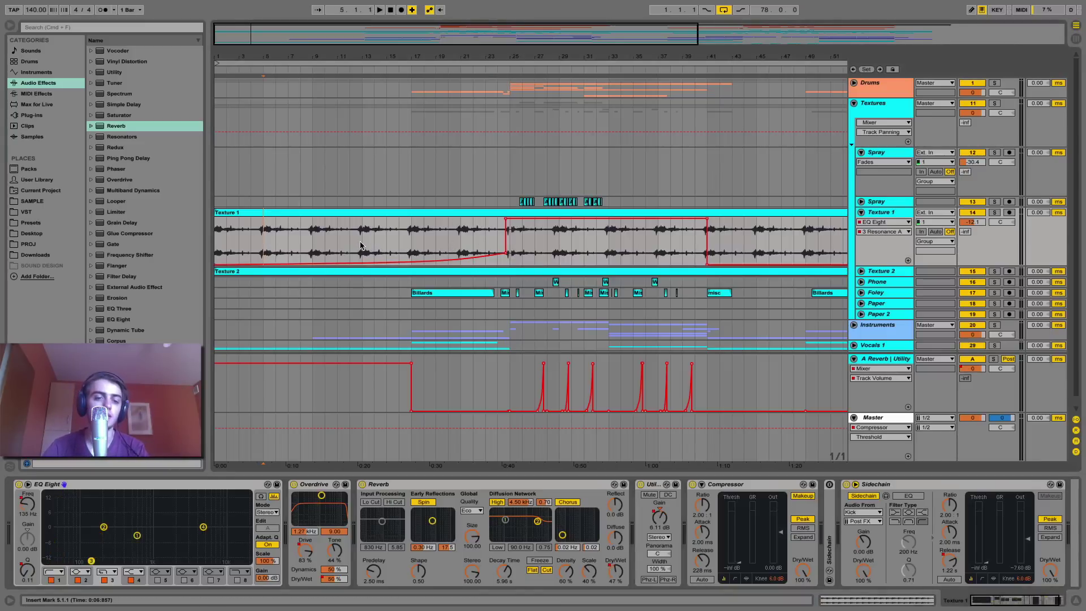
key("space")
key("space")
left_click(341, 240)
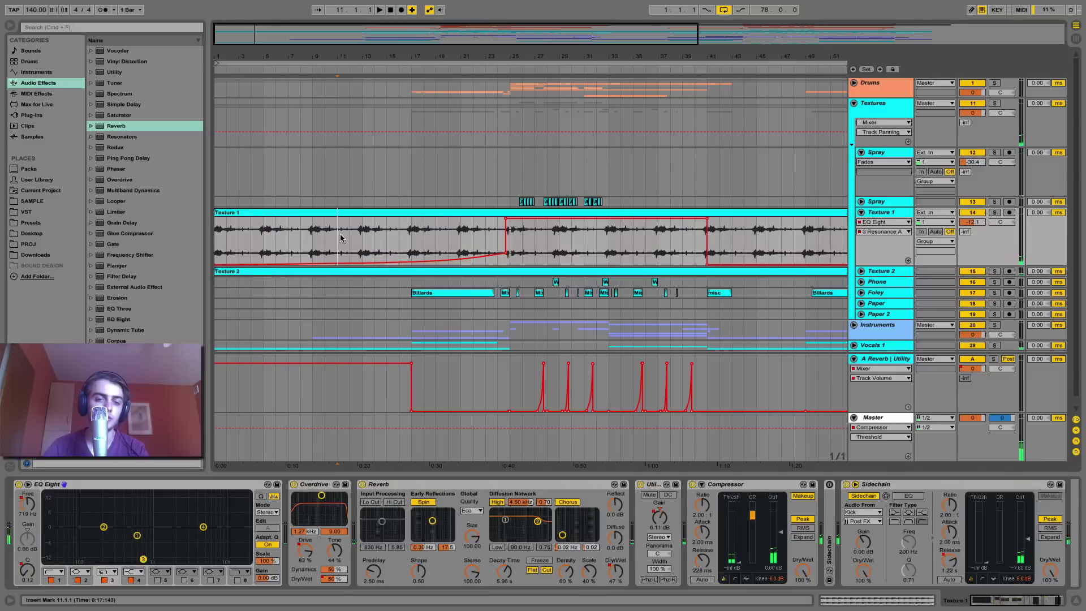
left_click(994, 213)
key("space")
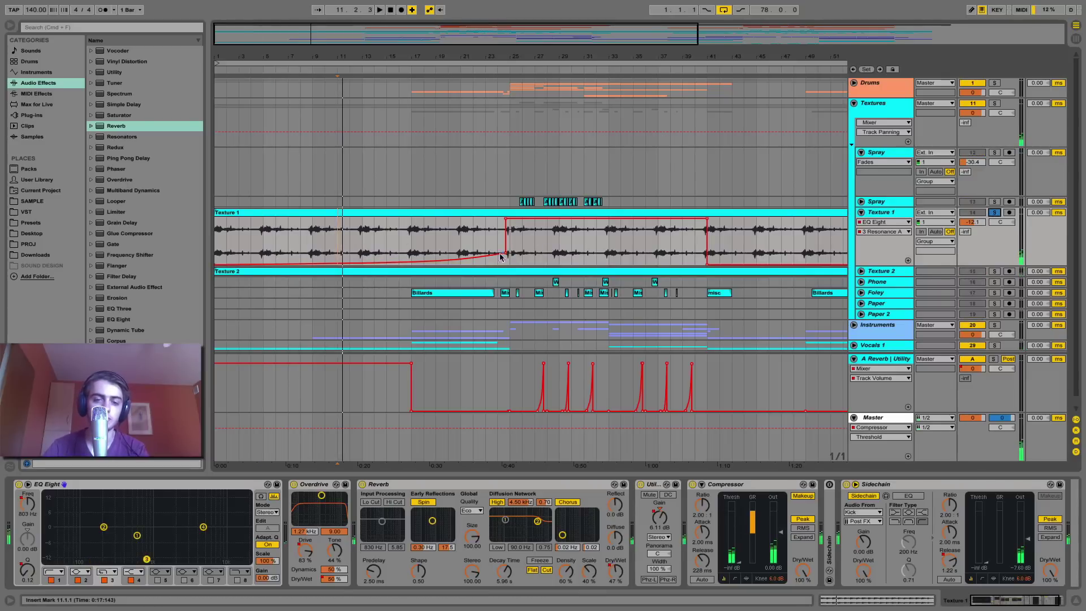
left_click(469, 249)
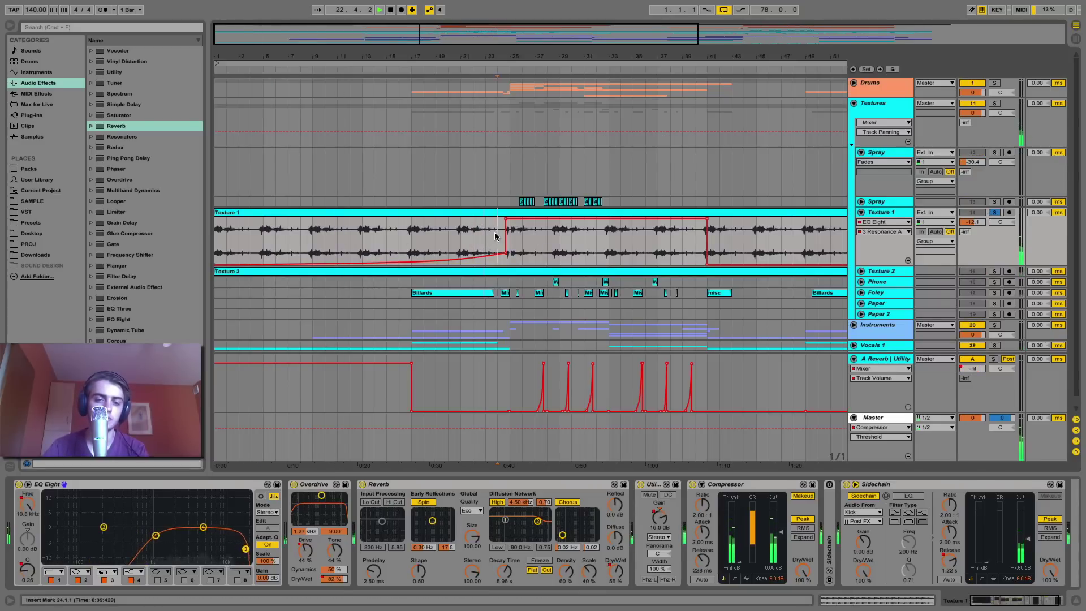
left_click(495, 240)
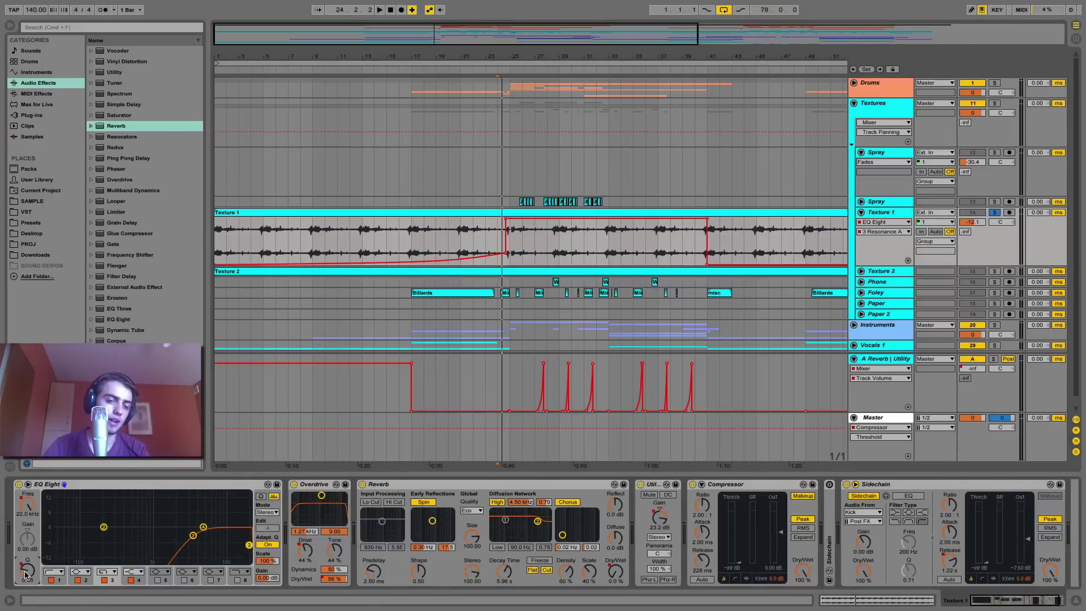
left_click(509, 253)
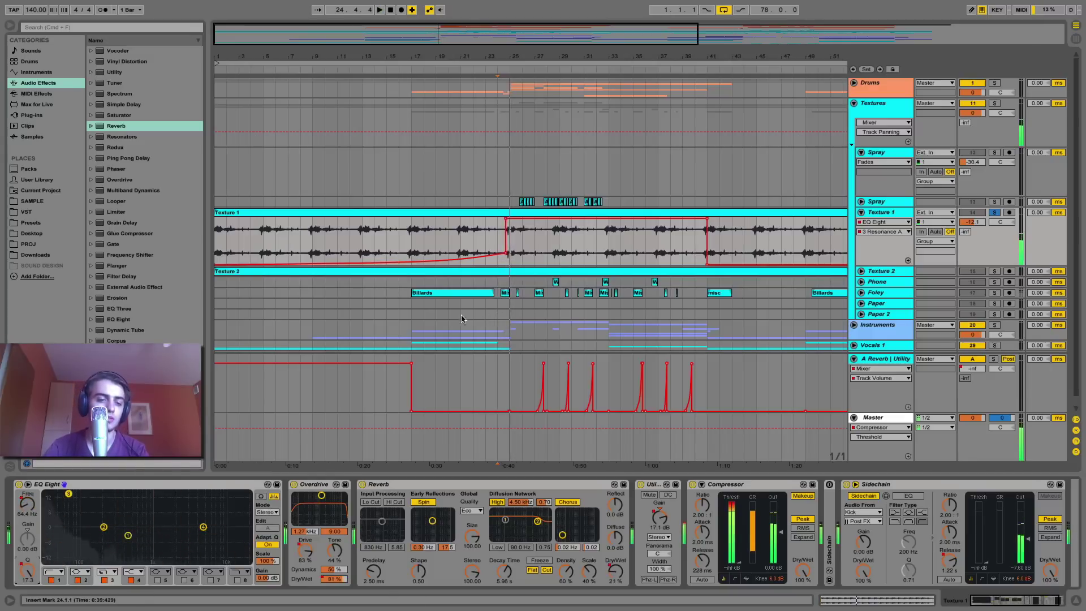
Step: Examine the rest of Texture 1's device chain through the Sidechain compressor and place the insert marker at 25.1.1
scroll(661, 119, "down", 1)
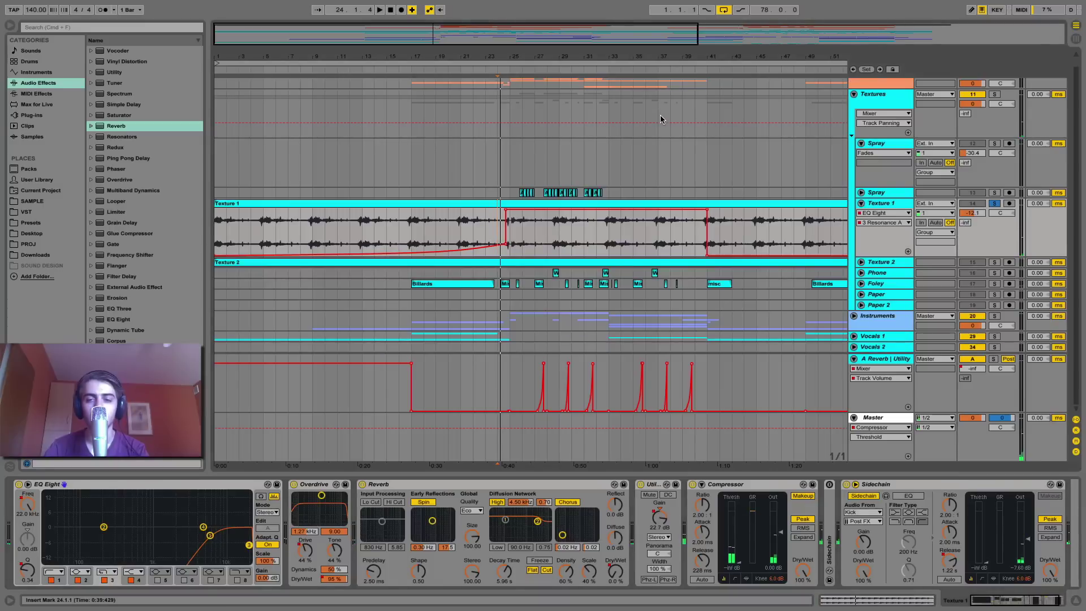
left_click(861, 263)
left_click(861, 262)
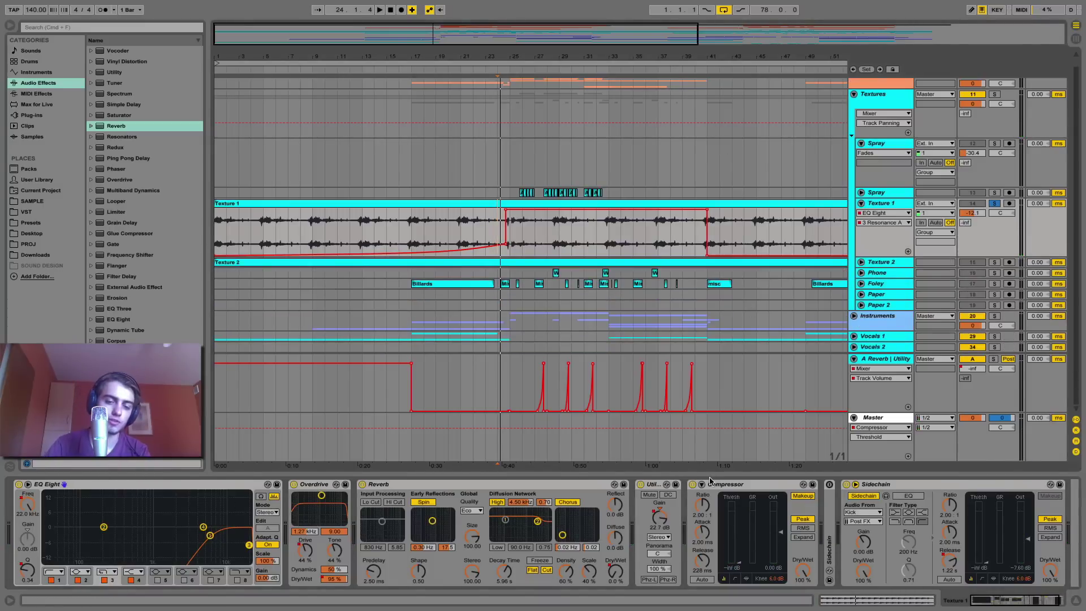
left_click_drag(994, 603, 1007, 605)
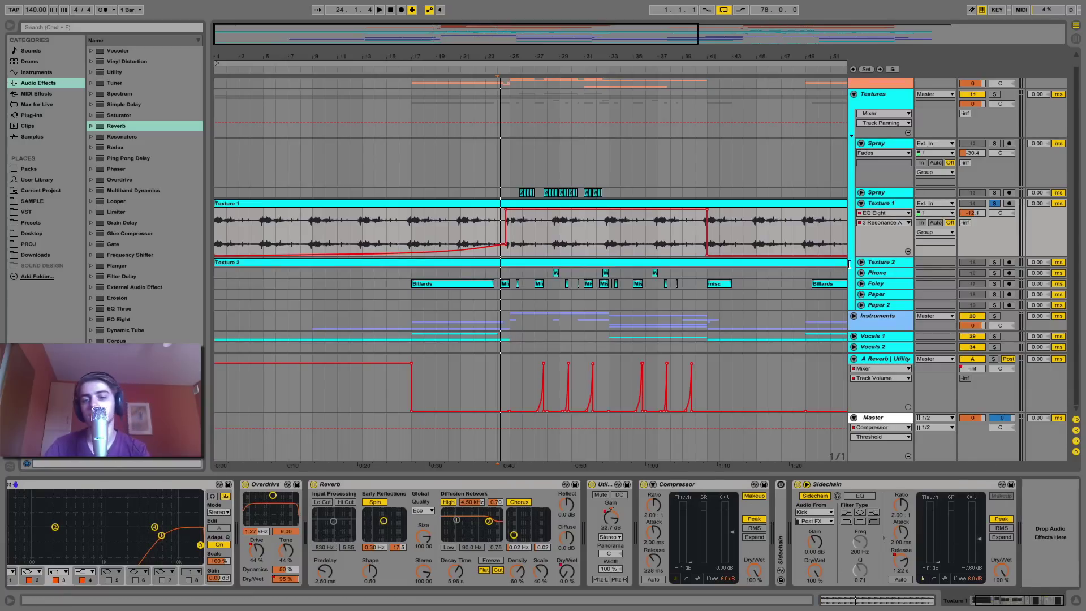
left_click(510, 249)
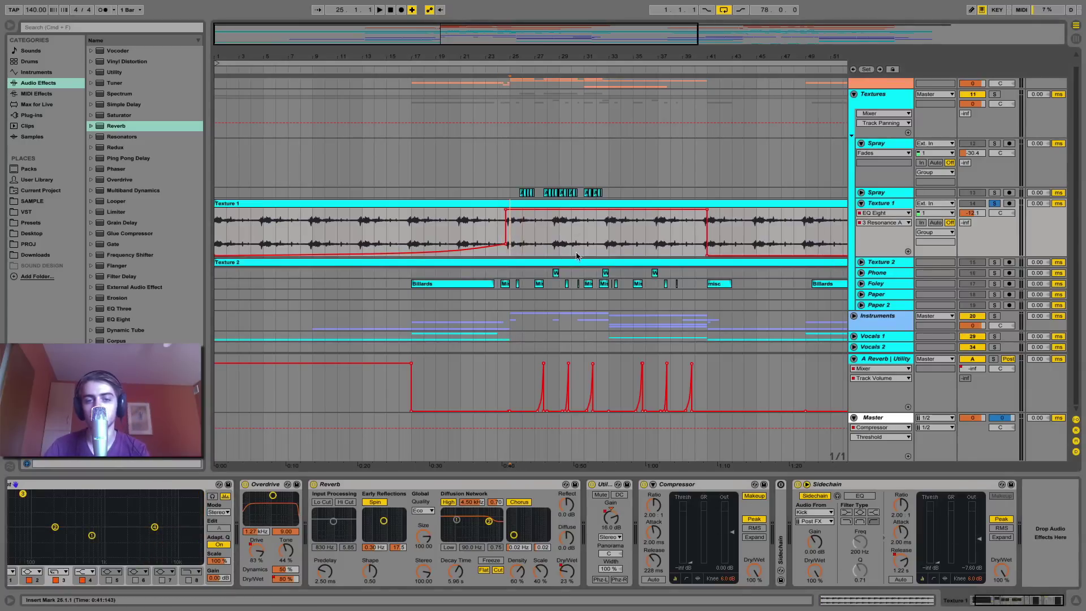
Step: Audition Texture 1 from 25.1.1, and unfold and solo Texture 2 to hear it from 2.1.1
key("space")
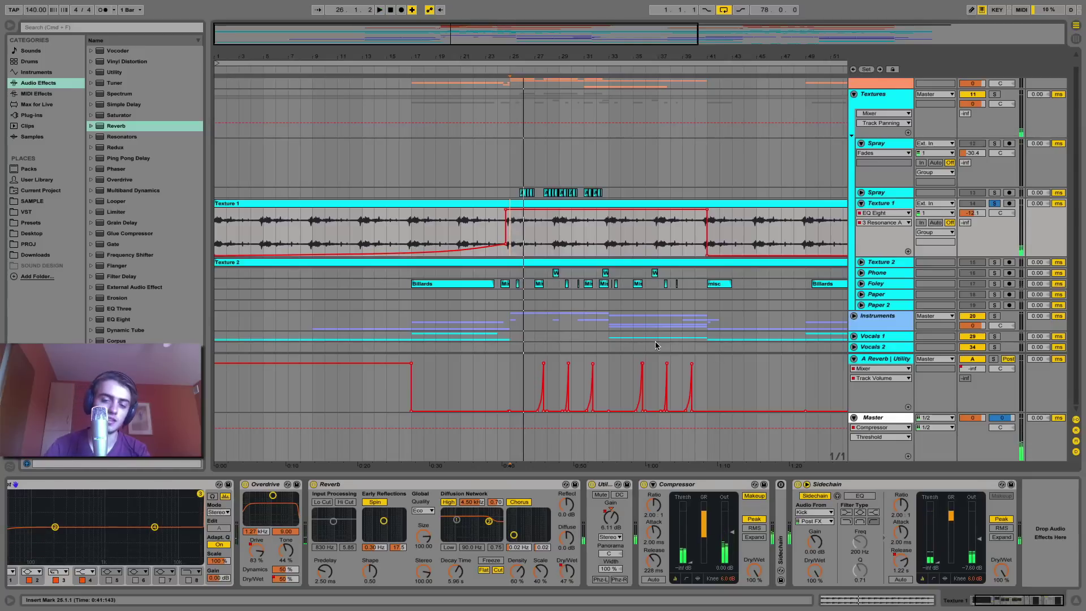
left_click(861, 262)
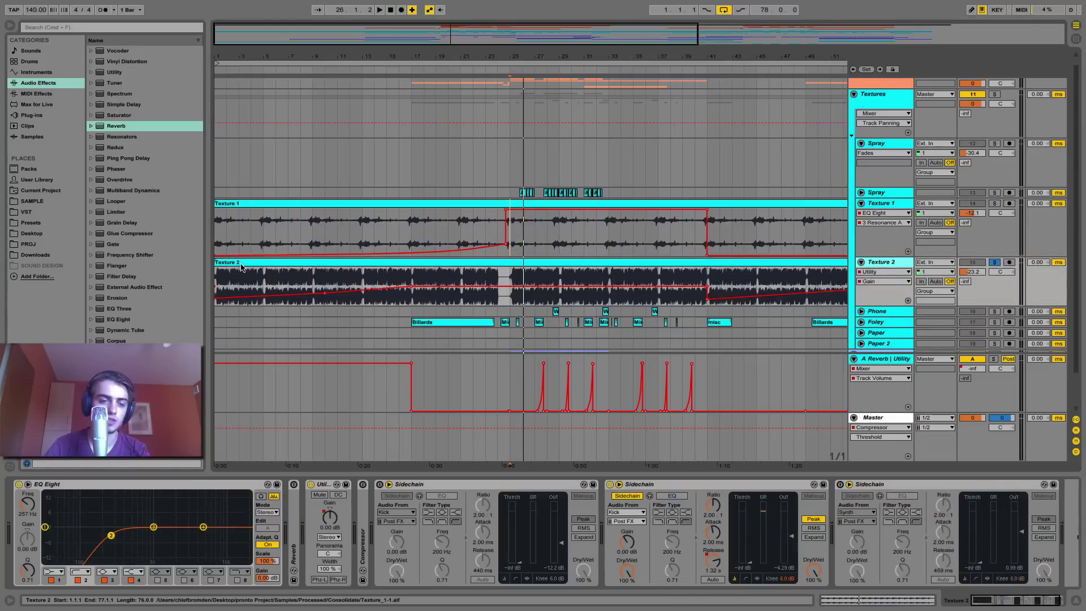
left_click_drag(235, 271, 228, 273)
key("space")
key("space")
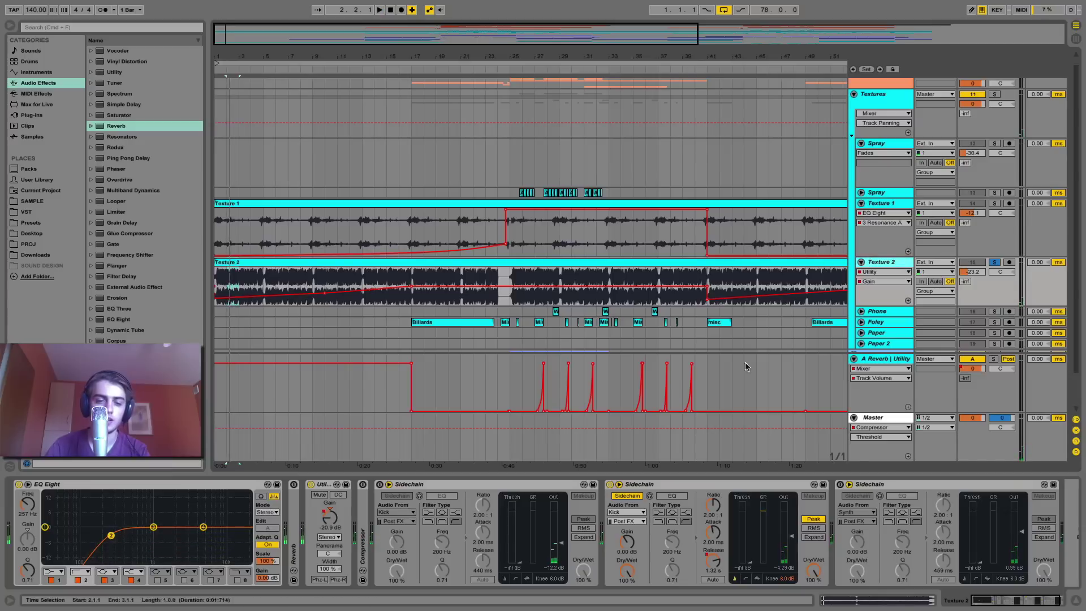
key("space")
key("space")
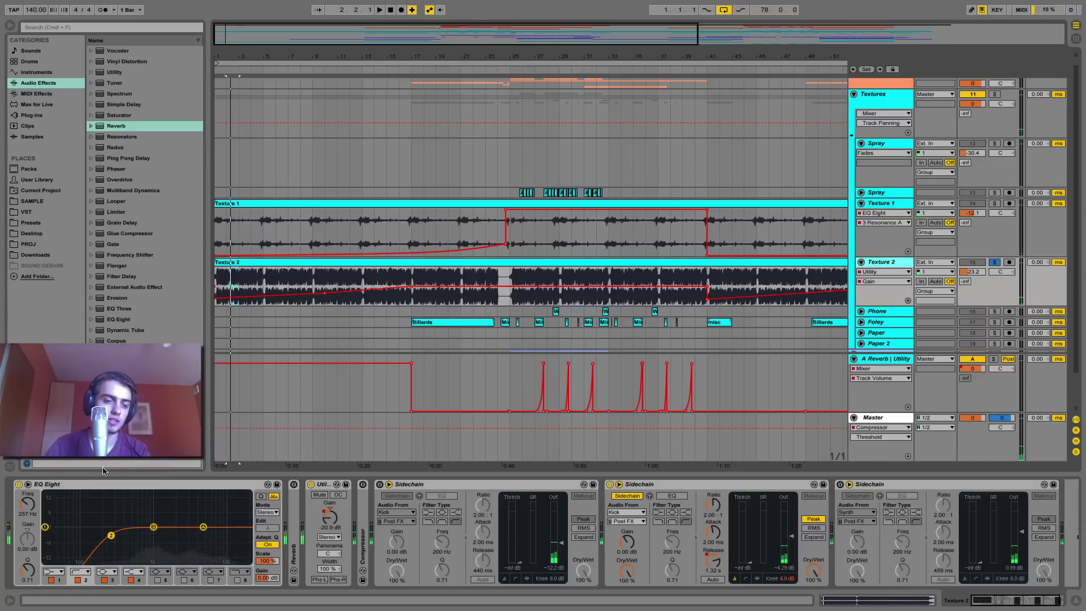
Step: Audition the soloed Texture 2 from 10.1.1 and from 25.1.1 to hear its Utility gain automation and sidechaining
left_click(326, 277)
key("space")
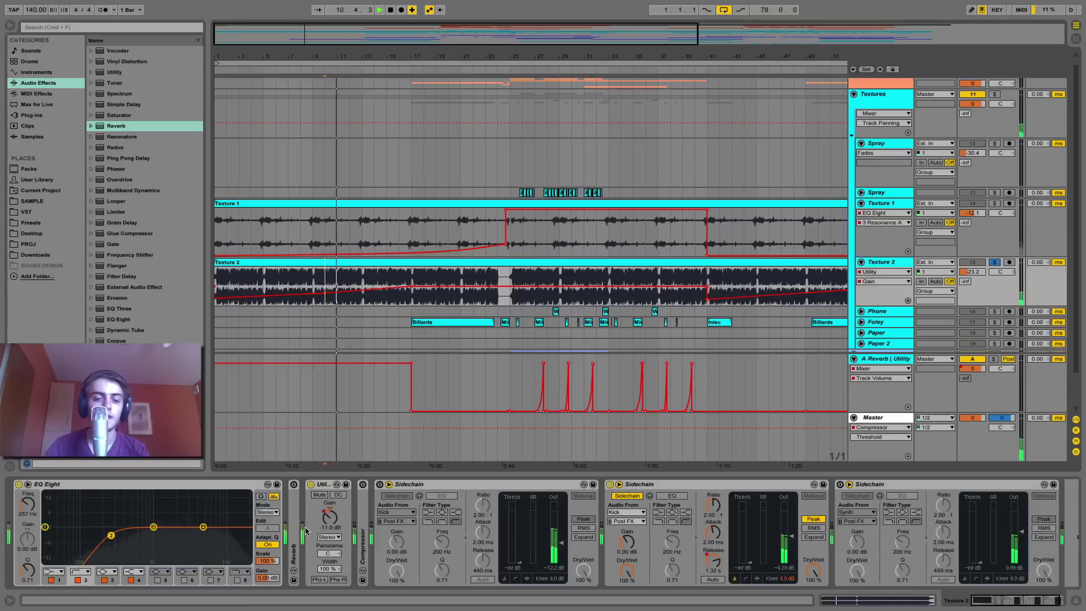
key("space")
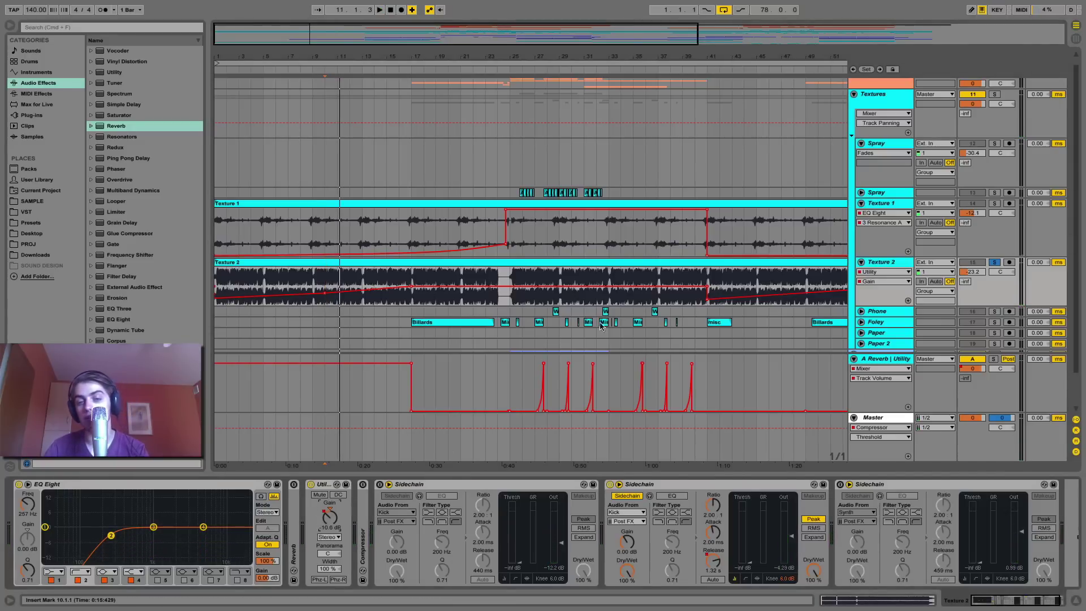
left_click(521, 311)
key("space")
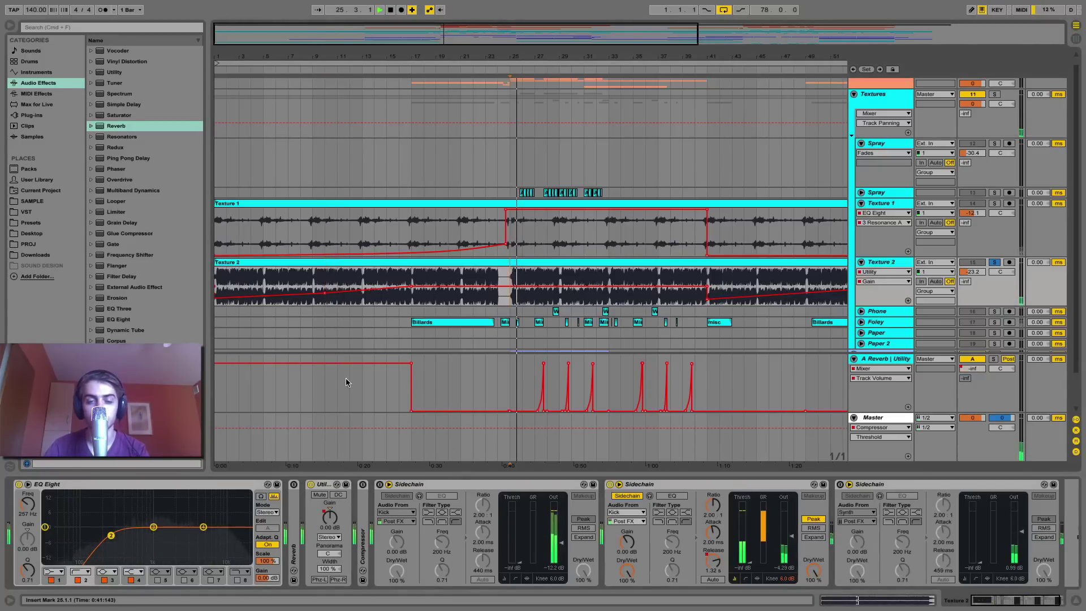
key("space")
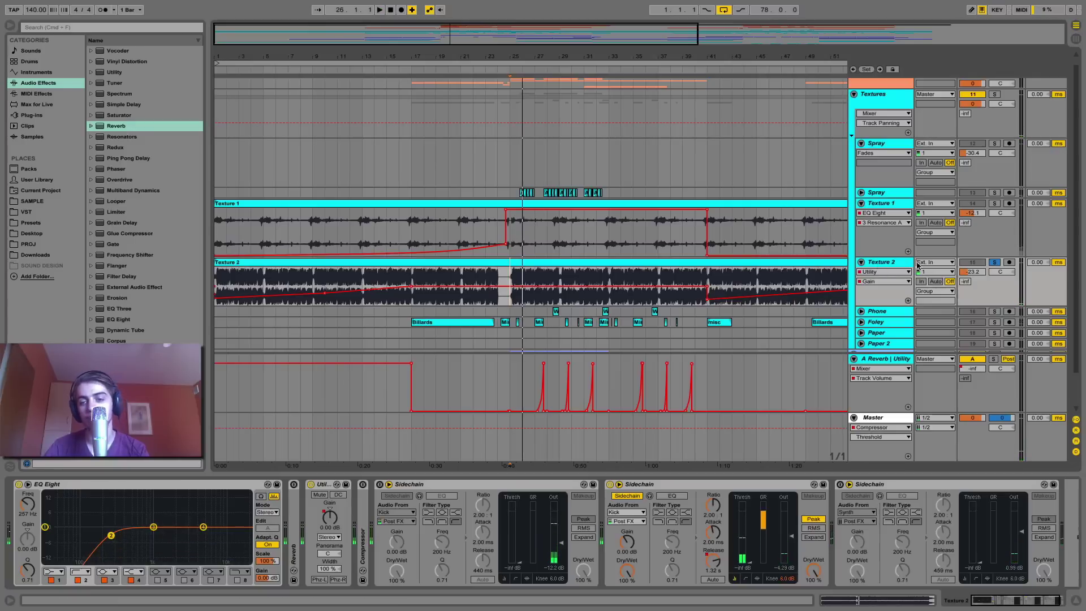
Step: Solo Texture 1 alongside Texture 2, play both from 5.1.1 and 9.1.1, and clear the solos
left_click(900, 253)
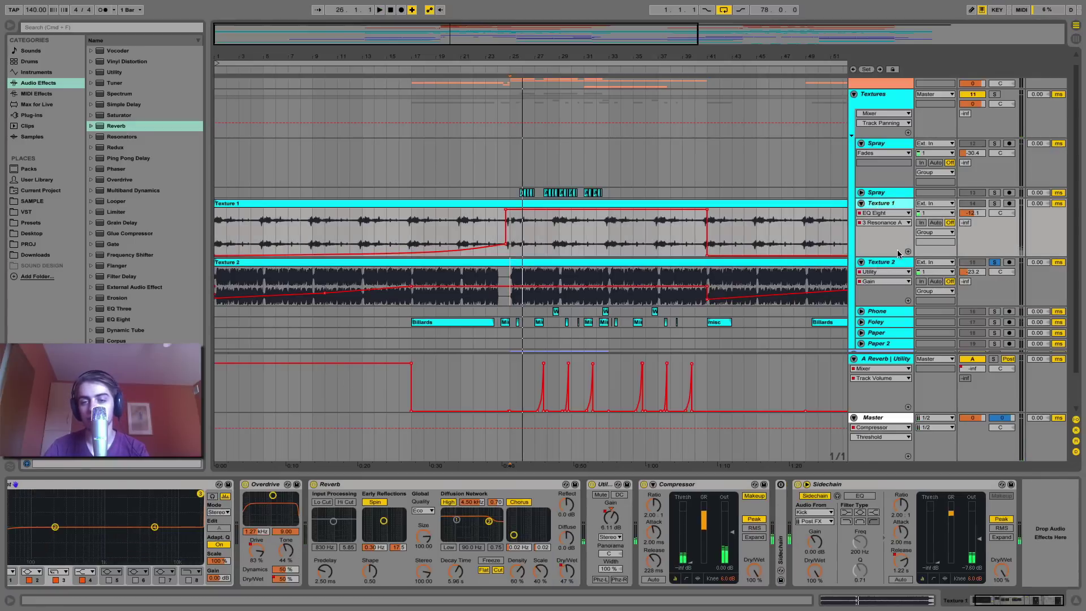
left_click(994, 203)
left_click(285, 270)
key("space")
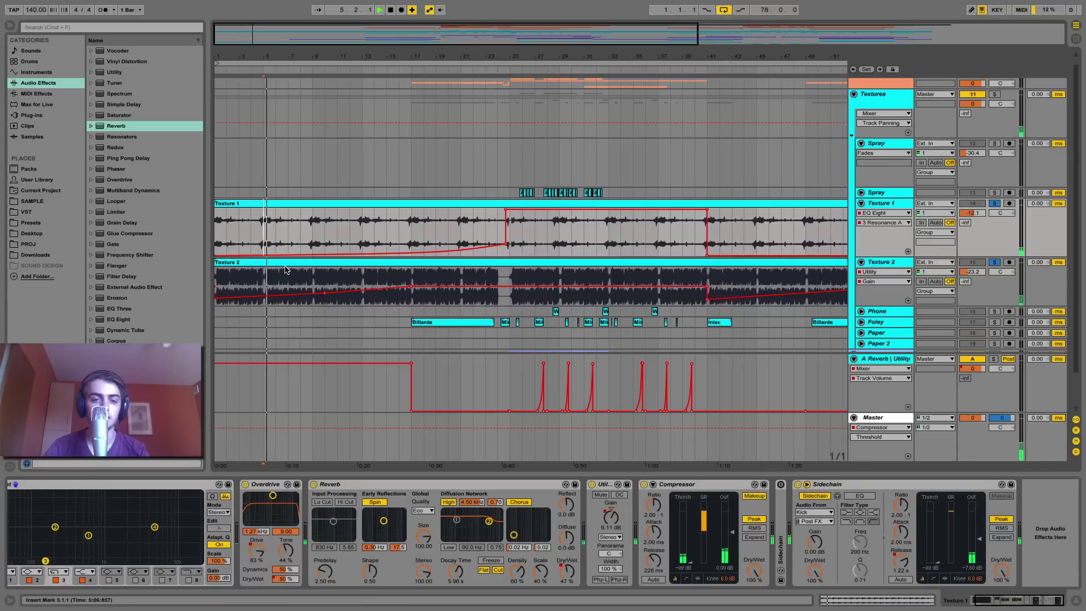
left_click(317, 232)
key("space")
key("space")
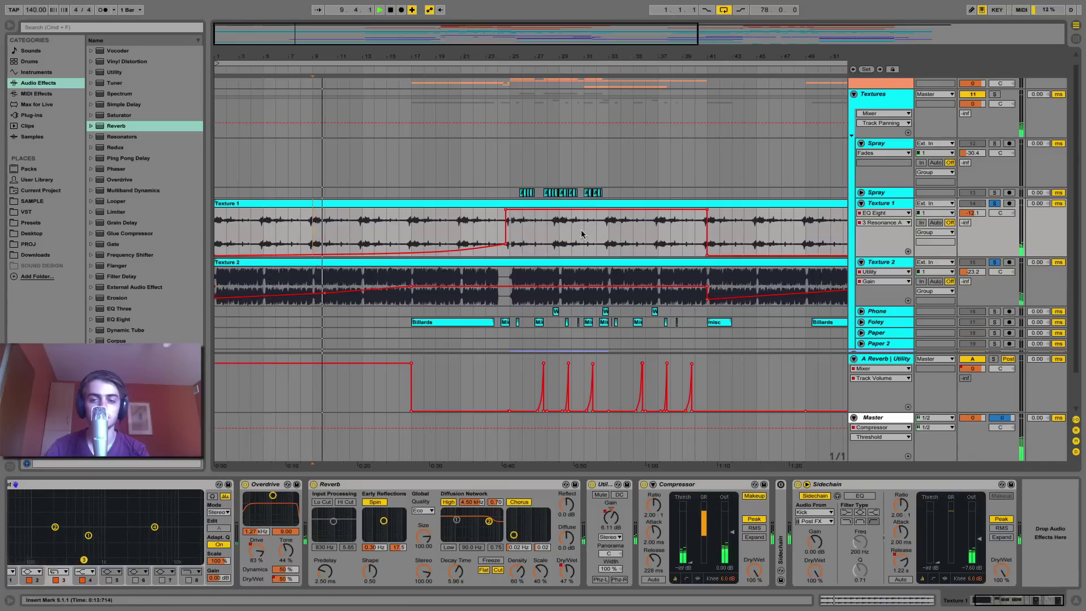
key("space")
left_click(995, 204)
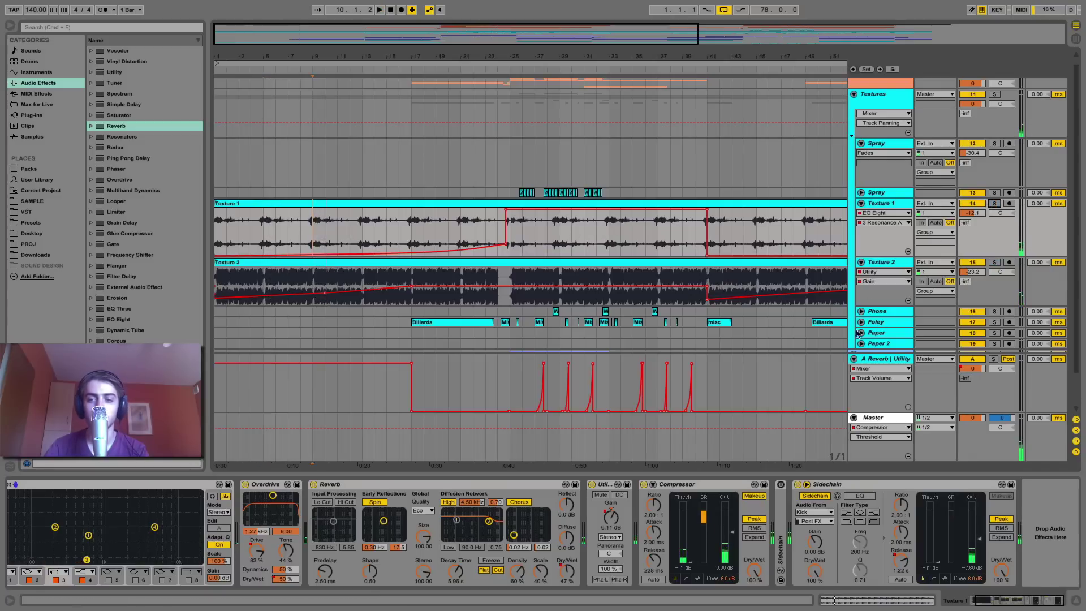
Step: Solo and unfold the Phone track and audition its first clip from 28.3.1 to 29.1.1
left_click(996, 311)
left_click_drag(620, 69, 622, 147)
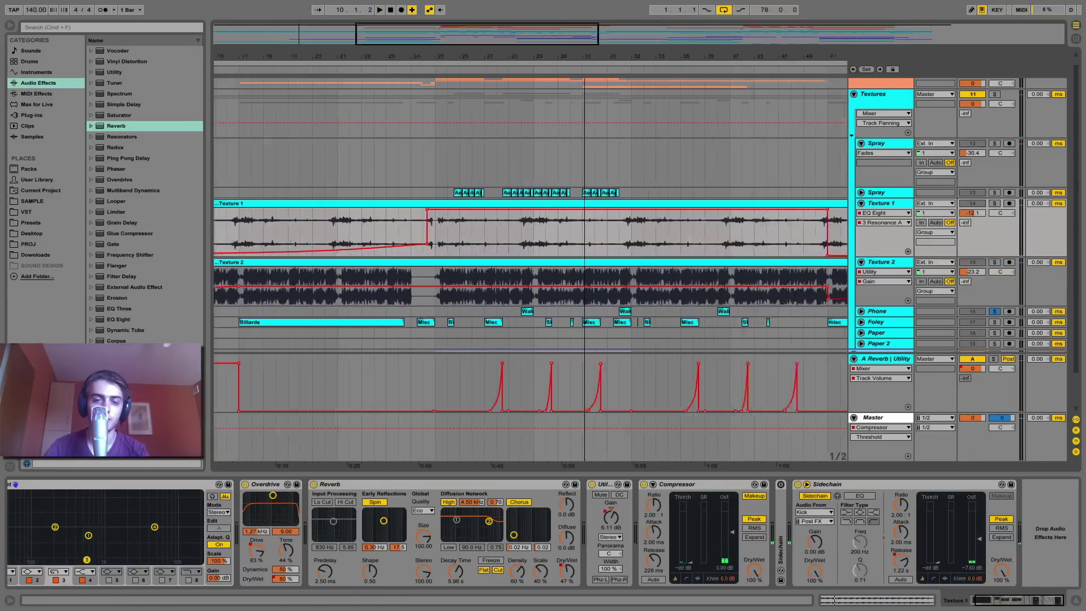
left_click(862, 311)
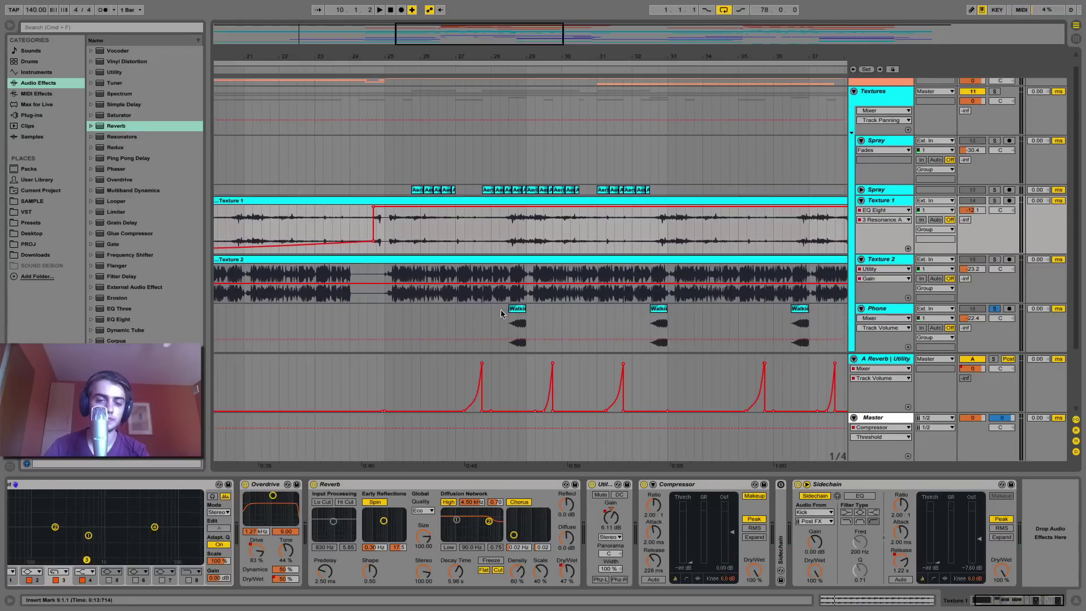
left_click_drag(509, 325, 529, 326)
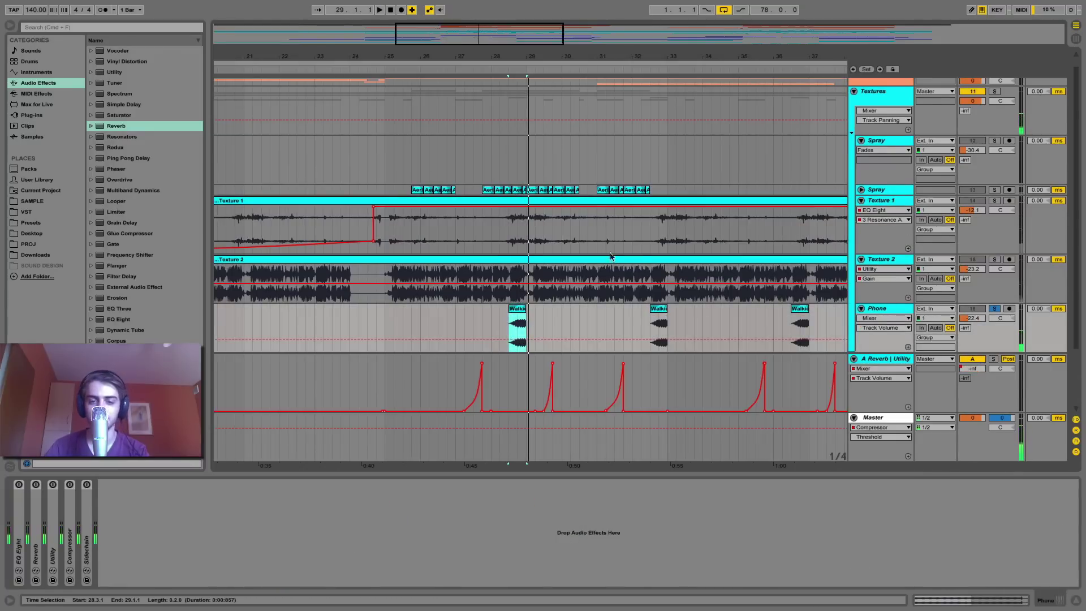
key("plus")
key("plus")
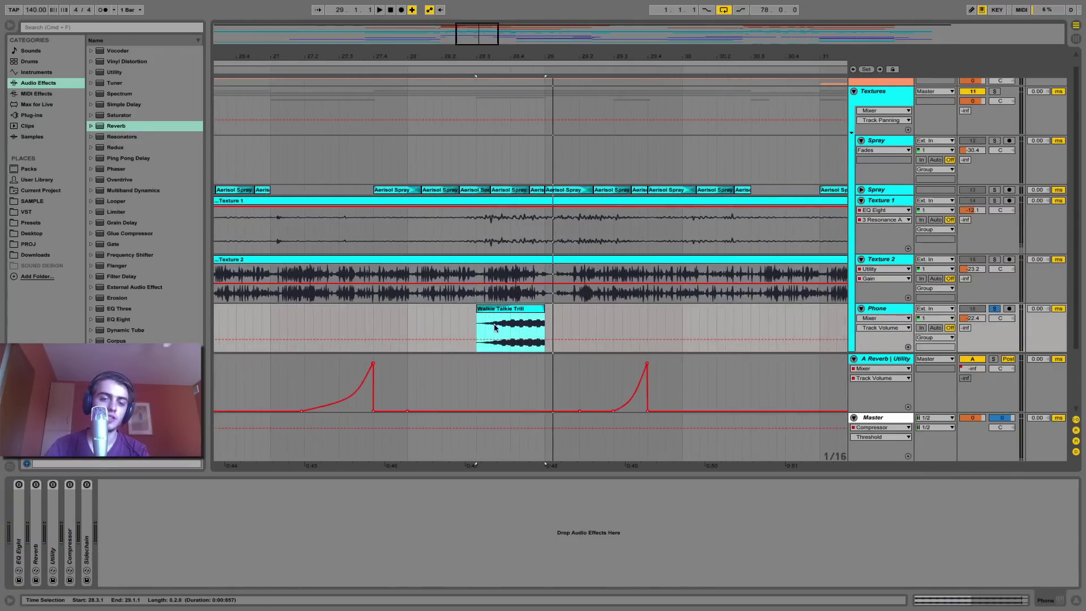
Step: Open the Walkie Talkie Trill clip, audition it with and without its transposition envelope's end breakpoint, and undo the breakpoint's removal
double_click(506, 309)
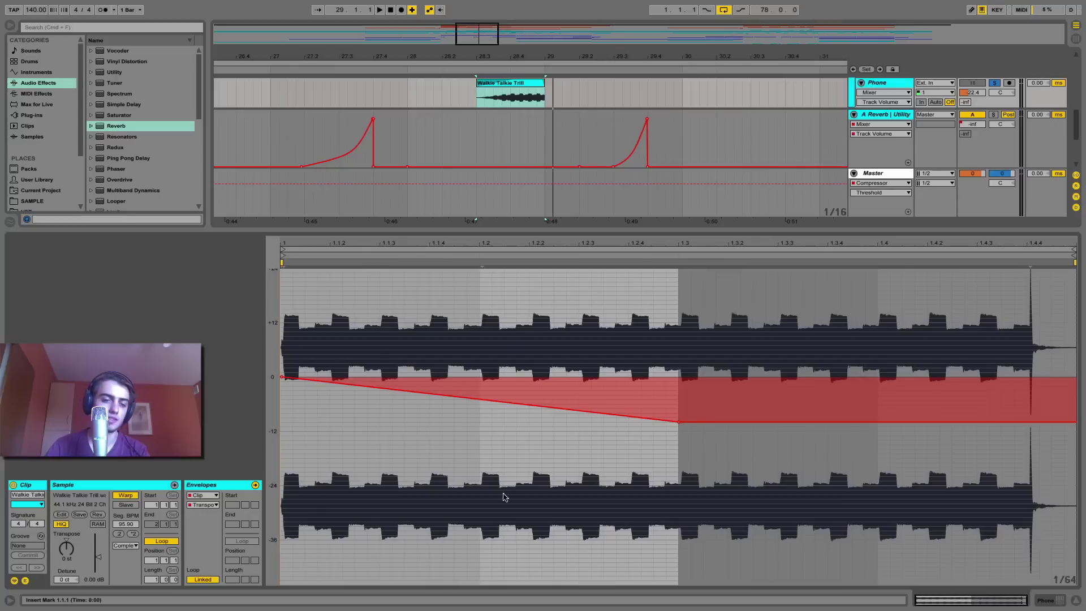
key("space")
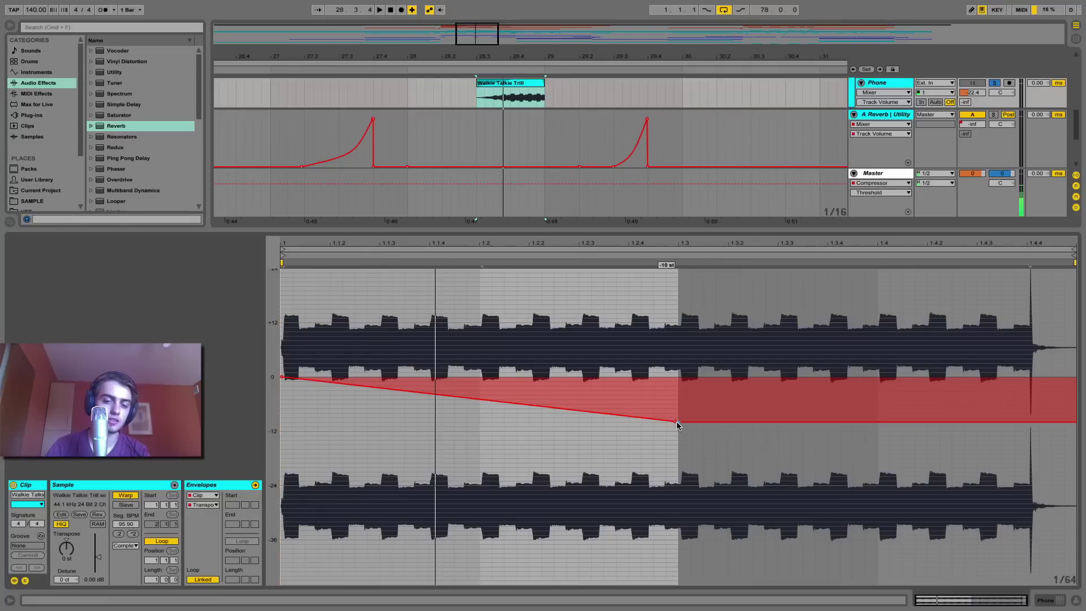
left_click(676, 422)
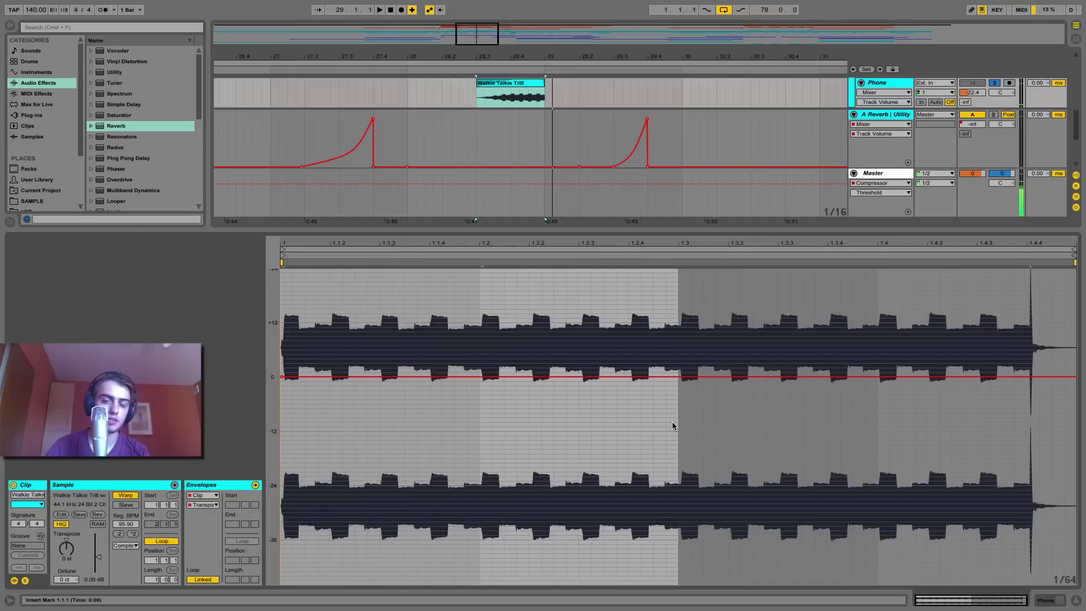
key("super+z")
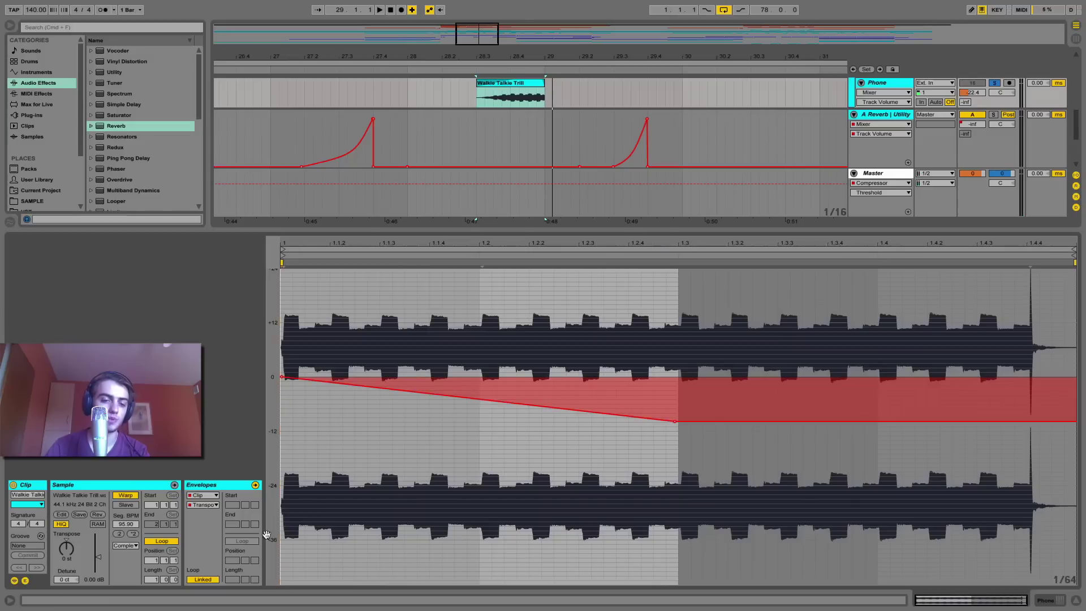
Step: Check the modulation types available for the clip's envelope, return to the device view and replay the clip from 28.3.1
left_click(204, 504)
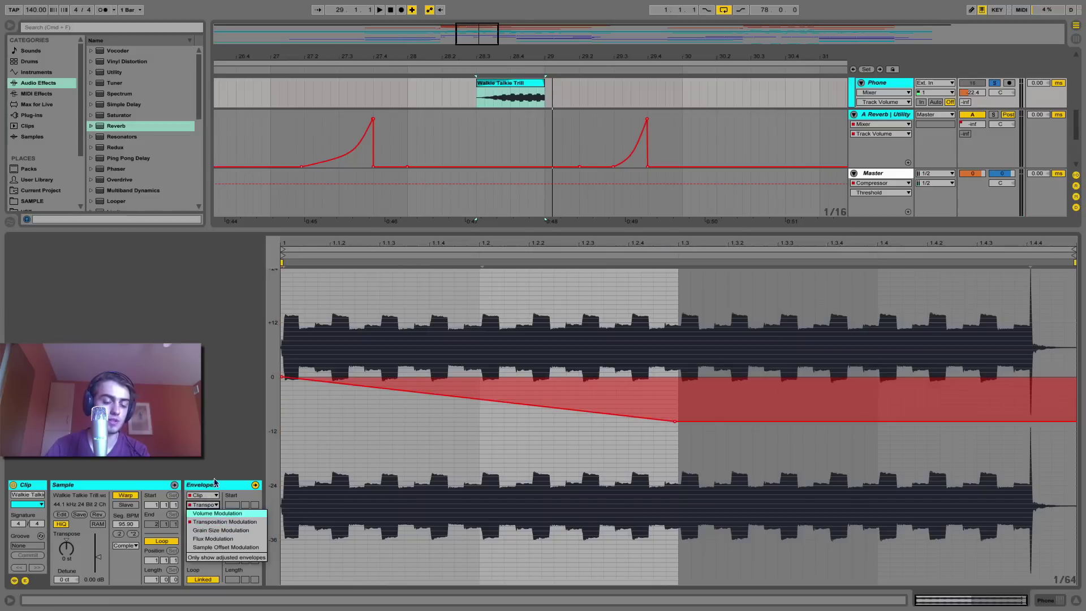
left_click(215, 455)
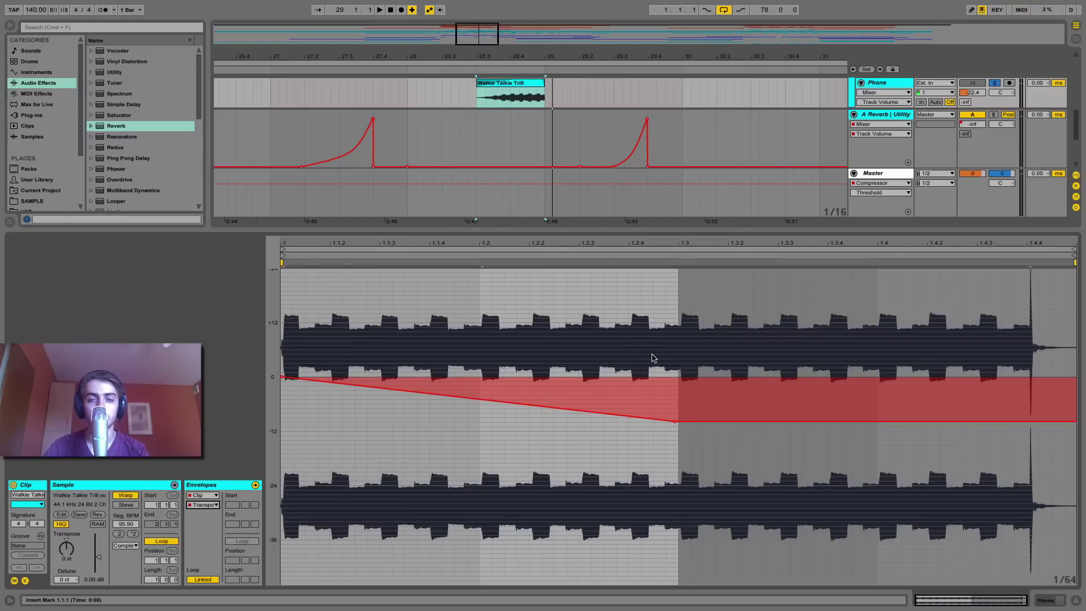
key("shift+Tab")
left_click(530, 252)
key("space")
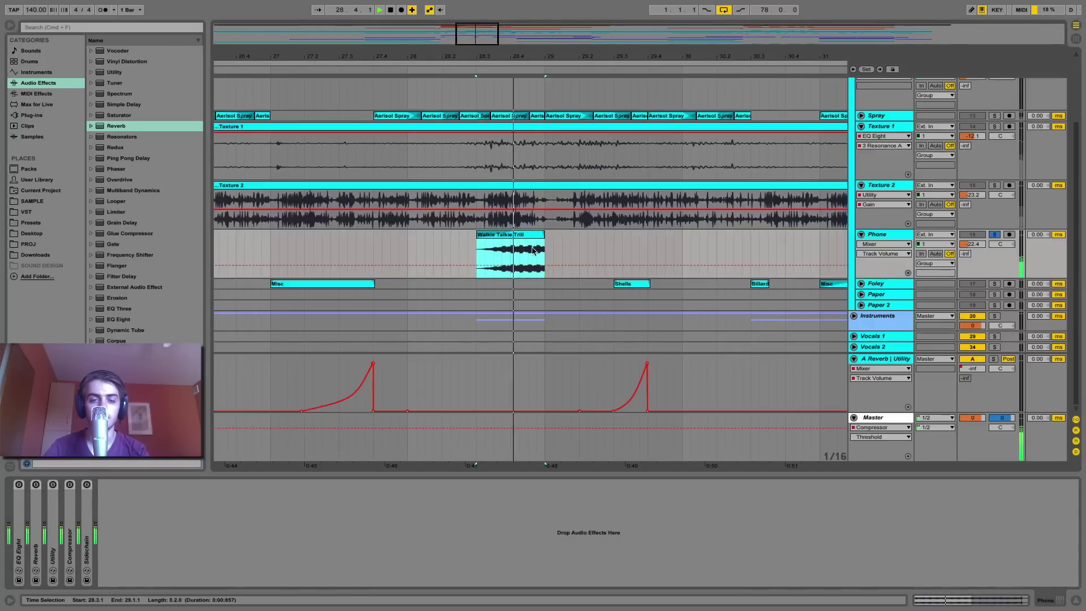
Step: Unfold and solo the Foley track and audition its first Billiards clip from 17.1.1
left_click_drag(490, 50, 410, 282)
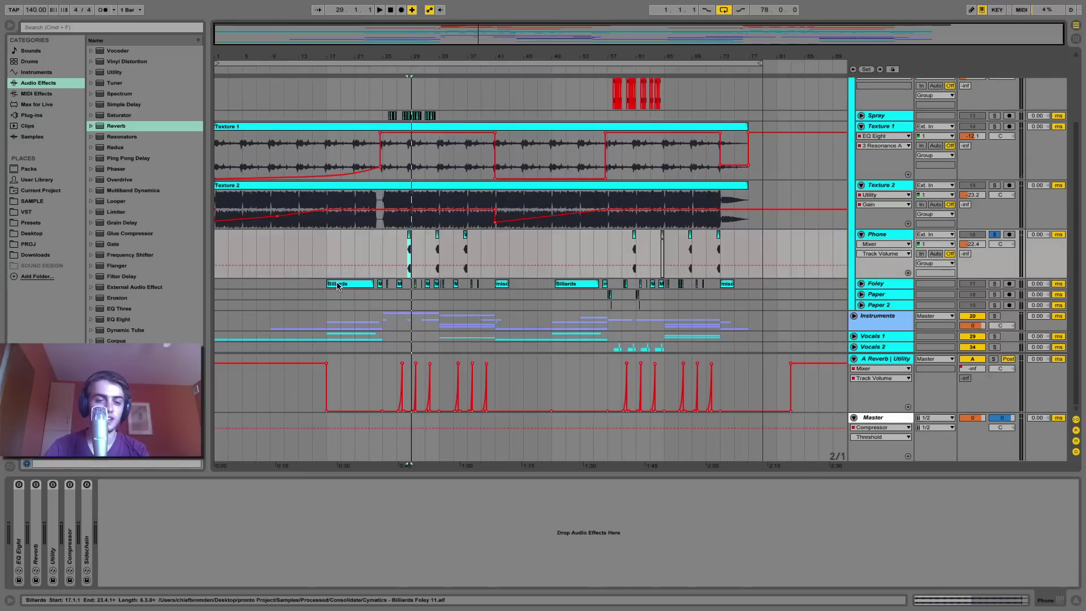
left_click(1018, 281)
left_click(861, 284)
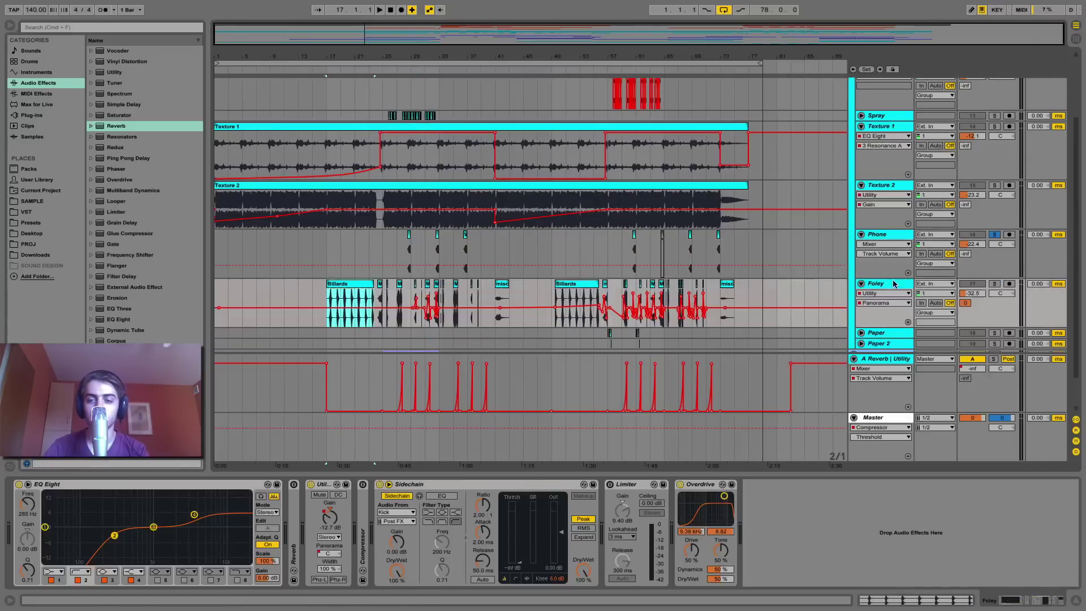
left_click(994, 284)
scroll(369, 172, "up", 1)
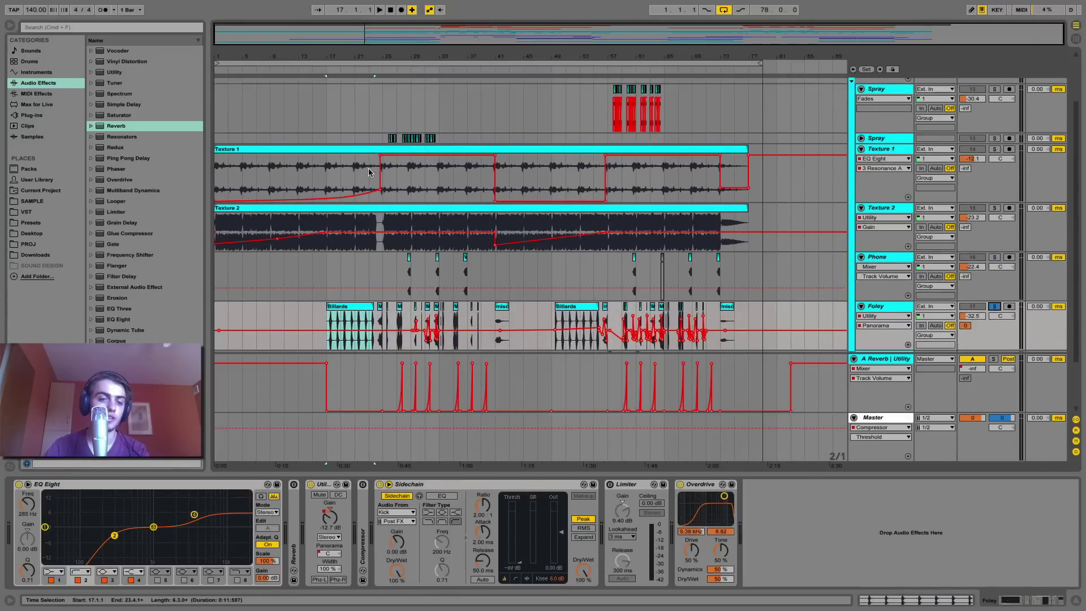
left_click(331, 309)
key("space")
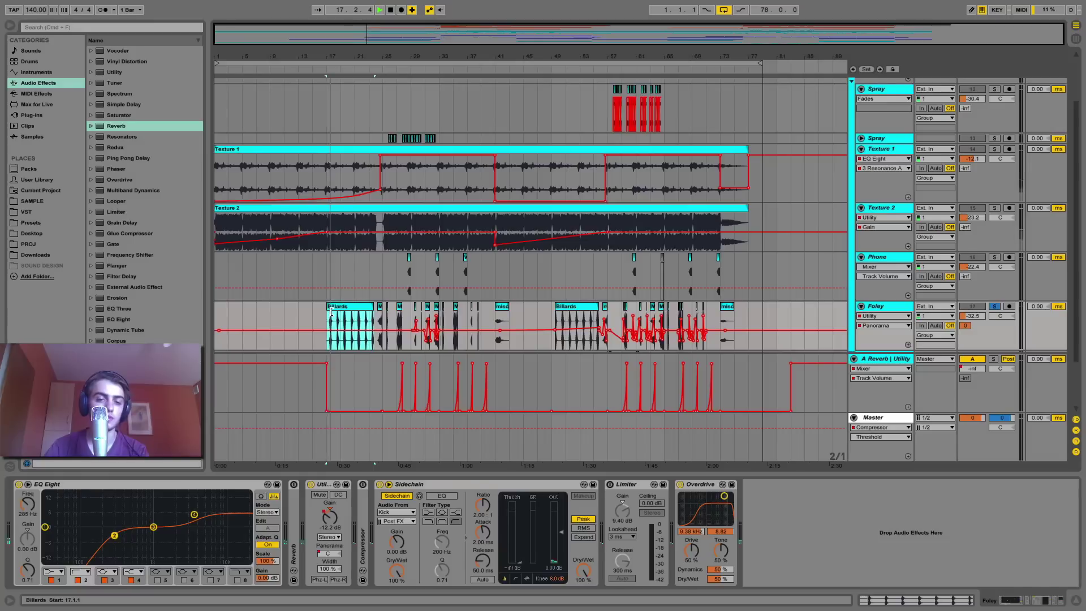
Step: Unfold the Drums group, solo Clap together with Foley, and play both from 17.1.1
scroll(347, 177, "up", 3)
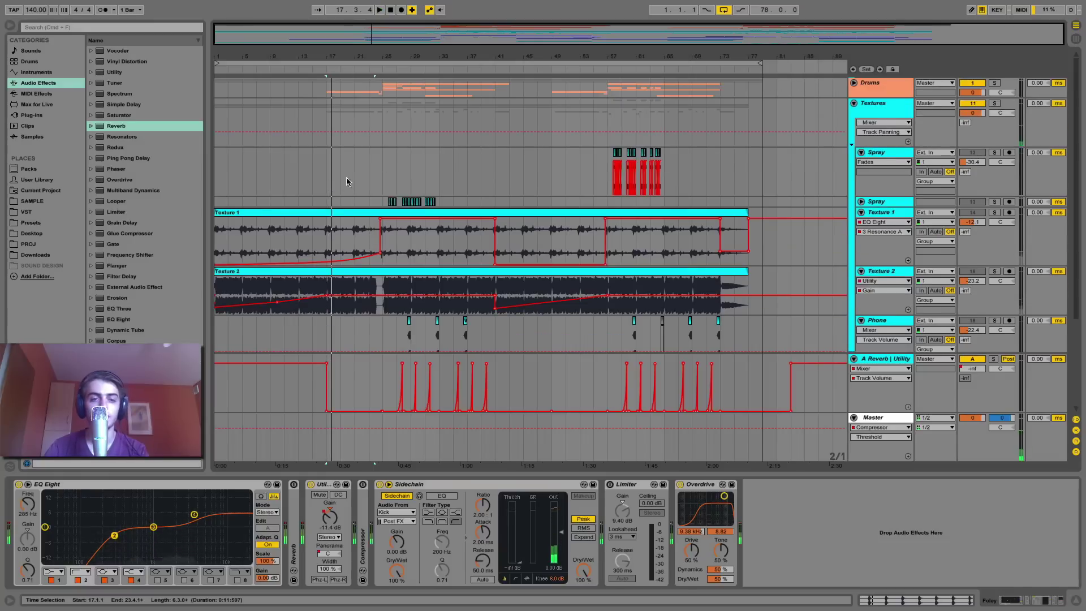
left_click(855, 83)
scroll(989, 239, "down", 5)
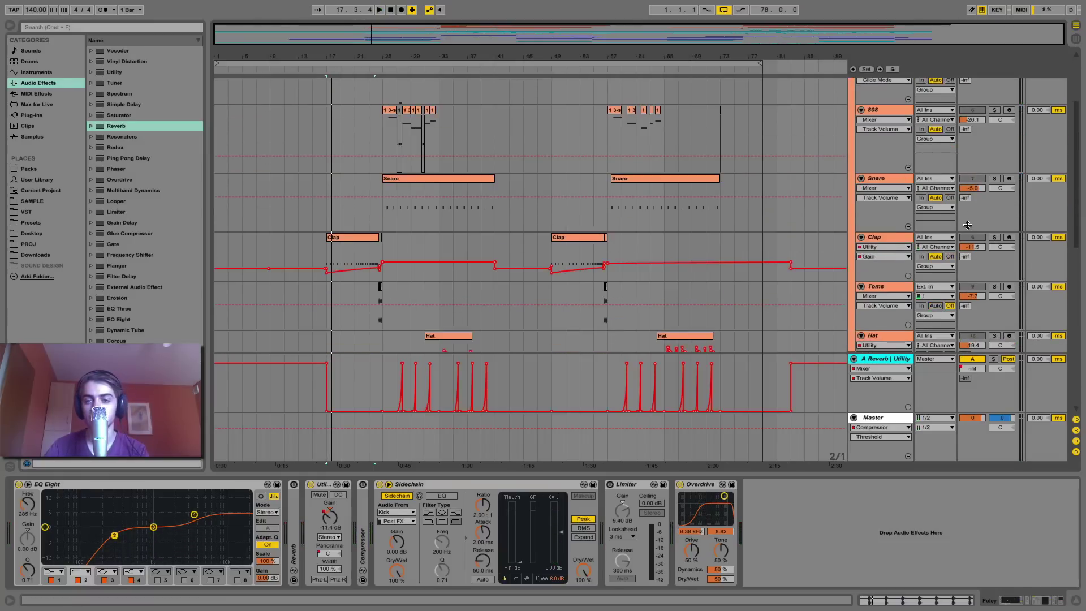
left_click(993, 238)
key("space")
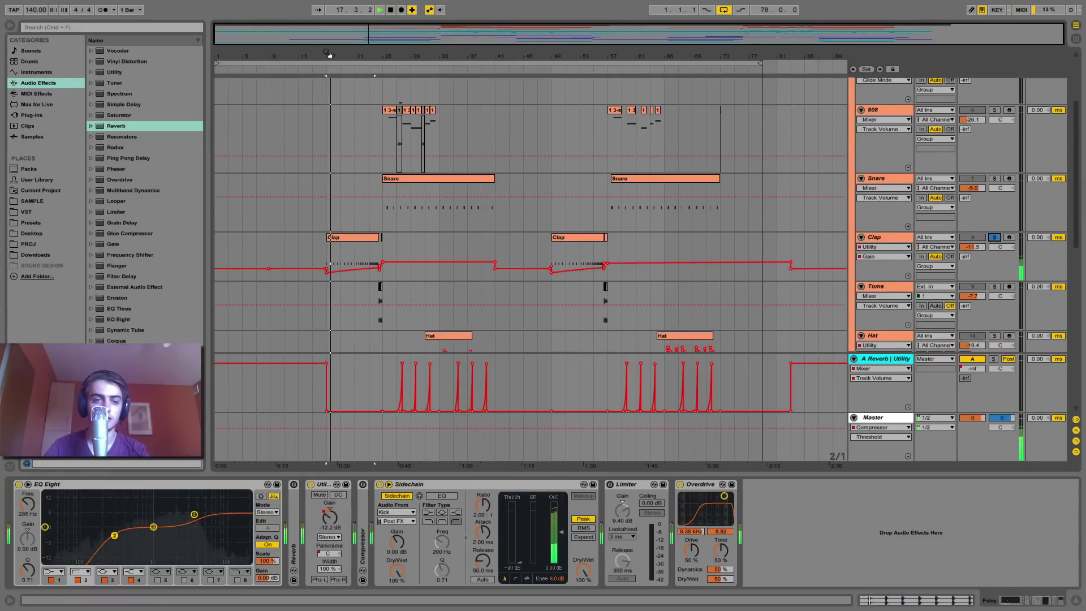
left_click_drag(331, 55, 383, 110)
scroll(383, 110, "down", 10)
key("space")
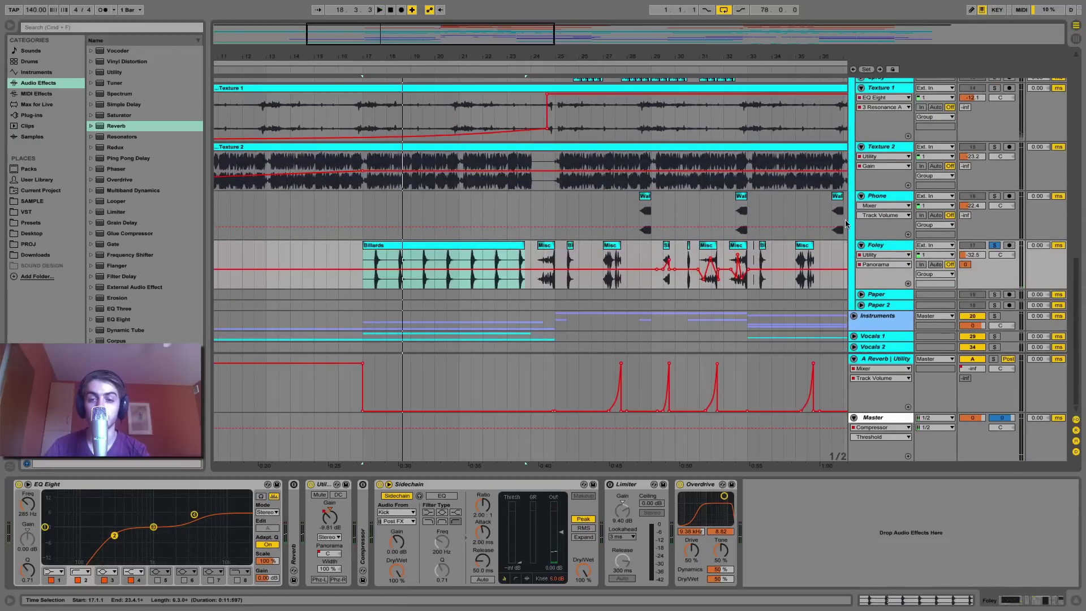
Step: Audition the soloed Foley track's reversed Misc clip from 24.2.1
left_click(545, 245)
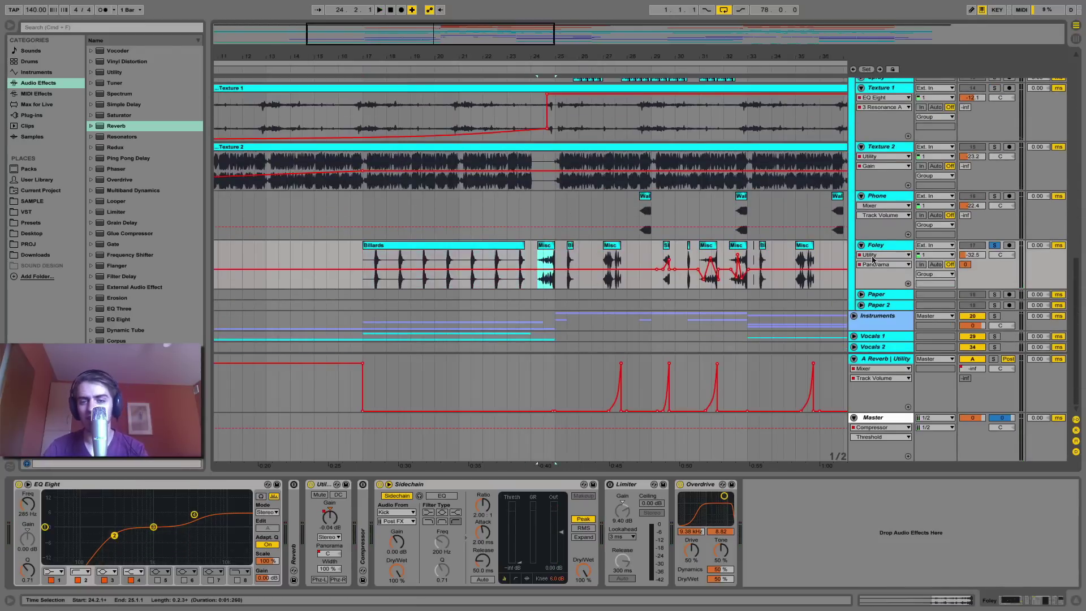
left_click(994, 245)
left_click(993, 246)
left_click(546, 247)
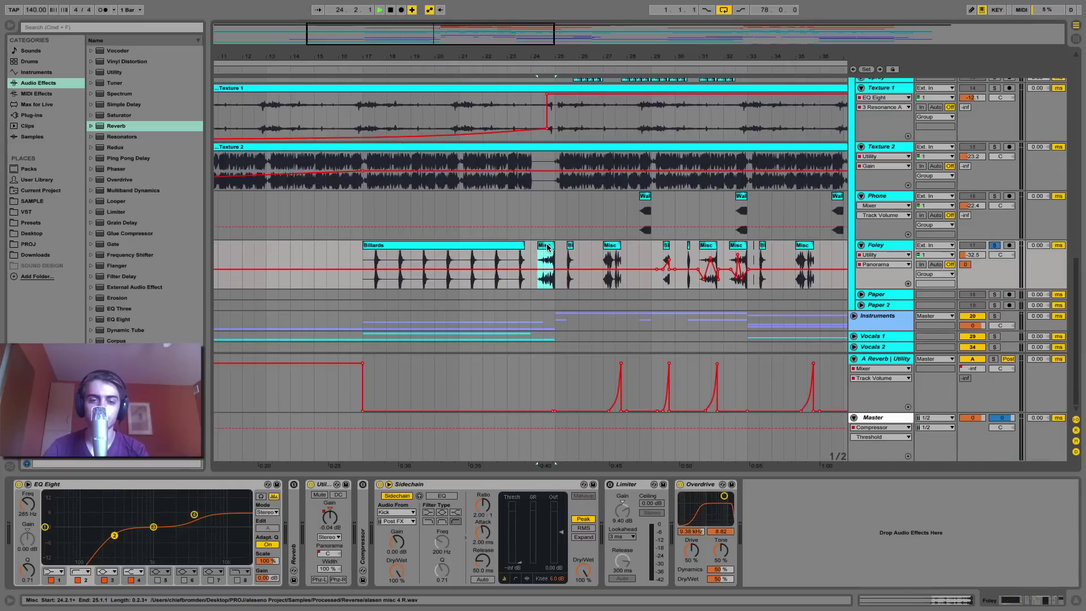
key("space")
key("space")
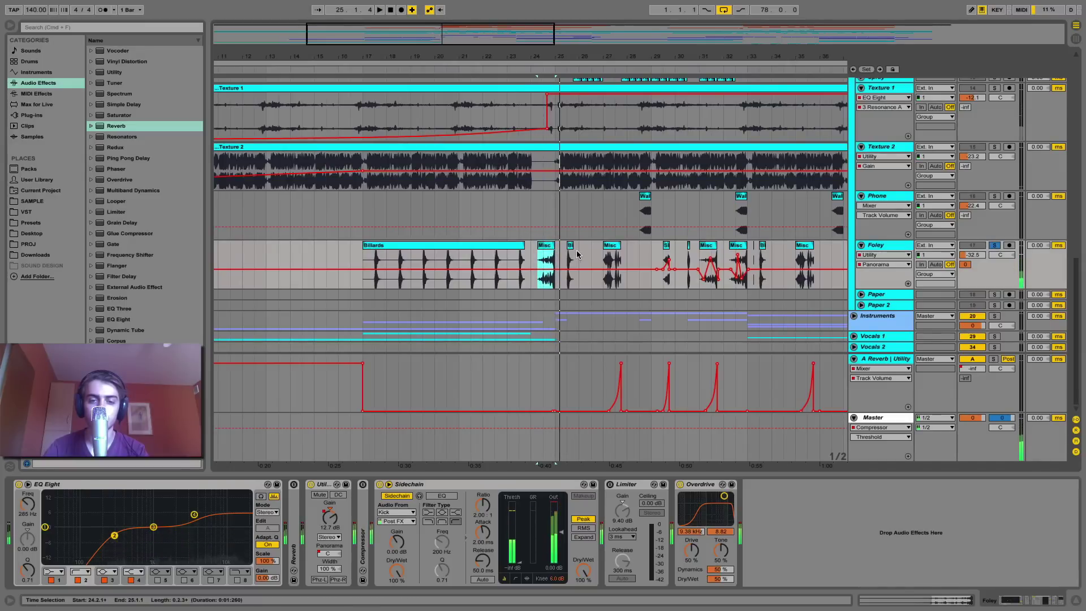
Step: Audition the following Foley clips, from the Billiards clip at 25.3.1 through the Misc clip at 27.1.1 to the Shells clip
left_click(570, 245)
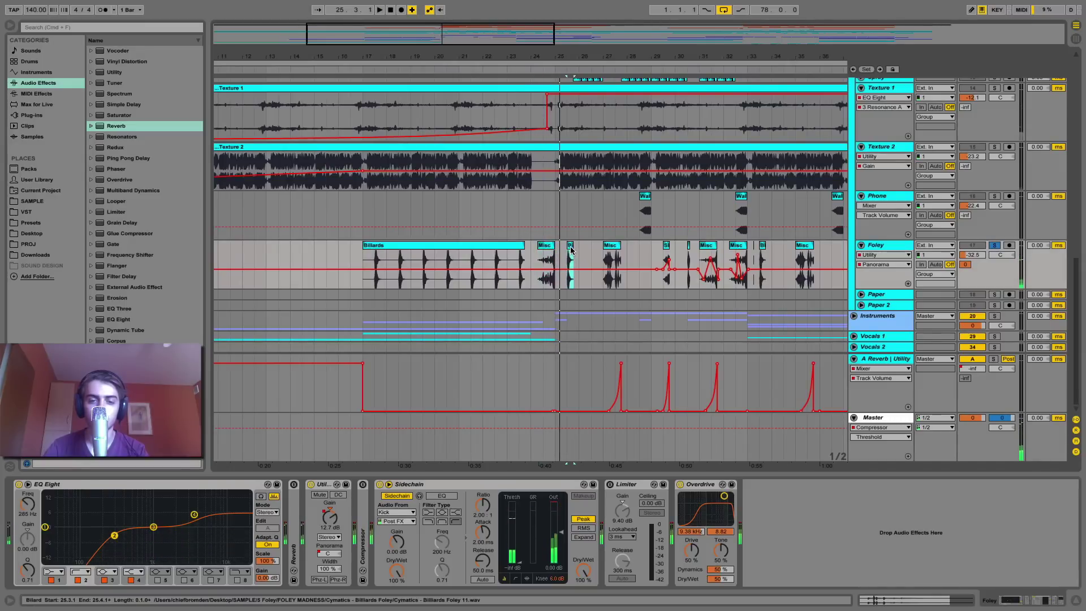
left_click(614, 252)
key("space")
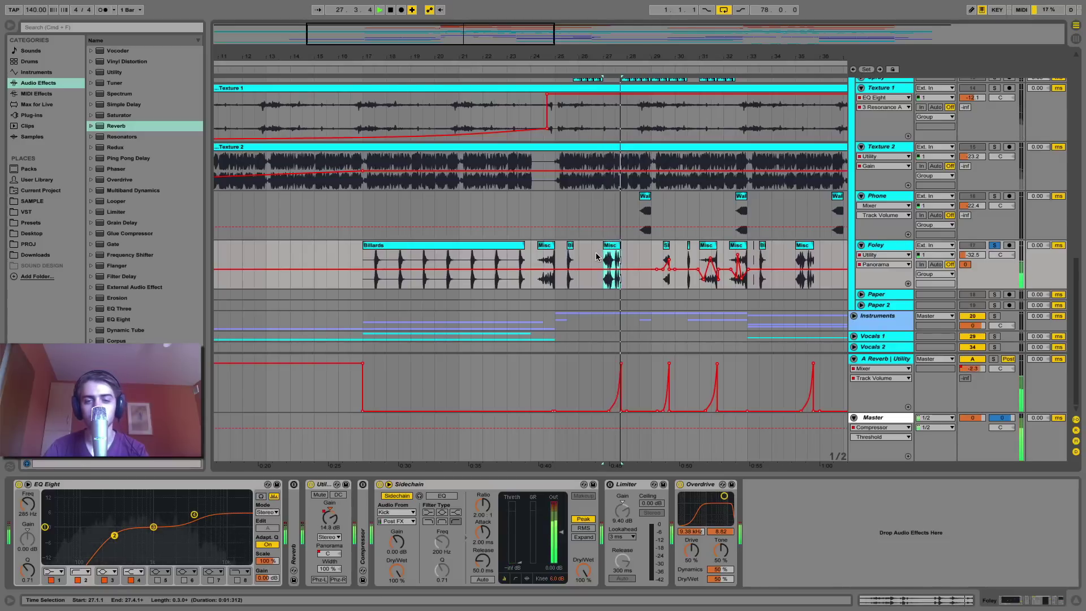
left_click(663, 256)
key("space")
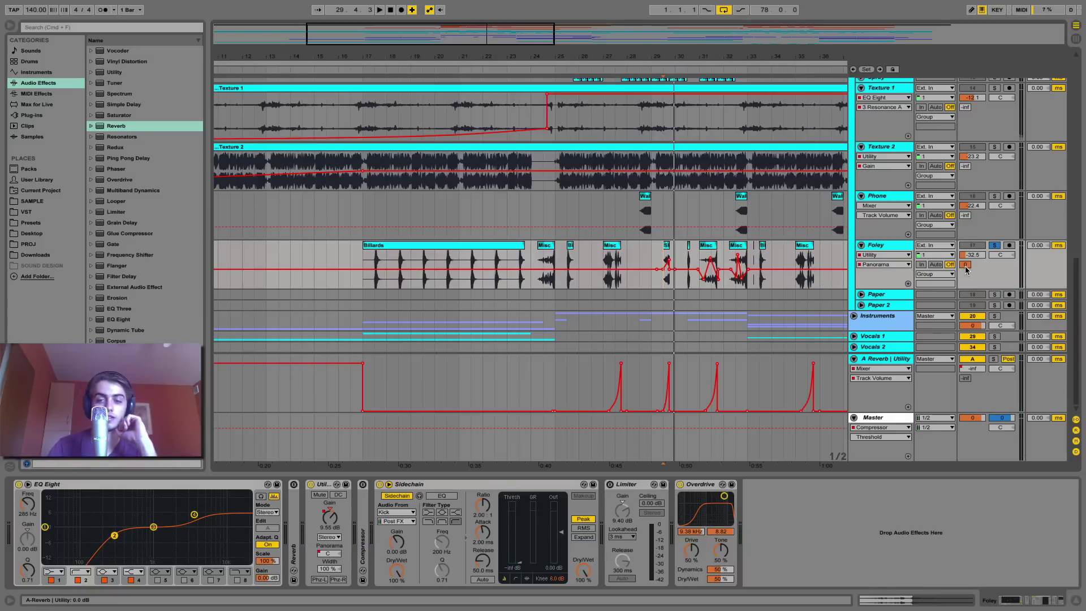
Step: Open the A Reverb return's devices and examine its Reverb Dry/Wet and Track Volume automation
left_click(890, 360)
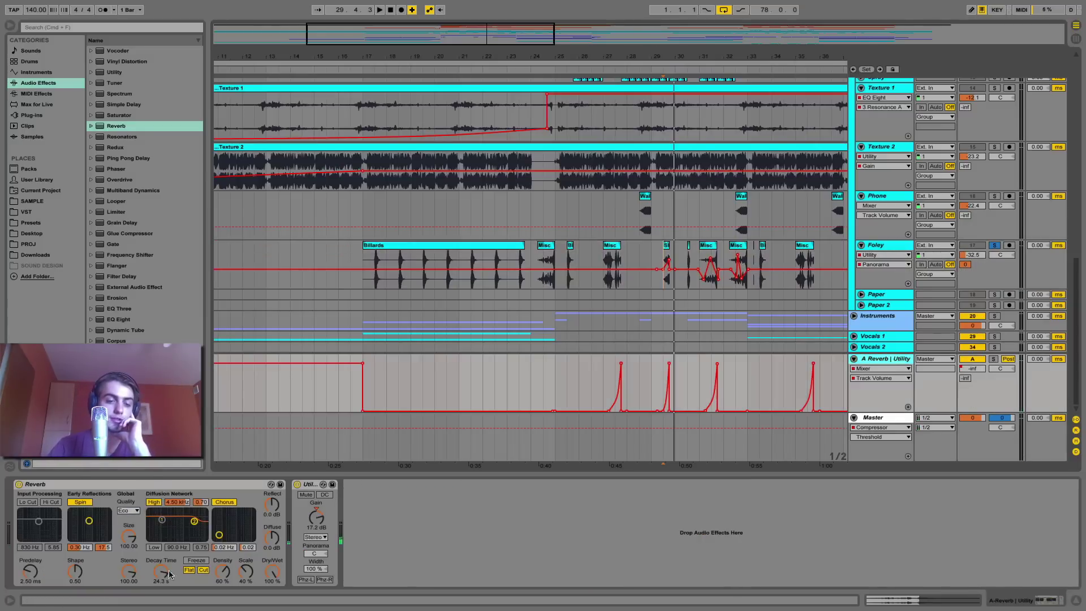
left_click(272, 573)
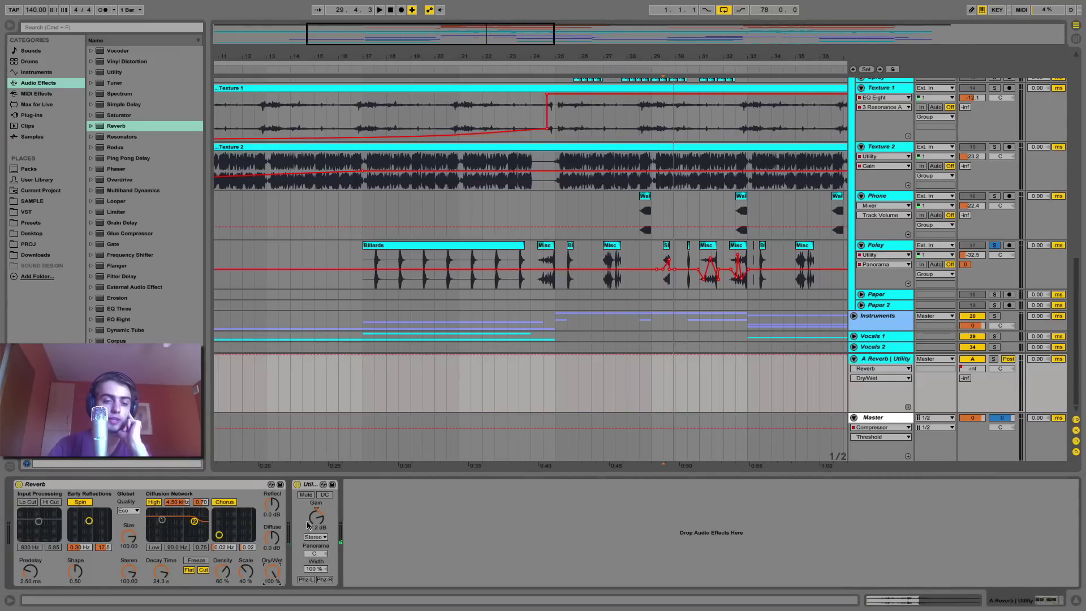
left_click(973, 371)
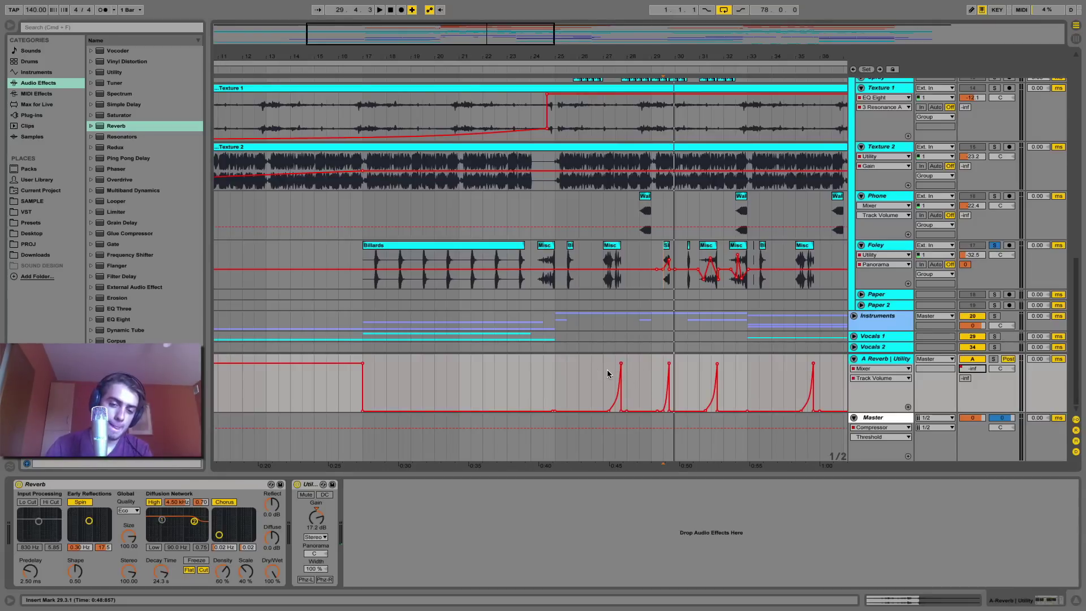
Step: Solo the A Reverb return together with the Drums group and play both from 27.1.3
left_click_drag(620, 63, 604, 213)
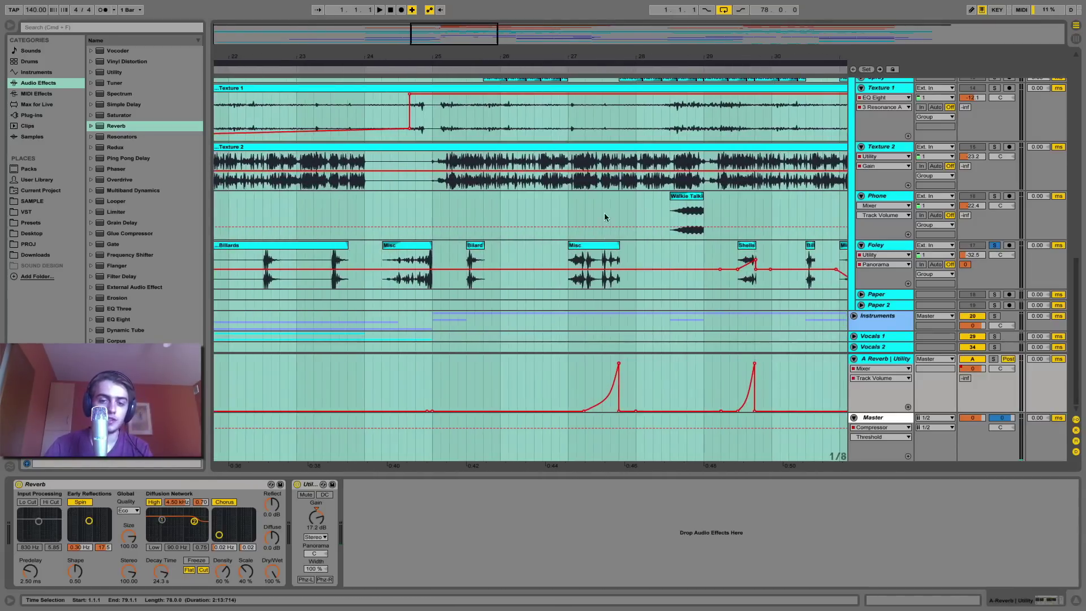
left_click(577, 380)
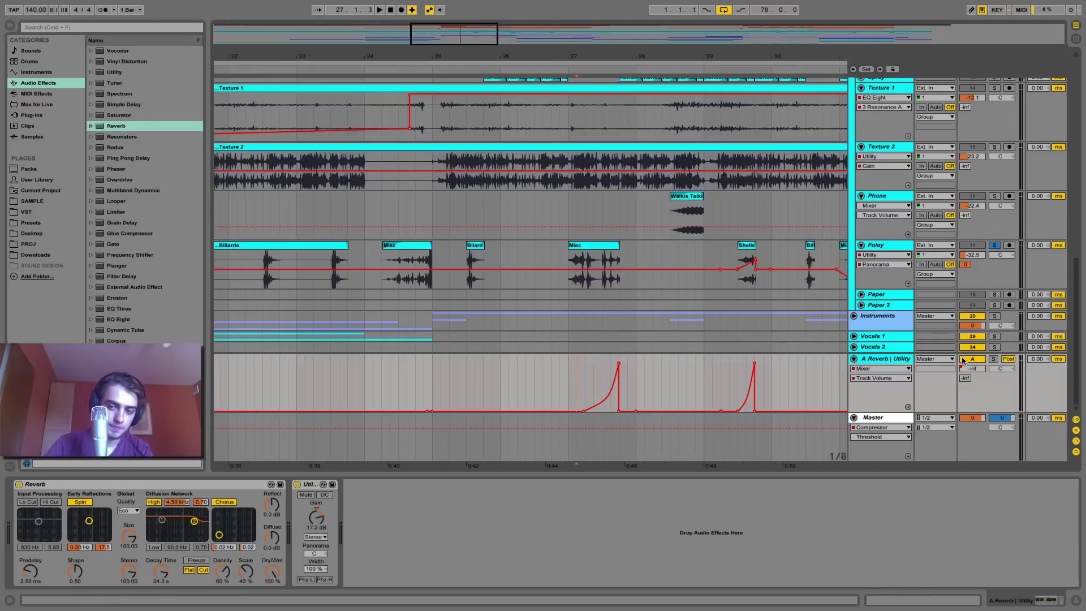
left_click(994, 359)
scroll(902, 222, "up", 15)
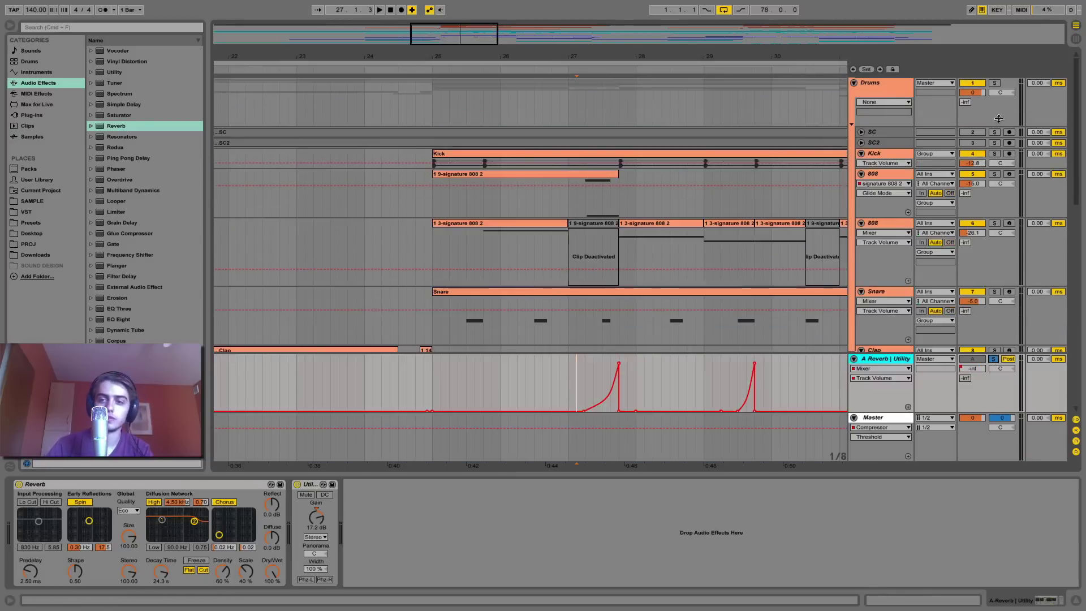
left_click(995, 83)
key("space")
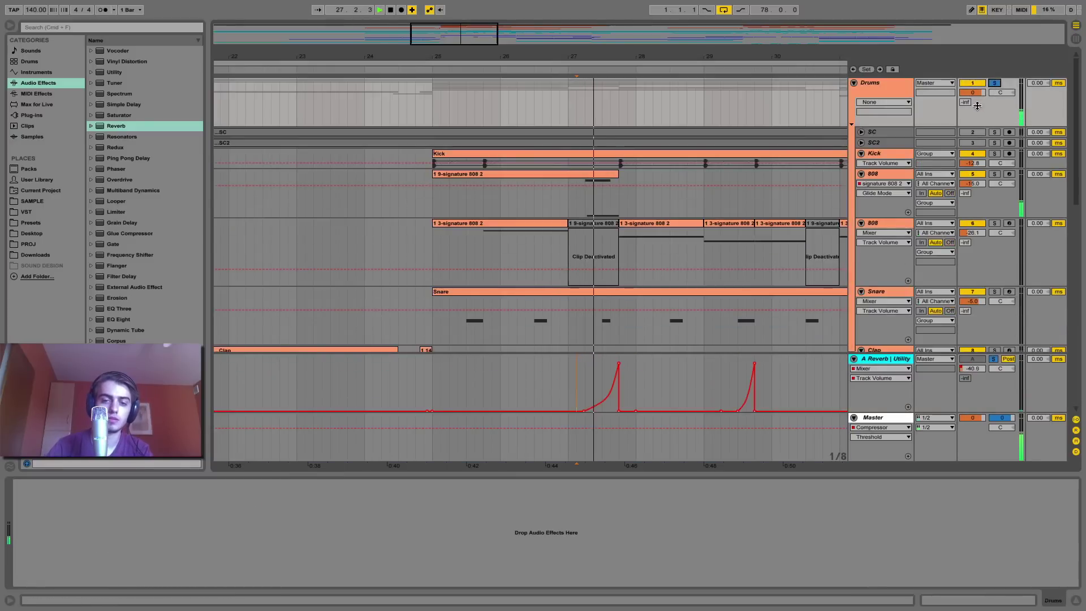
Step: Show the A Reverb return's devices and replay the soloed drums from 27.1.3 through the volume automation ramps
scroll(619, 272, "down", 6)
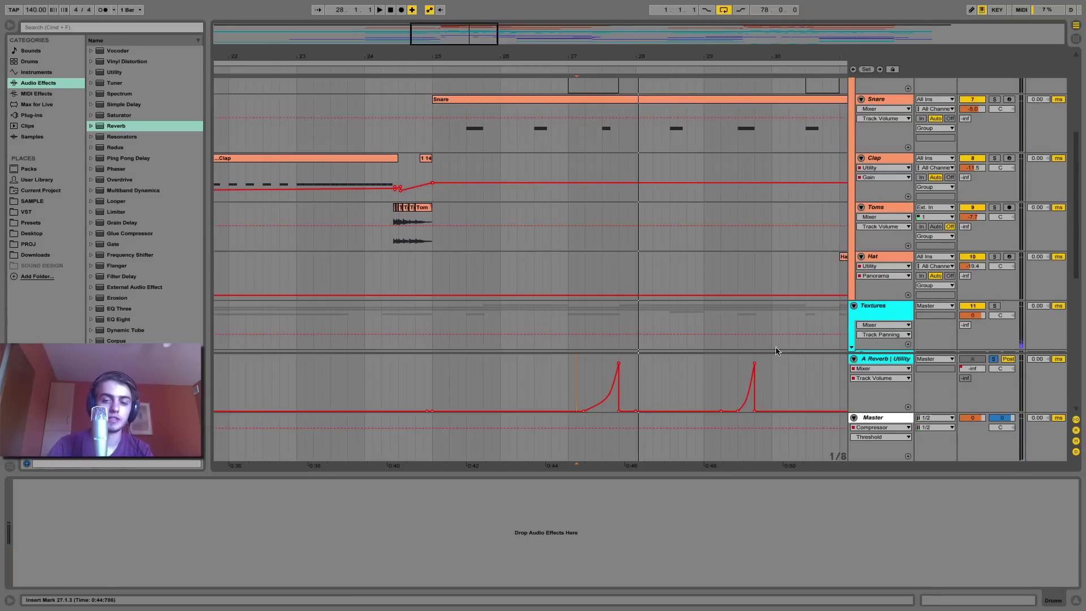
left_click(892, 361)
key("space")
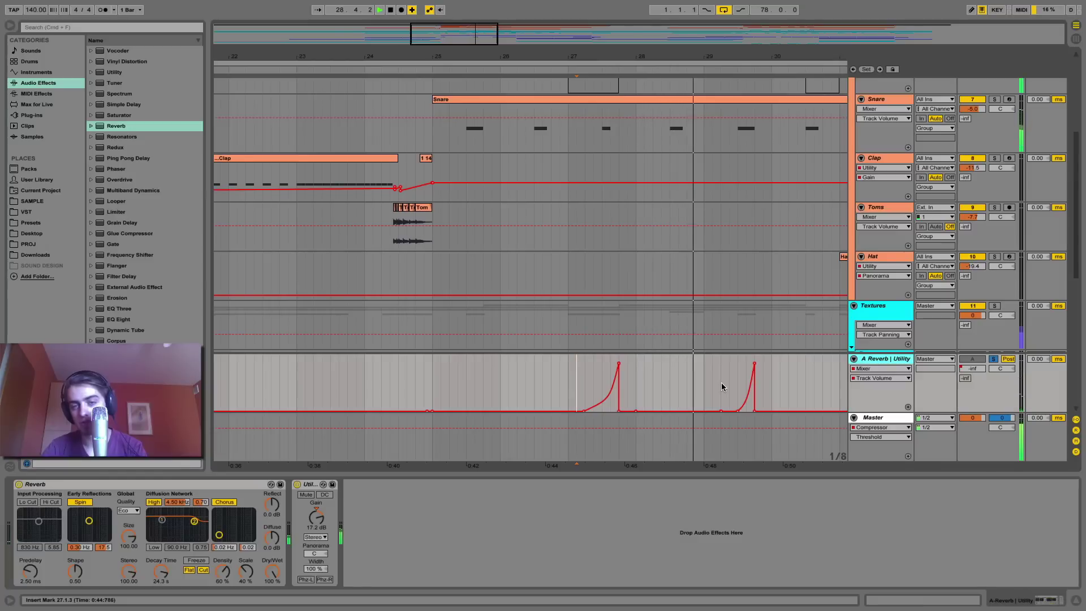
key("space")
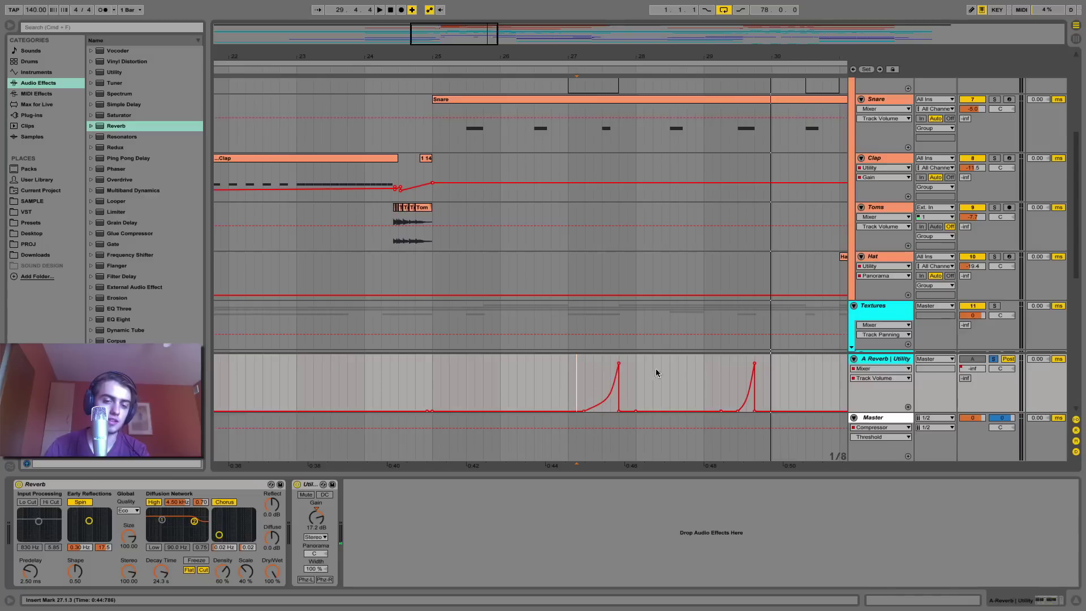
Step: Solo Paper and audition its clip from 57.2.1, and do the same for the Paper 2 clip at 57.3.1
scroll(649, 230, "down", 5)
key("minus")
key("minus")
key("minus")
key("minus")
key("minus")
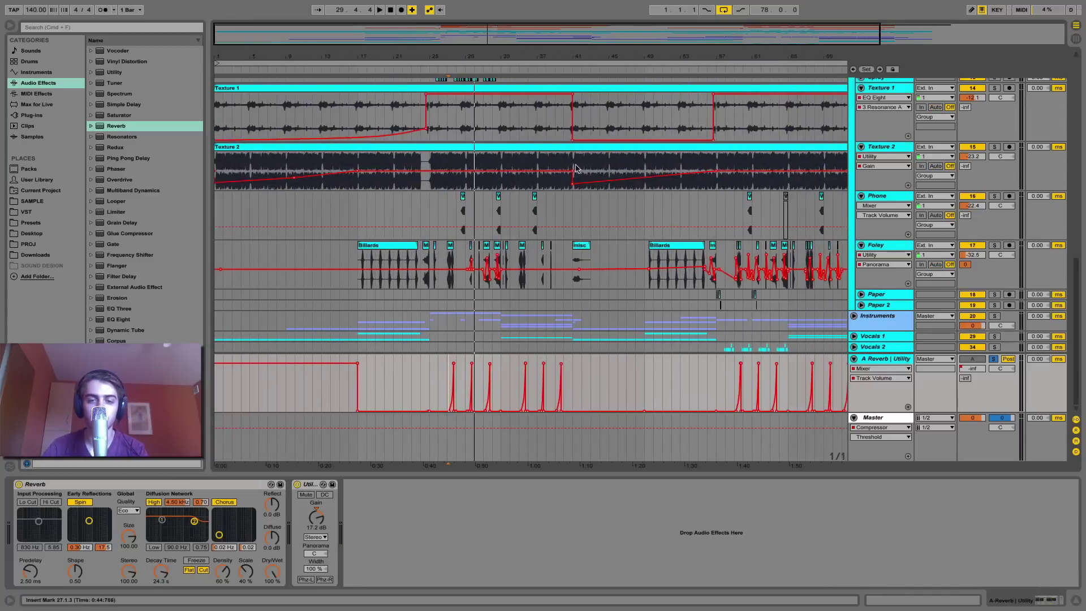
left_click(995, 294)
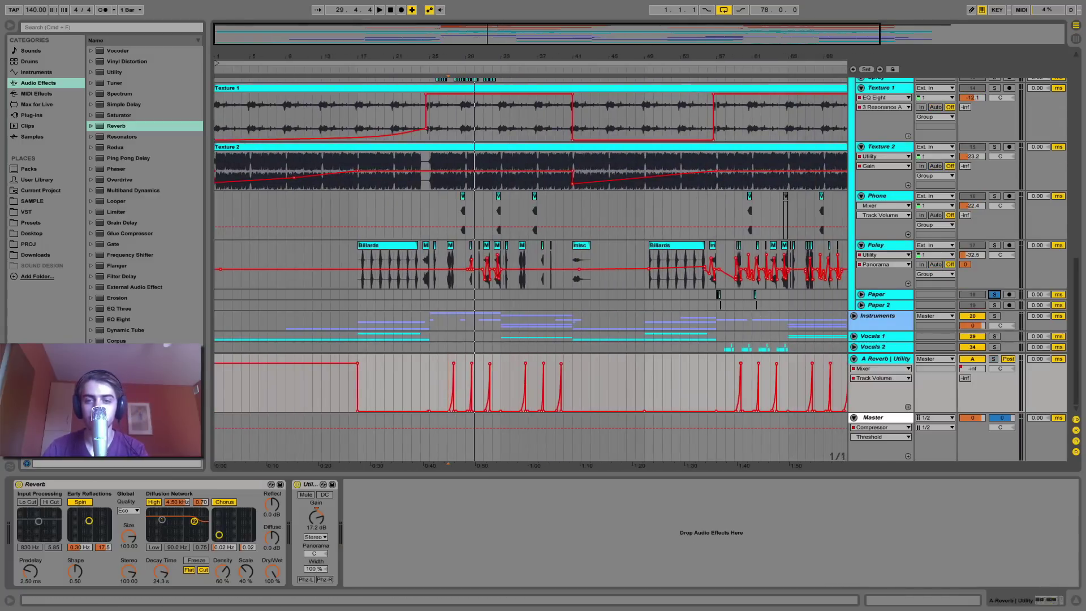
left_click_drag(744, 43, 744, 102)
left_click(567, 294)
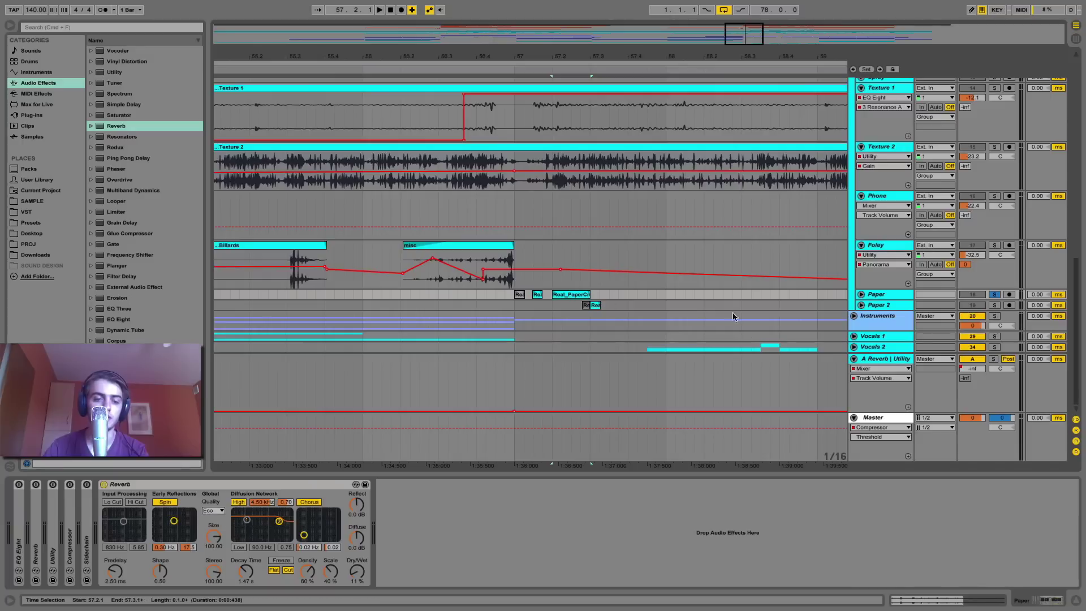
key("space")
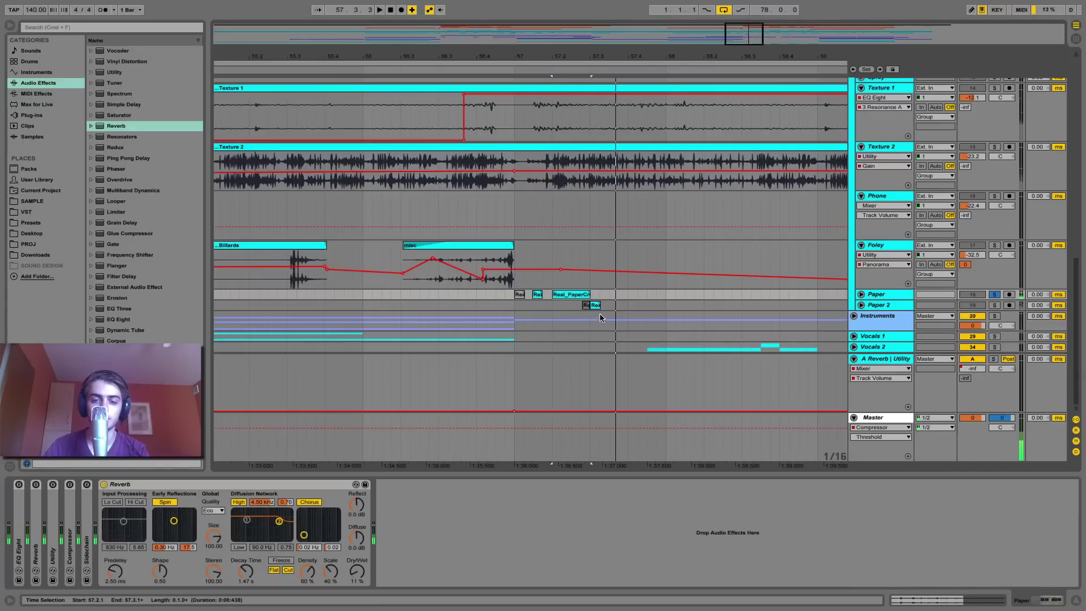
left_click(995, 305)
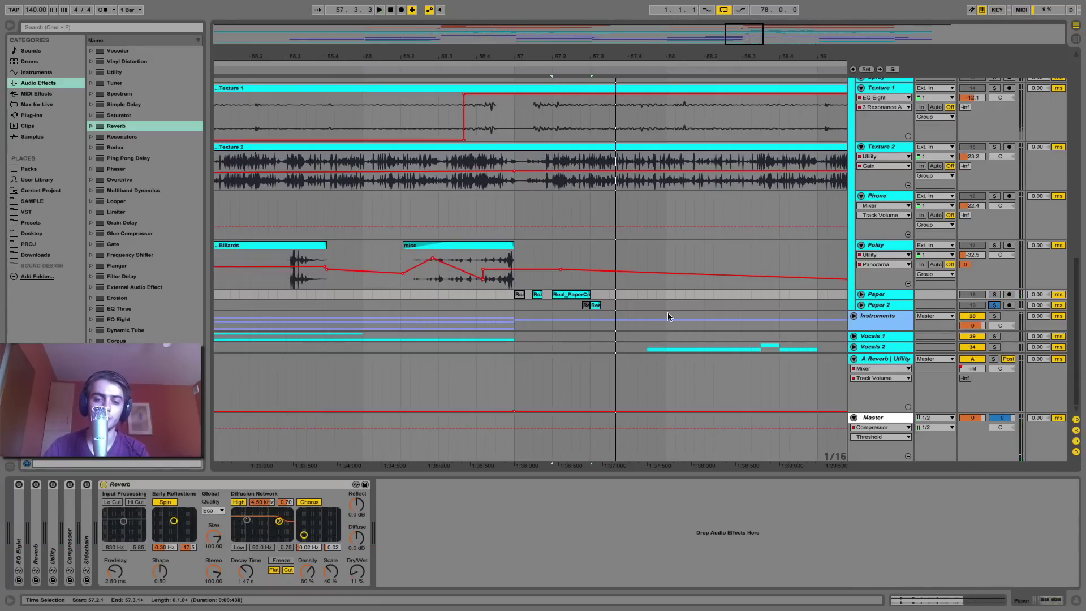
left_click(596, 306)
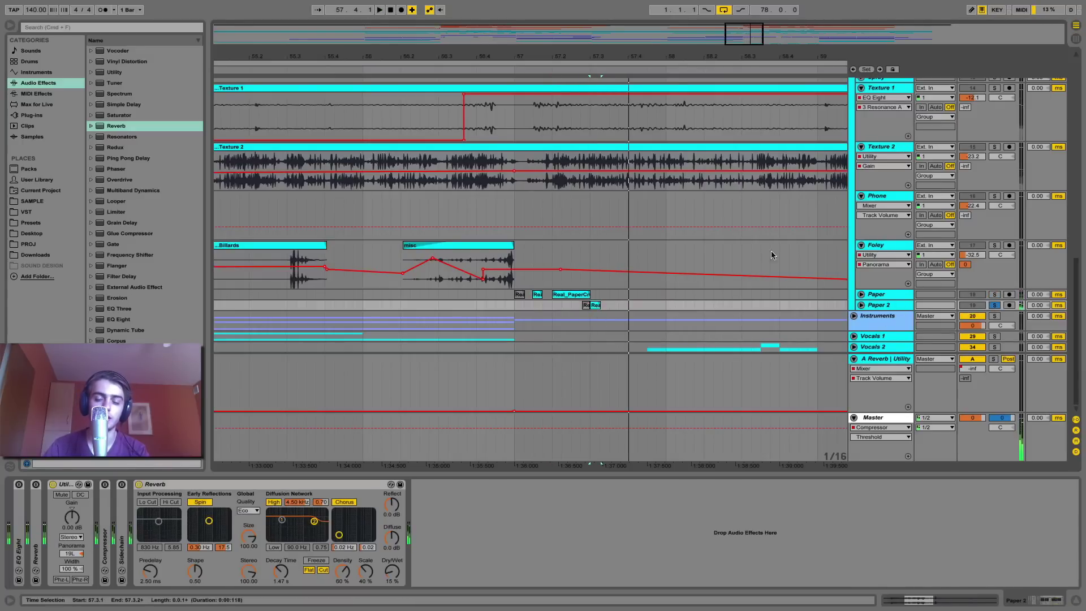
Step: Show the full arrangement and fold the Textures and Drums groups
double_click(606, 53)
scroll(886, 165, "up", 5)
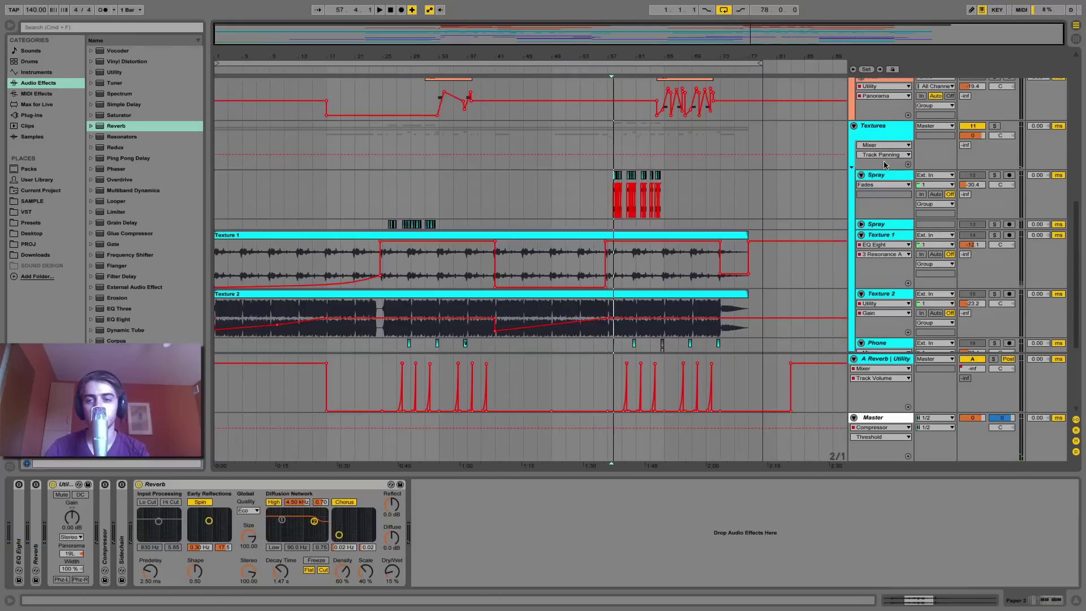
left_click(854, 126)
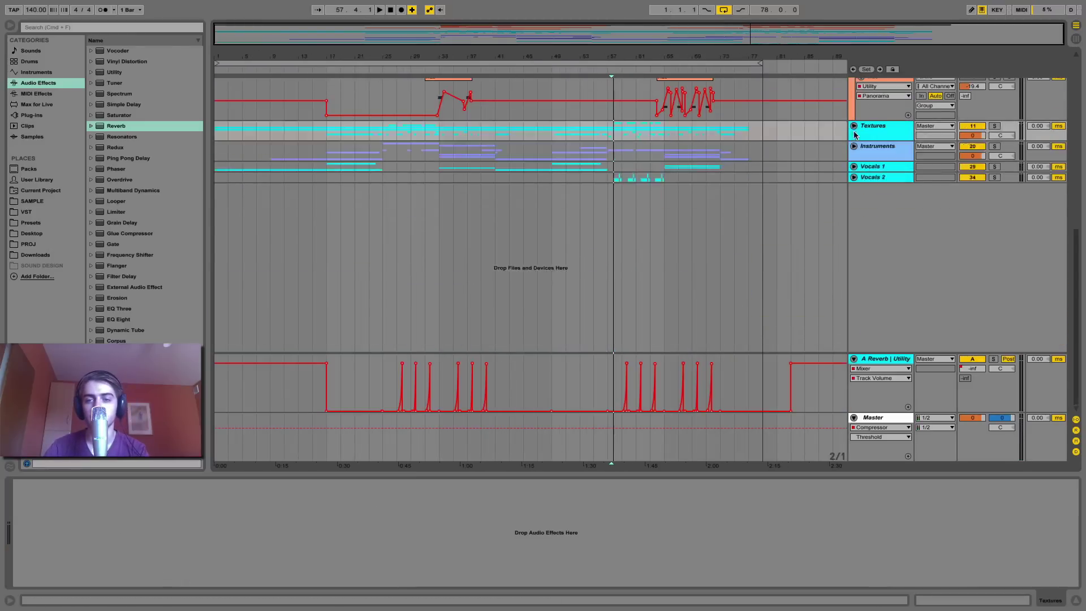
scroll(855, 121, "up", 10)
left_click(854, 84)
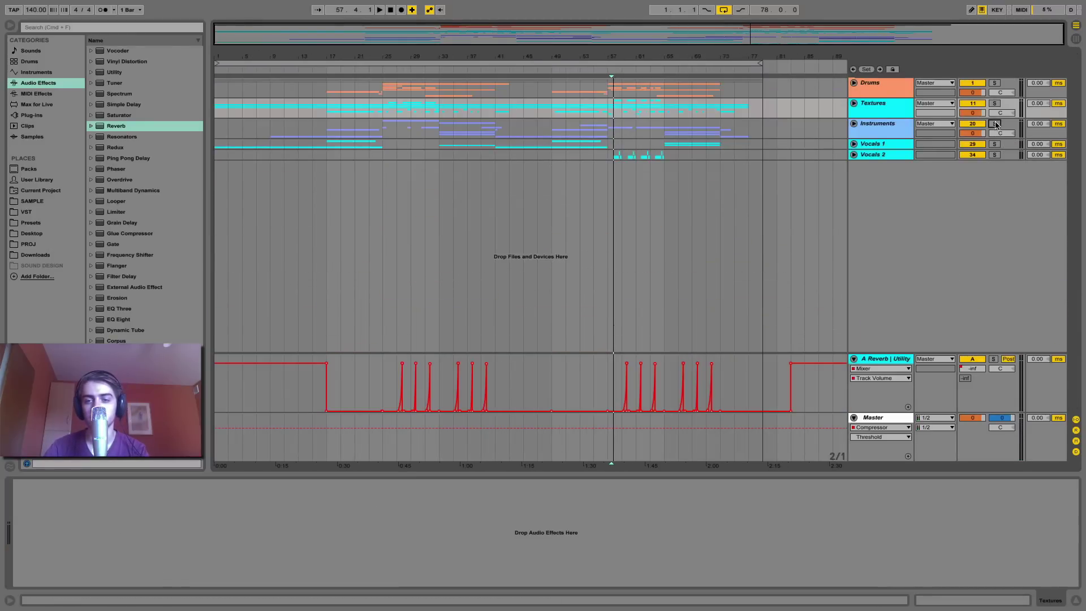
Step: Unfold the Instruments group, solo Lead wide and audition its one shot clip from 25.1.1
left_click(853, 124)
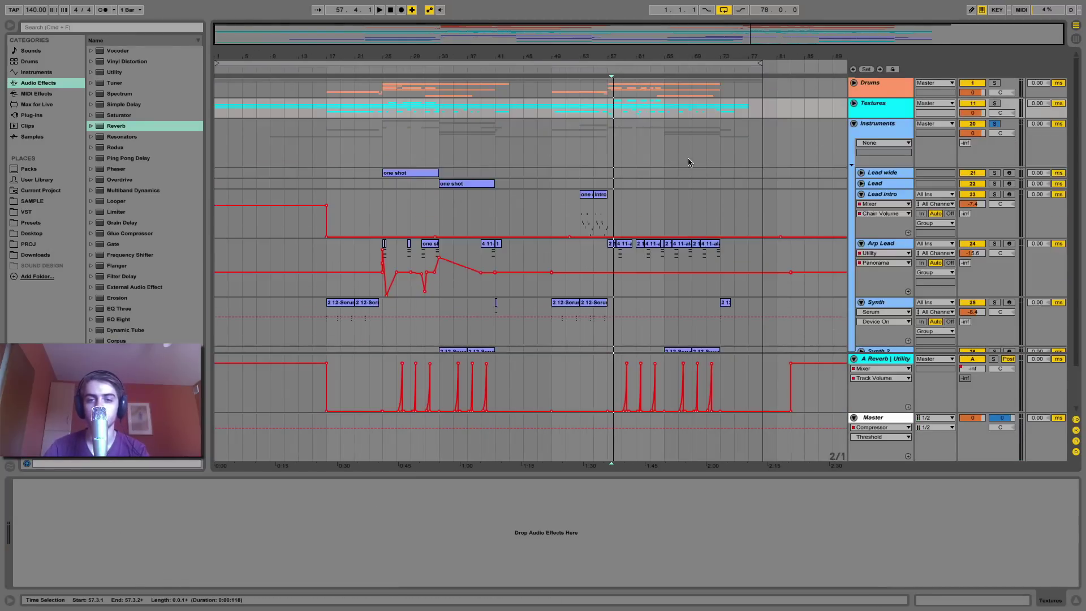
left_click(414, 173)
left_click(995, 174)
key("space")
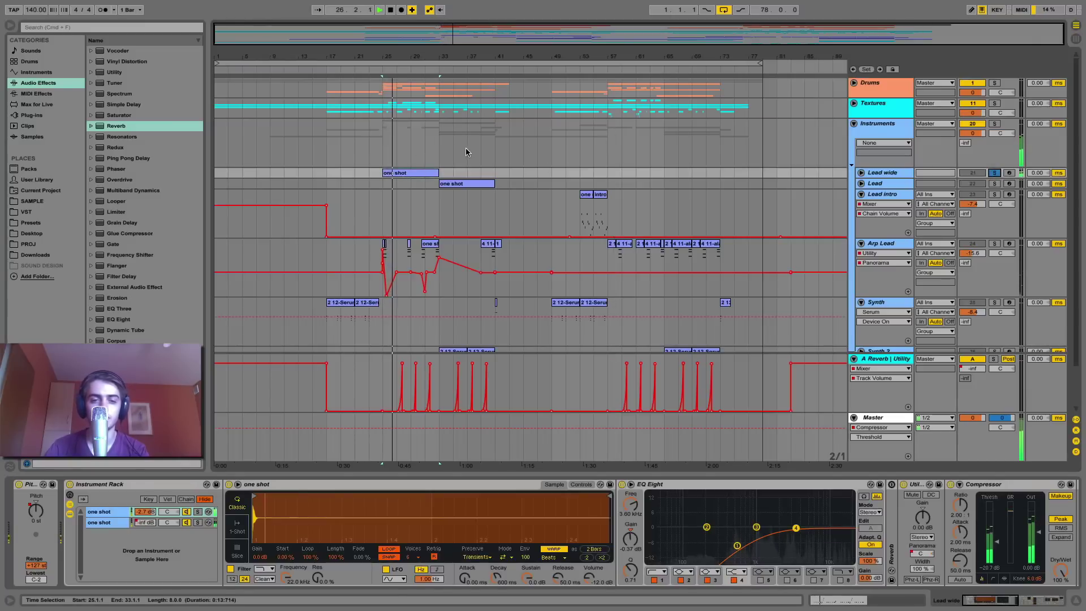
key("space")
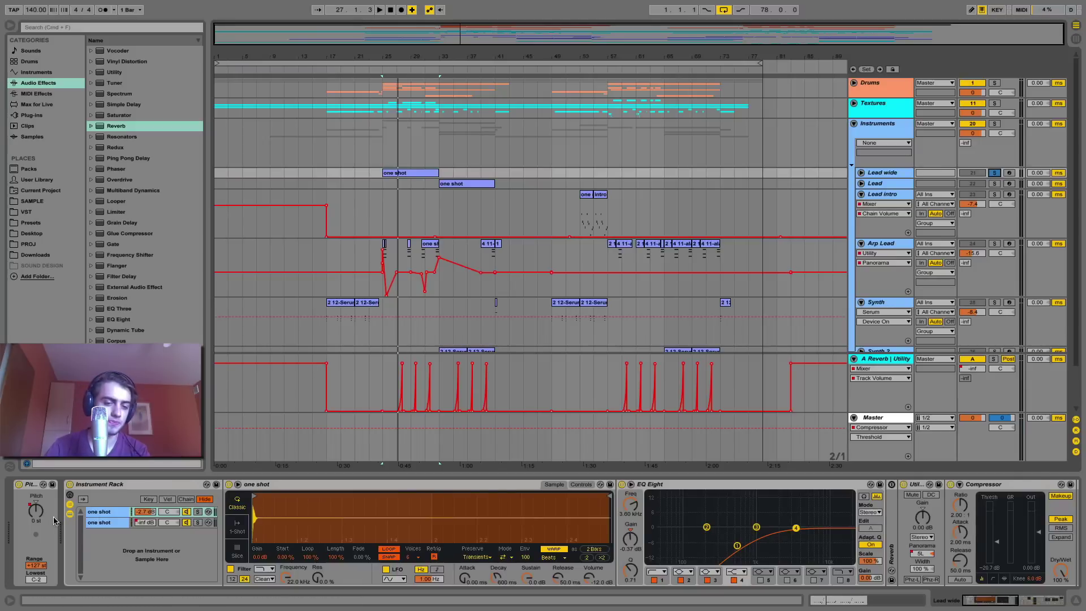
Step: Show the second one shot chain in Lead wide's Instrument Rack and replay the clip from 25.1.1
left_click(189, 523)
key("space")
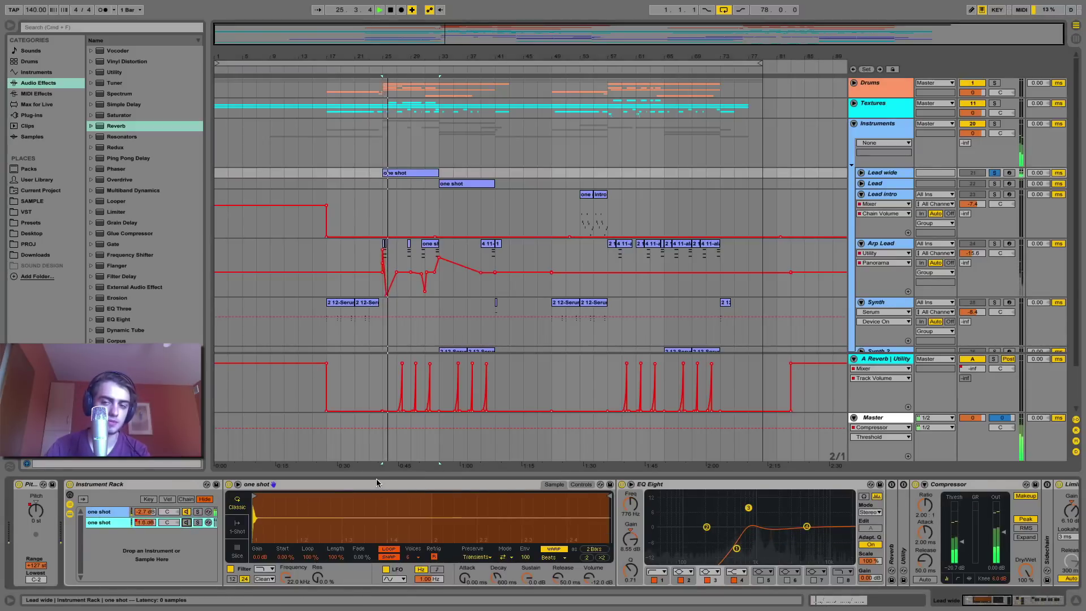
key("space")
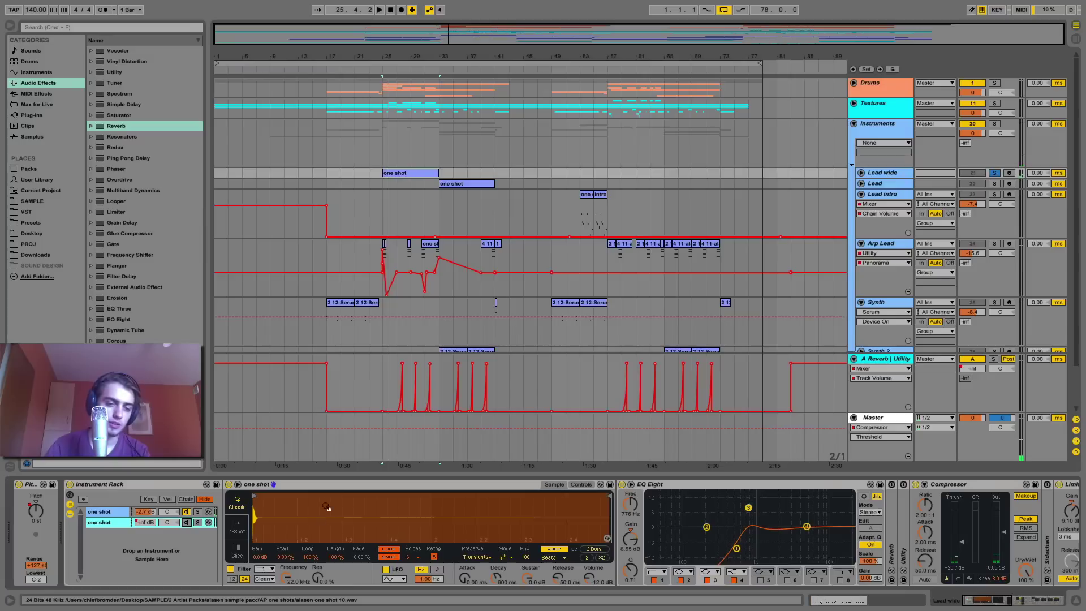
Step: Arm the Lead wide track and examine its effects chain through to the Filter Delay
left_click(1011, 173)
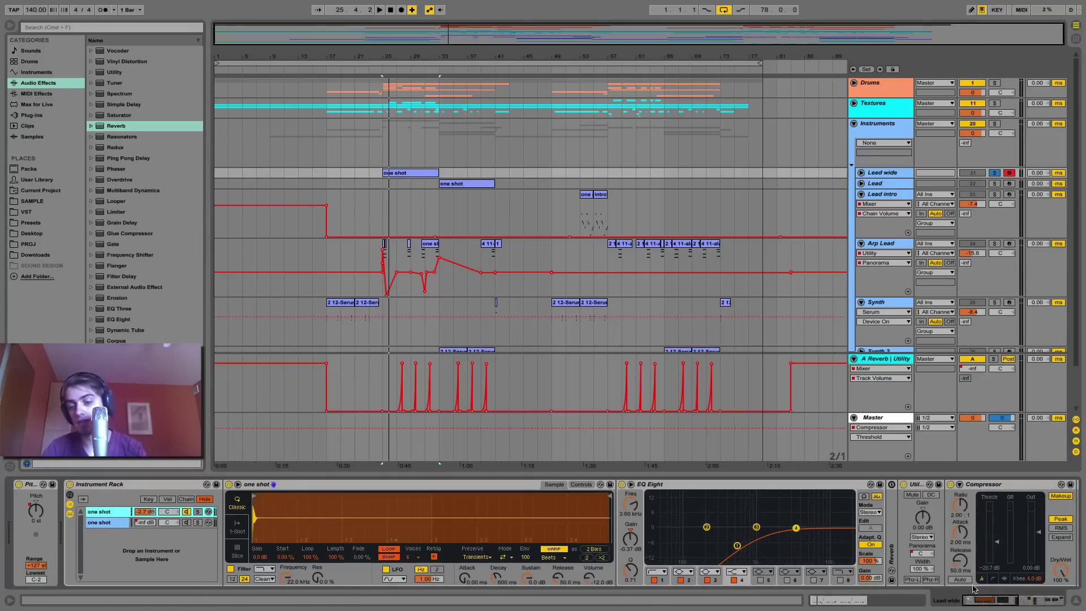
left_click_drag(998, 600, 1016, 600)
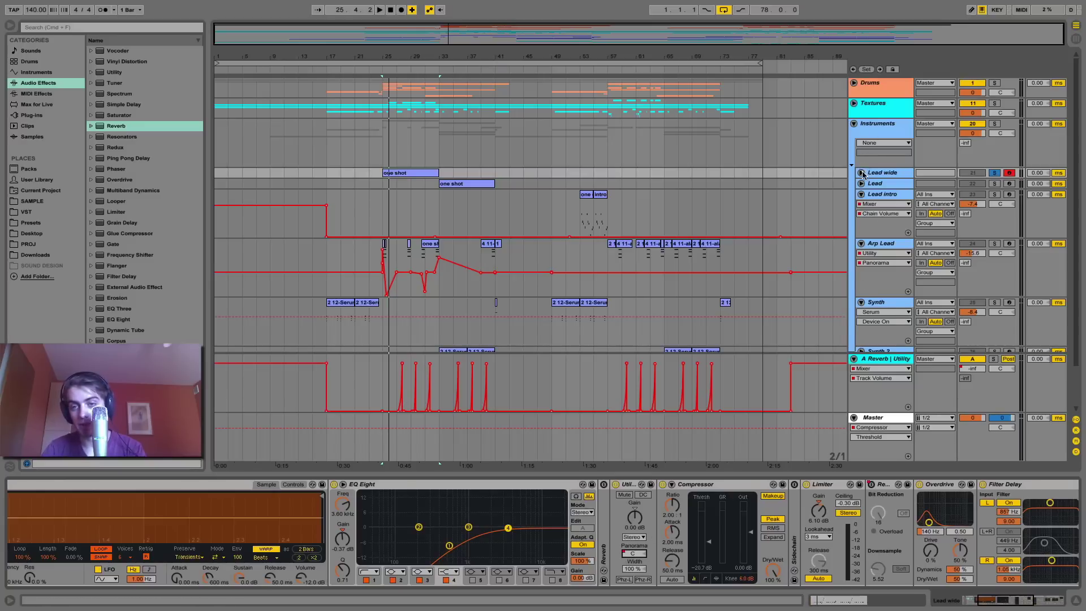
Step: Unfold the Lead wide track to show its Utility Panorama automation and play the clip from 25.3.1
left_click(861, 173)
left_click_drag(394, 54, 401, 295)
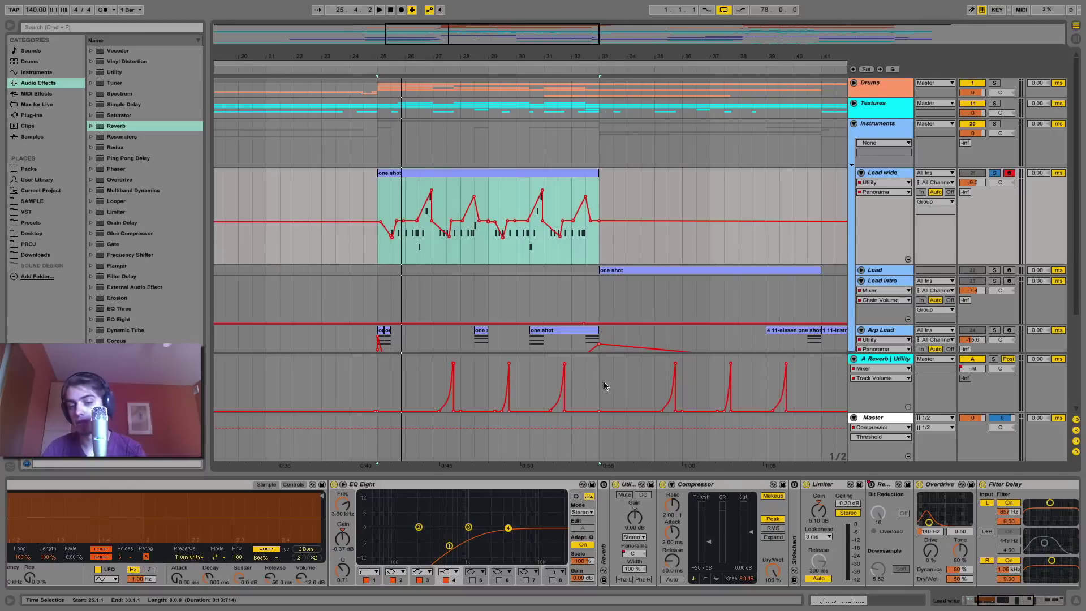
left_click(391, 216)
key("space")
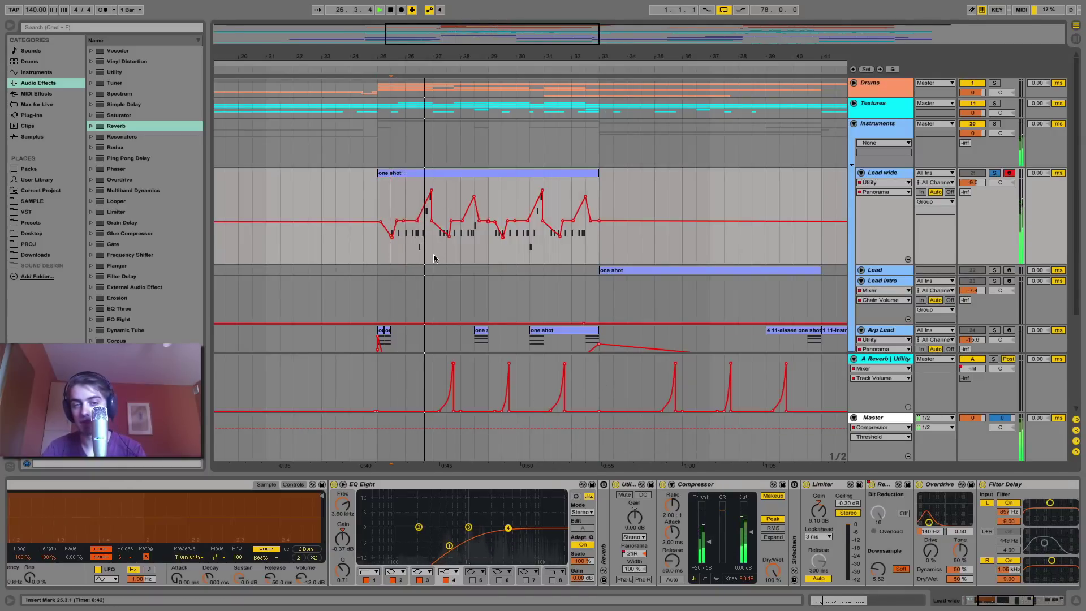
key("space")
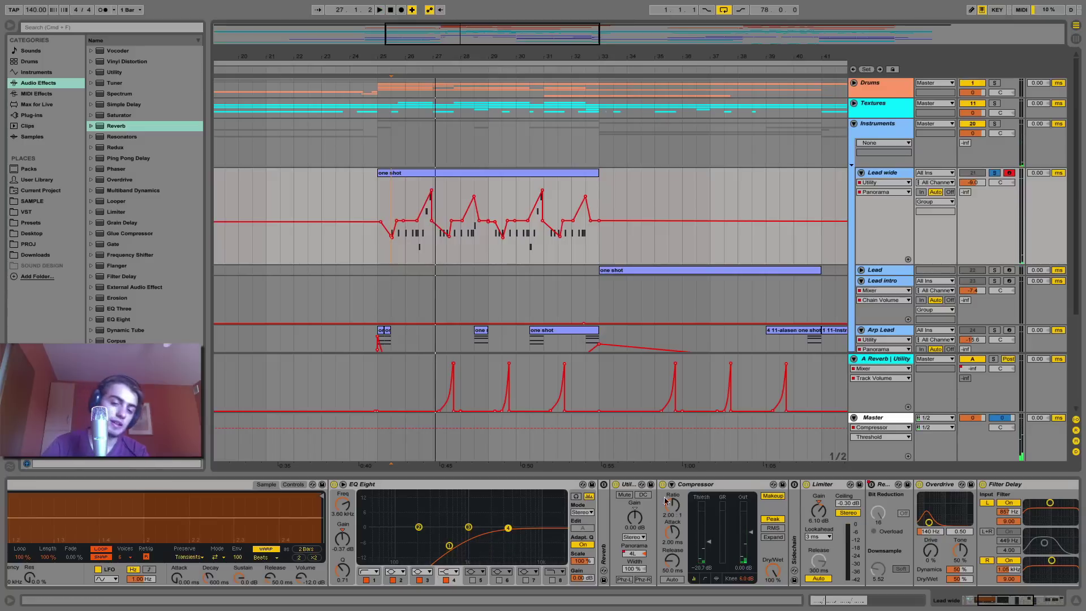
Step: Examine Lead wide's Compressor and Limiter, and replay the one shot clip from 25.3.1
left_click(700, 485)
left_click(840, 485)
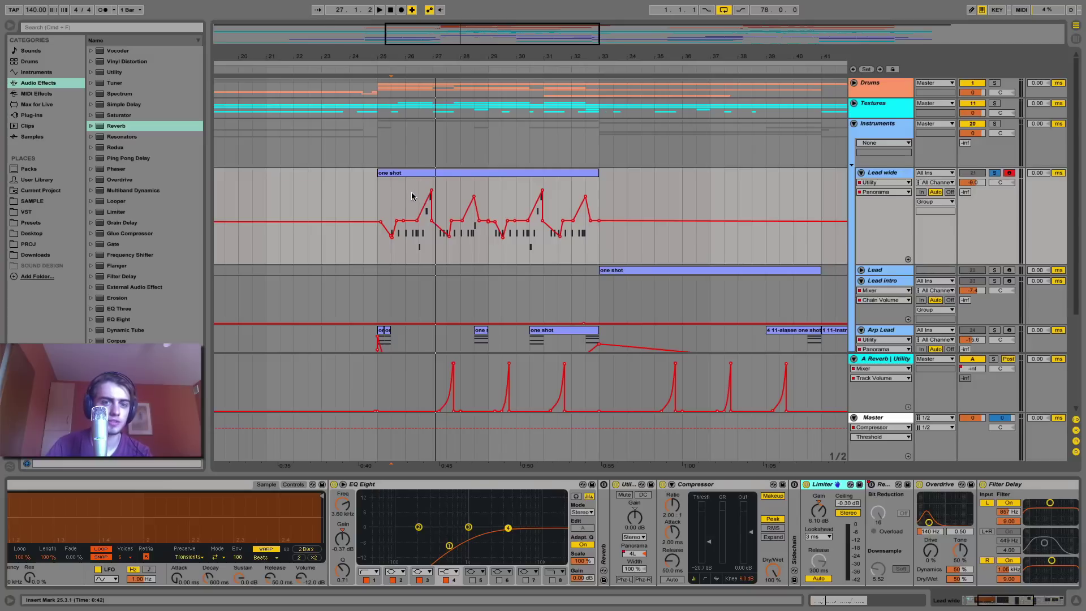
key("space")
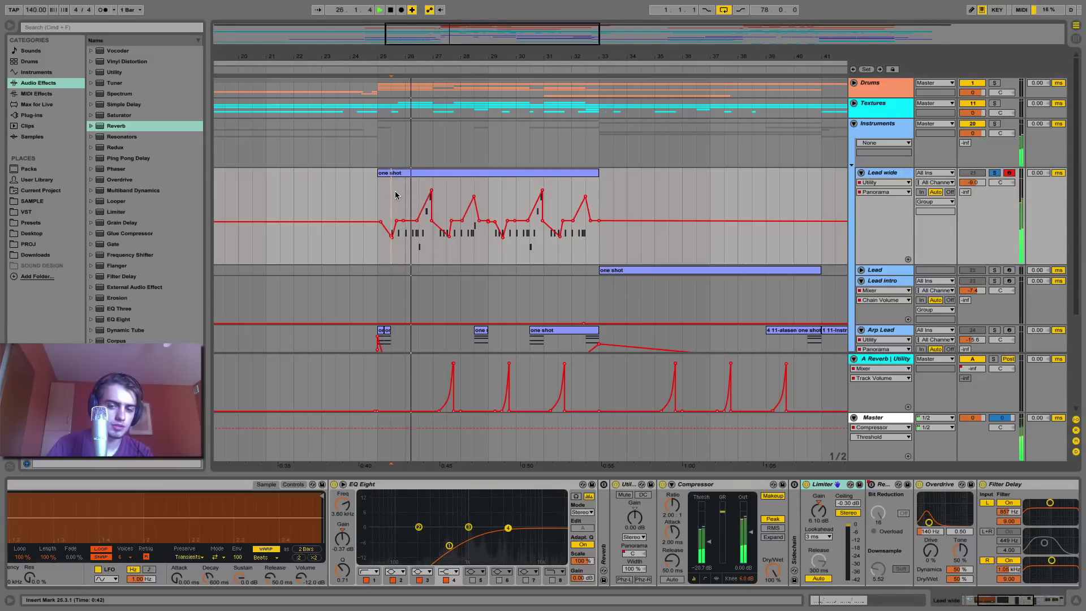
key("space")
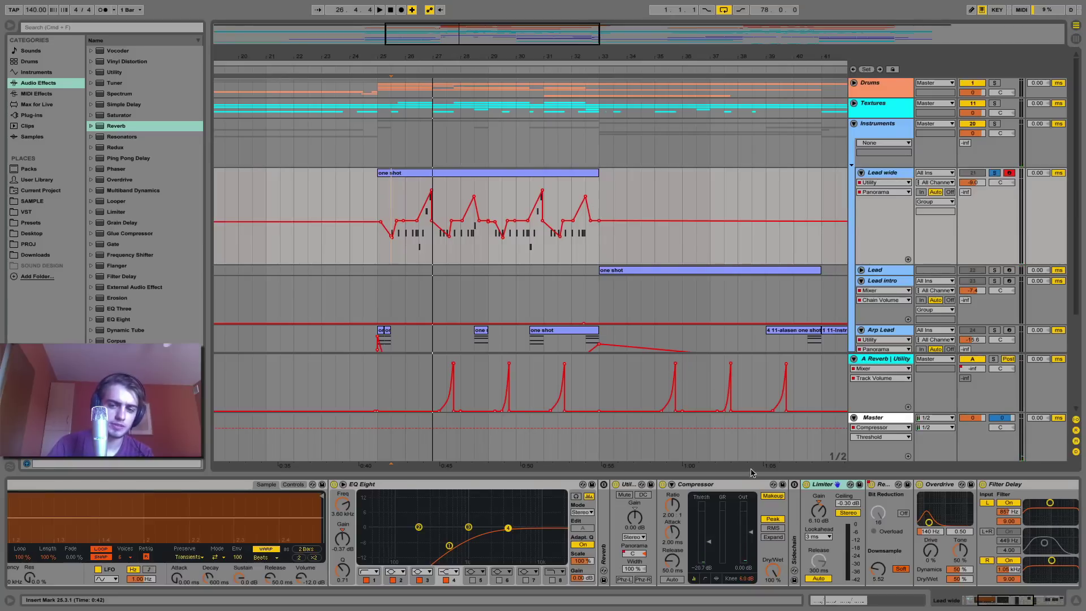
Step: Show the Device On automation of Lead wide's Redux, switch Redux off and play the clip from 25.1.1
scroll(813, 527, "right", 5)
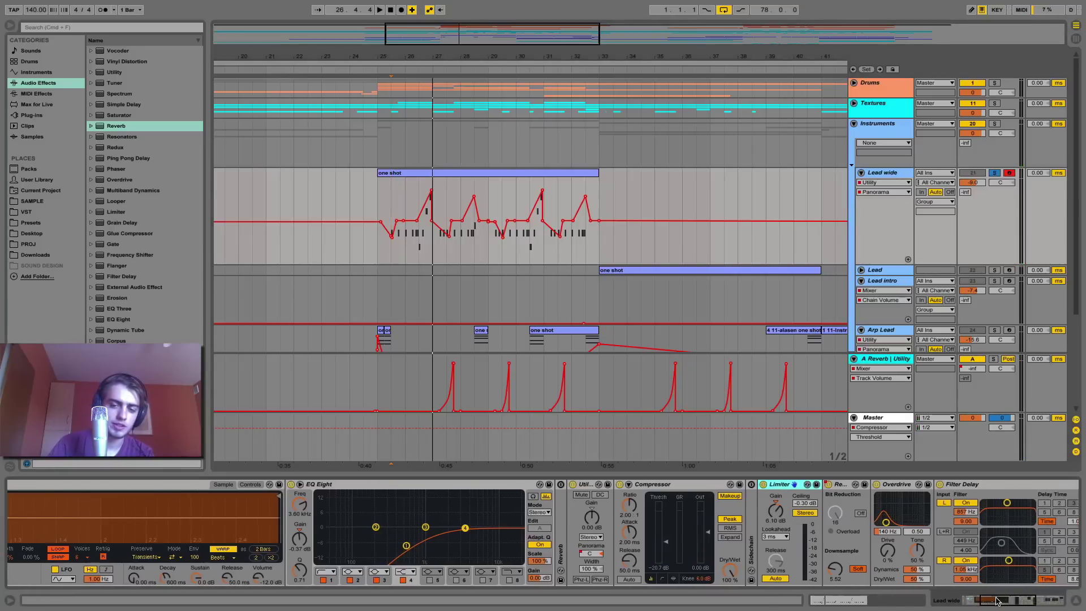
left_click(690, 485)
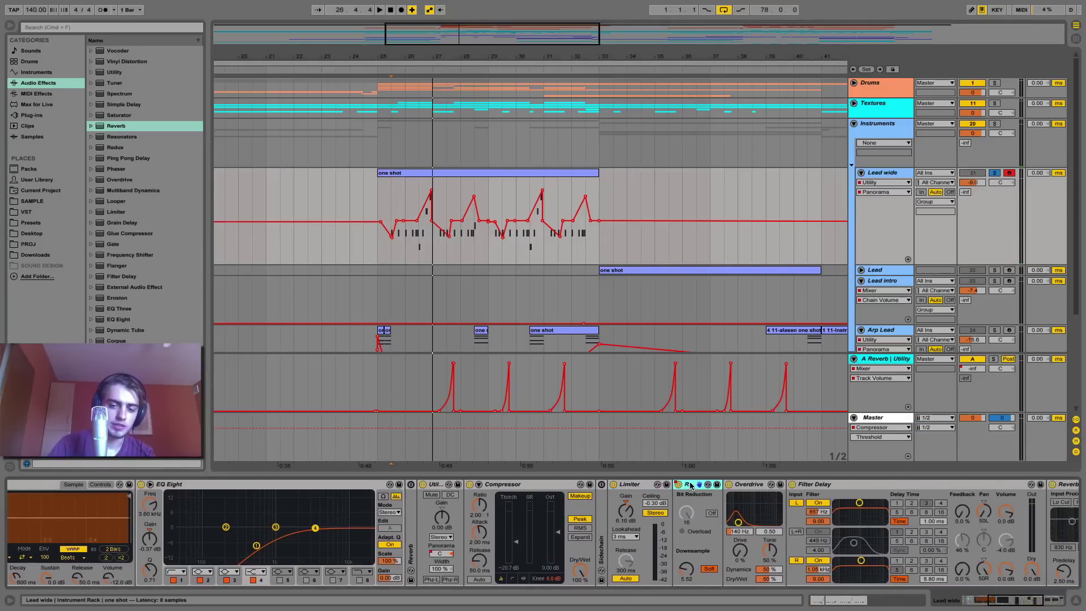
left_click(679, 485)
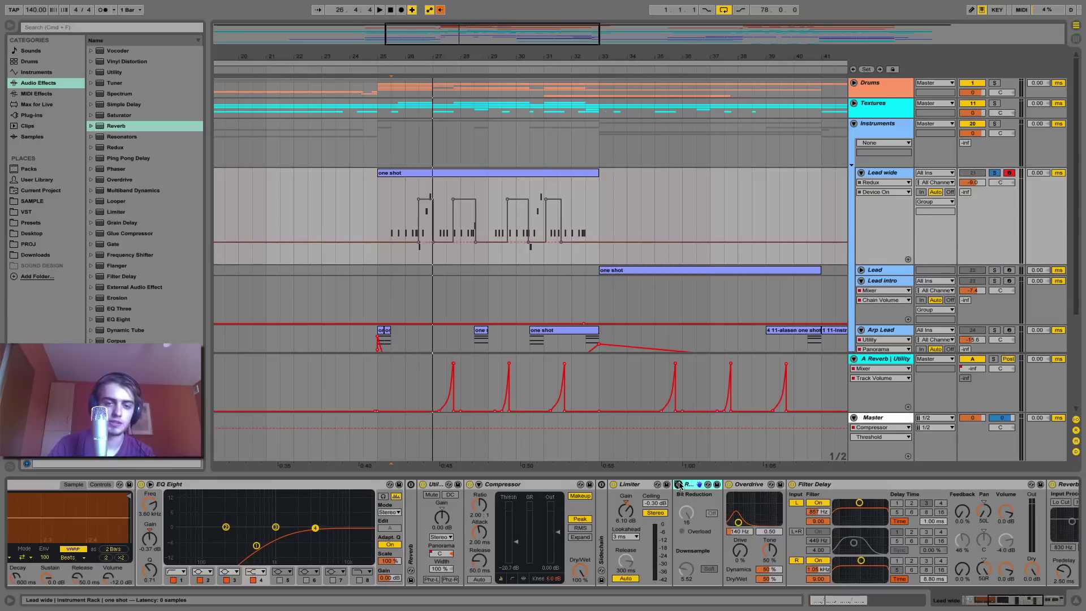
left_click(383, 186)
key("space")
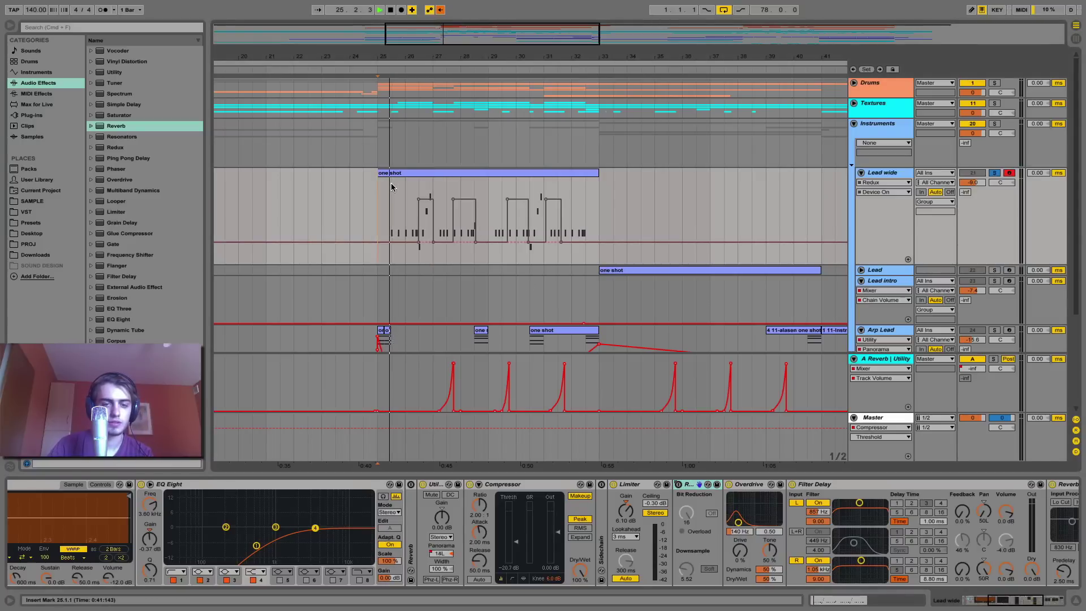
Step: Switch Redux on to compare the sound, replay the clip and re-enable the overridden automation
left_click(679, 485)
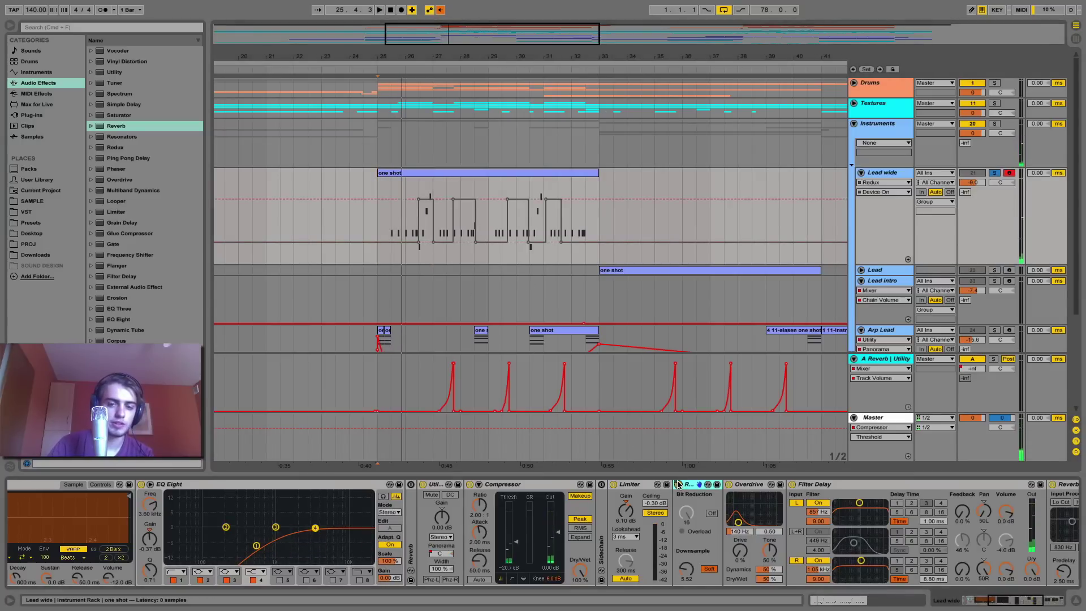
key("space")
key("space")
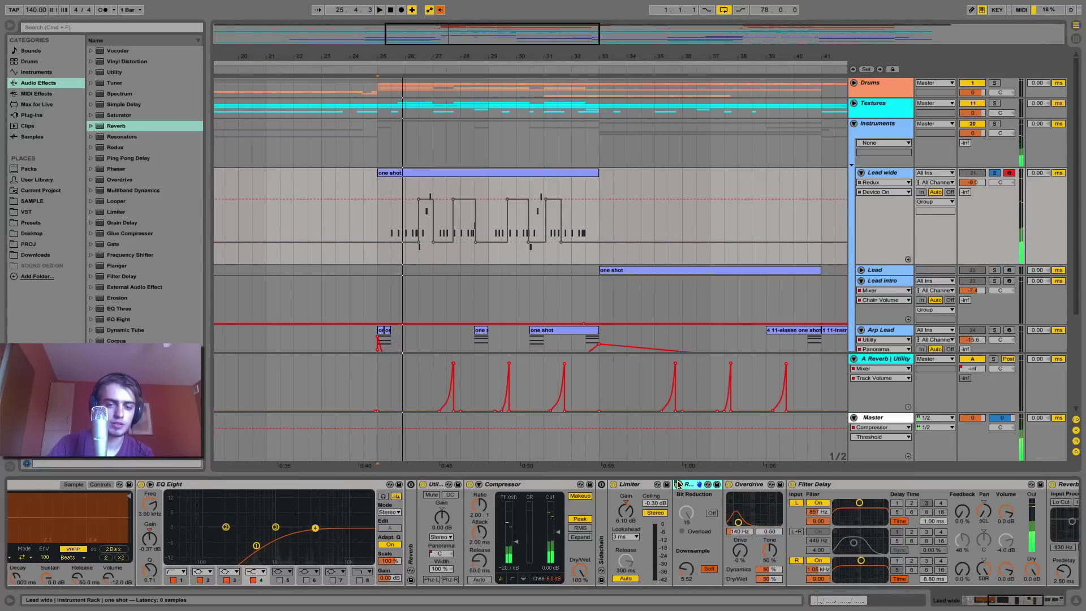
left_click(440, 11)
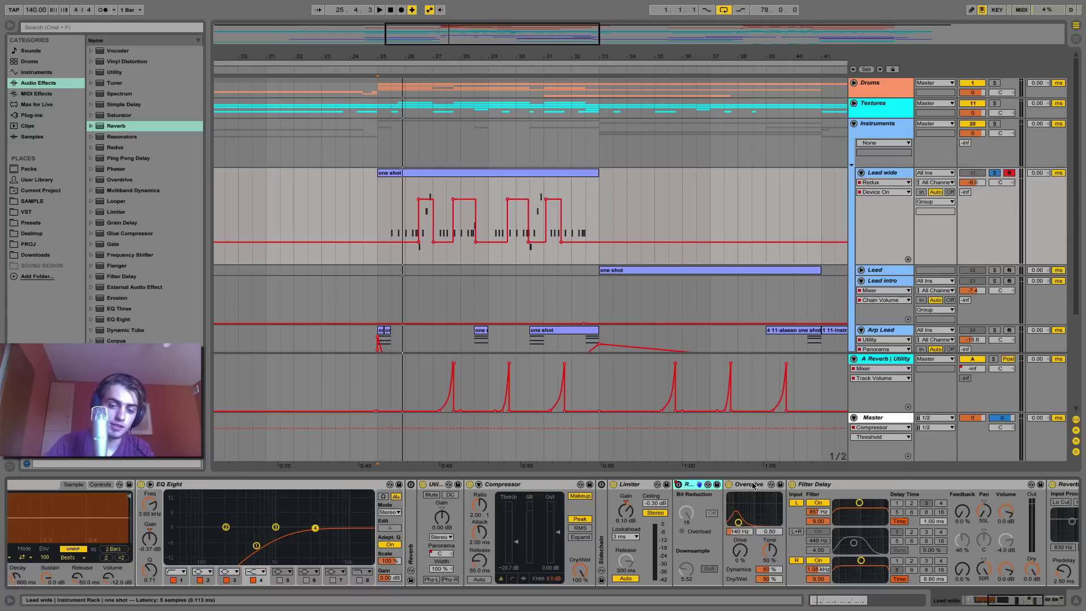
Step: Examine Lead wide's remaining effects: Overdrive, Filter Delay, Reverb and Ping Pong Delay
left_click(738, 525)
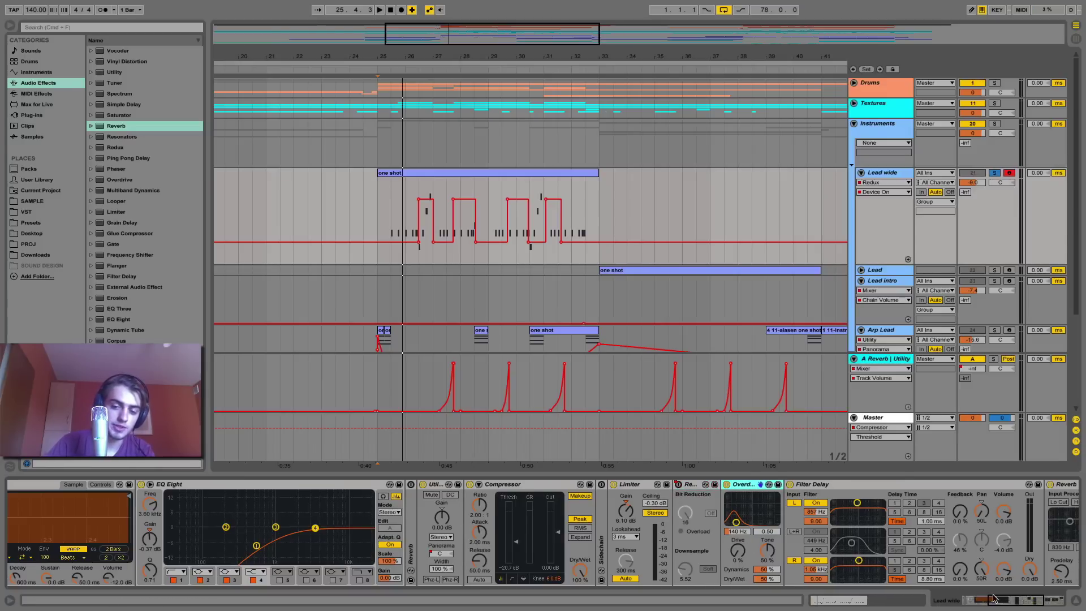
left_click_drag(994, 599, 1008, 598)
left_click(702, 573)
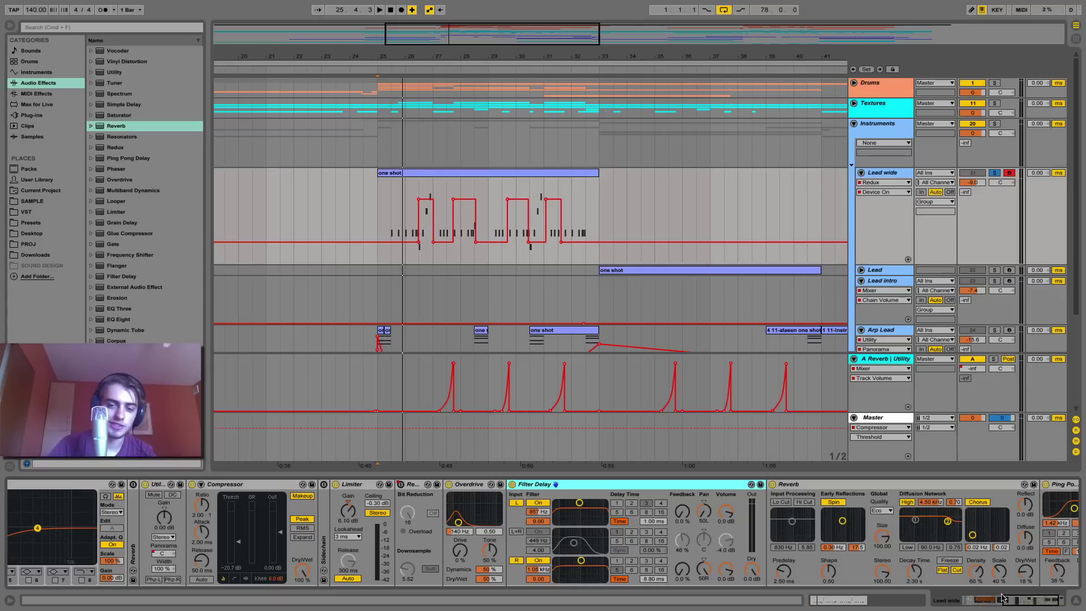
scroll(1013, 587, "right", 3)
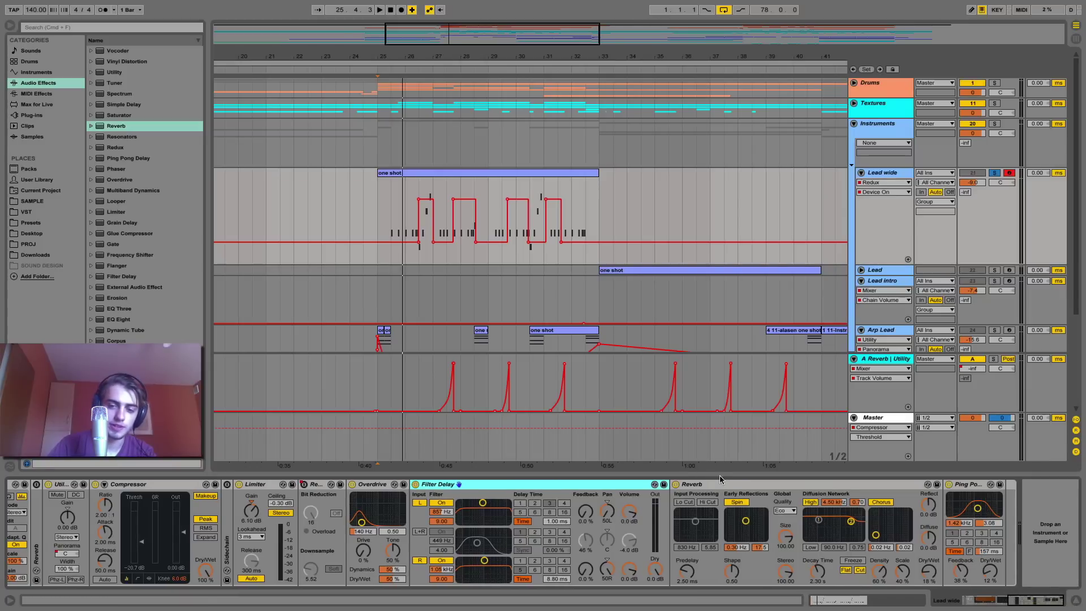
left_click(778, 495)
left_click(960, 483)
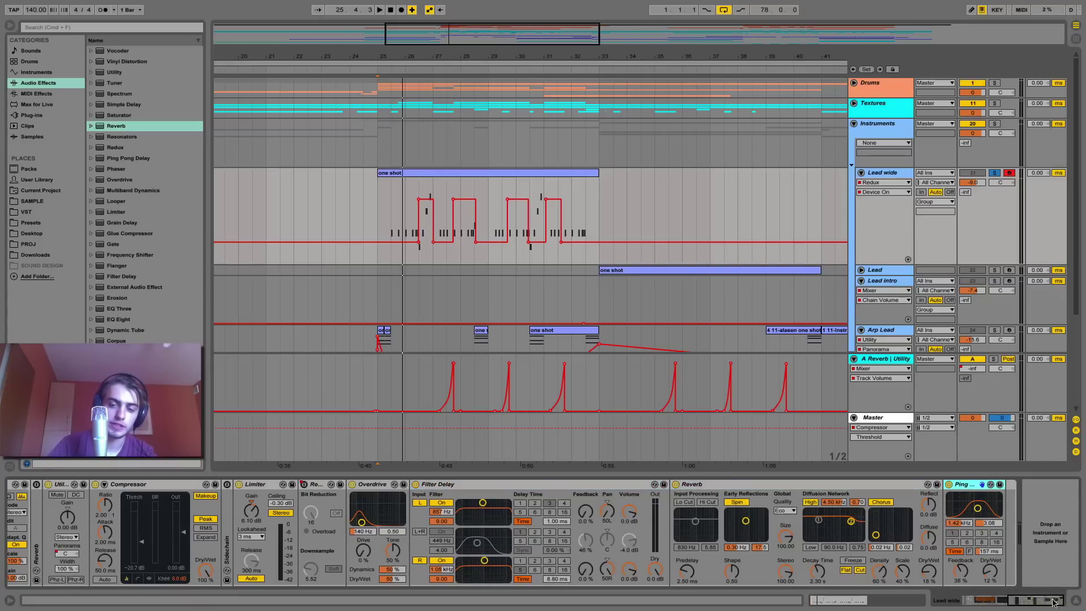
Step: Solo the second one shot chain in Lead wide's Instrument Rack and examine its effects through to the final Utility
left_click(988, 600)
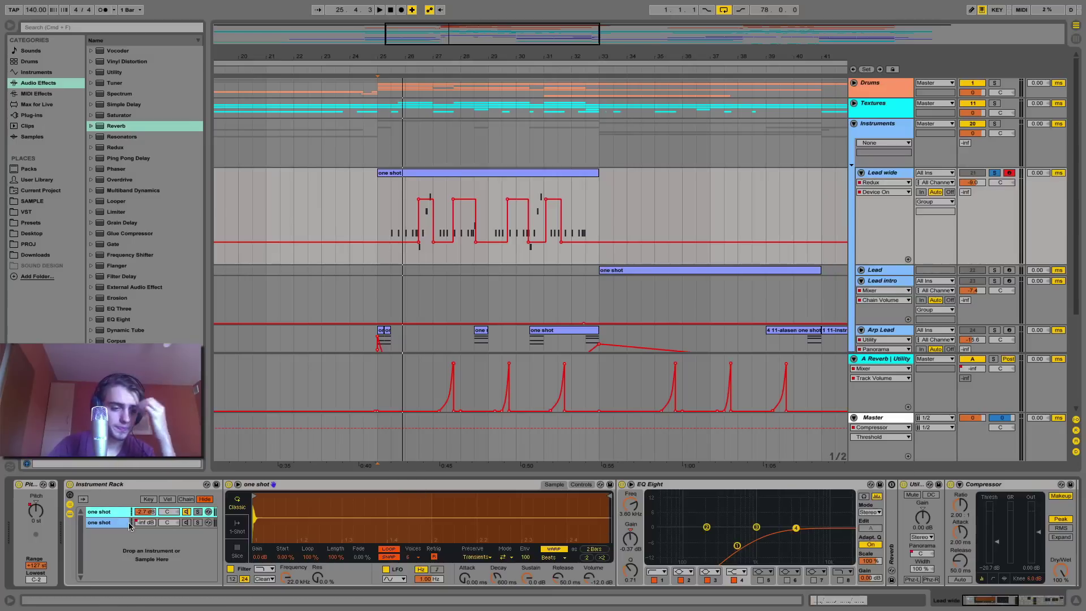
left_click(130, 524)
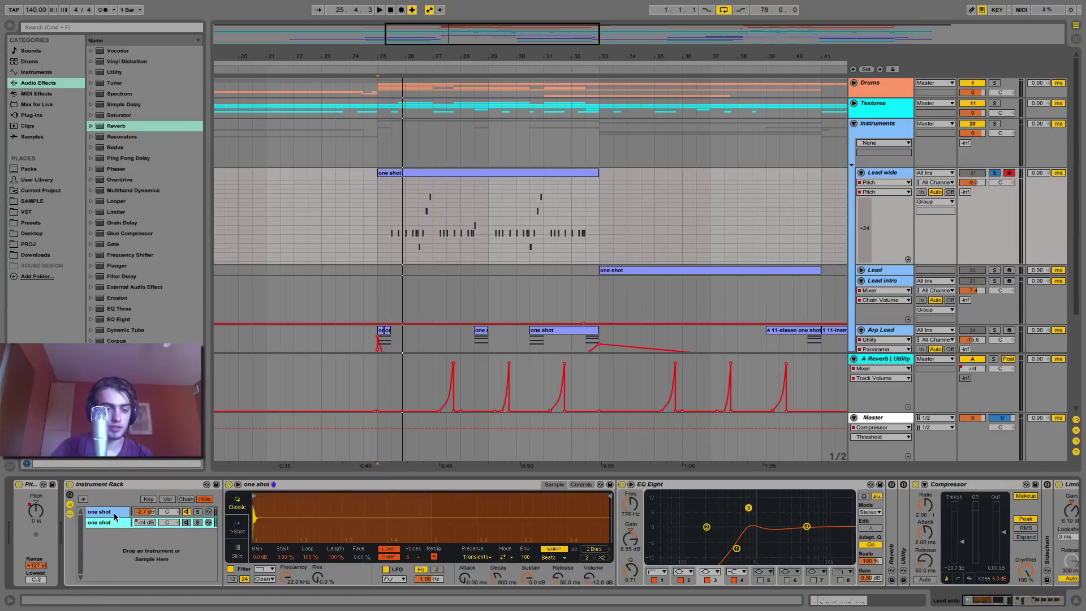
left_click(187, 523)
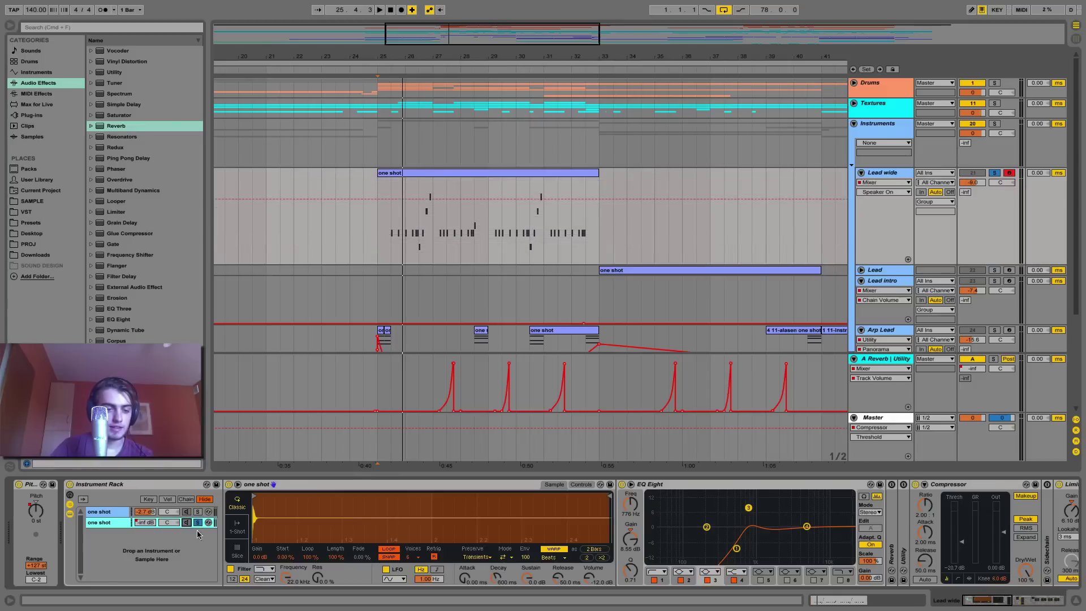
left_click(1009, 599)
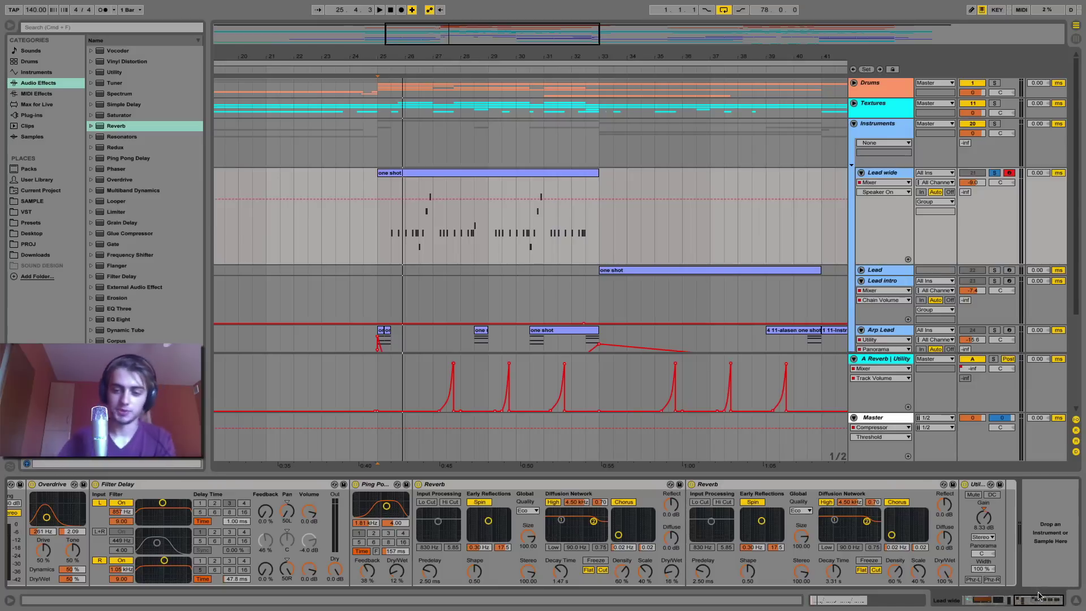
Step: Show the second one shot chain's Chain Volume automation on Lead wide and play the clip from 25.1.1
left_click_drag(1039, 598, 984, 599)
left_click(141, 523)
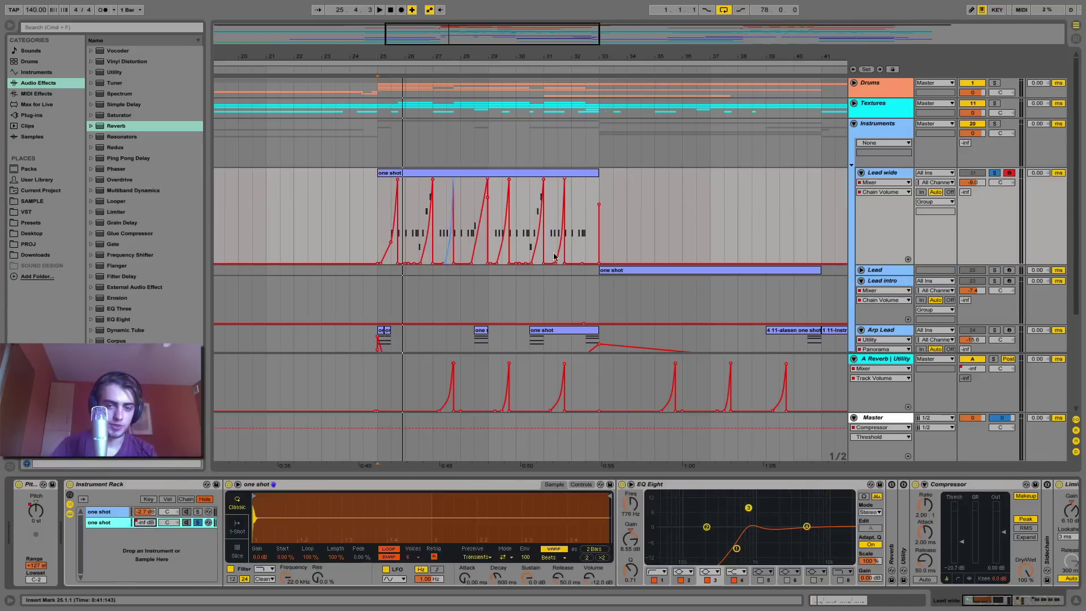
key("space")
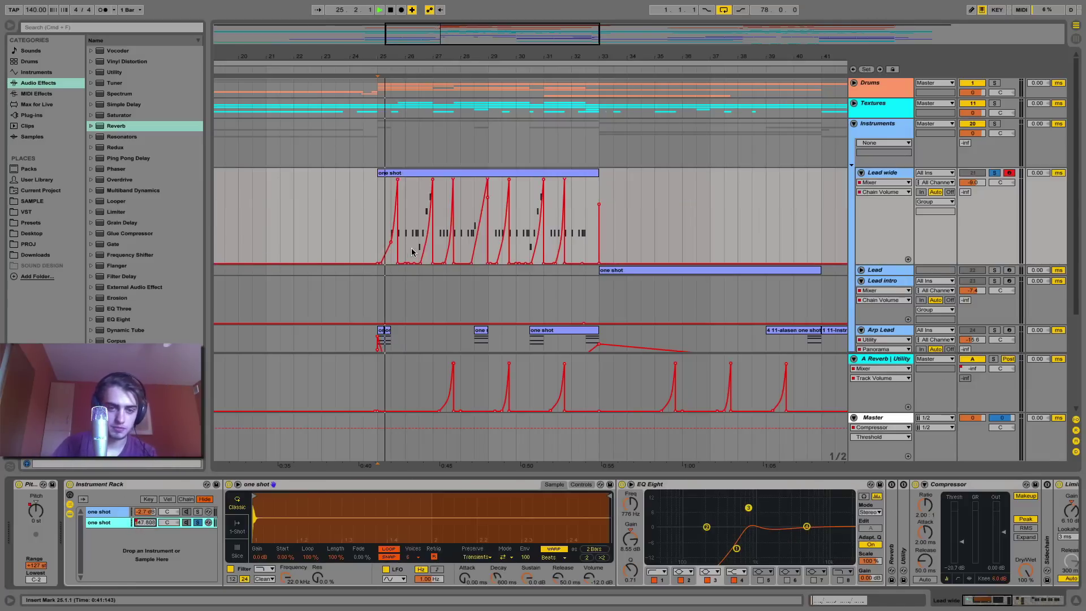
key("space")
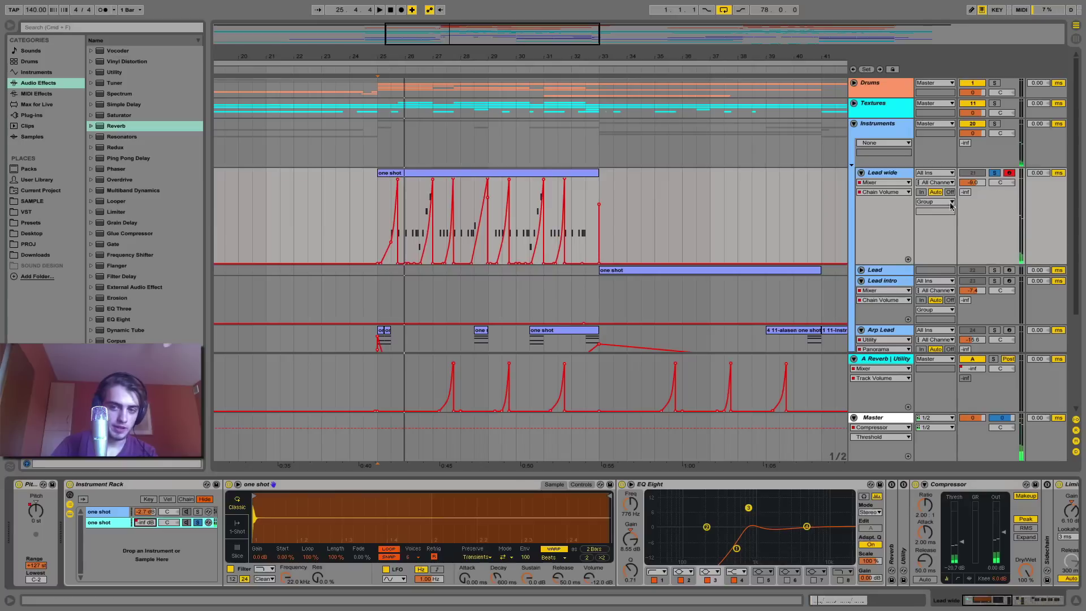
Step: Solo the Lead track instead of Lead wide and play its one shot clip from 33.1.1
left_click(994, 173)
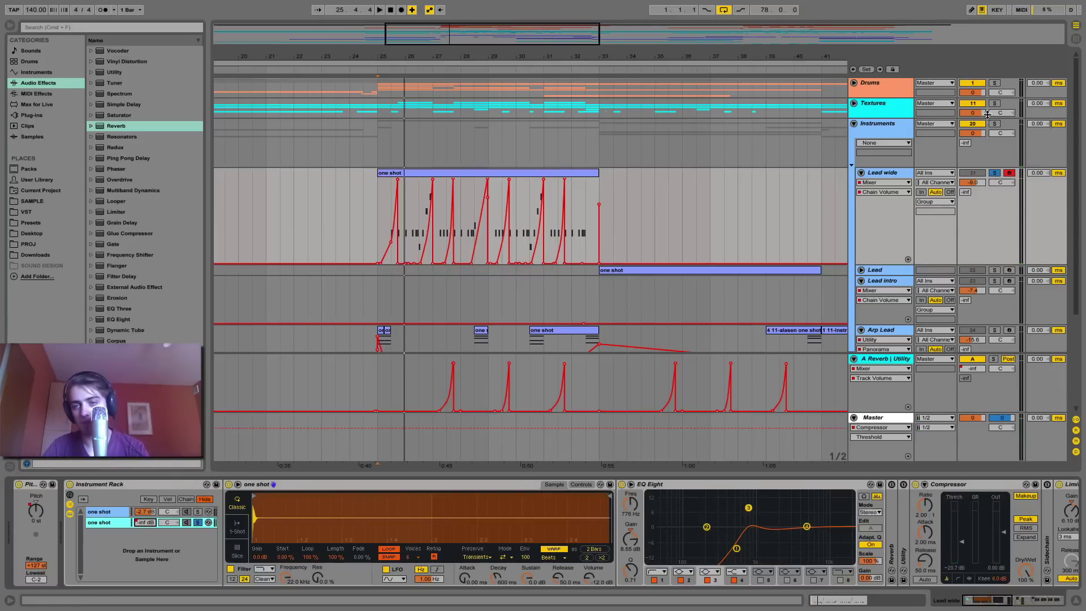
left_click(996, 270)
left_click(647, 270)
key("space")
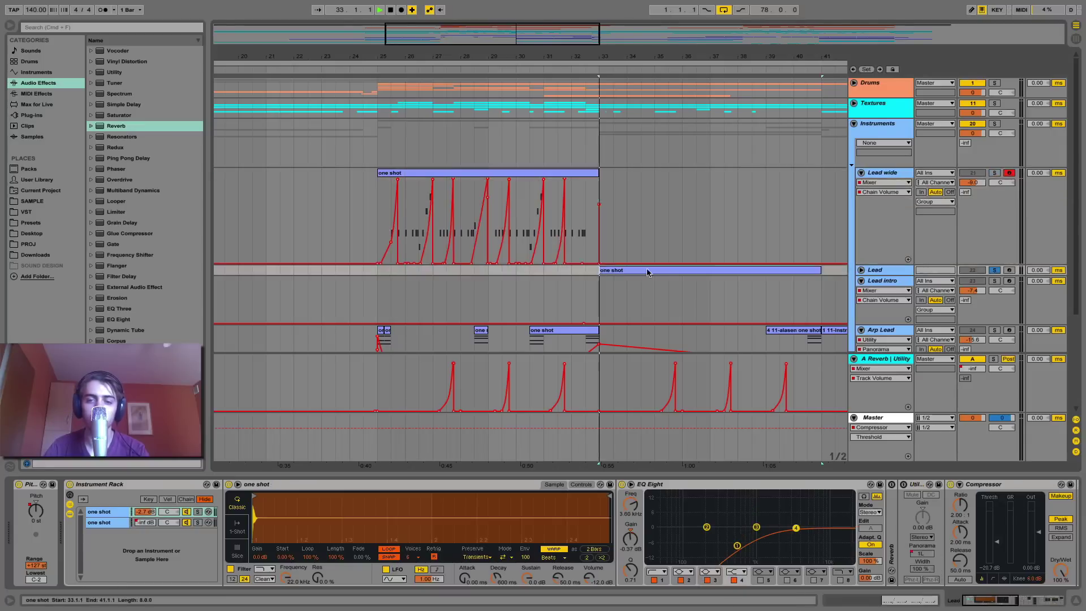
Step: Unfold the Lead track to show its Redux, Panorama and Chain Volume automation, replay the clip from 33.1.1 and inspect its effects
left_click(862, 270)
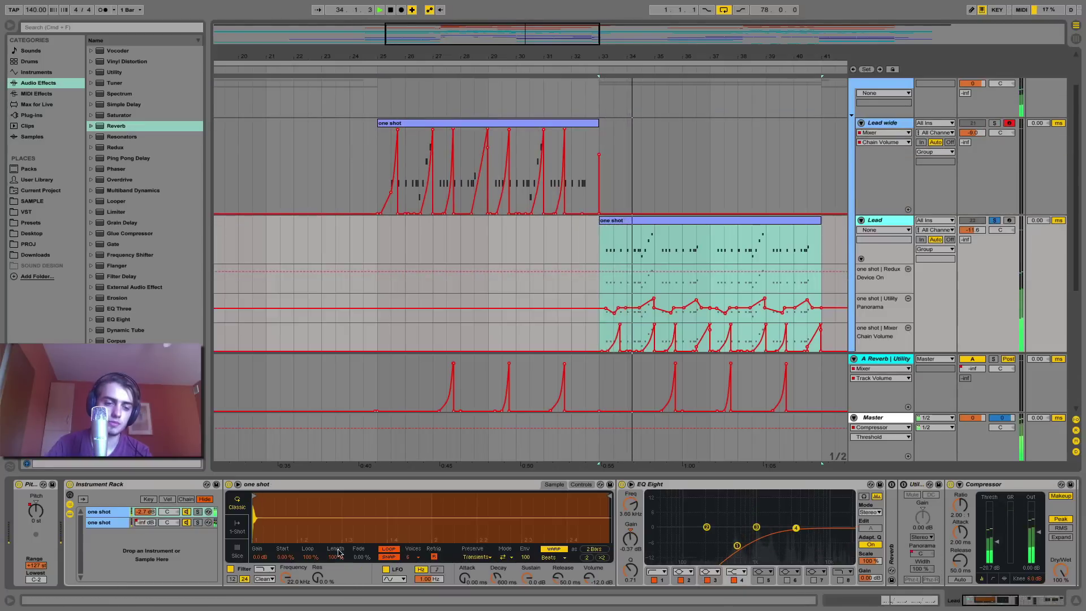
key("space")
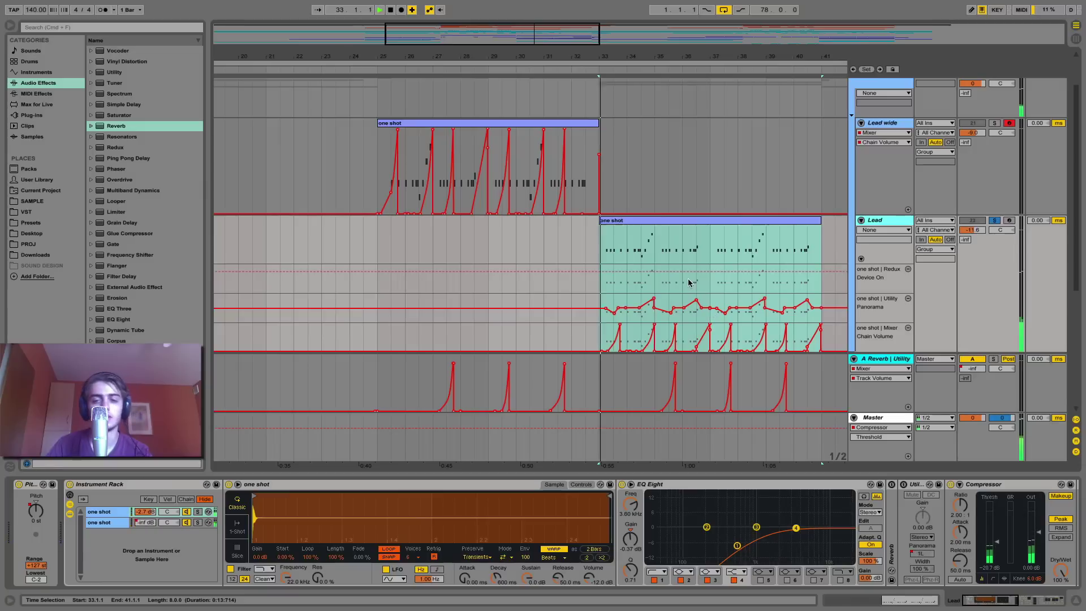
scroll(866, 355, "down", 3)
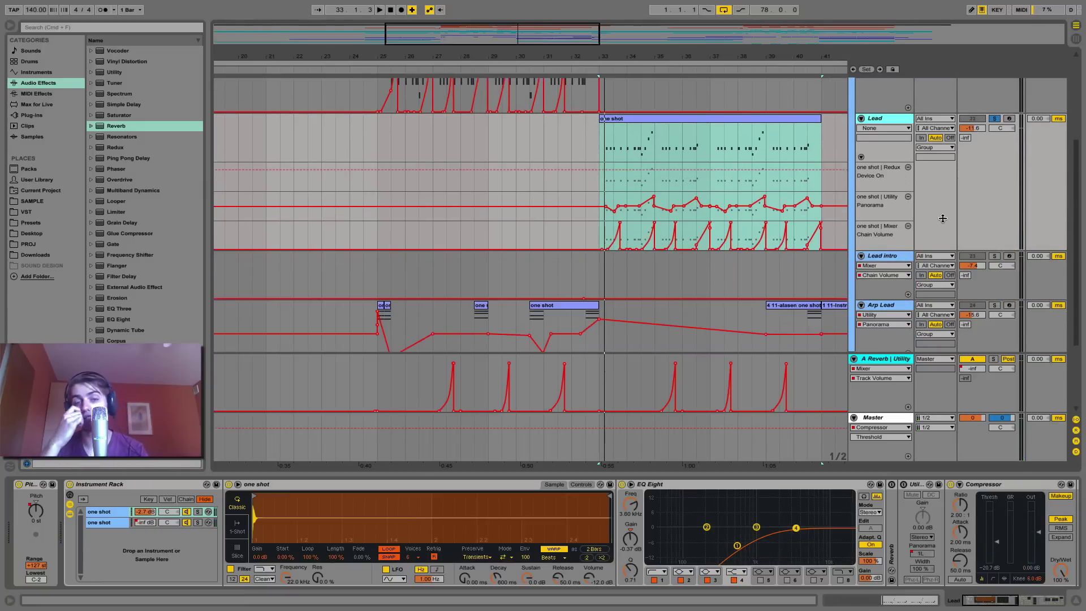
left_click_drag(995, 601, 1008, 600)
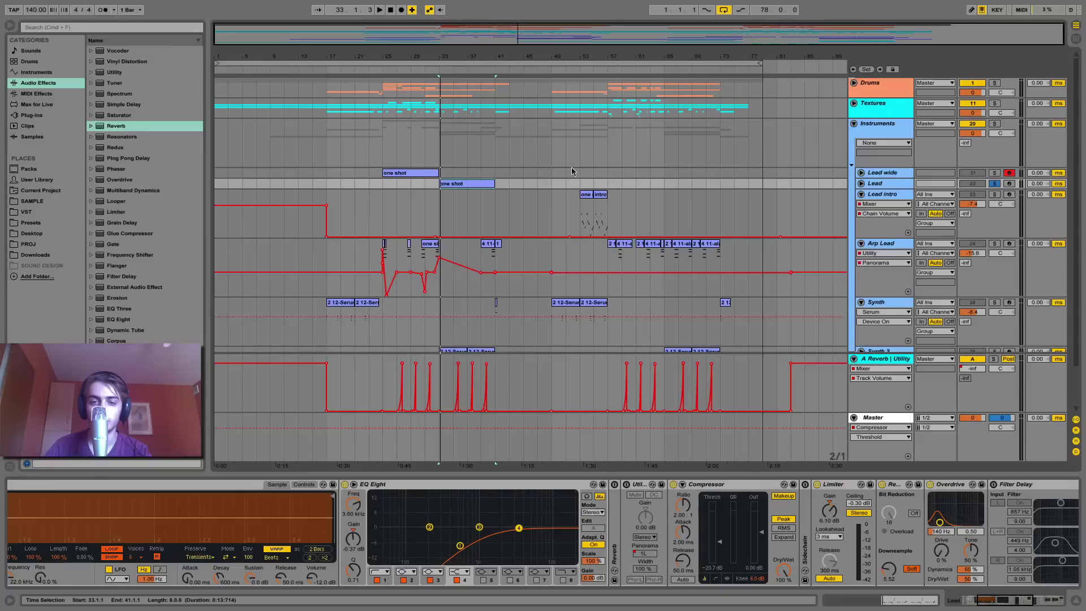
Step: Solo the Lead intro track and play its first clip from 53.1.1
left_click(586, 209)
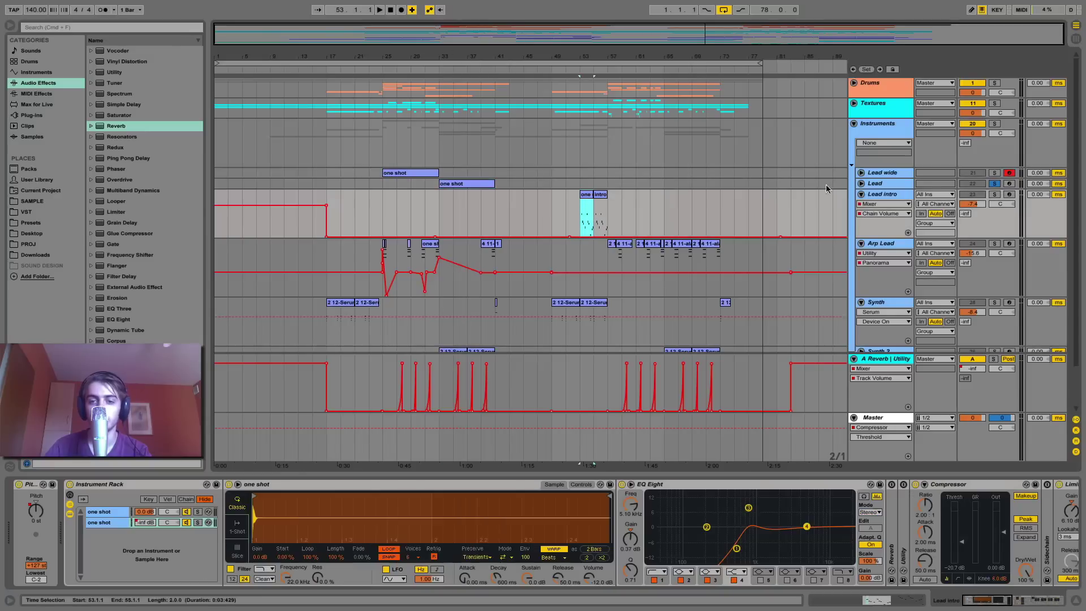
left_click(994, 195)
key("space")
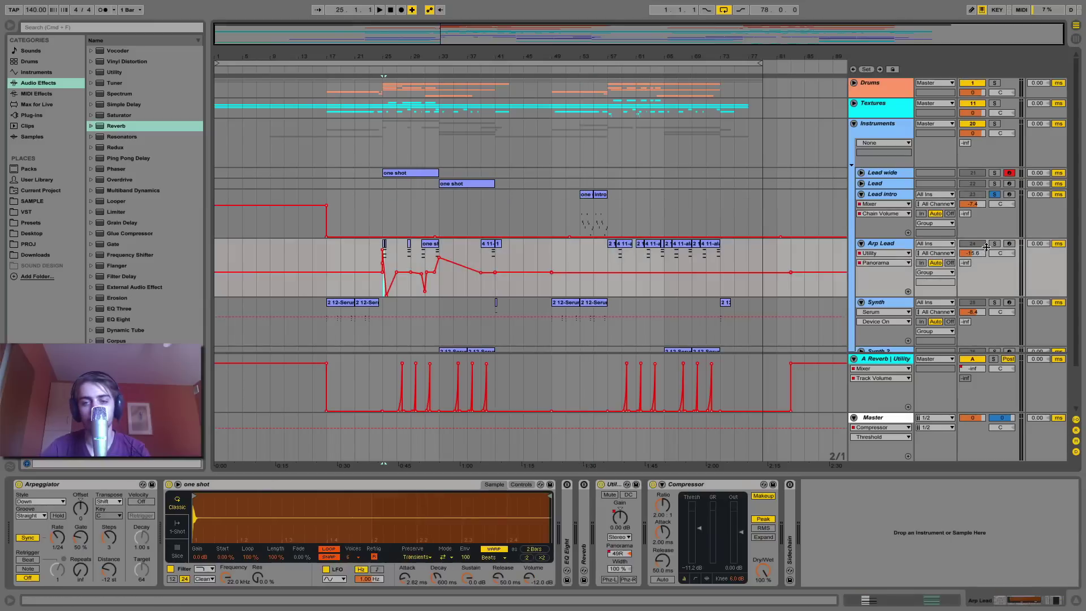
Step: Solo the Arp Lead track and audition its first one shot clip from 25.1.1
left_click_drag(365, 56, 363, 153)
left_click(994, 244)
key("space")
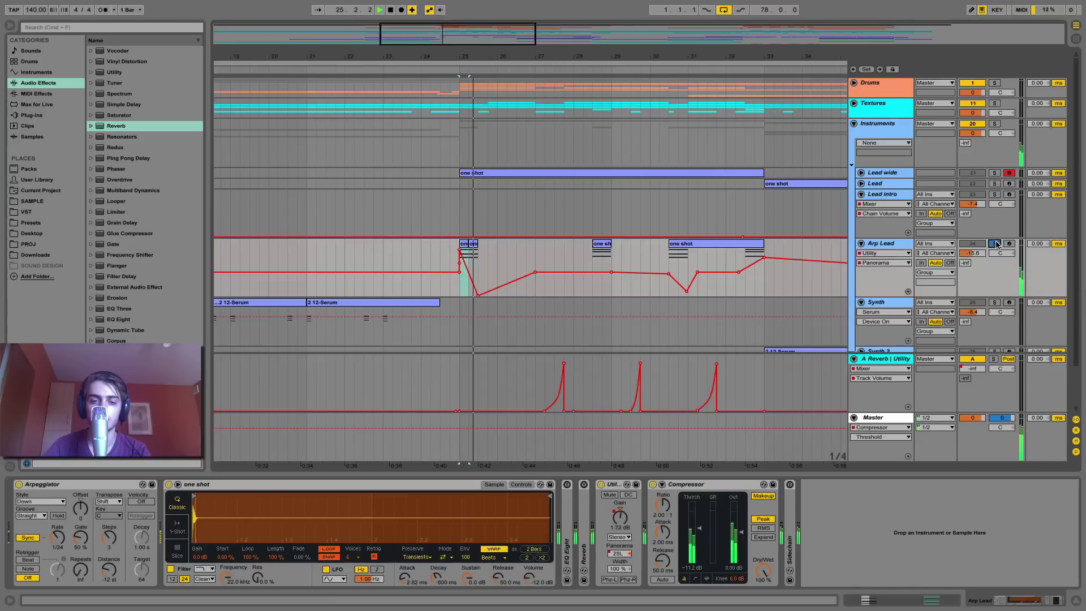
left_click(880, 243)
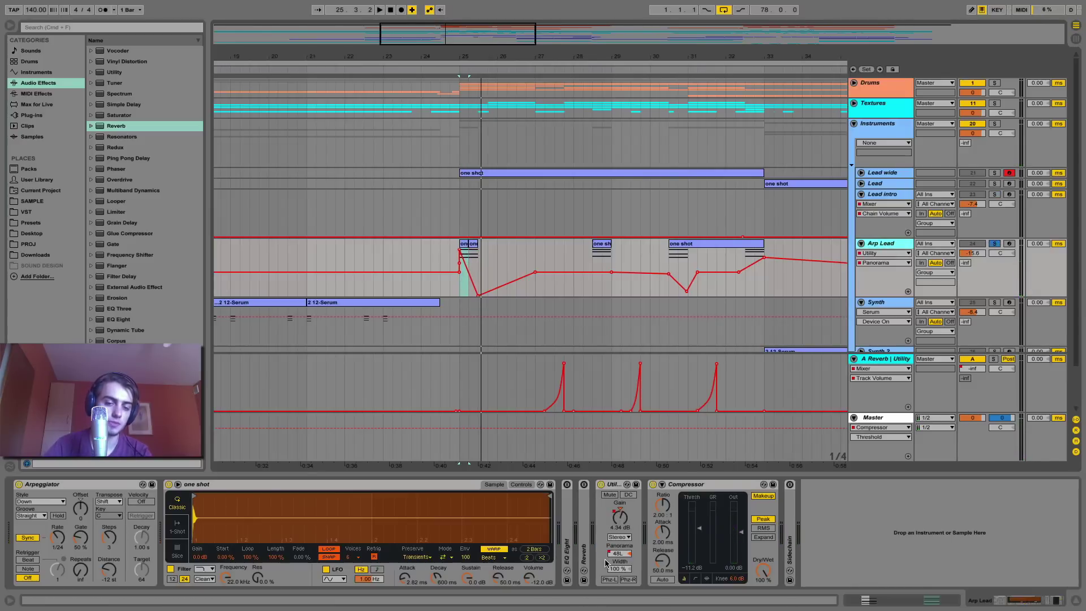
Step: Select the Arp Lead's Arpeggiator, view the notes of the one shot clip at 25.1.1, and return to the device chain
left_click(51, 484)
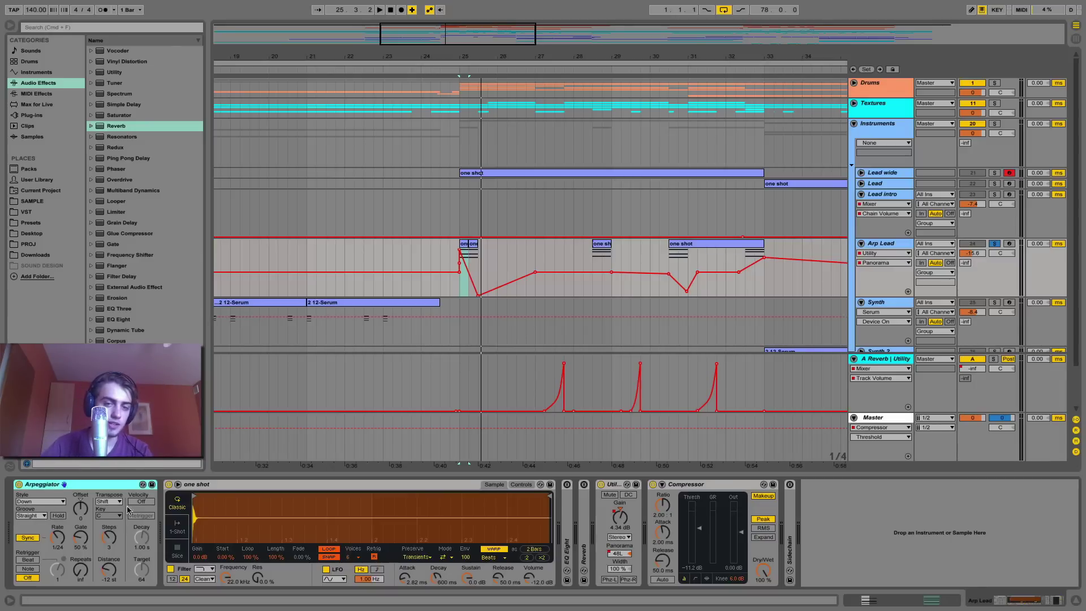
double_click(466, 244)
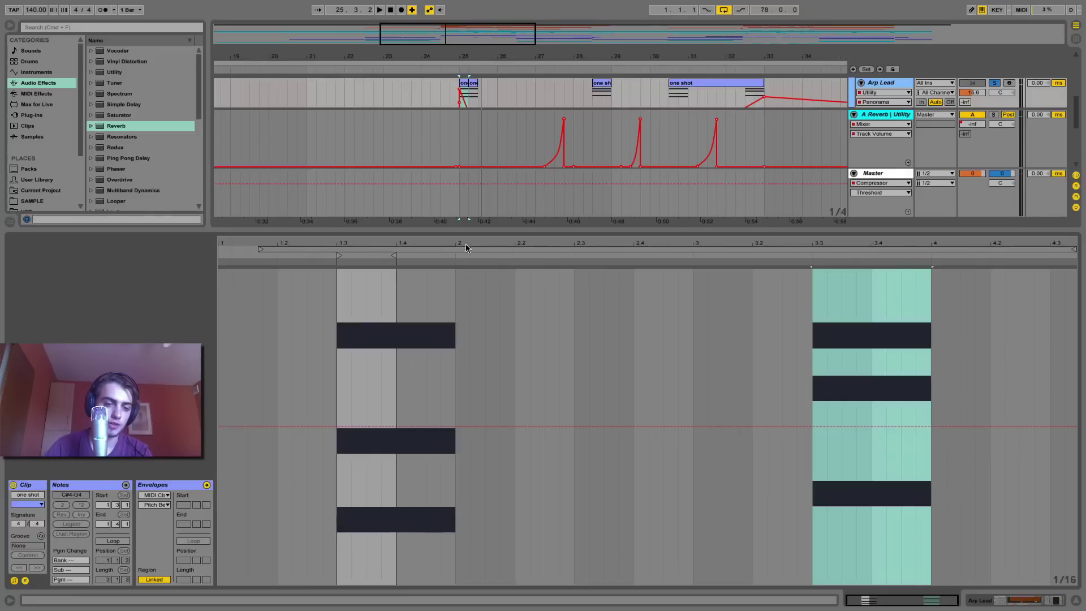
key("shift+Tab")
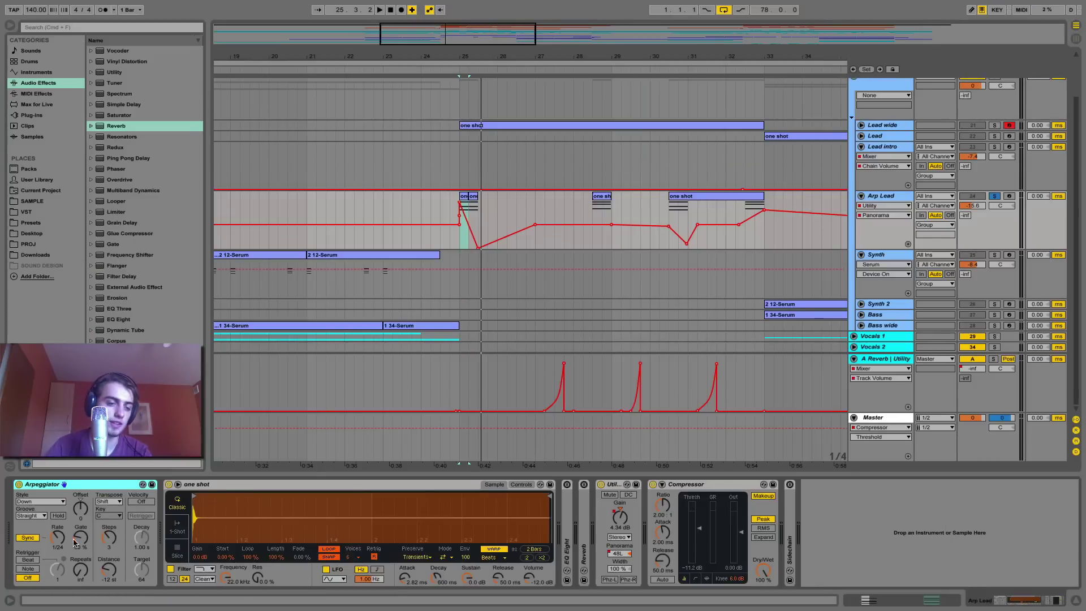
Step: Inspect the Arpeggiator's Style options and its Rate, Steps and Distance settings on the Arp Lead track
left_click(48, 505)
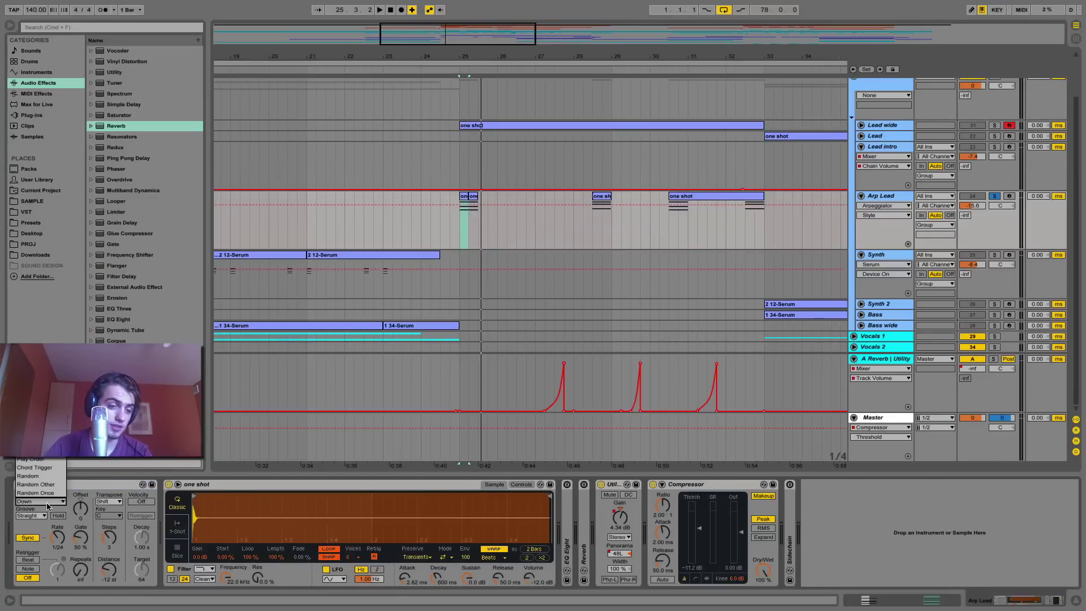
left_click(44, 501)
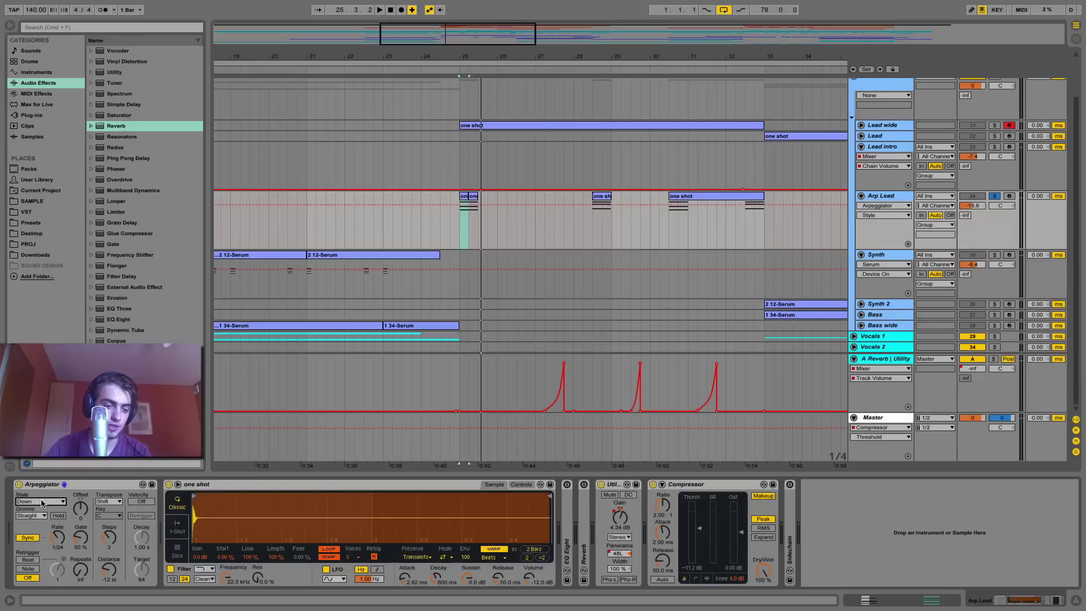
left_click(57, 538)
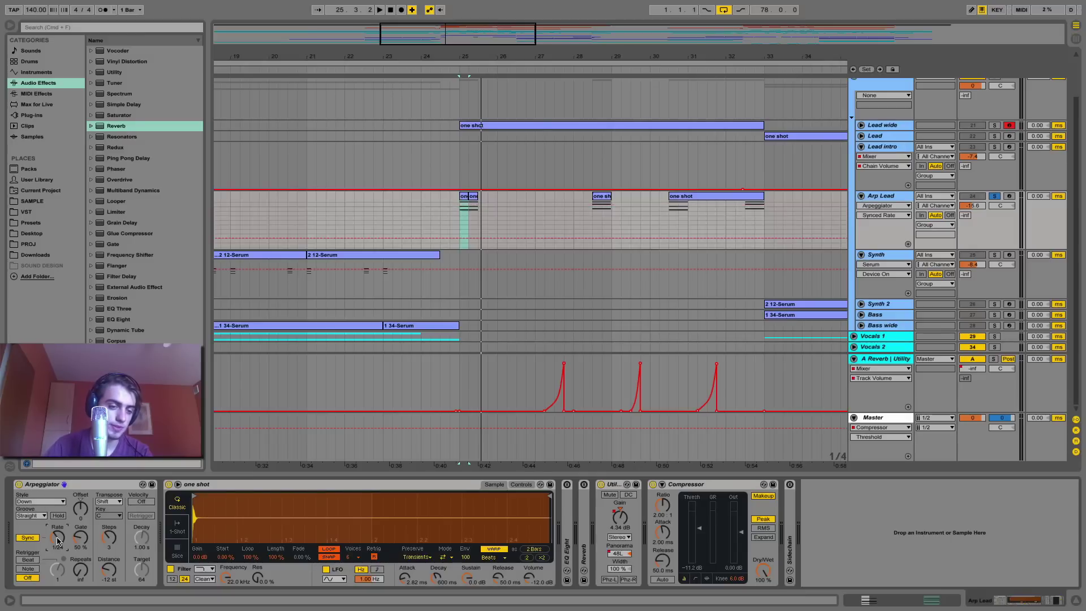
left_click(106, 538)
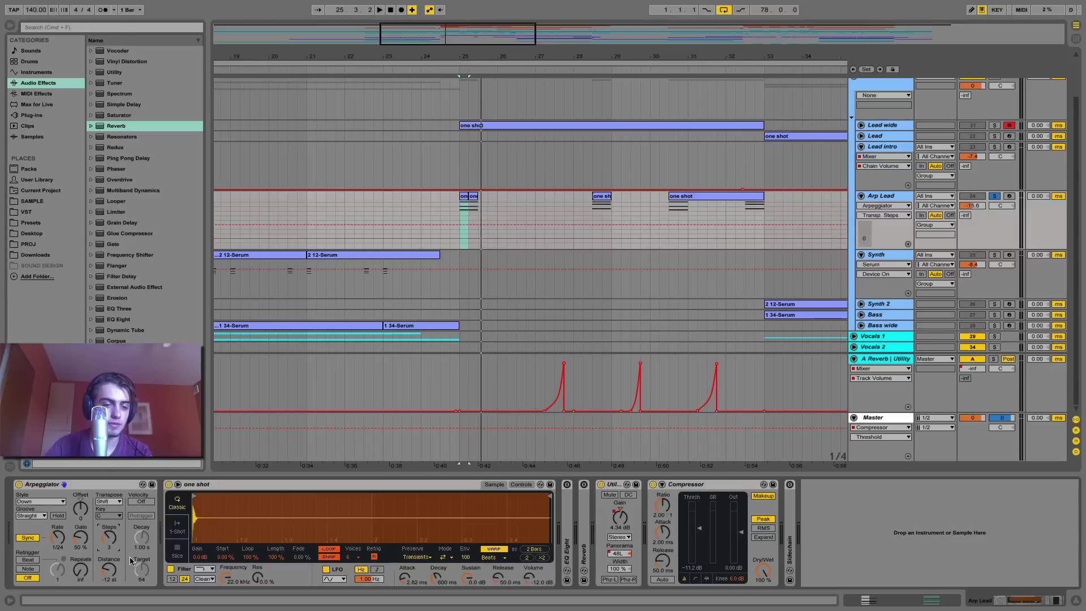
left_click(111, 578)
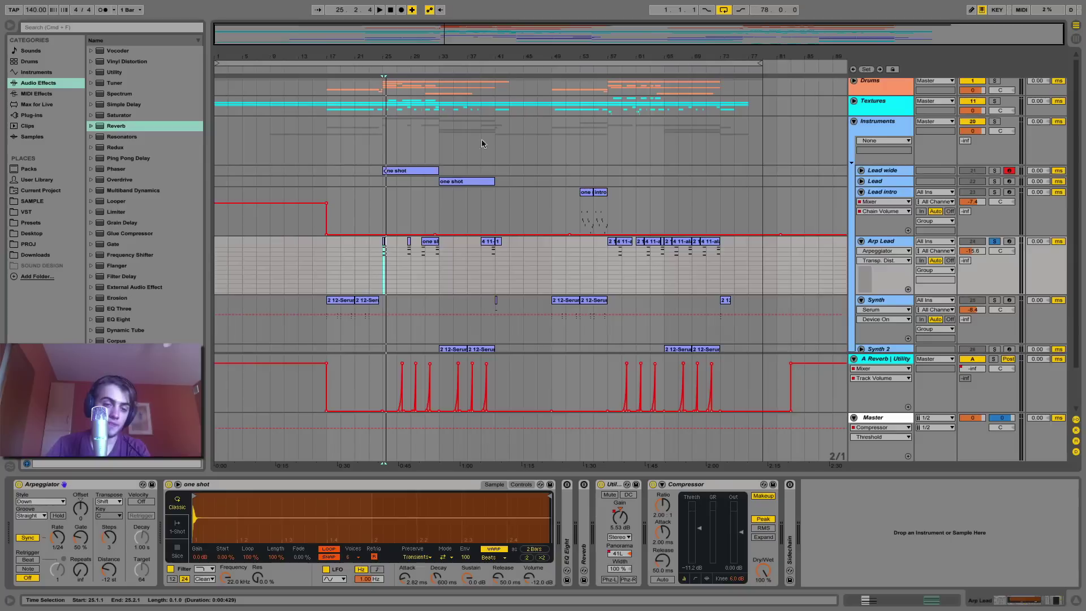
Step: Audition the Arp Lead clip at 28.3.1 and view its clip details briefly
left_click(408, 242)
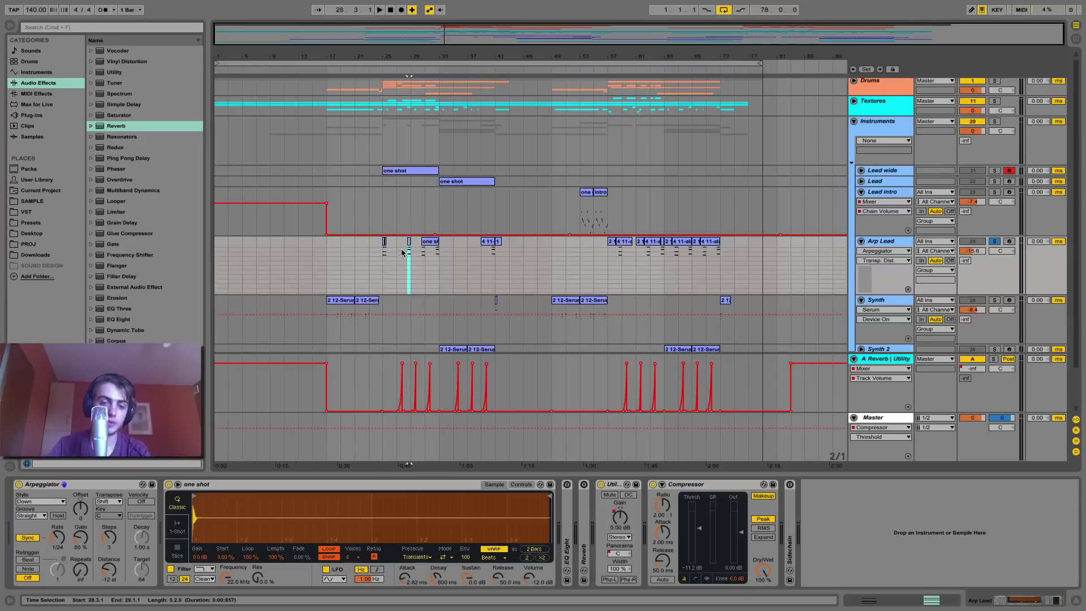
key("space")
key("space")
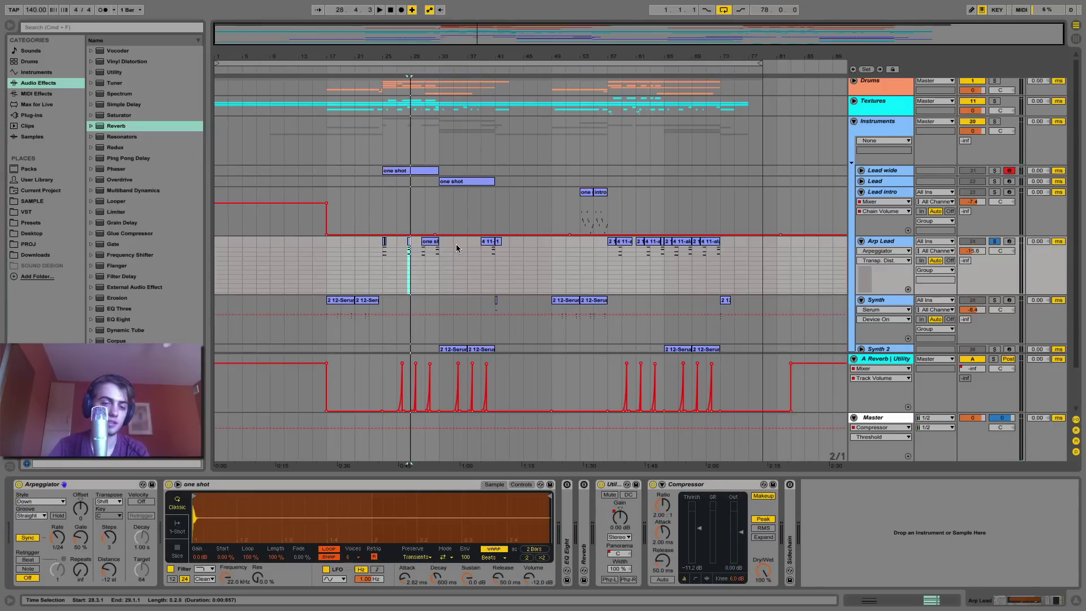
key("shift+Tab")
key("shift+Tab")
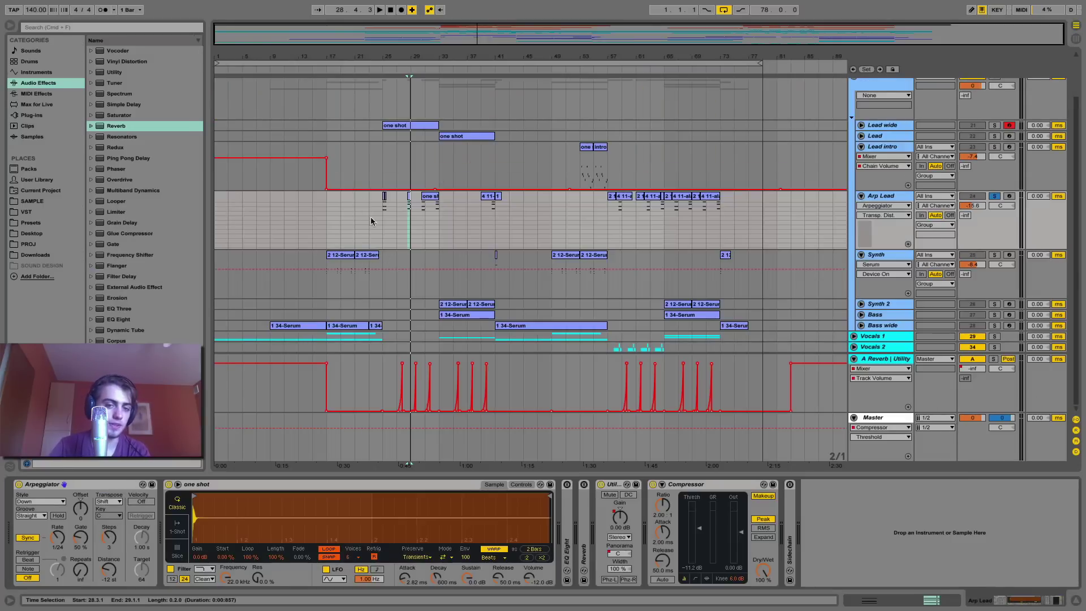
scroll(755, 175, "up", 3)
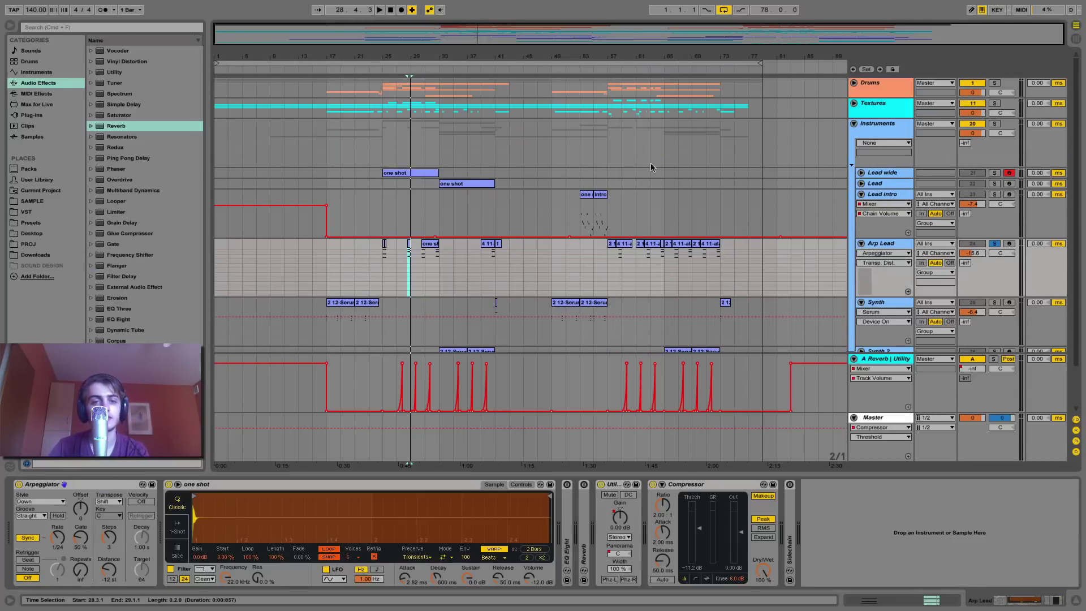
Step: Unfold the Textures group, solo the Phone track and play it from 28.3.1
left_click(854, 83)
left_click(854, 83)
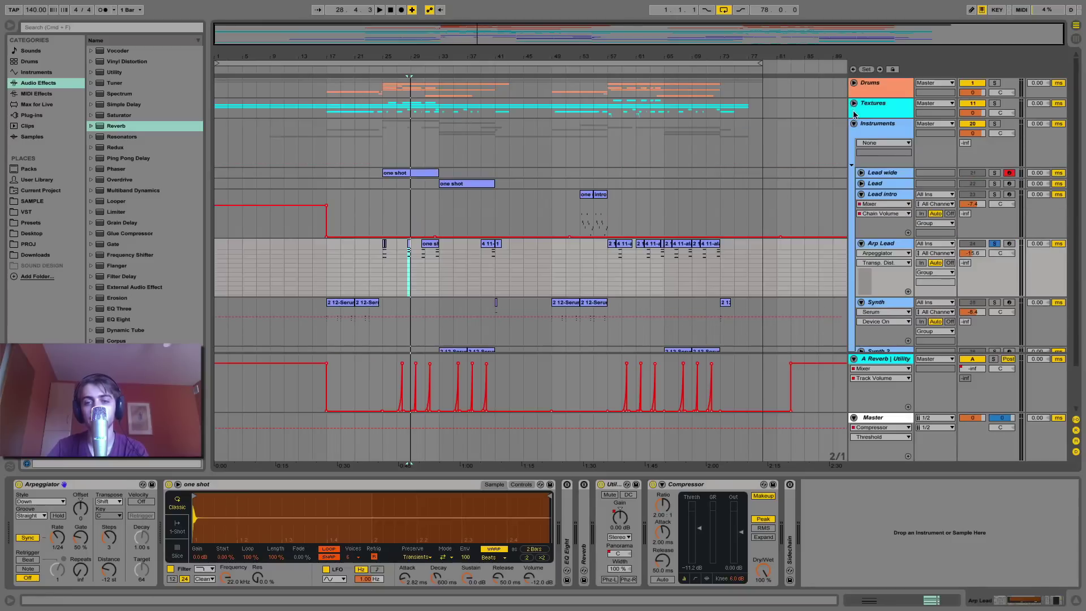
left_click(854, 104)
scroll(459, 213, "down", 10)
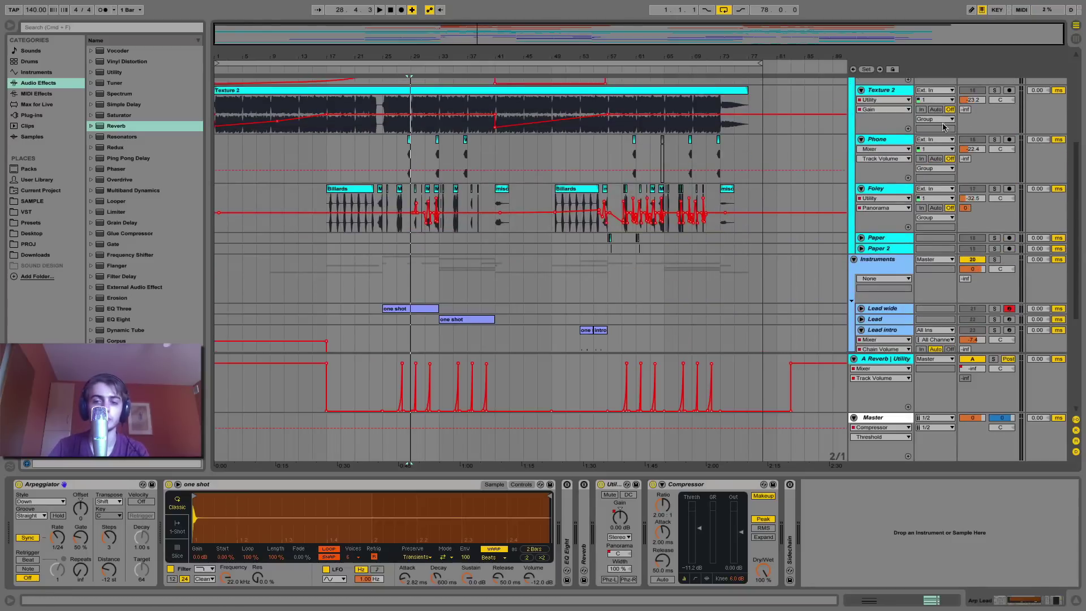
left_click(994, 140)
key("space")
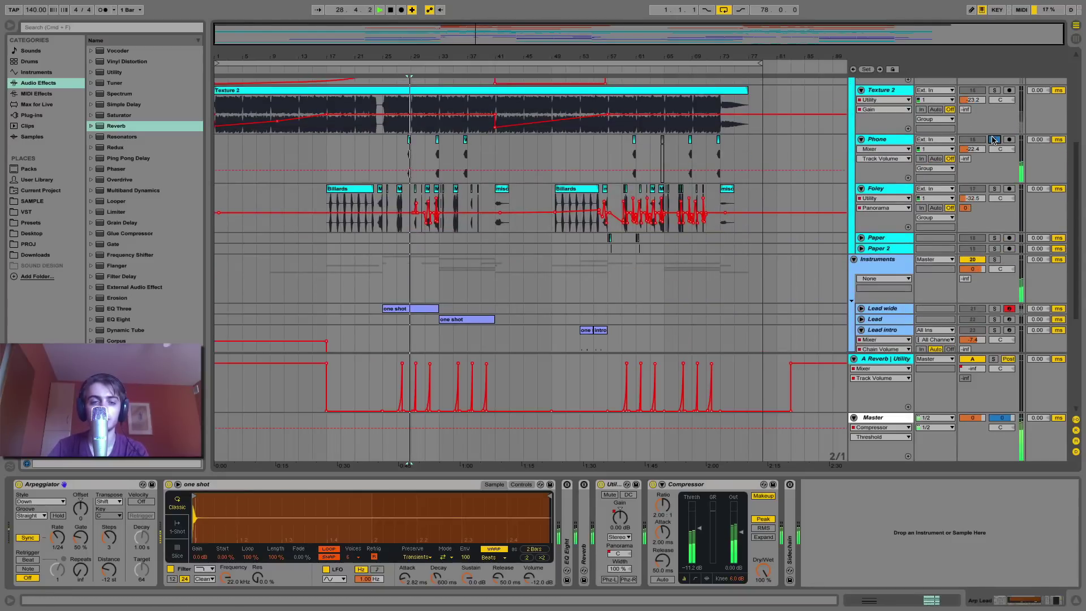
key("space")
scroll(633, 188, "down", 10)
key("space")
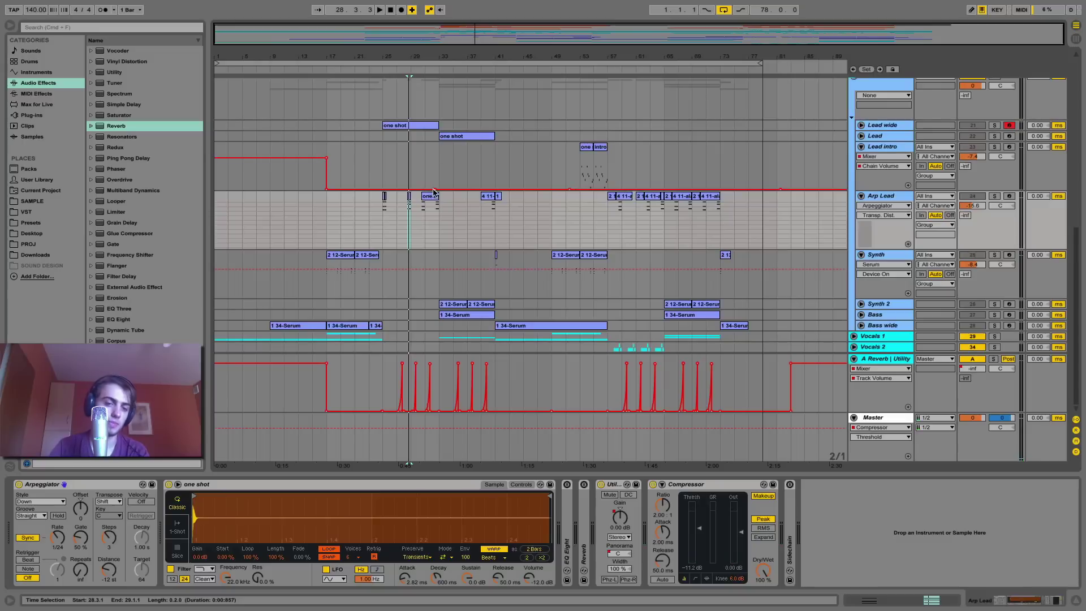
Step: Solo the Synth track and audition its first 2 12-Serum clip from 17.1.1
left_click_drag(316, 57, 318, 130)
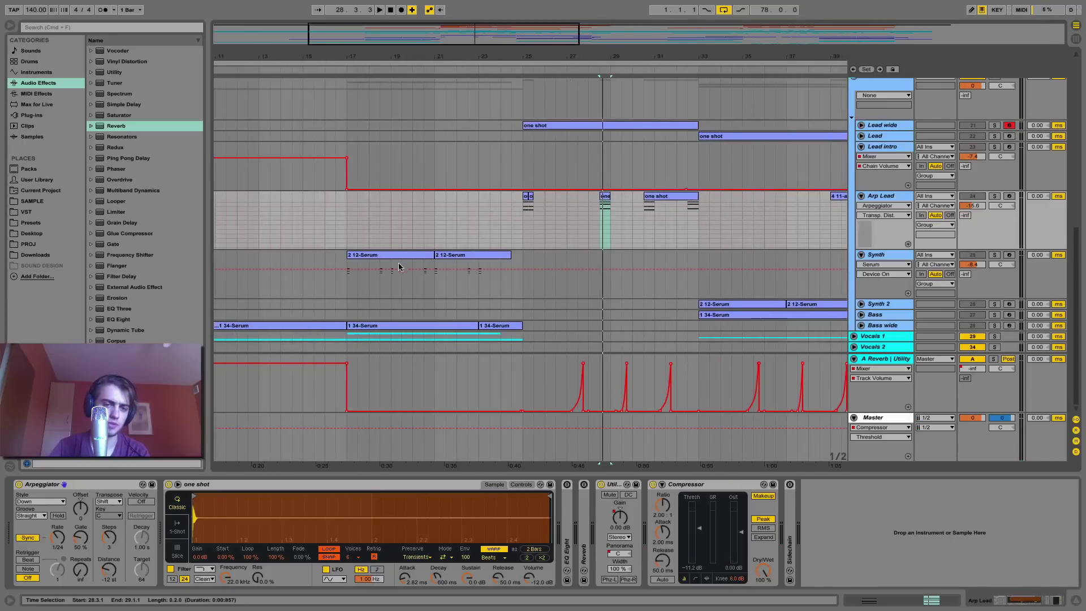
left_click(397, 255)
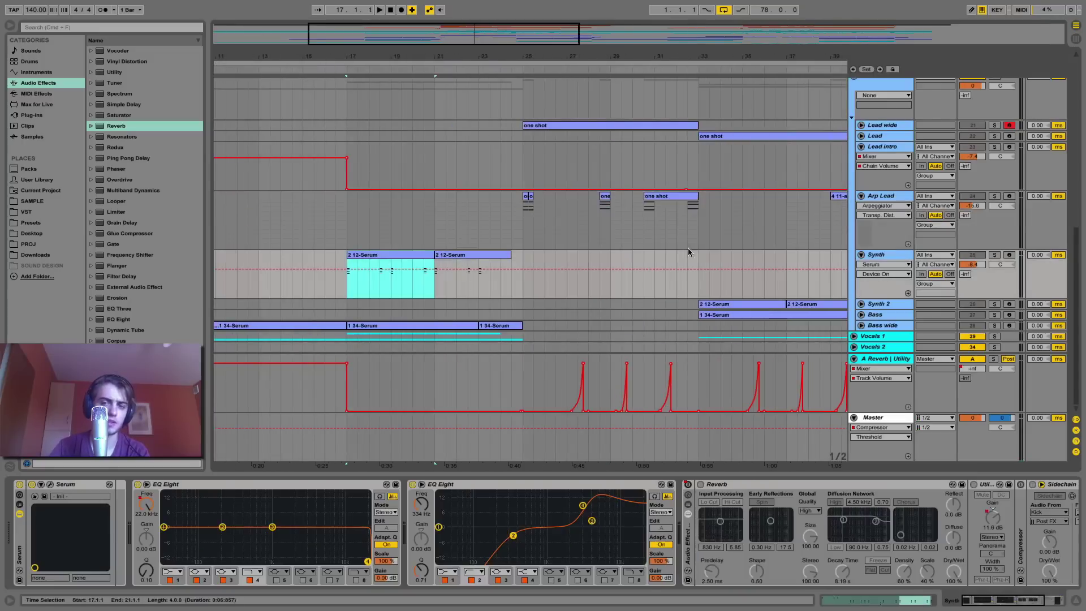
left_click(994, 255)
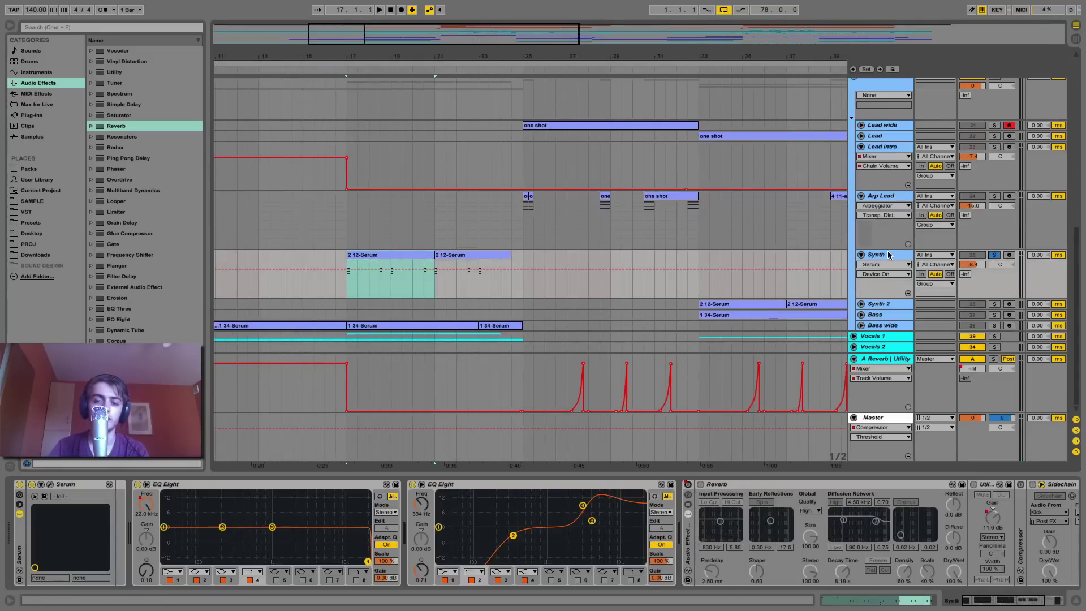
left_click(375, 255)
key("space")
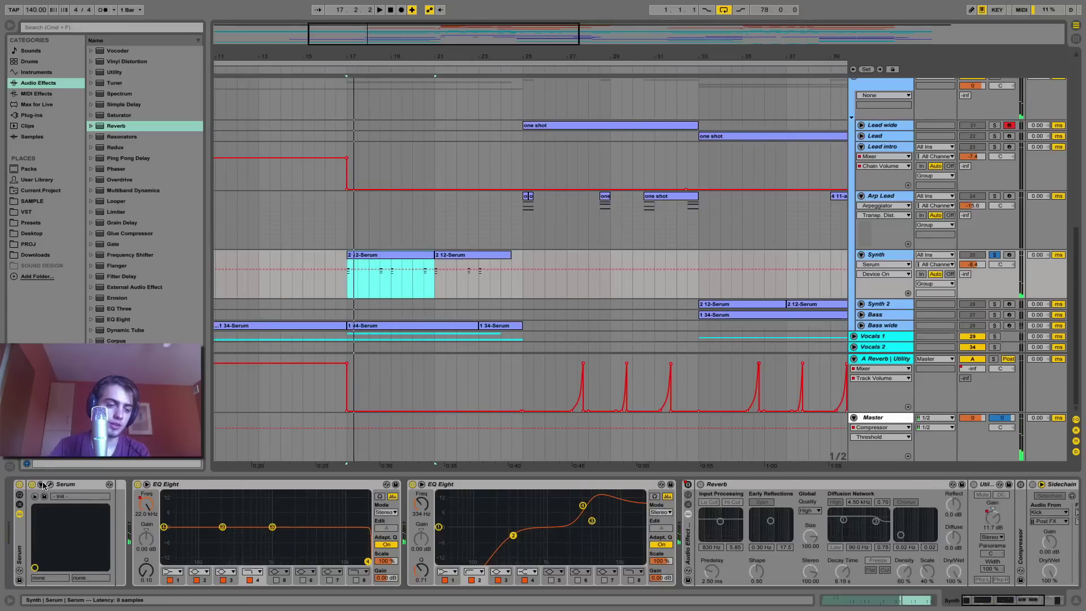
Step: Open the Synth track's Serum instrument to examine its oscillators, close it, and look over the effects that follow
left_click(50, 485)
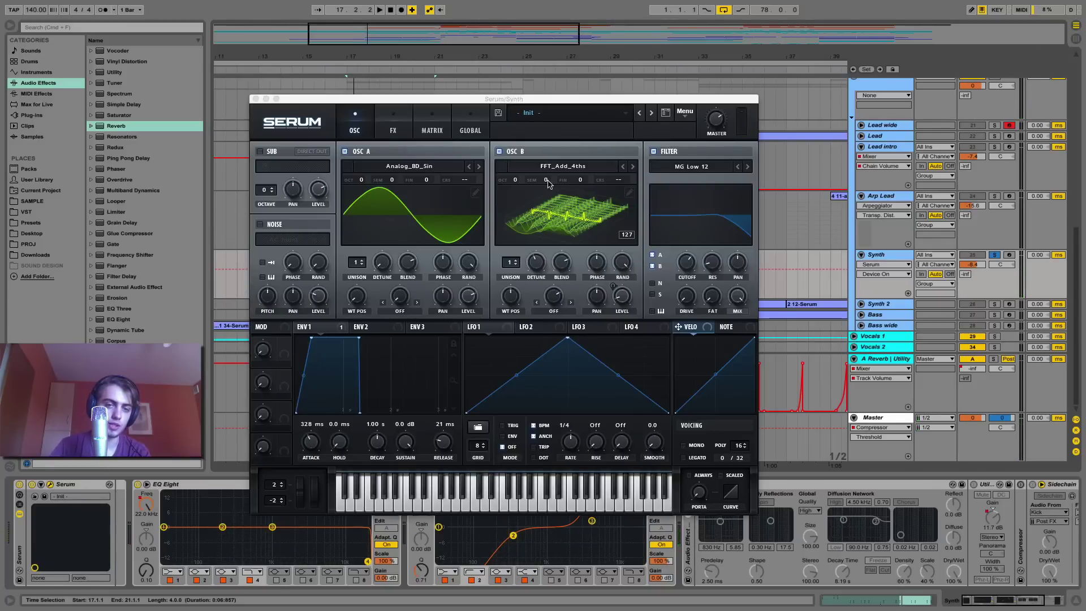
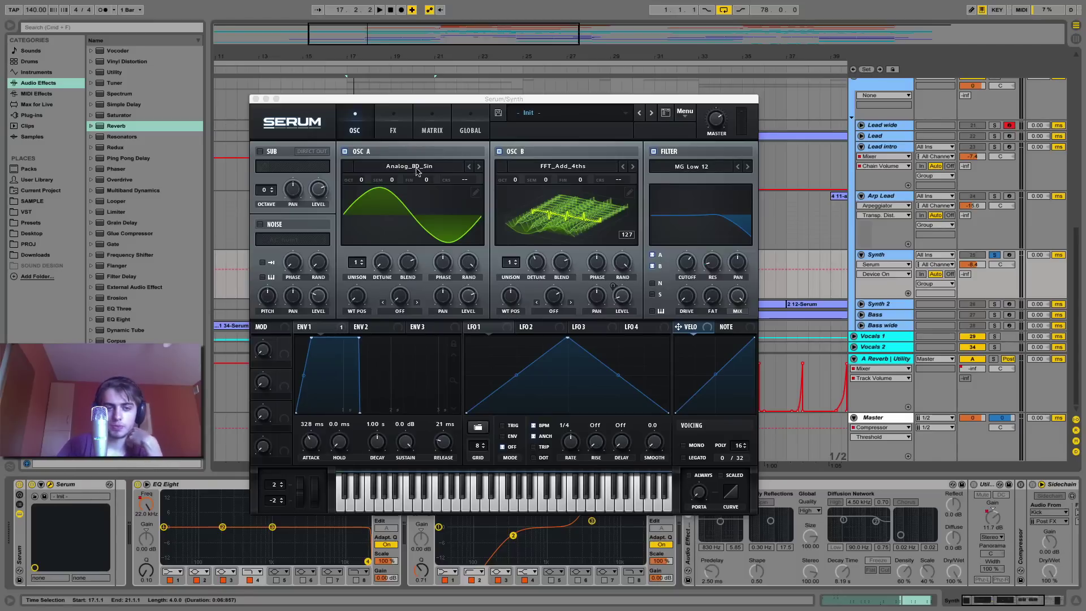
left_click(256, 99)
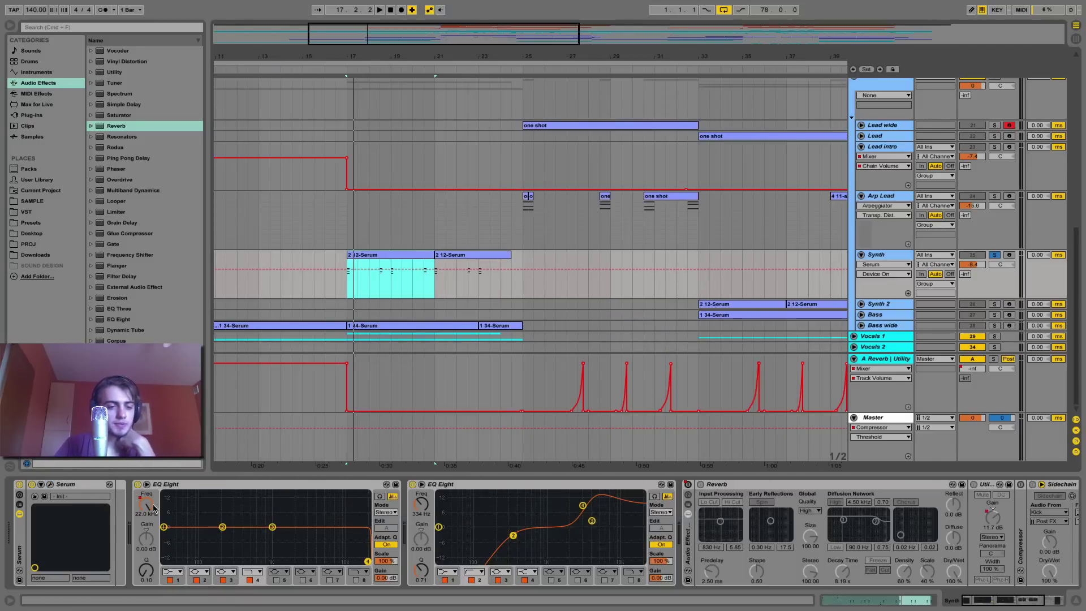
left_click_drag(148, 505, 148, 511)
Step: Select the short Synth clip at 41.1.1 and audition it with its effect rack automation shown
left_click(496, 255)
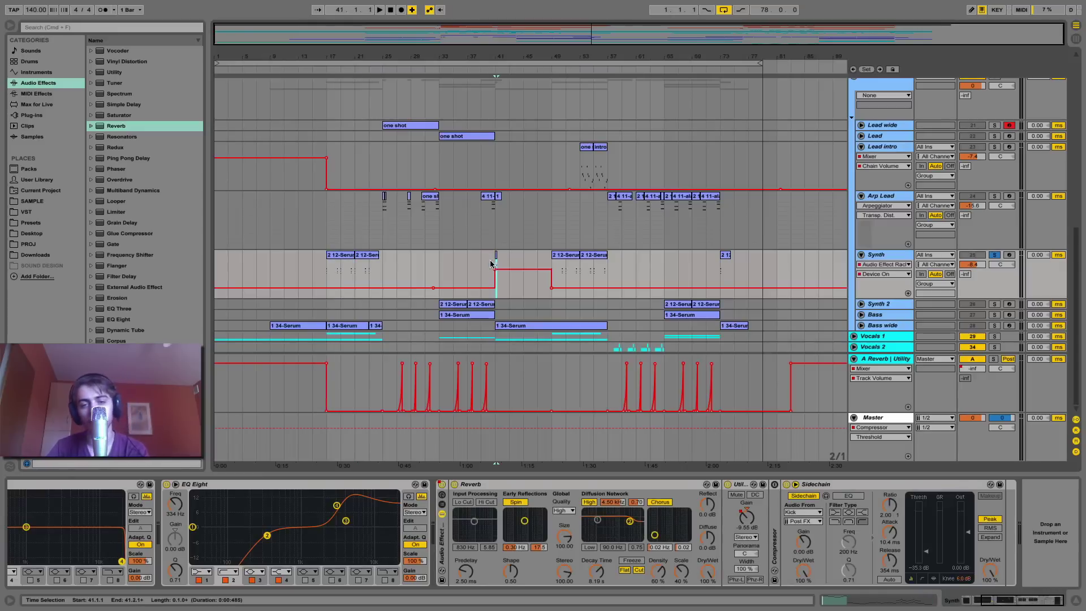
scroll(522, 104, "up", 2)
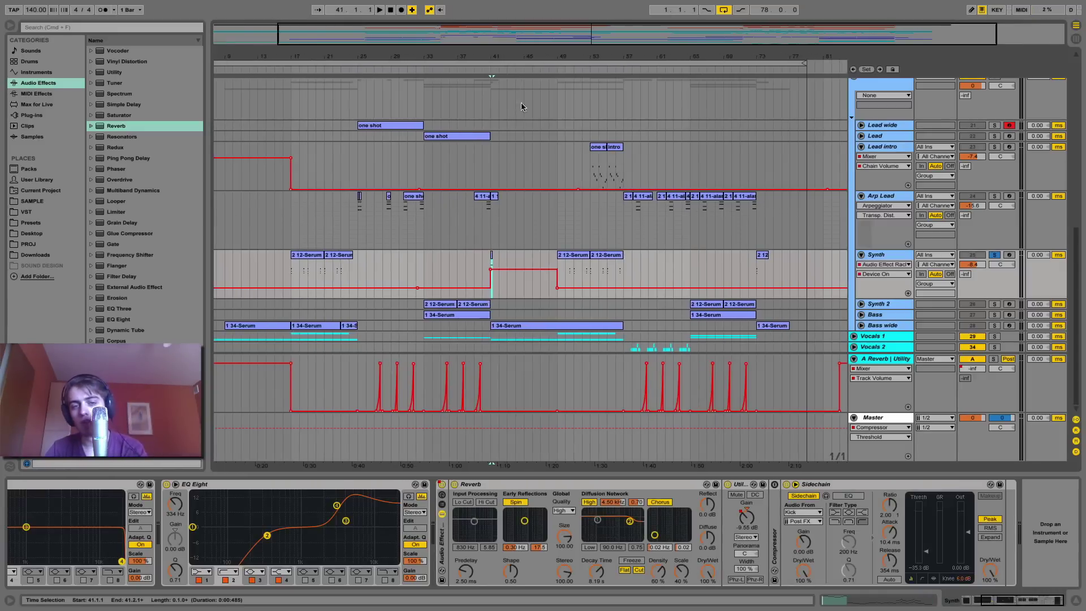
key("space")
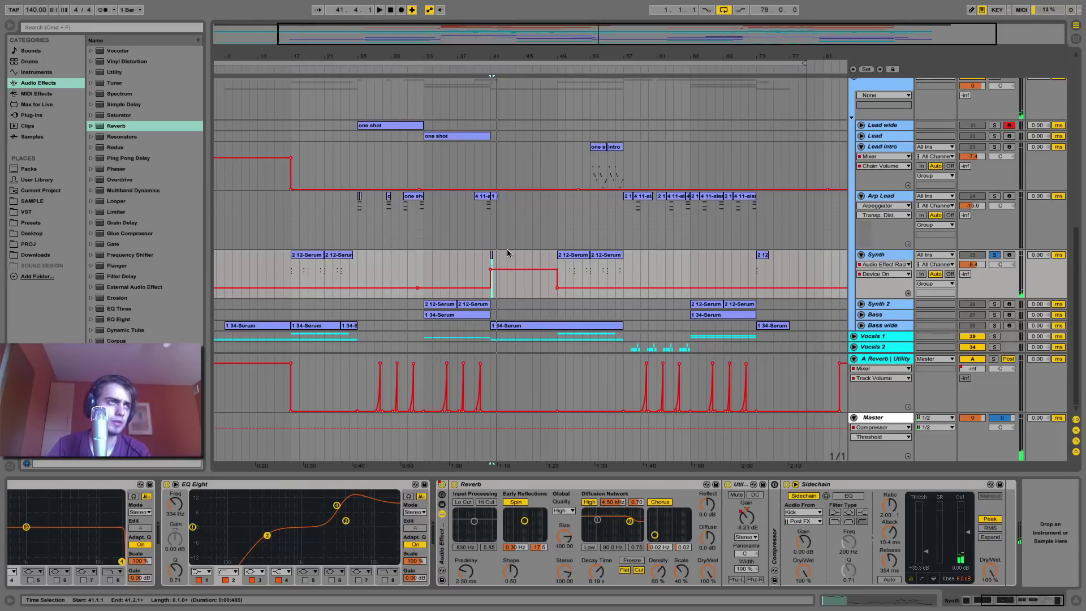
Step: Unsolo the Synth track, play the full mix from 40.1.1, and reselect the short Synth clip at 41.1.1
left_click(994, 255)
left_click(482, 156)
key("space")
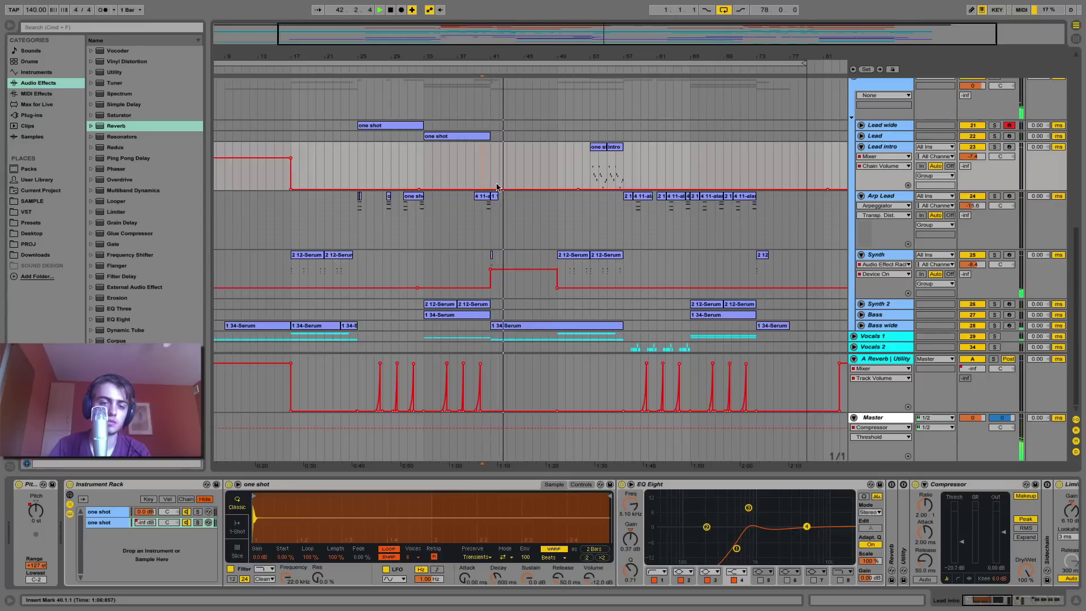
key("space")
left_click(491, 255)
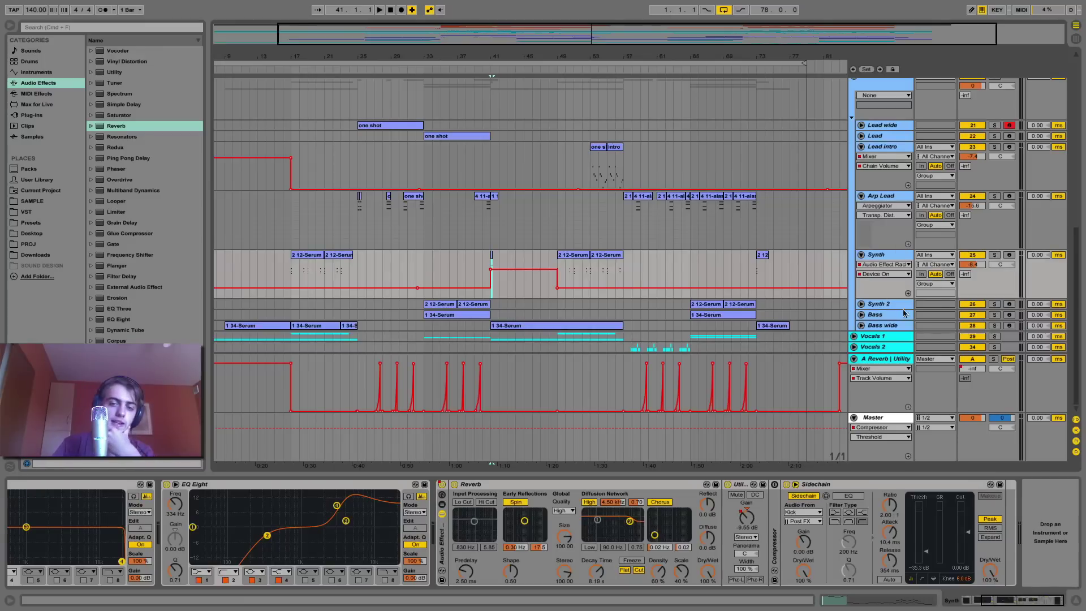
Step: Solo and unfold the Synth 2 track, and play its first 2 12-Serum clip from 33.1.1
left_click(994, 303)
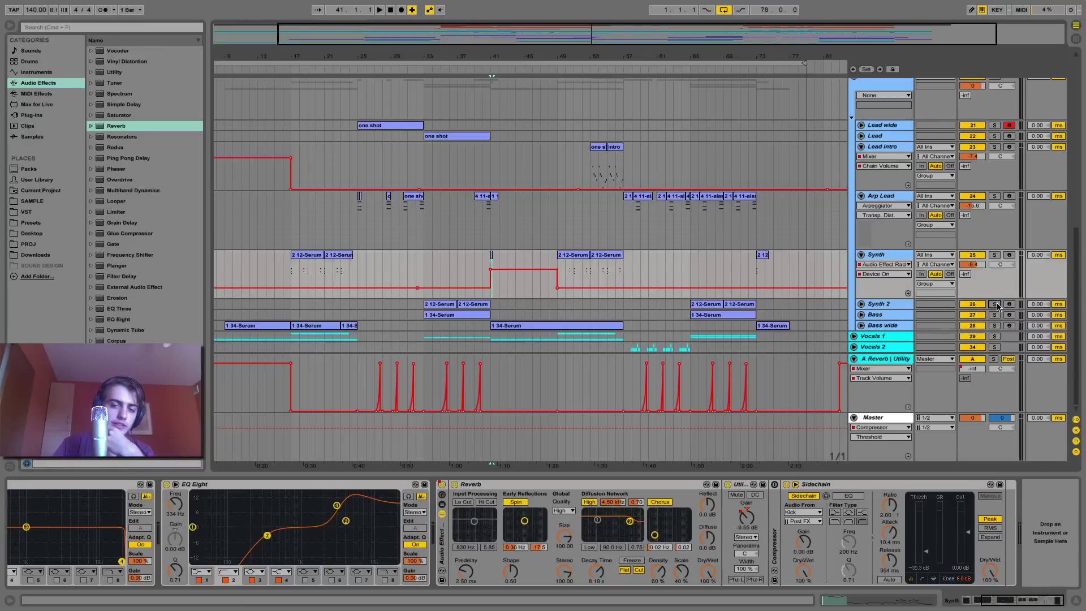
left_click(861, 304)
left_click_drag(457, 327, 421, 327)
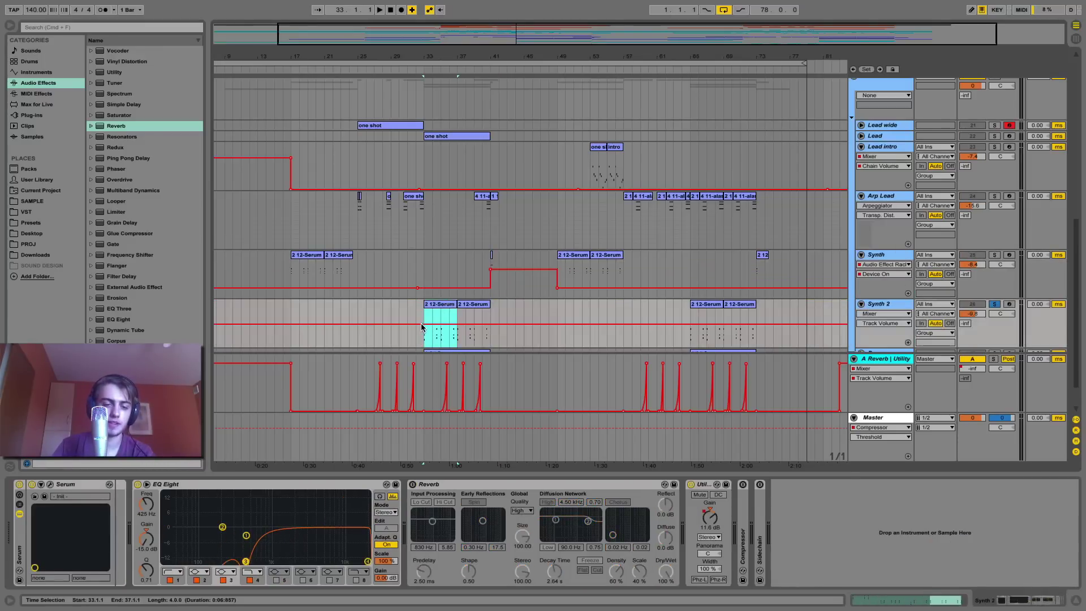
key("space")
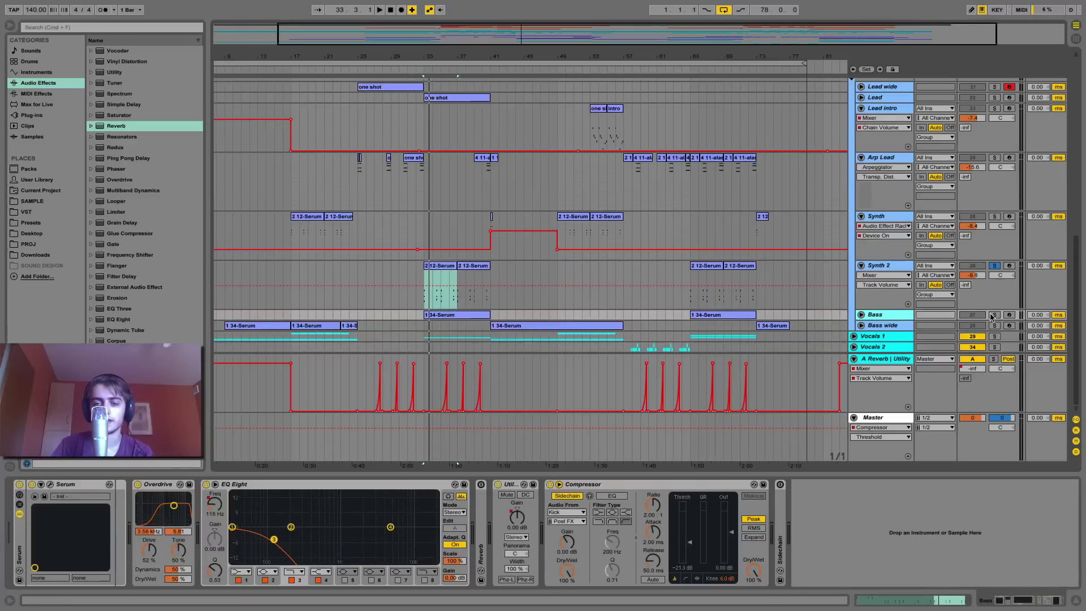
Step: Solo and unfold the Bass track, and play its first 1 34-Serum clip from 33.1.1
left_click(994, 315)
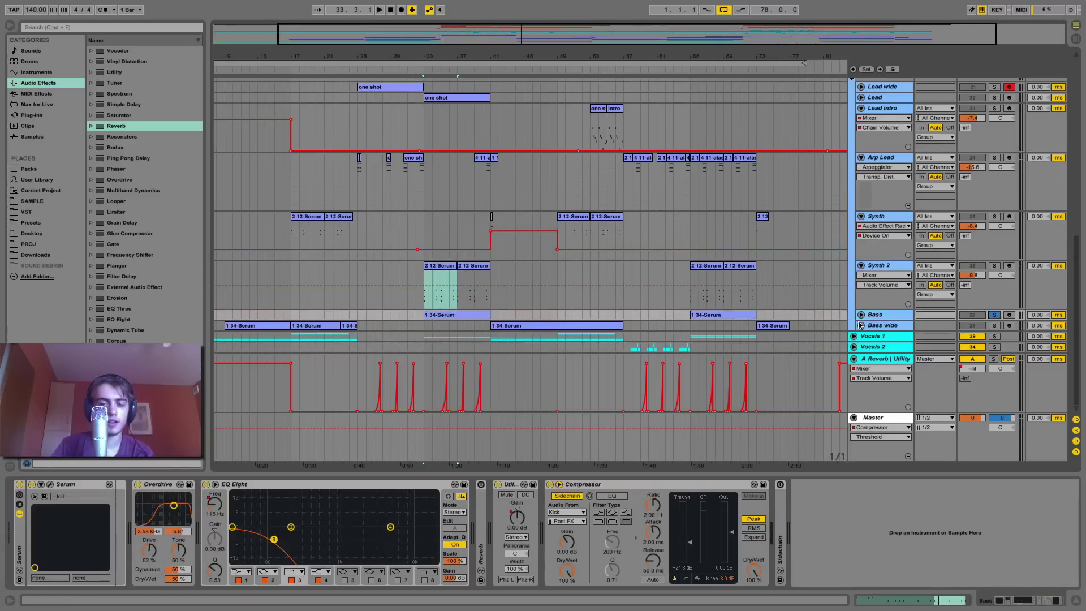
left_click(860, 317)
left_click(436, 240)
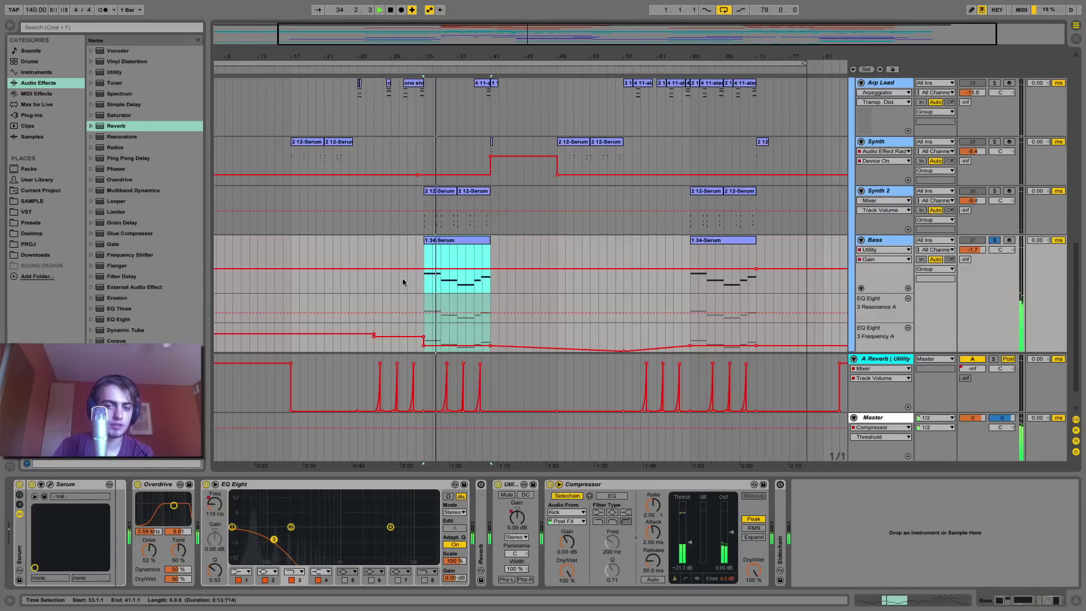
Step: Open the Bass track's Serum instrument and inspect the unison voices of oscillator A
left_click(40, 486)
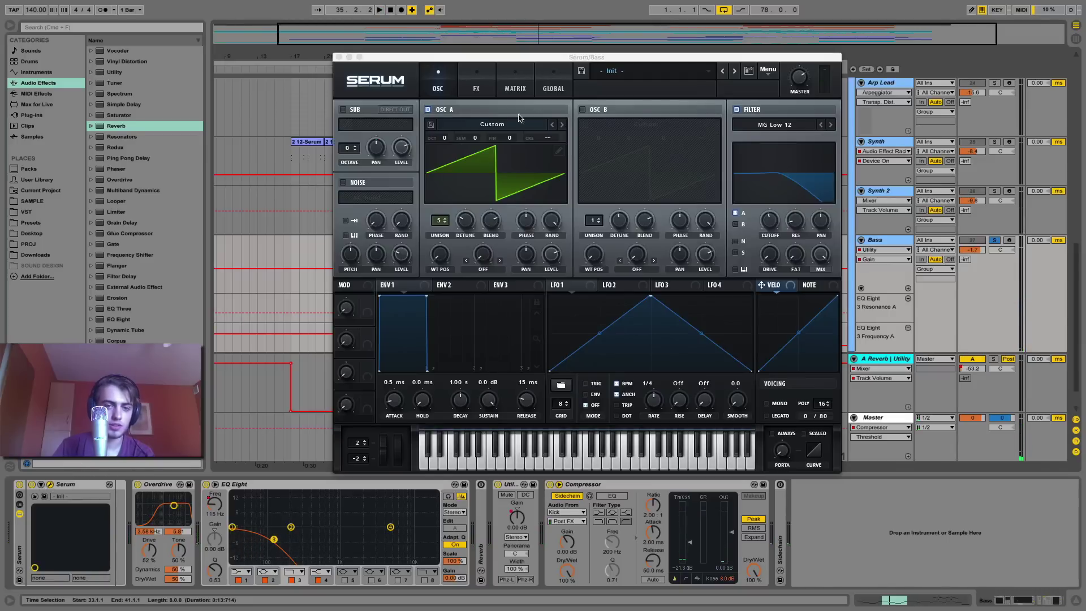
left_click(440, 221)
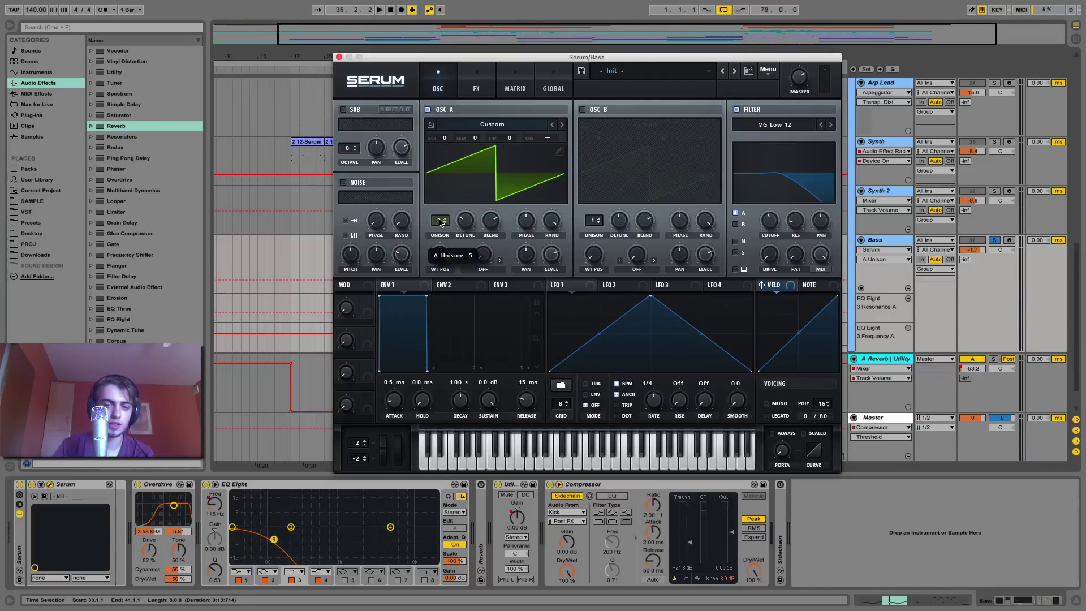
Step: Inspect the detune of oscillator A in the Bass track's Serum and close the plug-in window
left_click(469, 228)
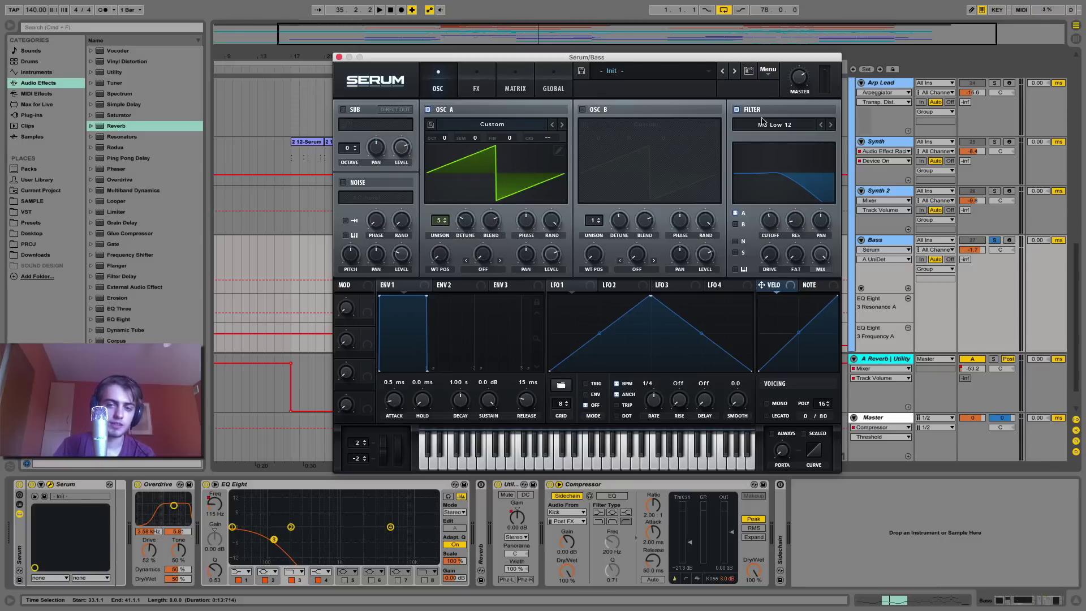
left_click(339, 58)
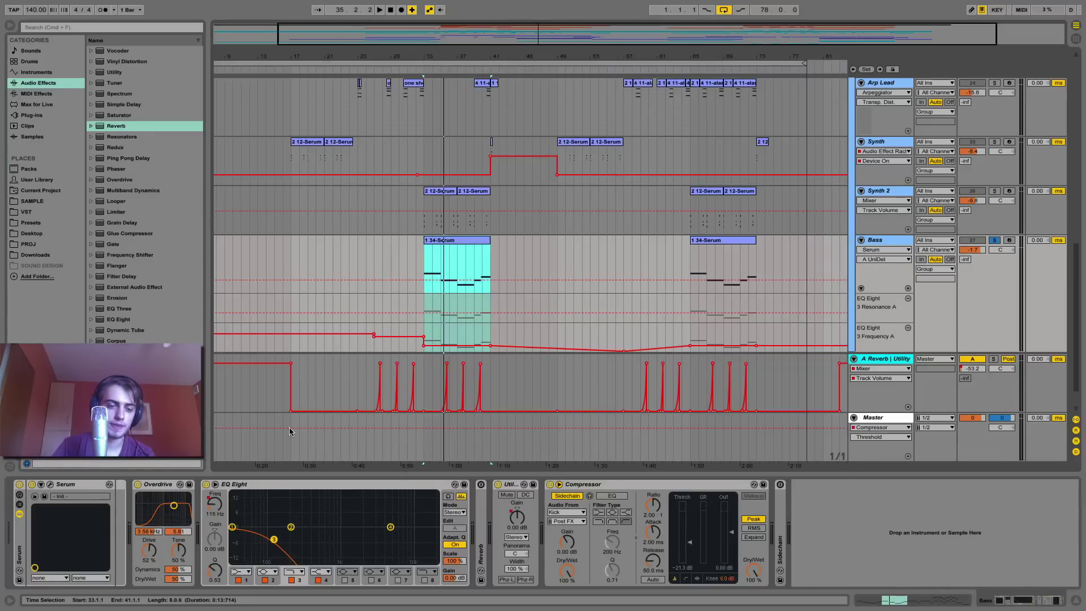
Step: Examine the Bass track's EQ Eight, Overdrive and kick-sidechained Compressor while playing its first 1 34-Serum clip from 33.1.1
left_click(265, 487)
left_click(155, 485)
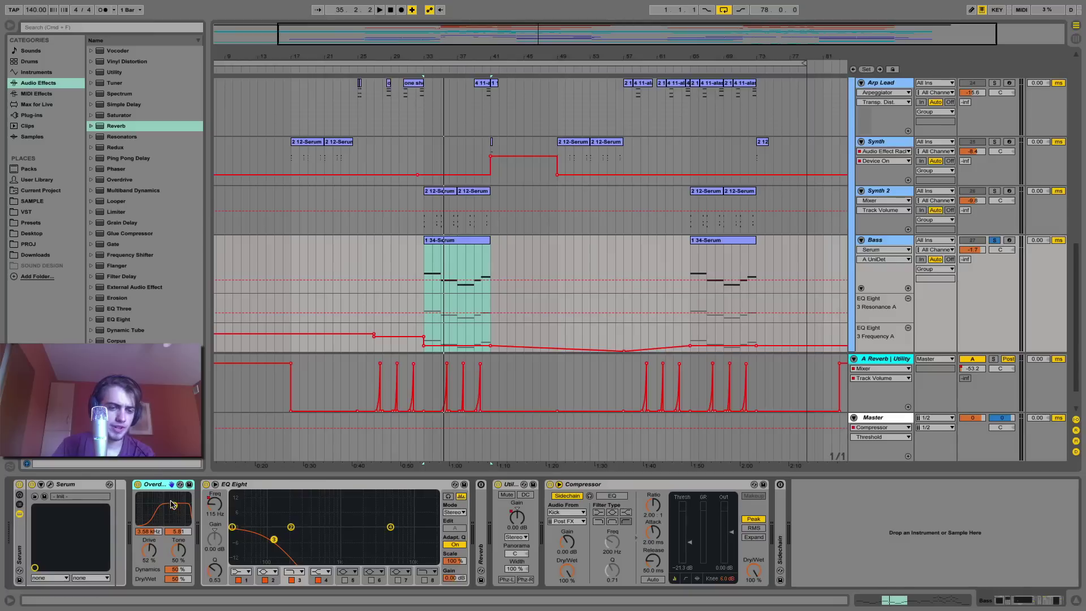
key("space")
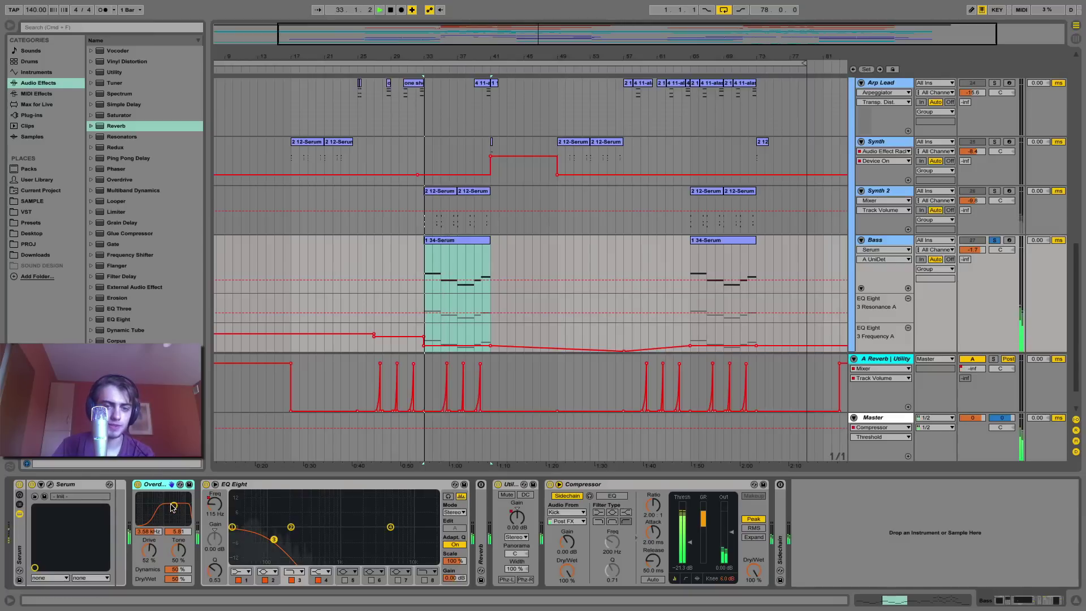
key("space")
left_click(456, 241)
scroll(357, 315, "down", 2)
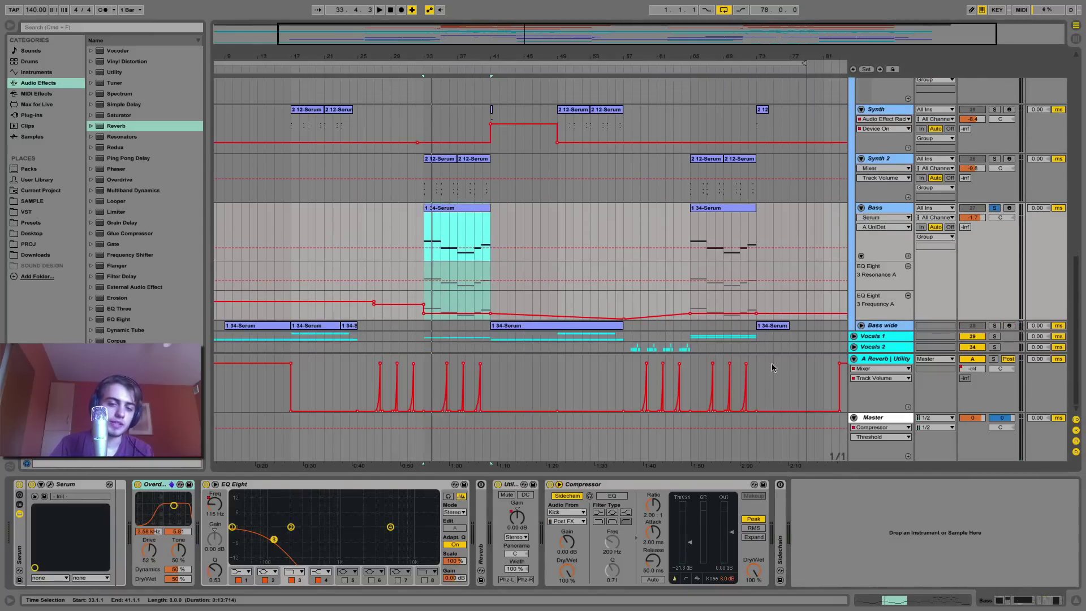
left_click(594, 495)
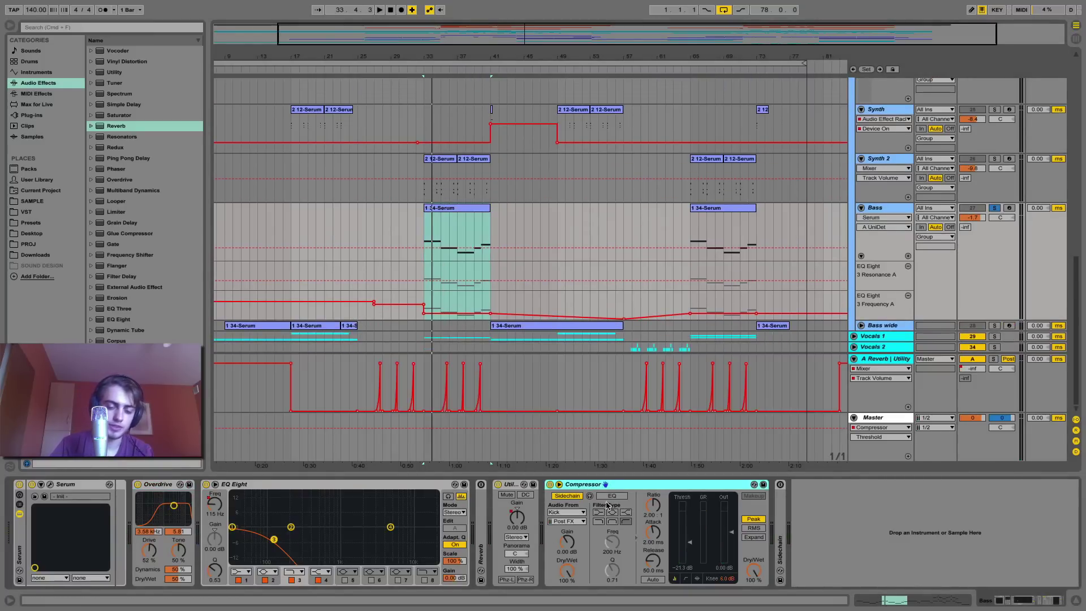
Step: Solo and unfold the Bass wide track, and select its first 1 34-Serum clip at 9.1.1
left_click(995, 326)
left_click(862, 326)
left_click(882, 221)
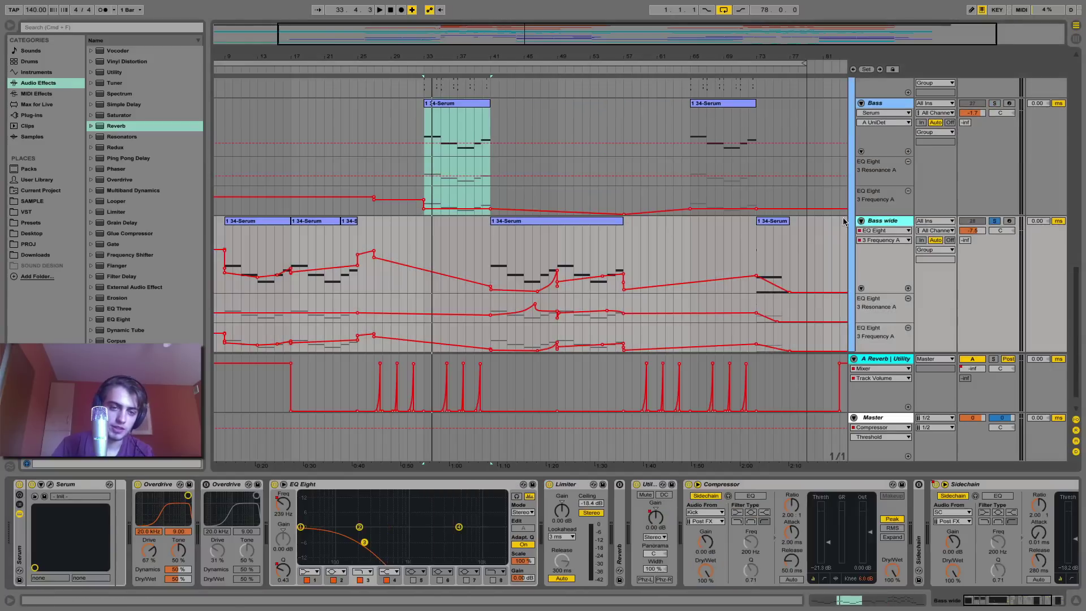
left_click(243, 222)
left_click_drag(239, 281, 239, 277)
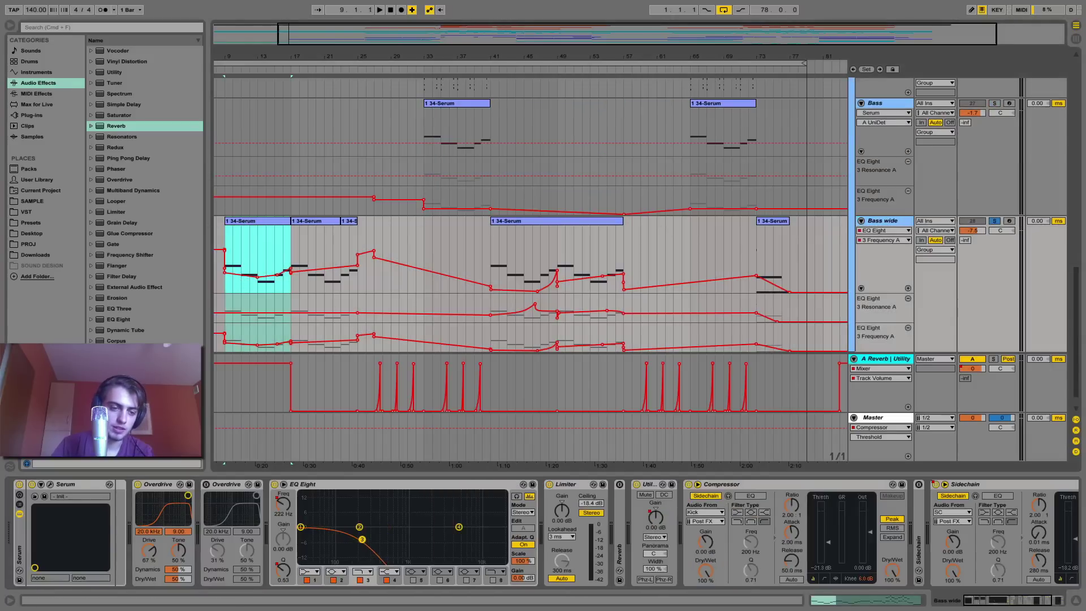
Step: Open the Bass wide track's Serum instrument, inspect the octave of oscillator B, and close the plug-in
left_click(34, 496)
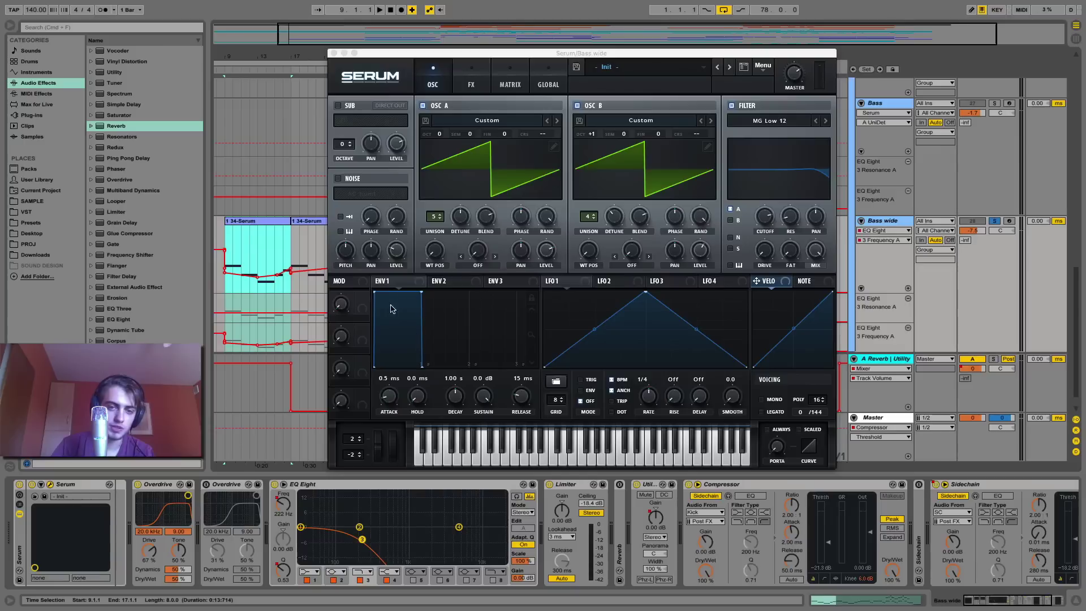
left_click(592, 134)
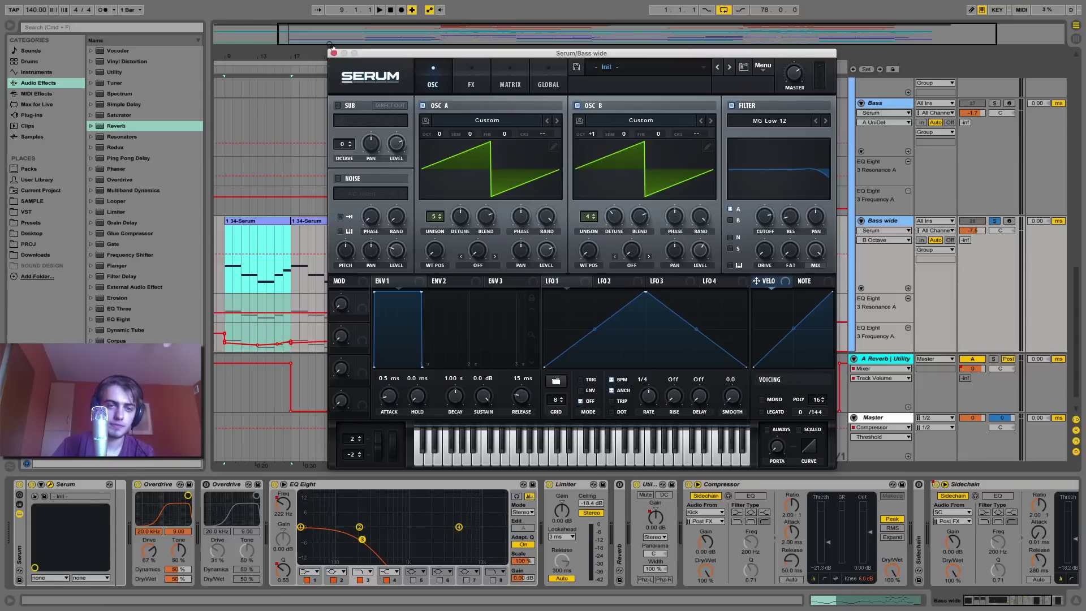
left_click(333, 53)
Step: Play the Bass wide clip from 9.1.1 and examine the track's first Overdrive, EQ Eight and Limiter
key("space")
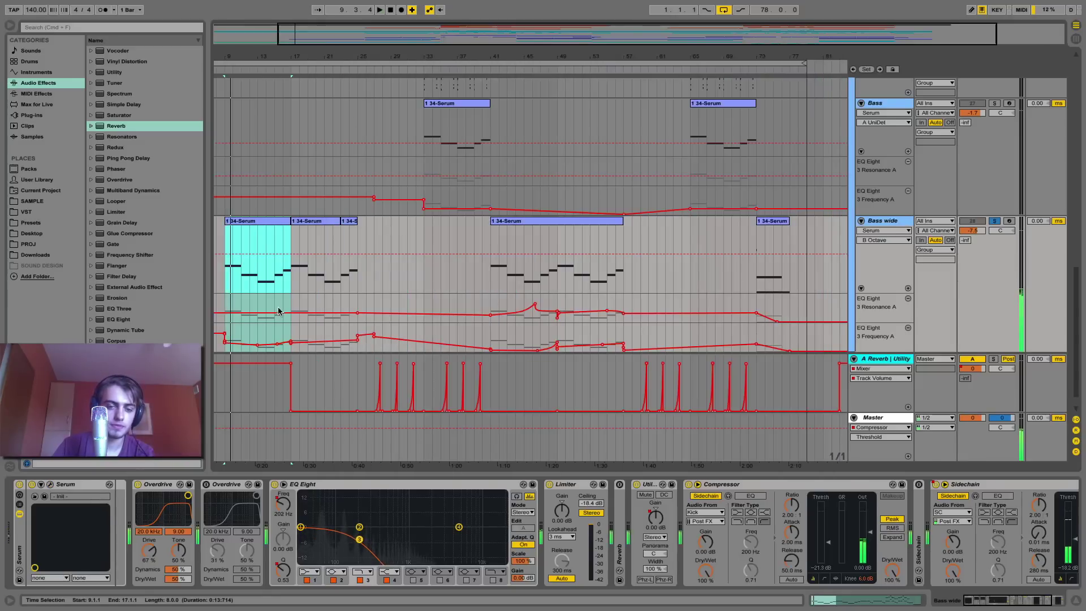
key("space")
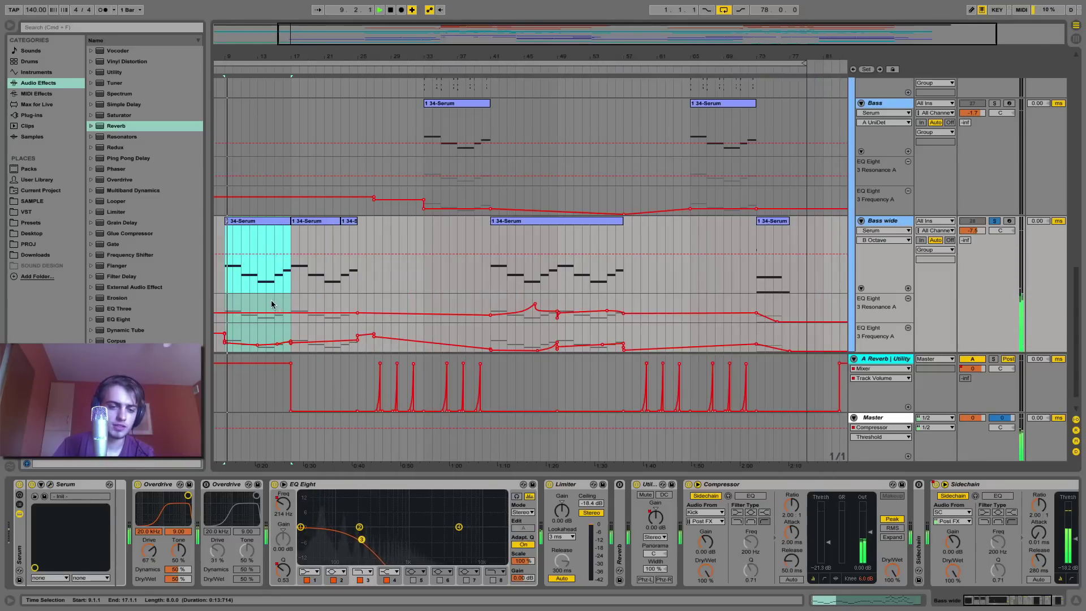
key("space")
left_click(152, 488)
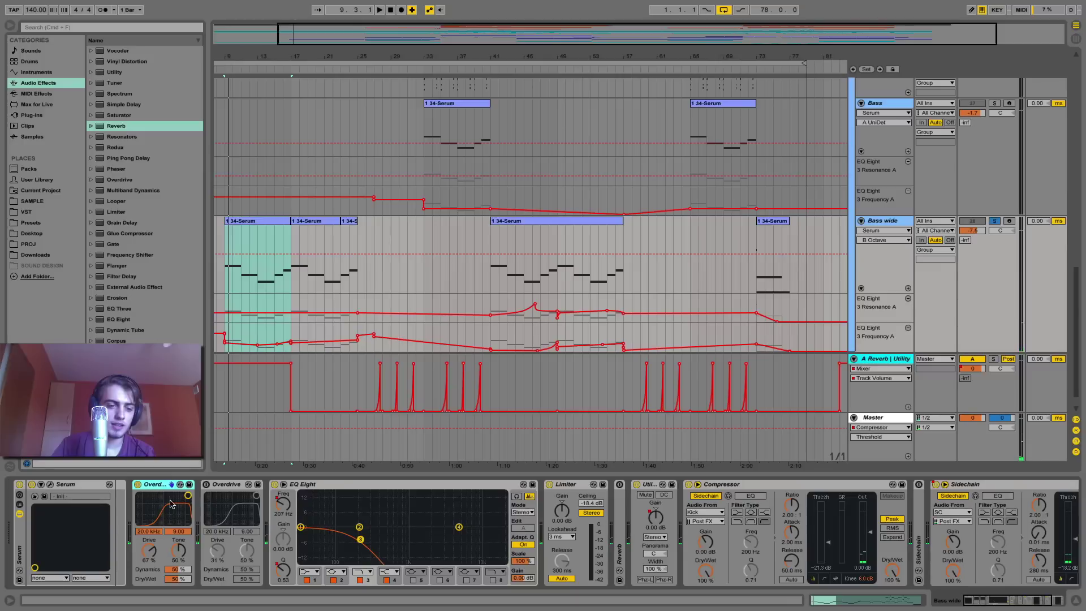
left_click(436, 484)
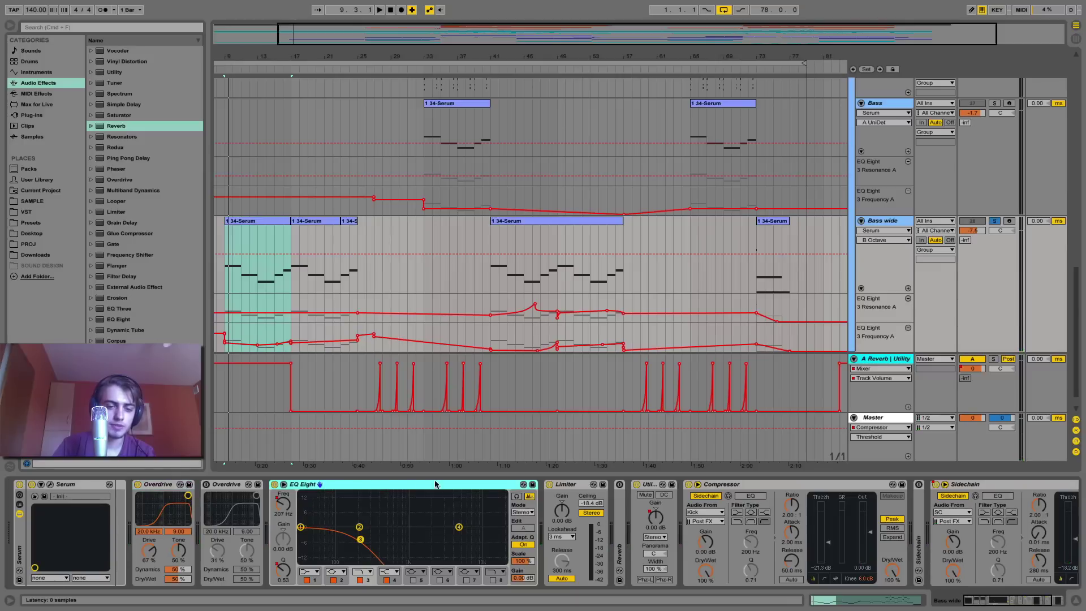
left_click(583, 486)
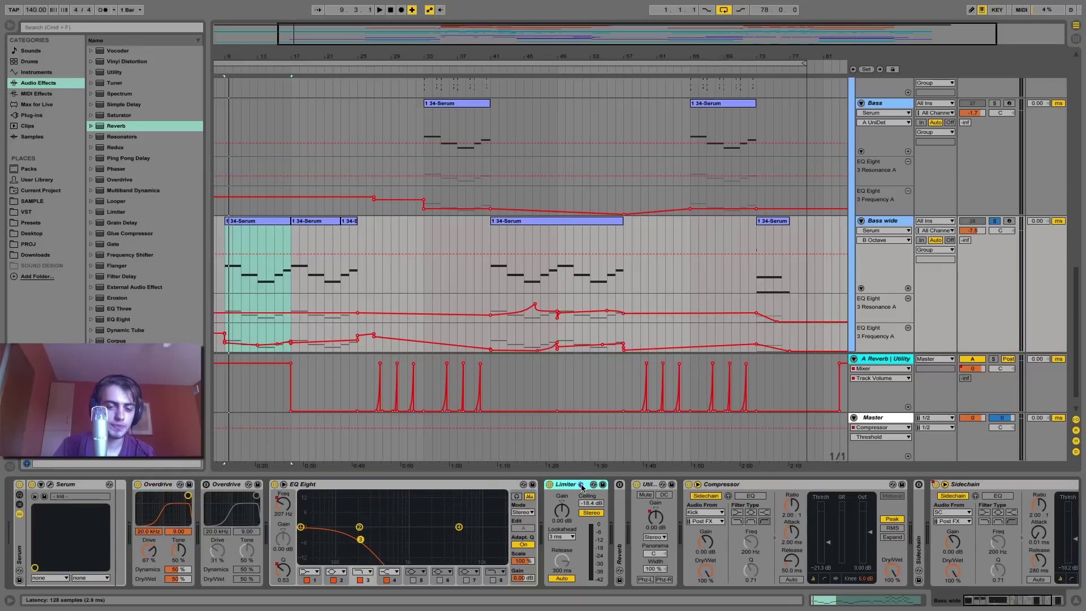
Step: Play the Bass wide track from 23.1.1 and recheck the Limiter's settings
left_click(340, 236)
key("space")
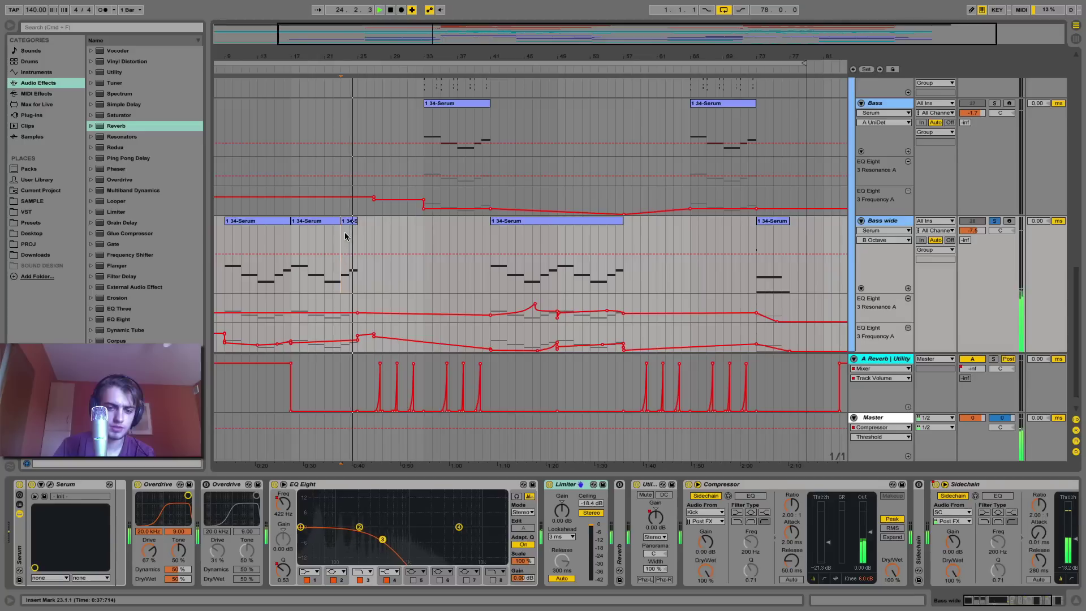
key("space")
left_click(565, 486)
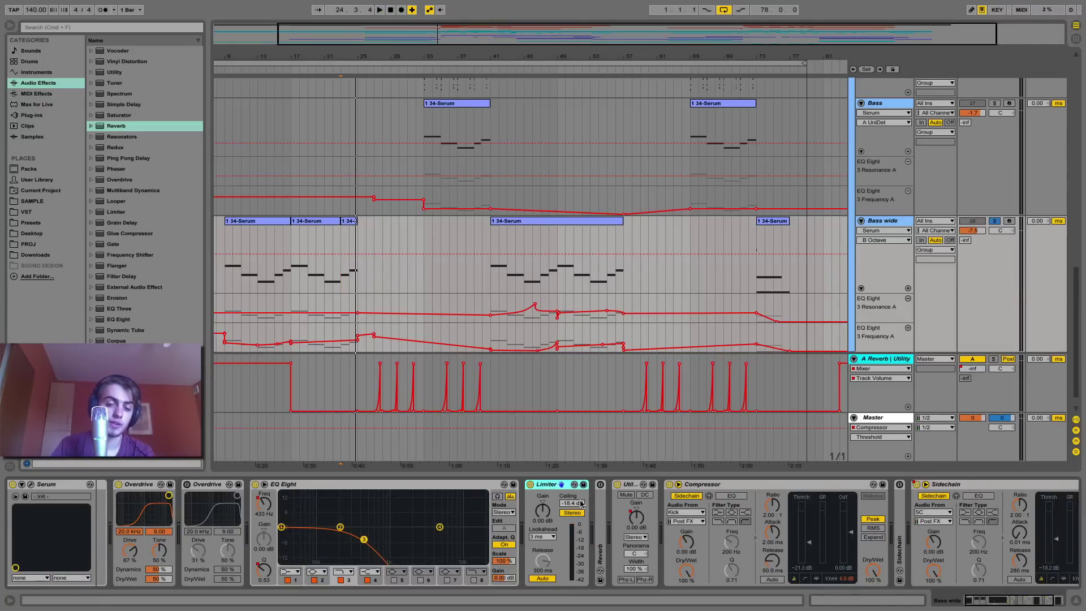
Step: Examine the Bass wide track's Compressor and Utility Gain automation, and play the track from 41.1.1
left_click(997, 601)
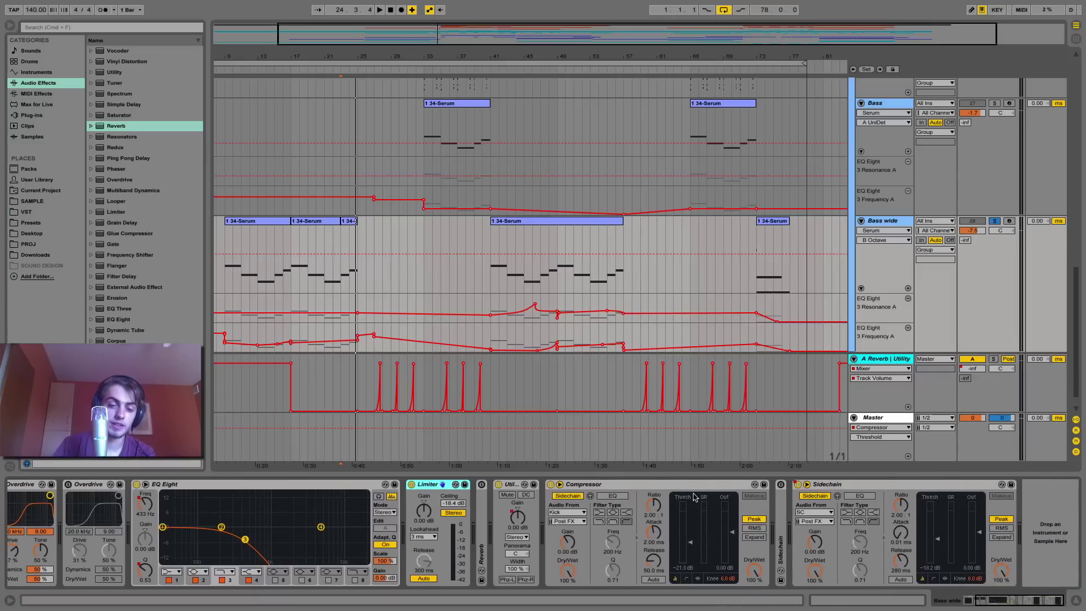
left_click(672, 489)
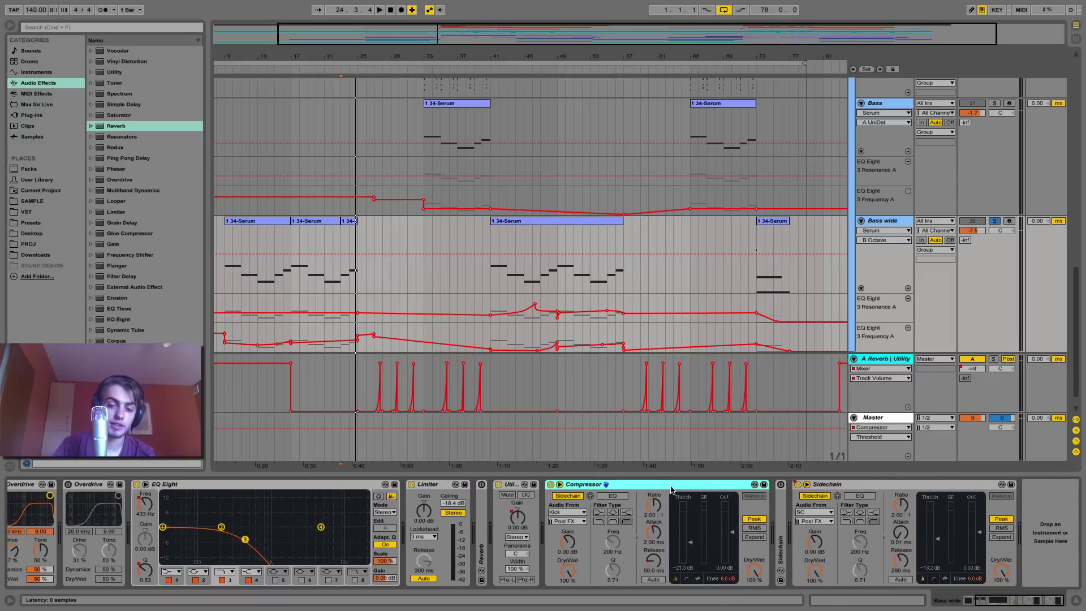
left_click(502, 513)
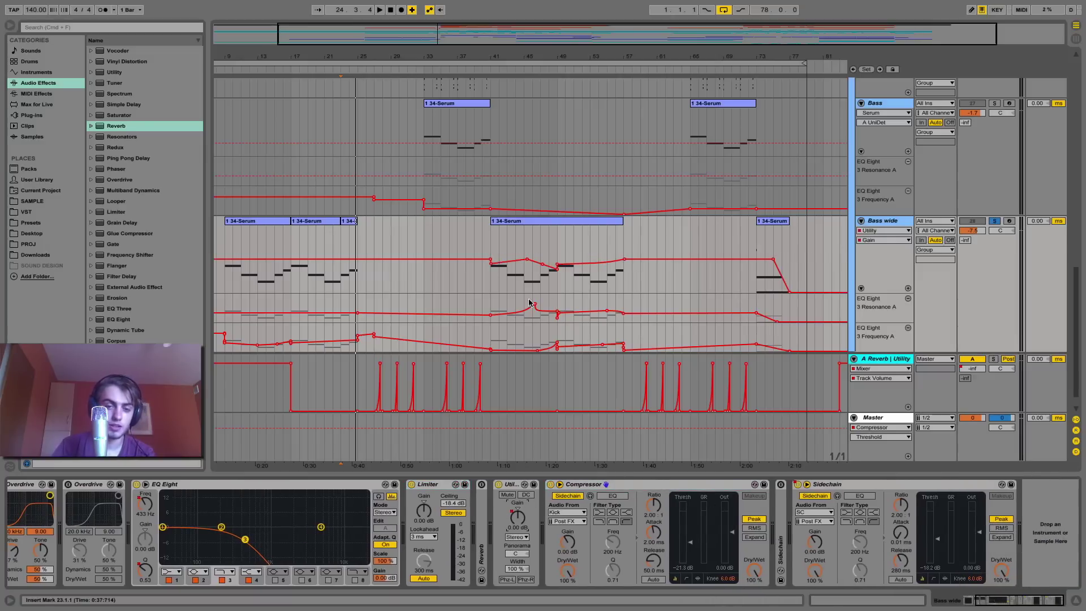
left_click(495, 243)
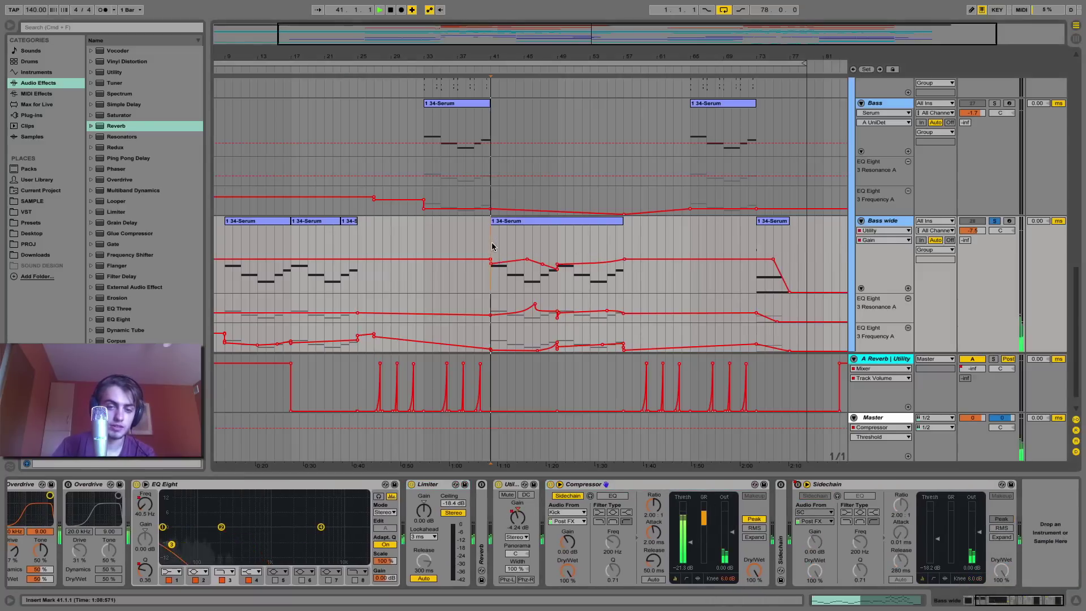
Step: Show the EQ Eight 3 Frequency A automation on Bass wide and audition the track from 13.1.1 and 21.1.1
left_click(162, 526)
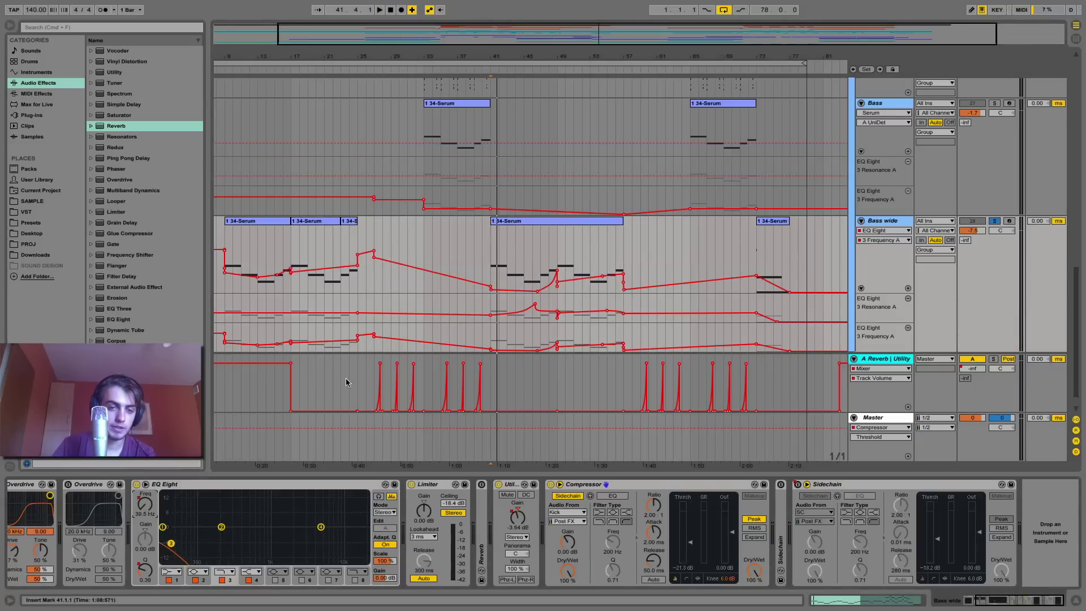
left_click(225, 244)
left_click(266, 242)
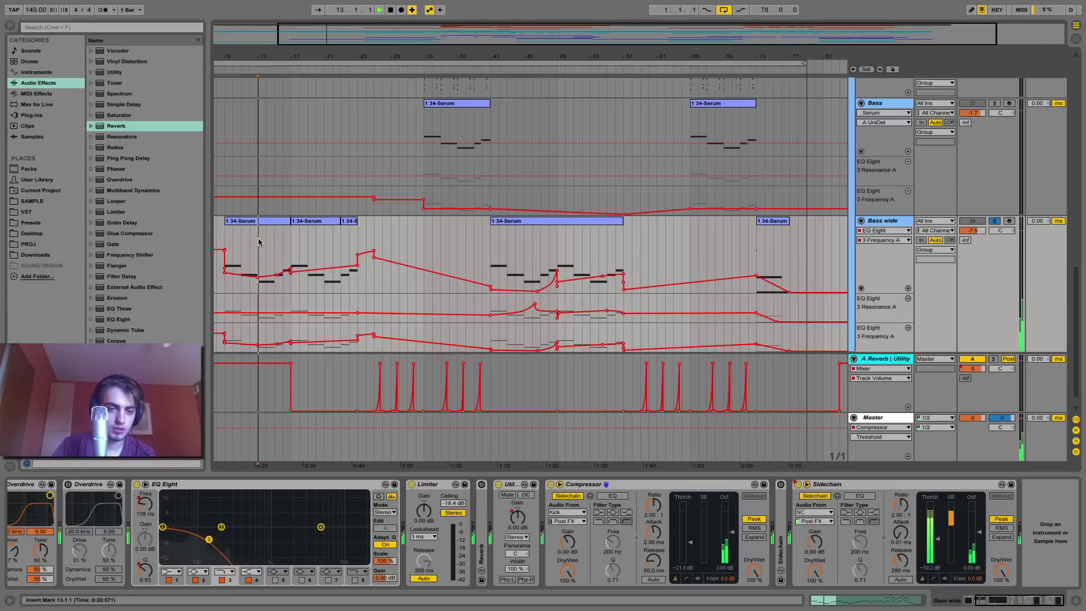
left_click(315, 240)
left_click(324, 240)
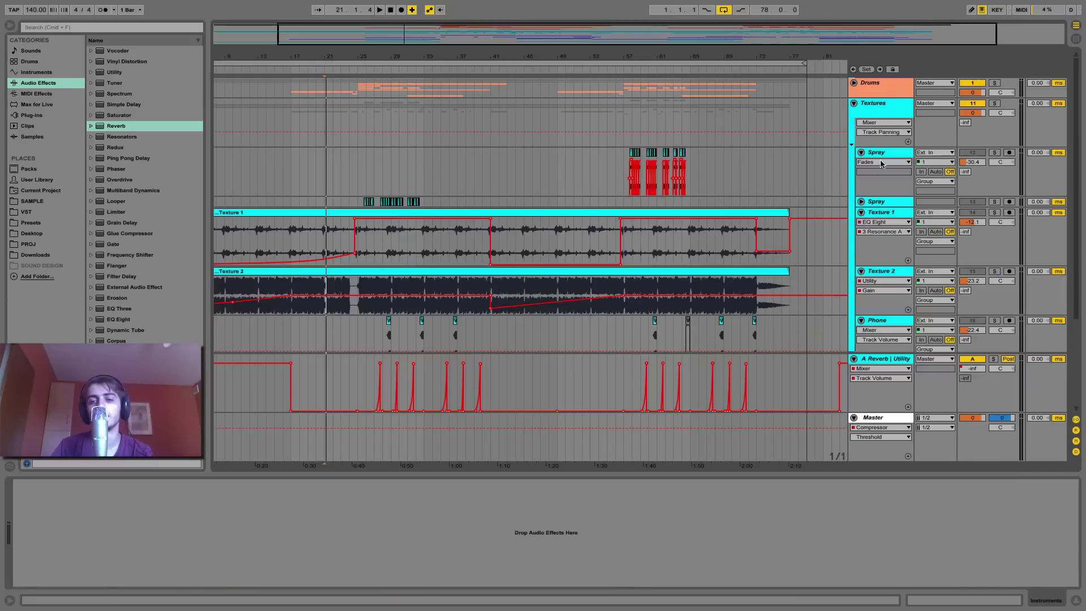
Step: Fold the Textures group, and unfold and solo the Vocals 1 group
left_click(853, 104)
left_click(854, 144)
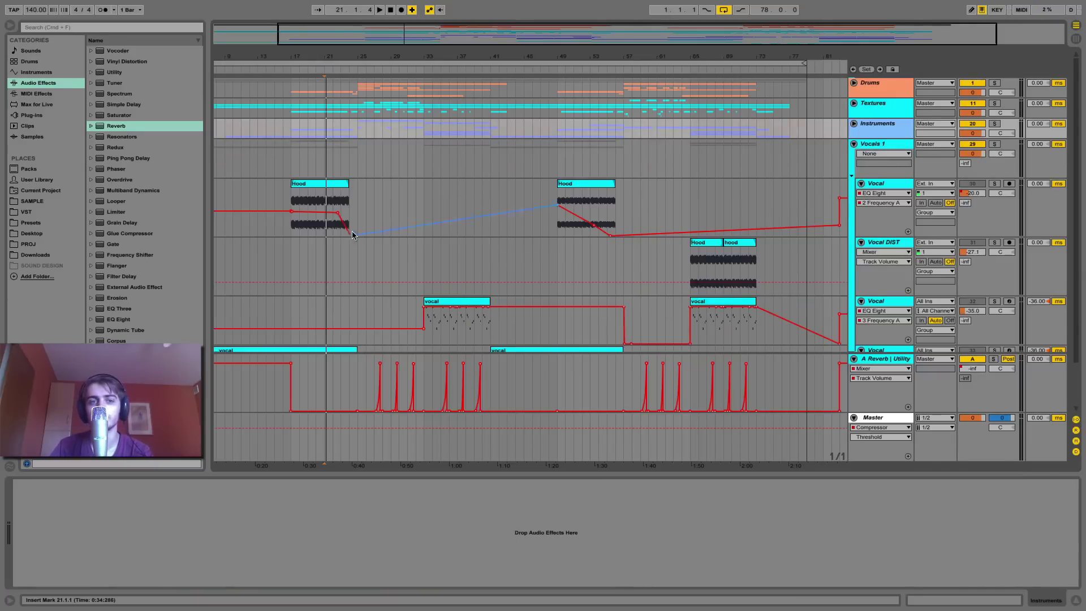
left_click(995, 144)
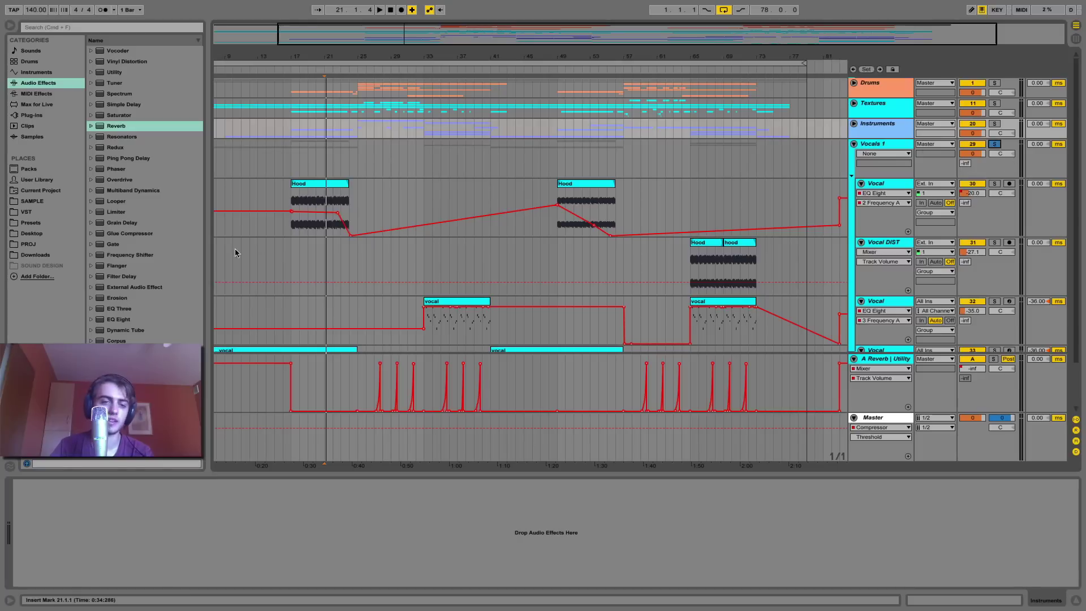
Step: Solo the Vocal track with the Hood clips and play it from 17.1.1
left_click(995, 184)
key("space")
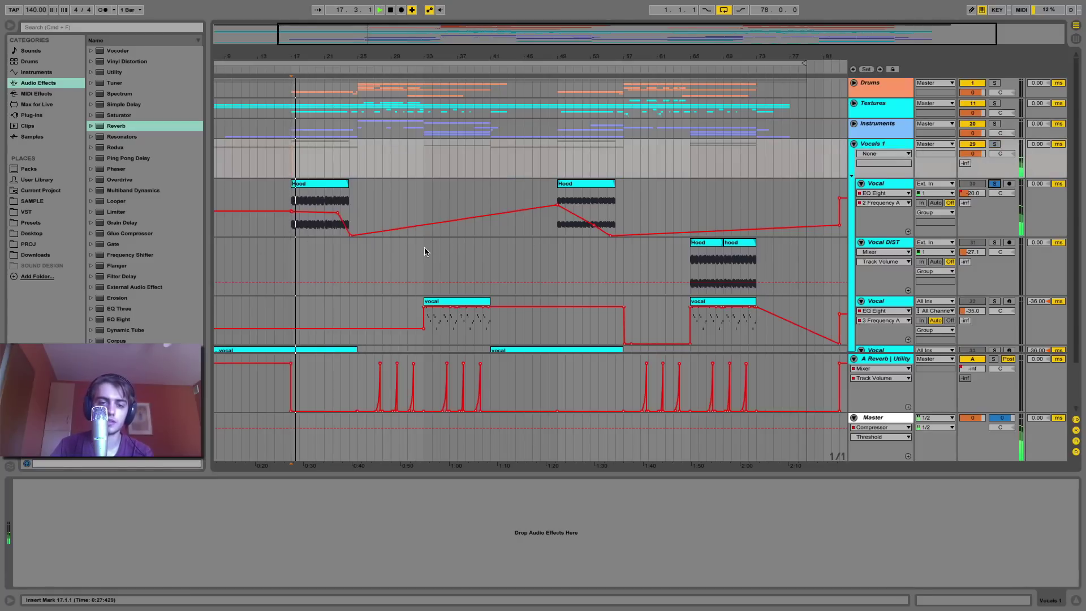
key("space")
Step: Select the Vocal track's first Hood clip, inspect the EQ Eight frequency, and play the clip from 17.1.1
left_click(876, 185)
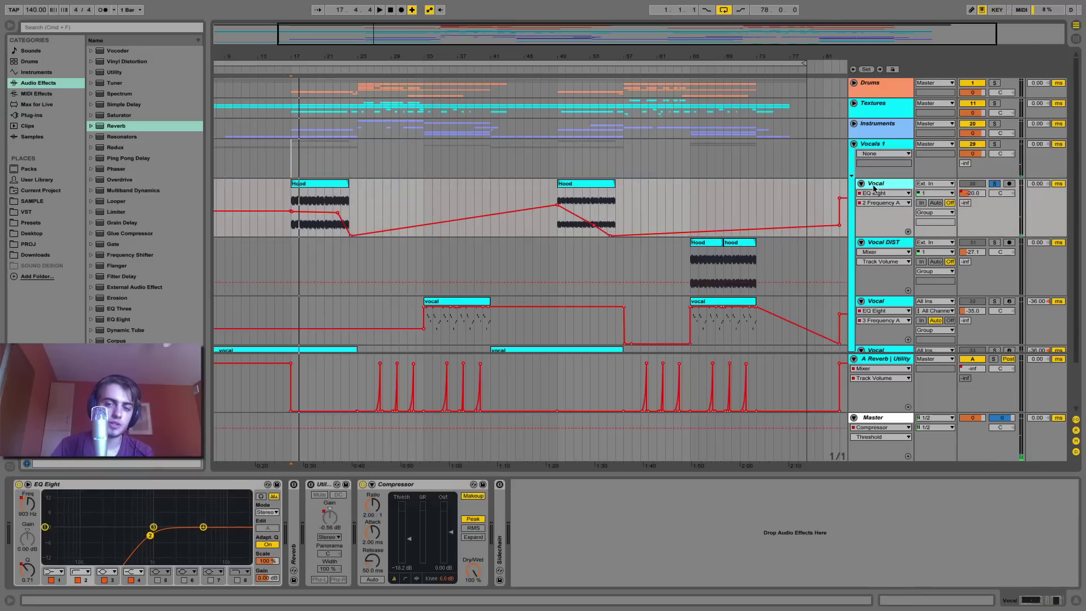
left_click(306, 182)
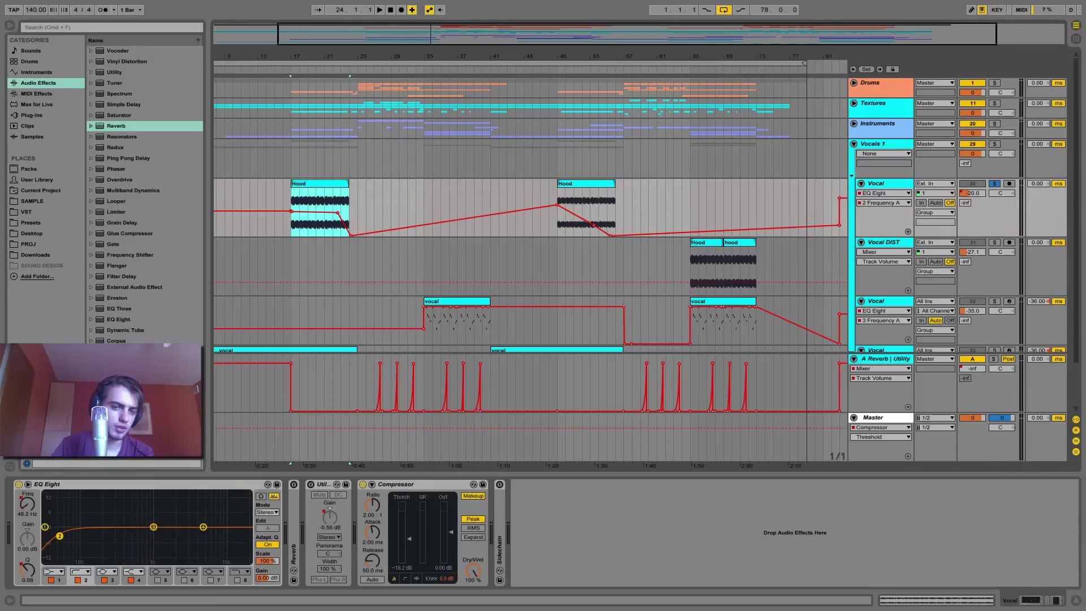
left_click(23, 508)
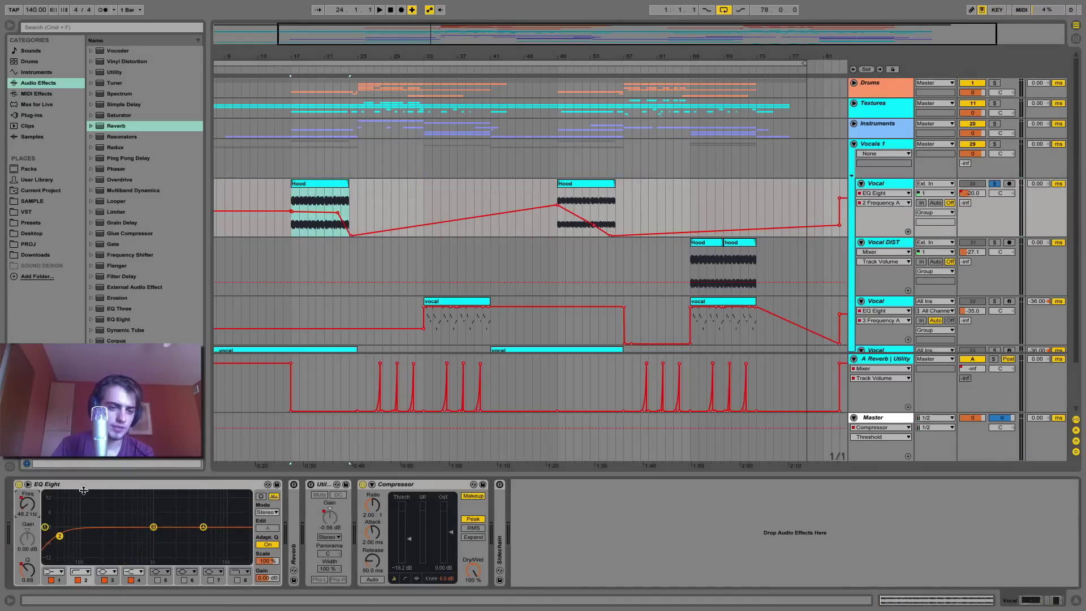
key("space")
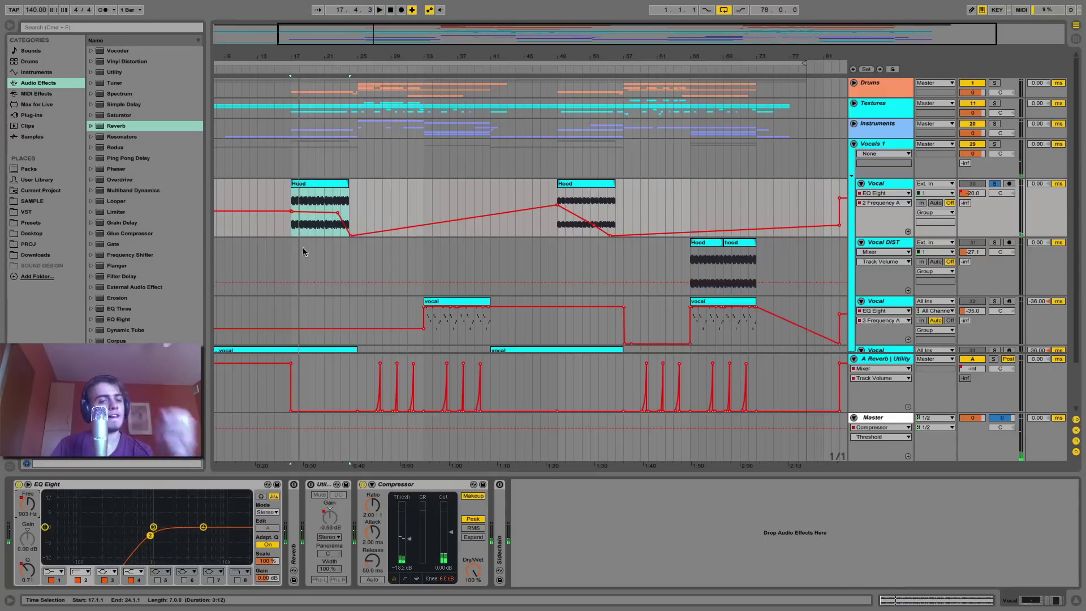
Step: Play the end of the first Hood clip from 23.1.1 and examine the Vocal track's Compressor
left_click(340, 206)
key("space")
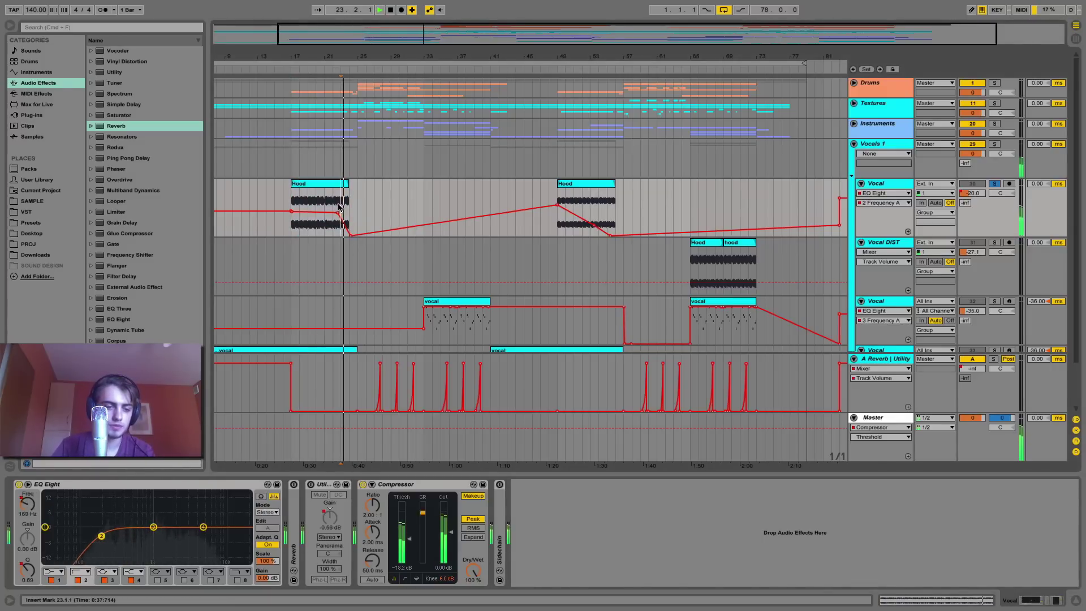
key("space")
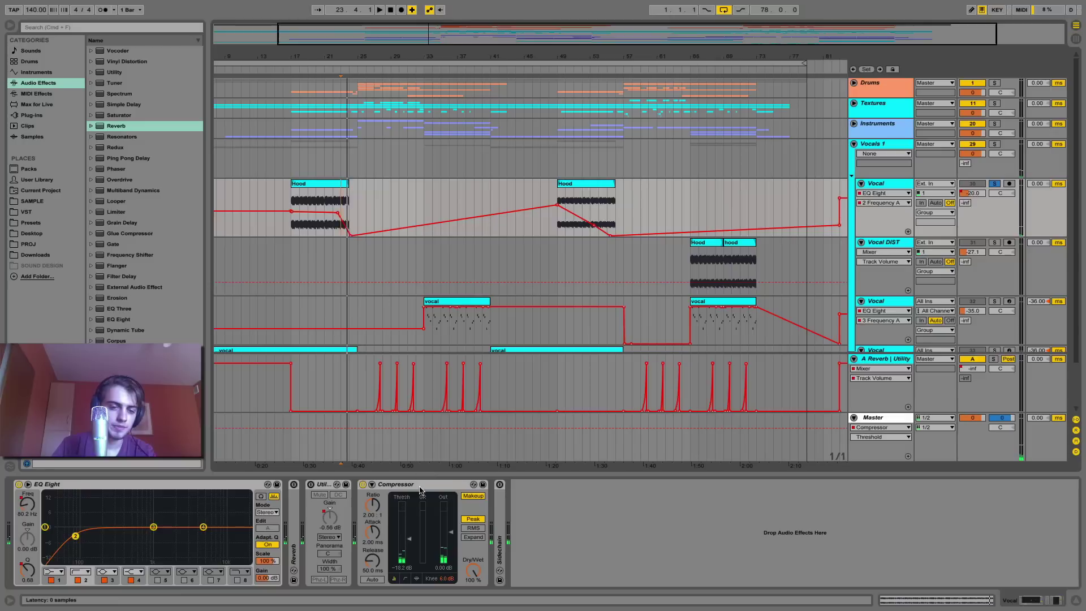
left_click(420, 487)
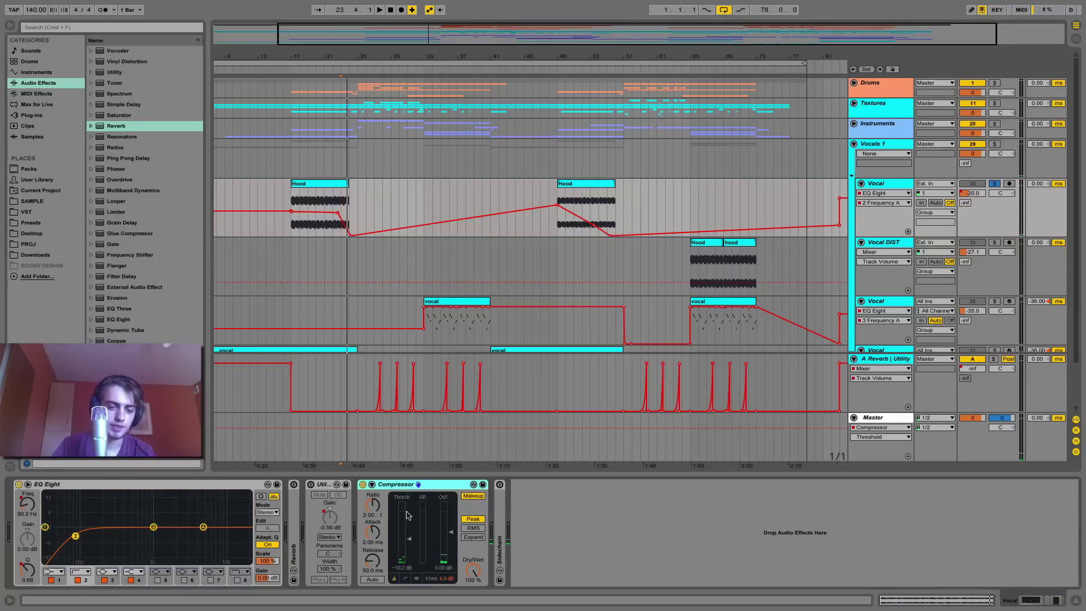
Step: Select the Vocal track's second Hood clip at bar 49 and play it
left_click(565, 184)
key("space")
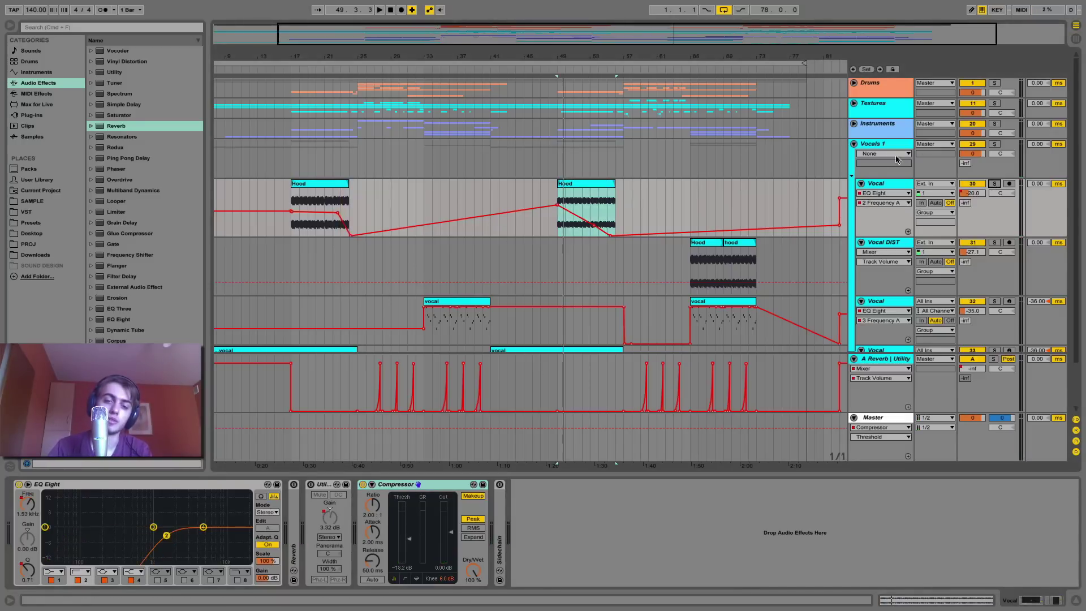
Step: Solo Vocal DIST, play its first Hood clip from 65.1.1, examine its Compressor, and play on with the solo off
left_click(996, 243)
left_click(710, 264)
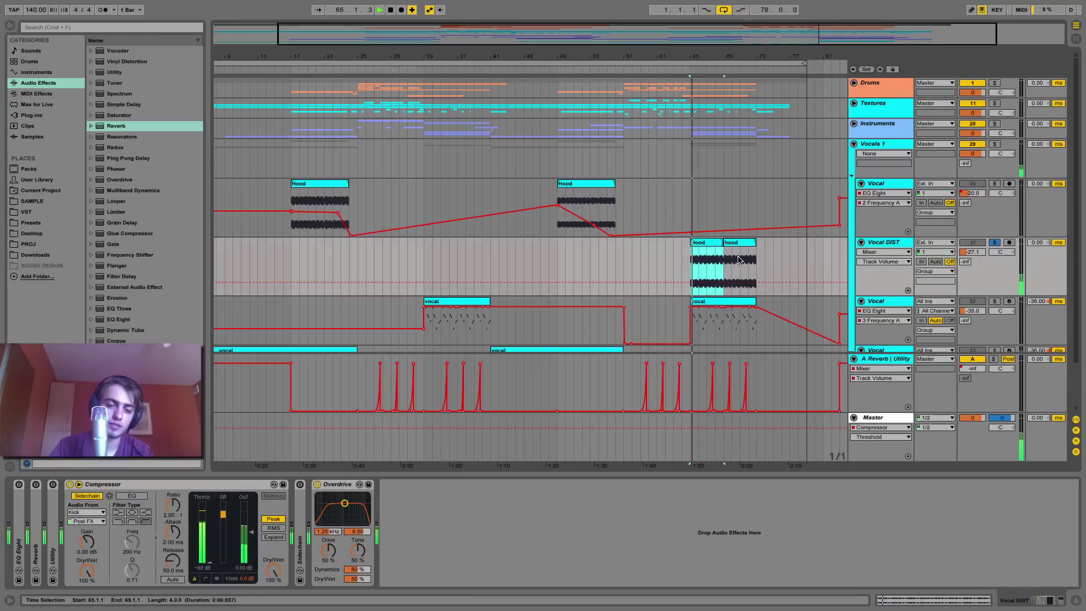
key("space")
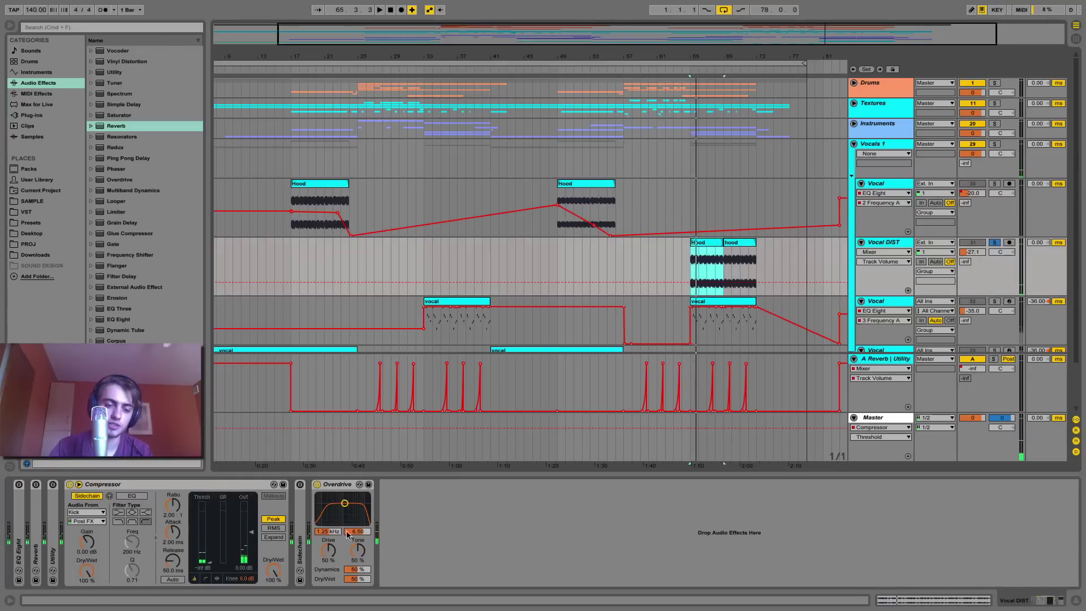
left_click(105, 485)
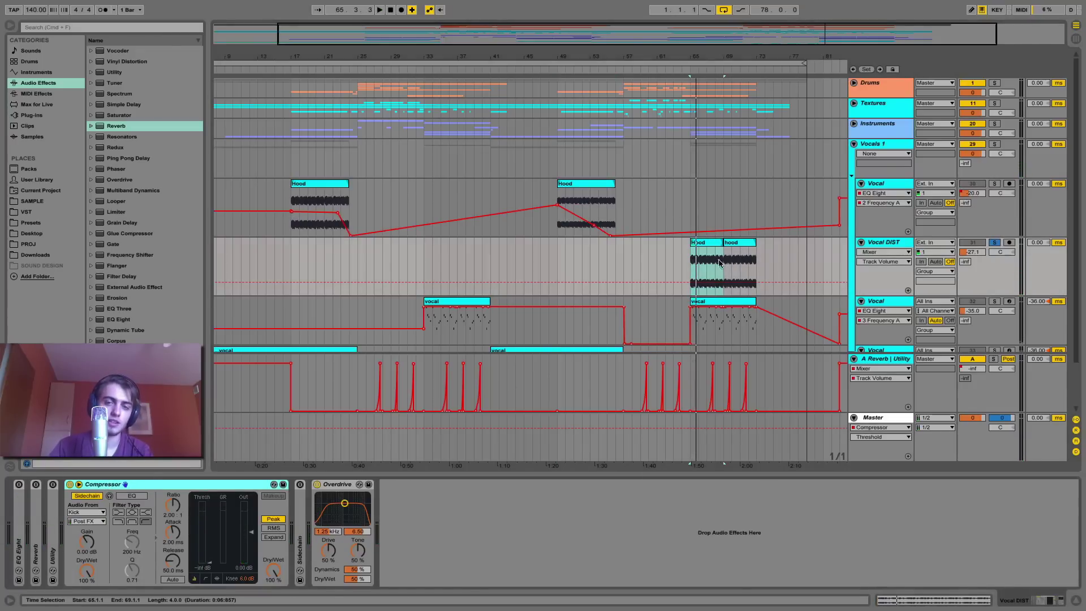
left_click(996, 243)
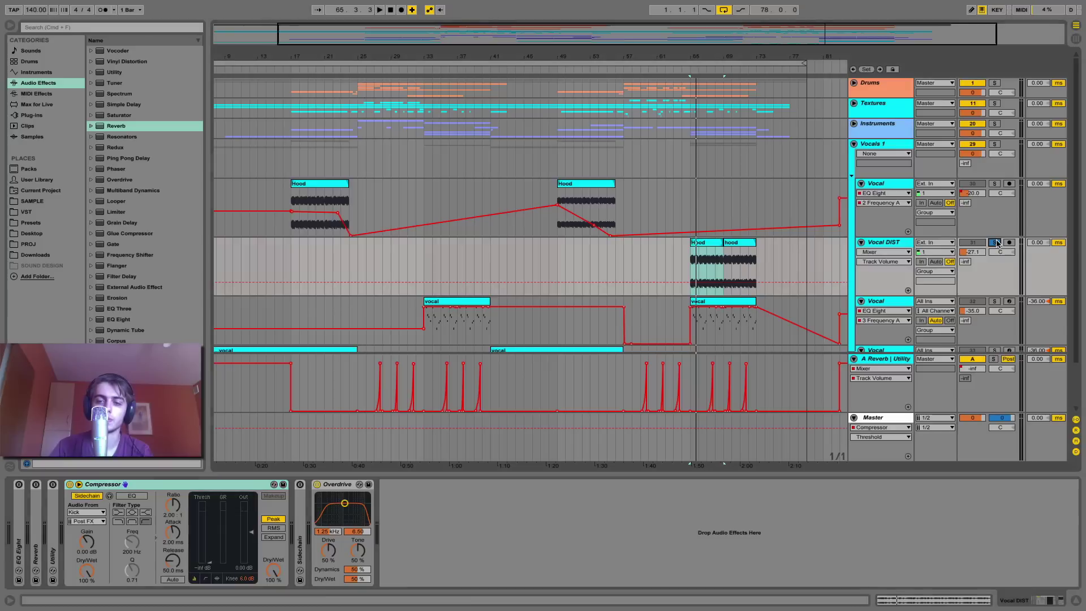
key("space")
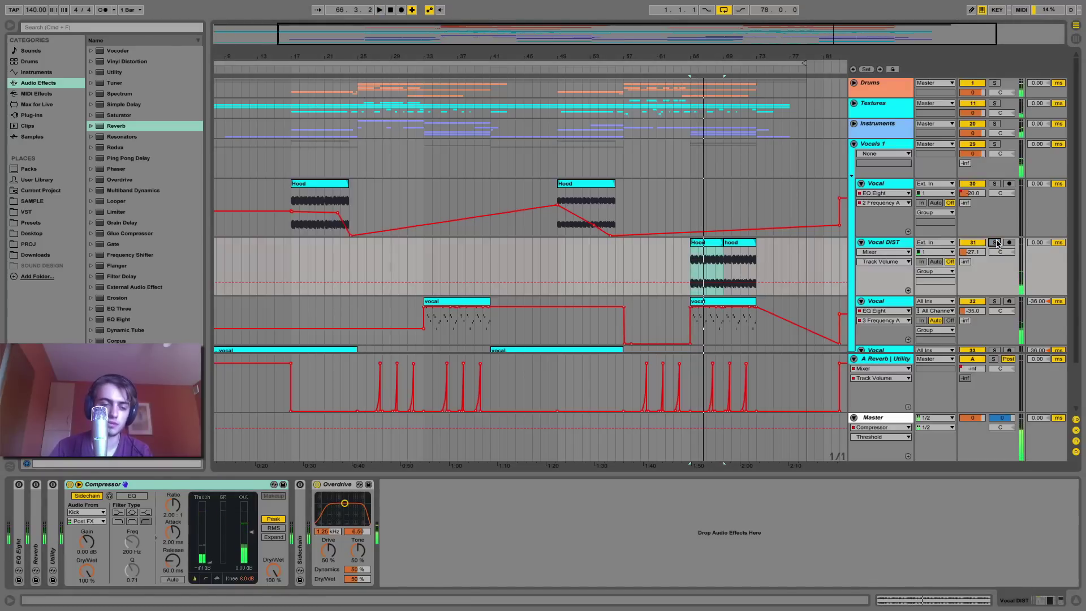
Step: Solo the Vocal track directly below Vocal DIST and play its vocal clip from bar 33
scroll(943, 263, "down", 3)
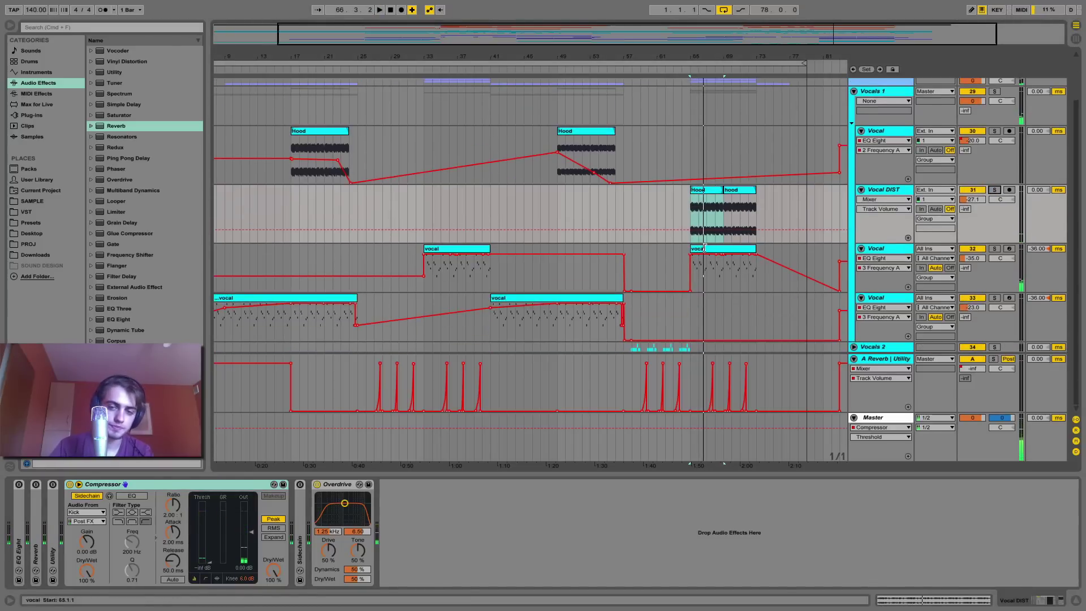
left_click(993, 248)
left_click(481, 249)
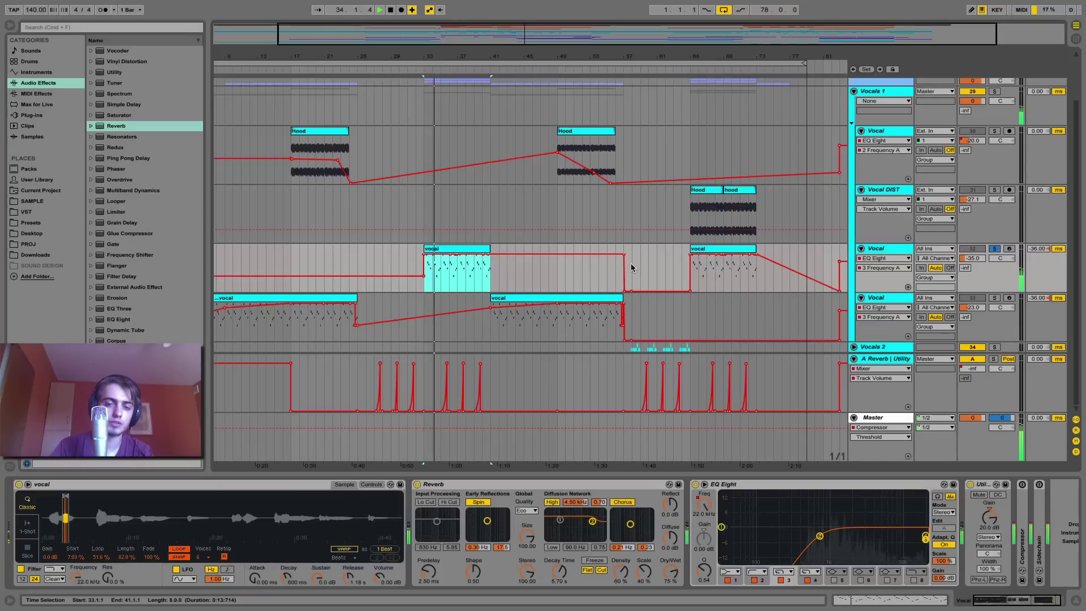
key("space")
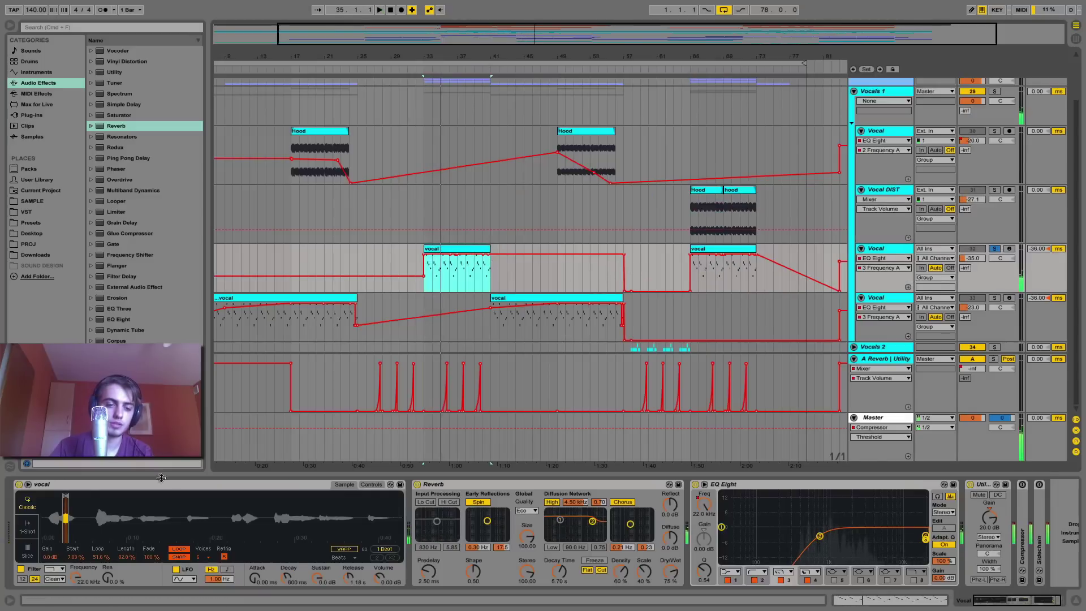
Step: Sweep the loop Fade of the vocal Simpler down and back to 100 %, and select the vocal clip at bar 33
left_click(358, 269)
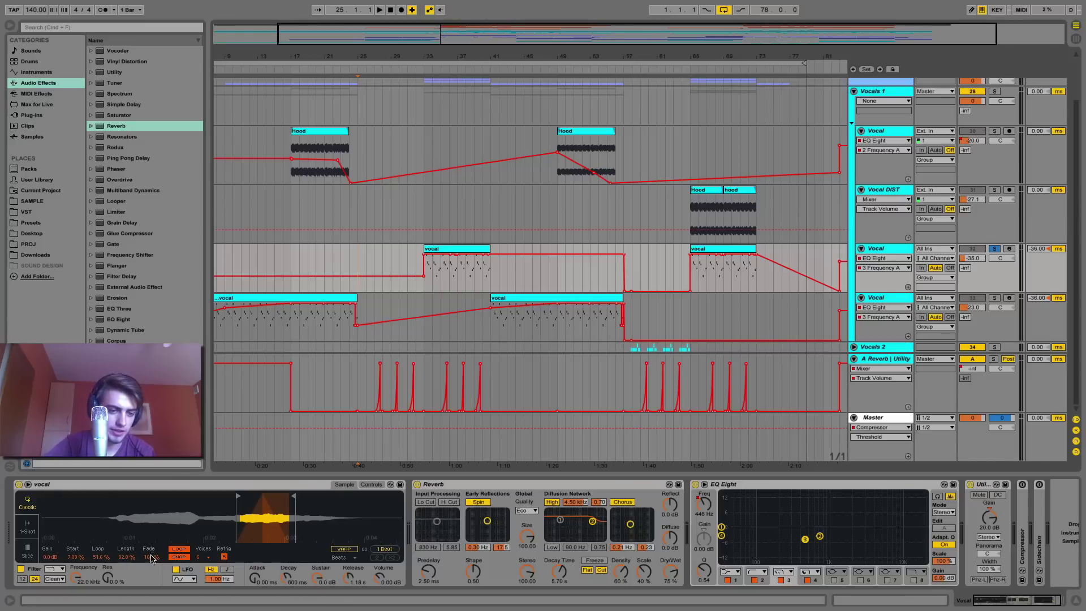
left_click_drag(152, 559, 152, 600)
left_click_drag(151, 557, 152, 512)
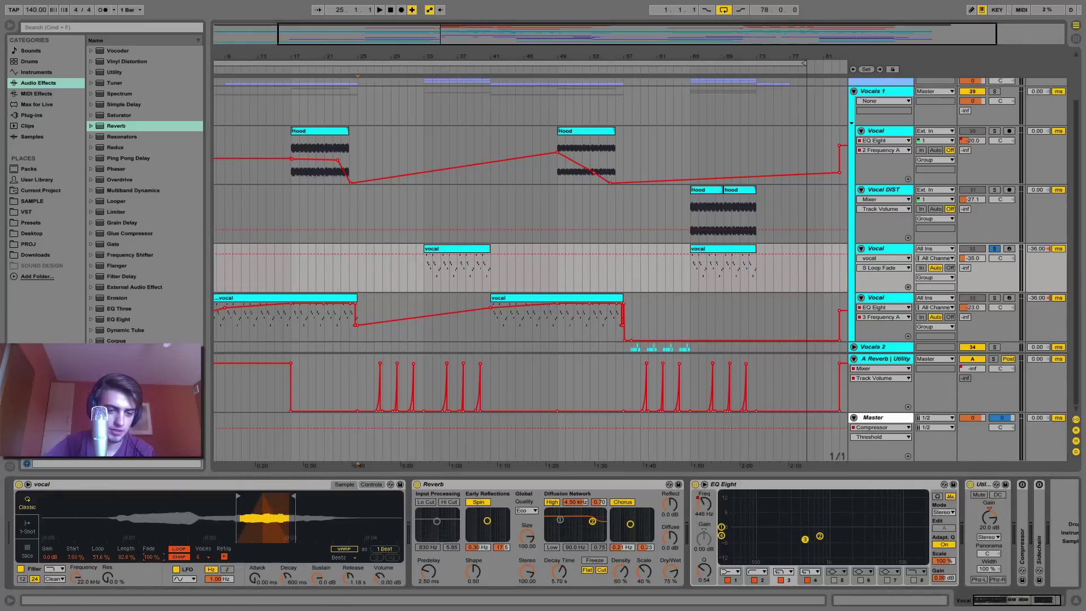
left_click(441, 249)
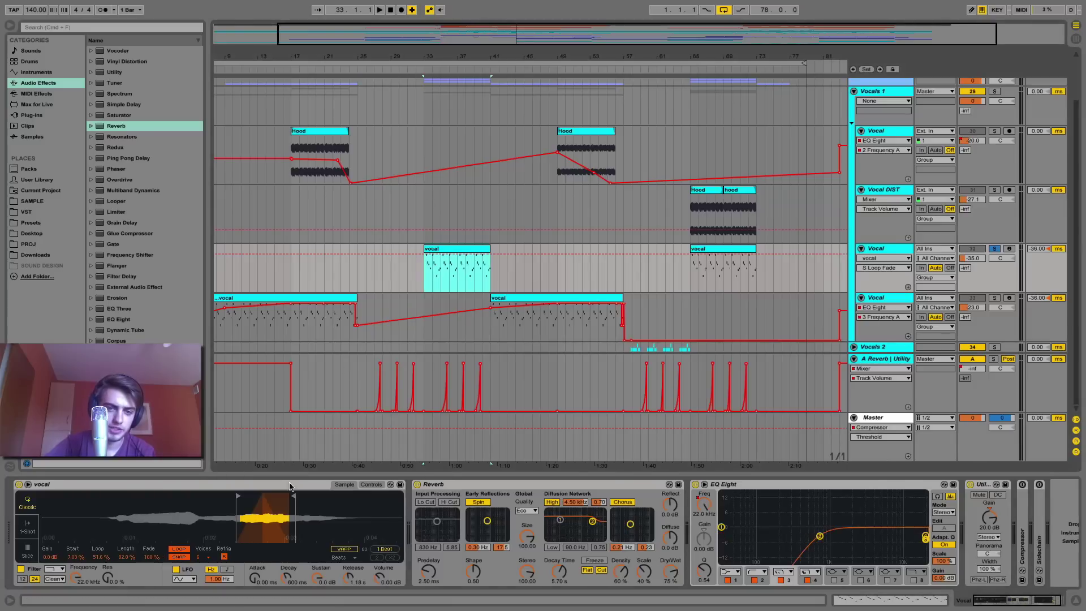
mouse_move(152, 558)
left_mouse_down()
mouse_move(152, 603)
mouse_move(151, 558)
left_mouse_up()
Step: Replay the vocal clip from 33.1.1 and display the EQ Eight frequency automation on its track
key("space")
key("space")
key("space")
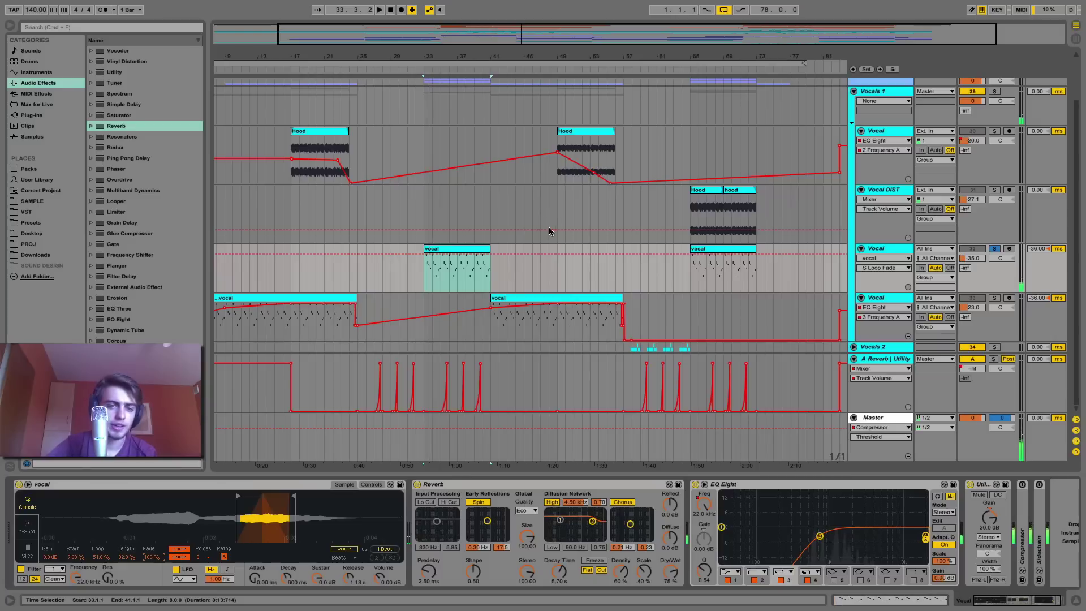
left_click(811, 487)
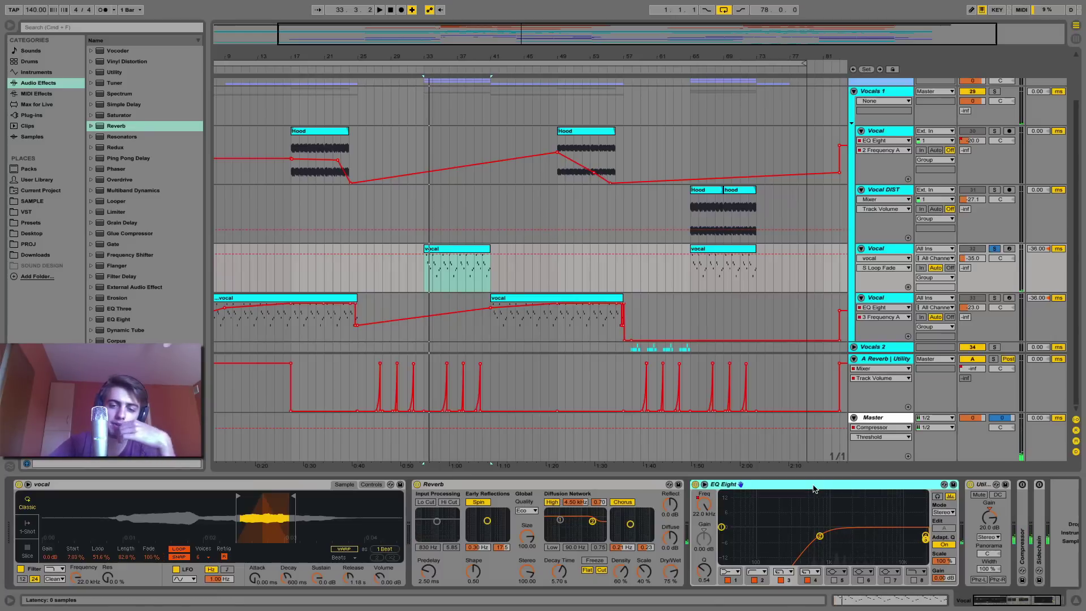
left_click(705, 506)
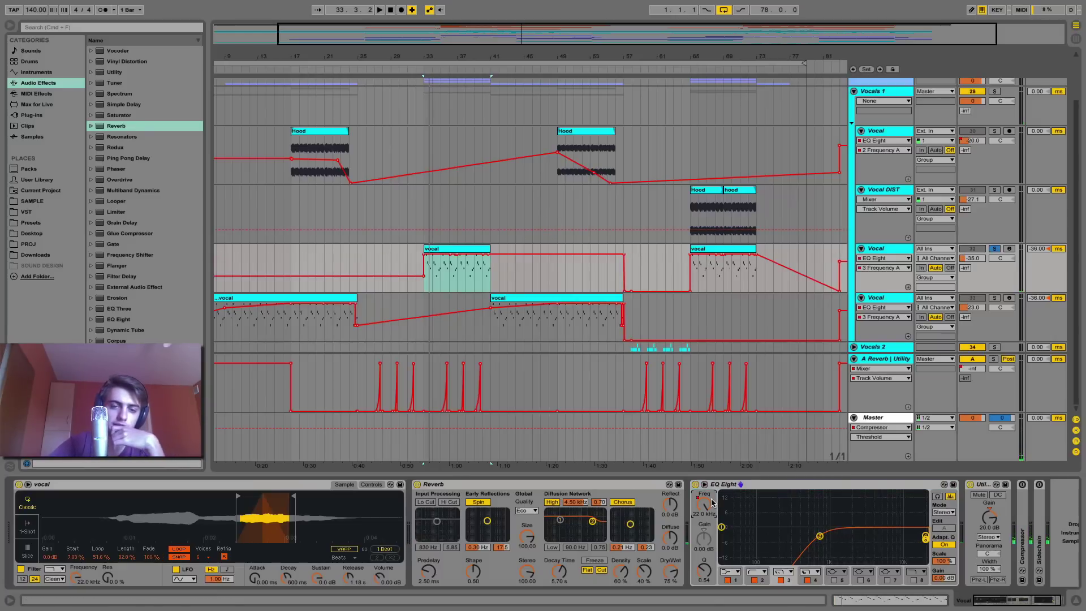
Step: Solo the lowest Vocal track in the Vocals 1 group, examine its EQ Eight, and play its first vocal clip from 7.1.1
left_click(995, 297)
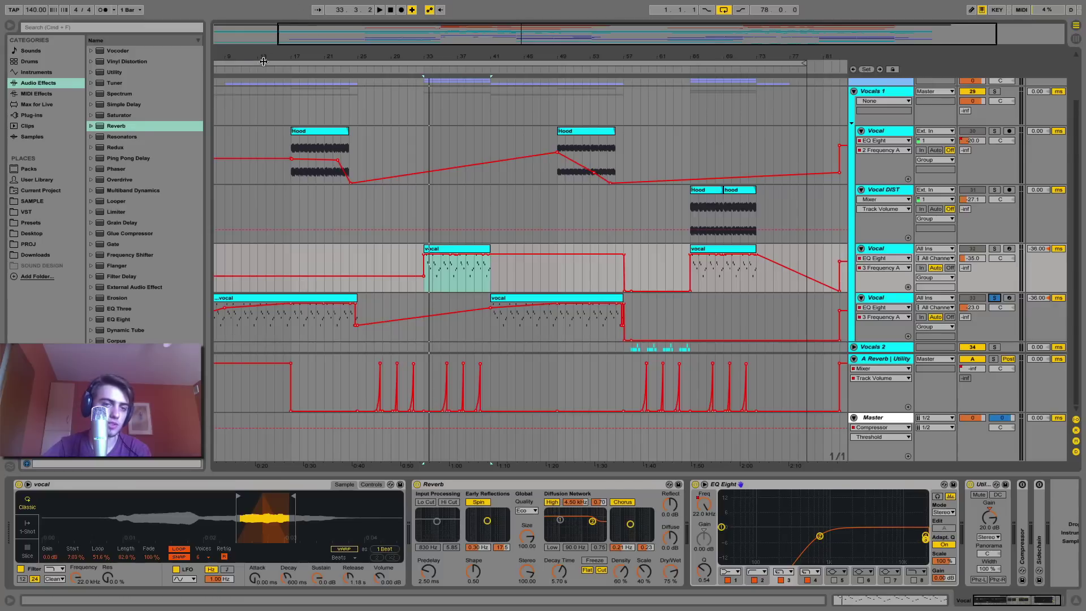
left_click_drag(267, 60, 321, 54)
left_click(262, 333)
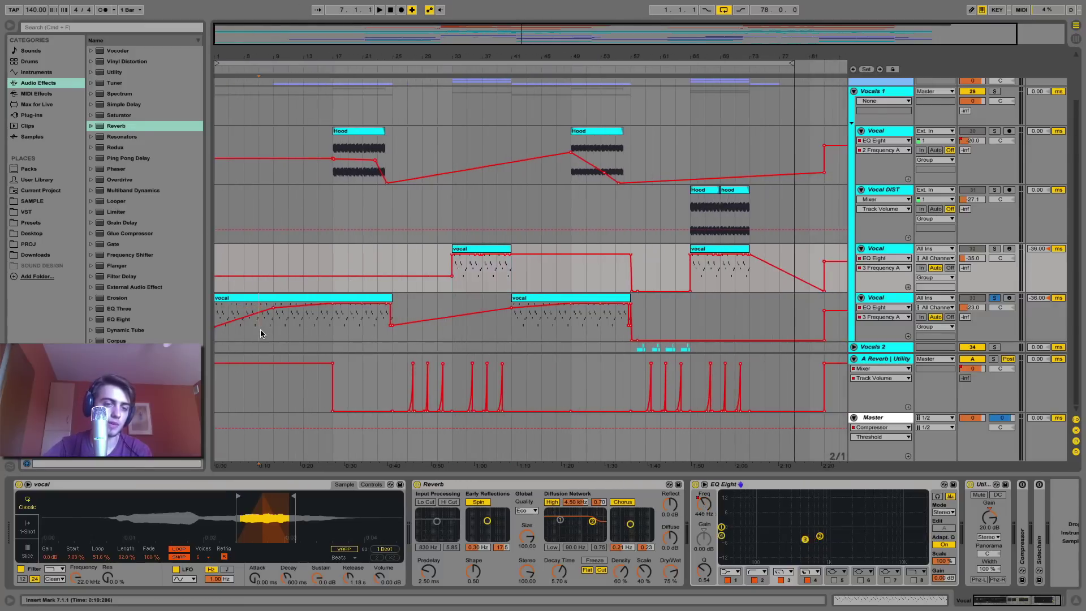
left_click(737, 486)
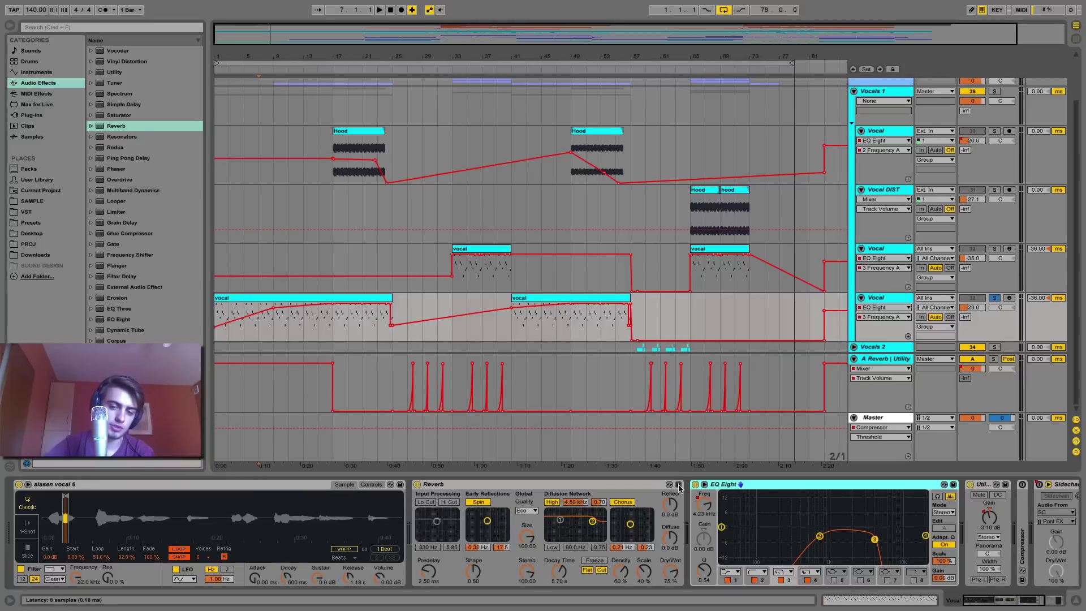
key("space")
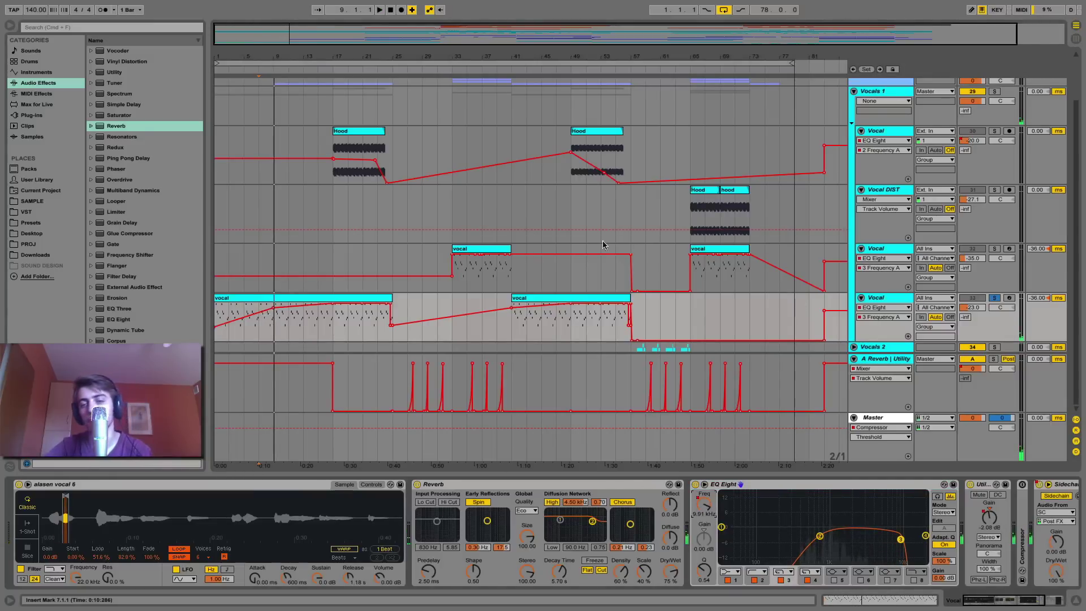
Step: Fold the Vocals 1 group, unfold the Vocals 2 group and solo Vocals 2
scroll(868, 149, "up", 1)
left_click(867, 148)
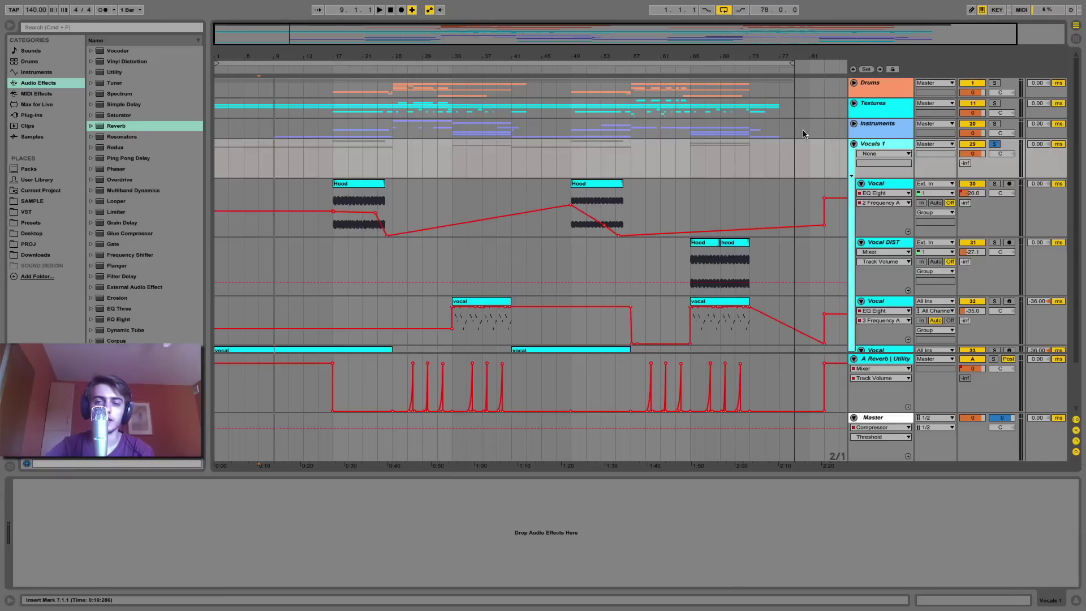
left_click(855, 145)
left_click(853, 155)
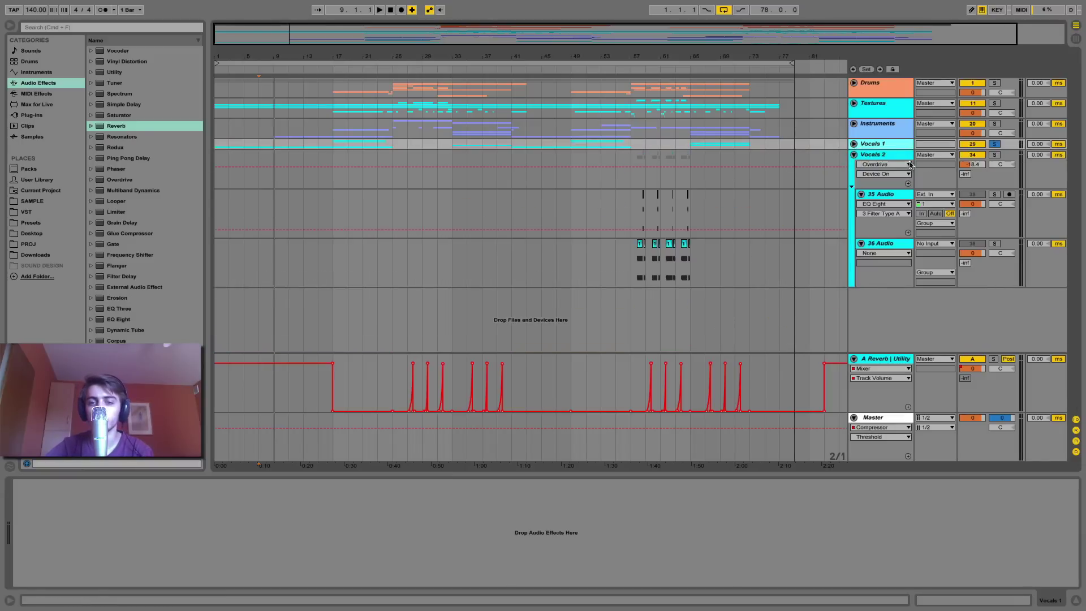
left_click(994, 154)
Step: Play the soloed Vocals 2 group from the first 36 Audio clip at 57.4.3
left_click(632, 181)
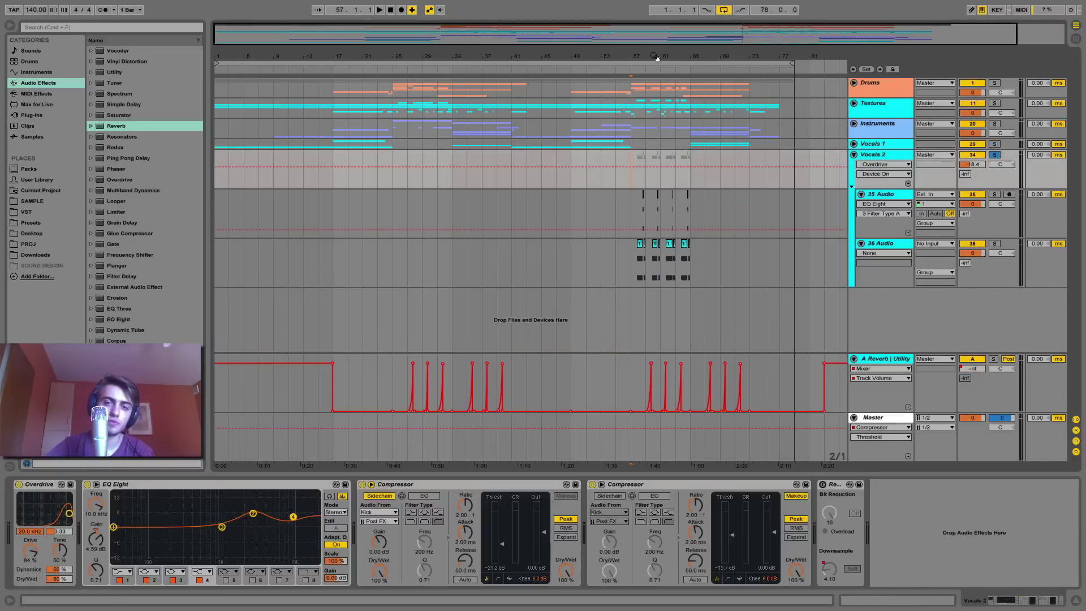
left_click_drag(656, 58, 497, 258)
left_click(530, 244)
key("space")
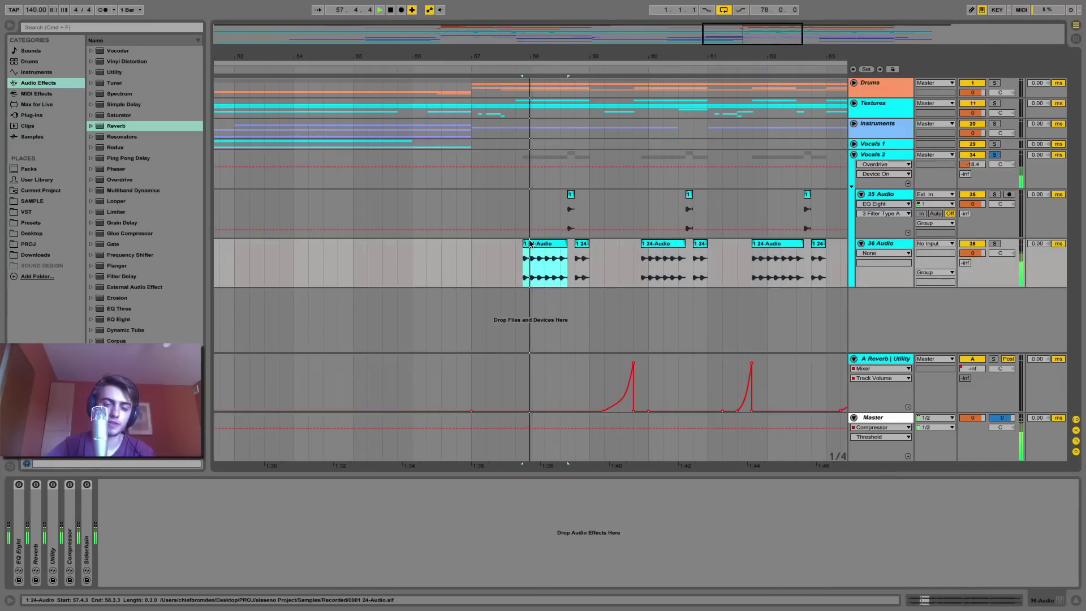
key("space")
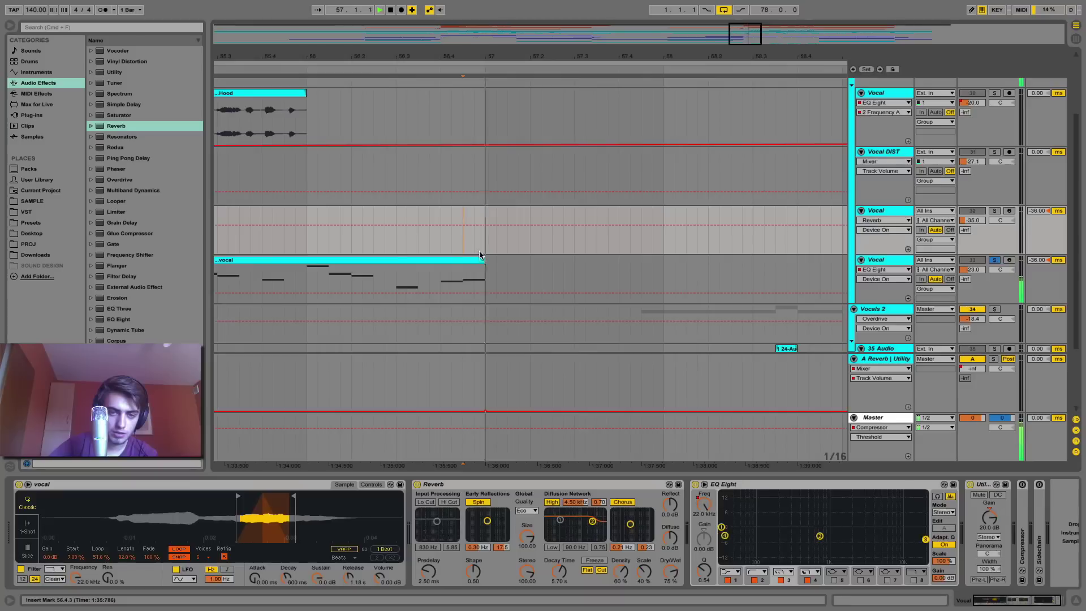
Step: Solo the 36 Audio track, open its first clip and examine the Transposition Modulation envelope
left_click_drag(457, 52, 457, 31)
scroll(521, 334, "down", 3)
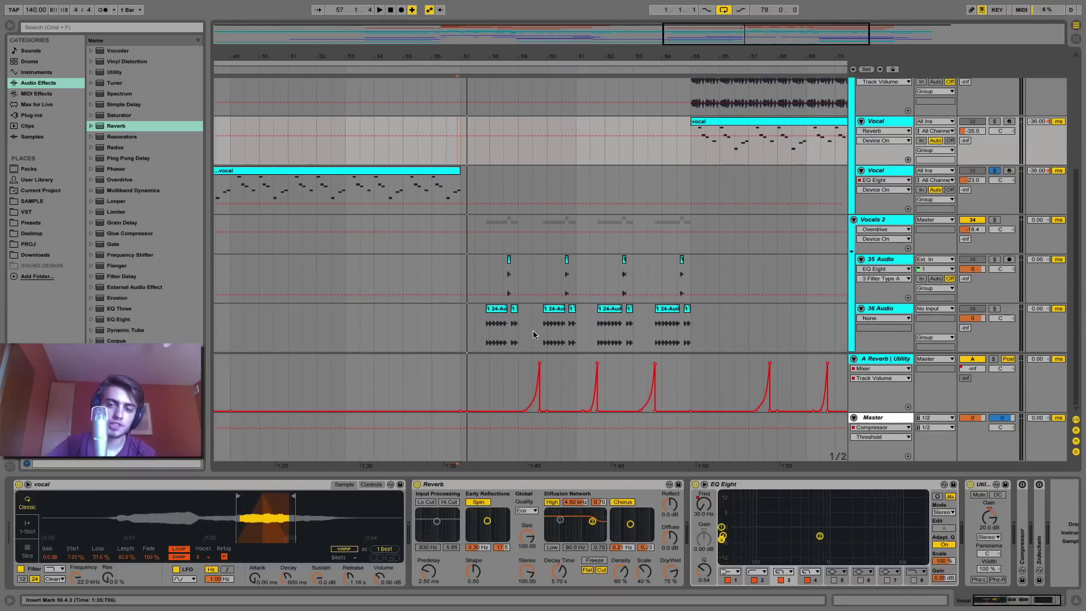
left_click(885, 308)
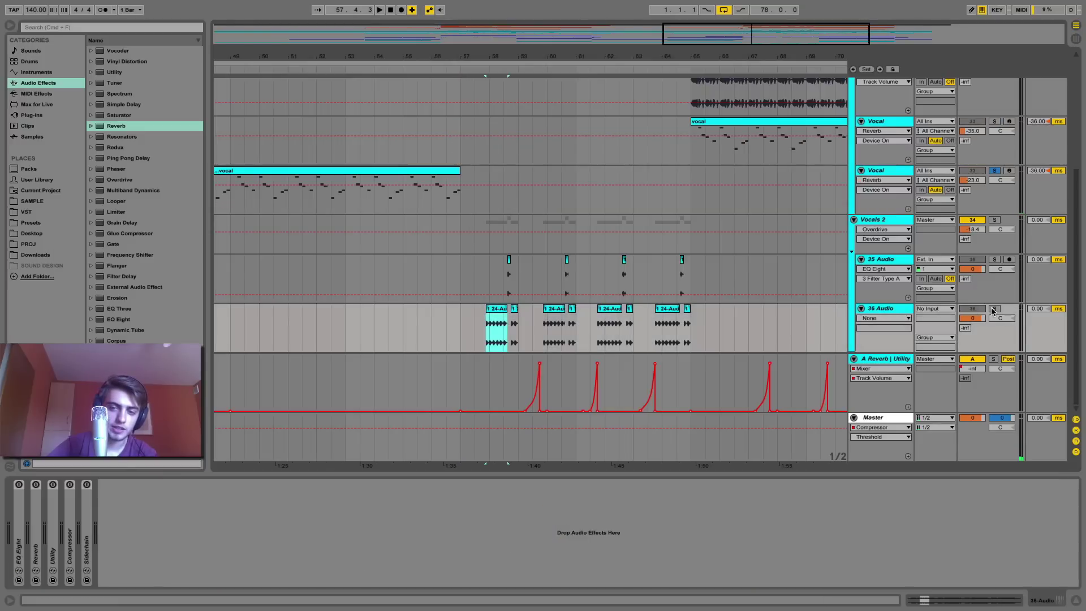
double_click(497, 327)
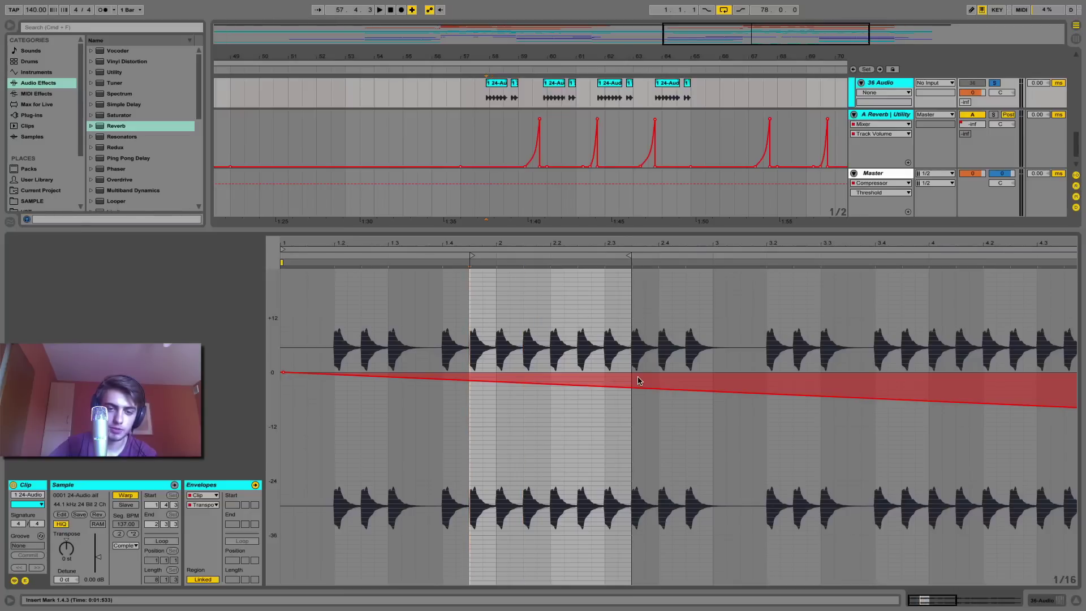
left_click(204, 505)
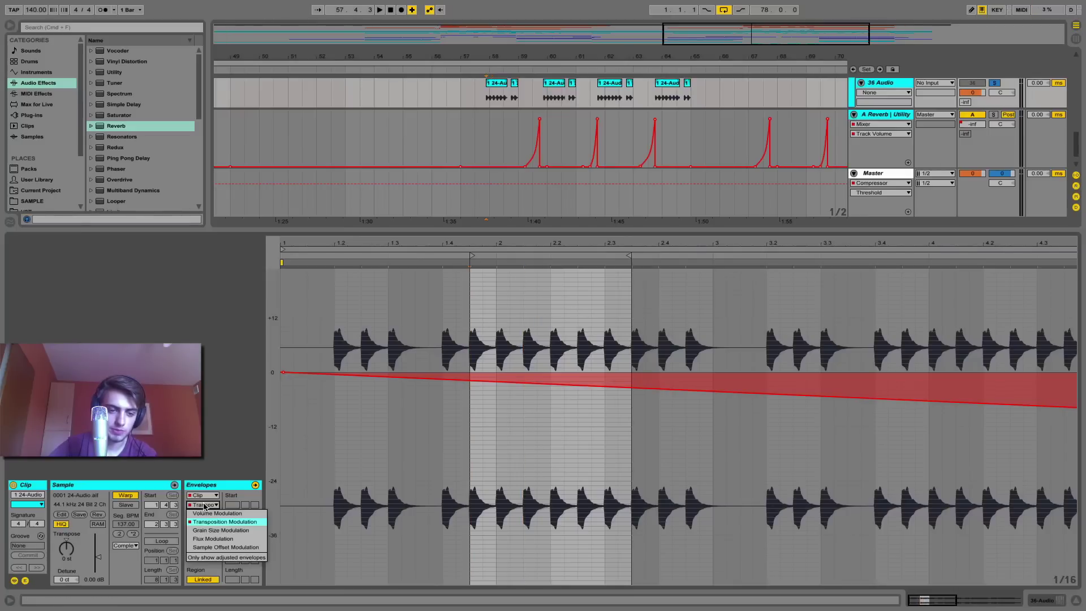
left_click(204, 506)
key("shift+Tab")
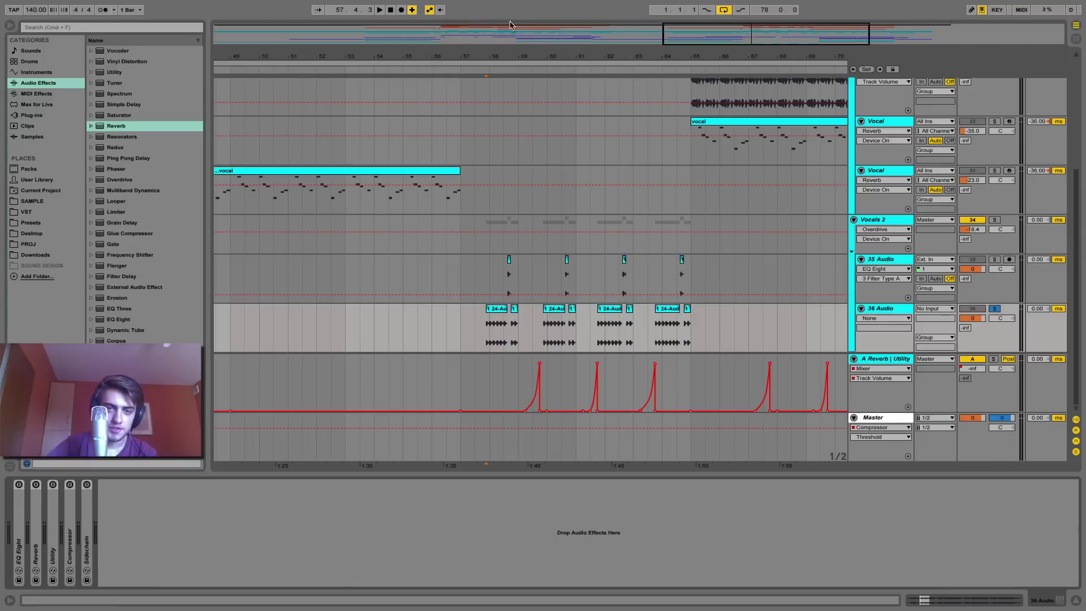
Step: Open the first 35 Audio clip at 58.3.3 and examine its Transpose setting
left_click_drag(507, 51, 521, 249)
left_click(516, 264)
key("shift+Tab")
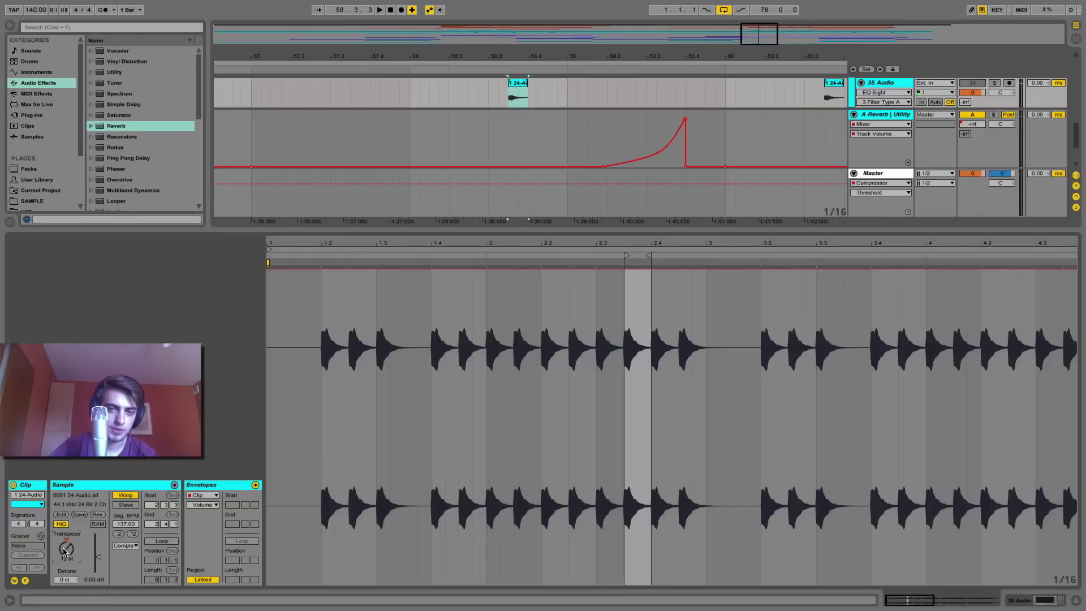
key("shift+Tab")
Step: Play the 35 Audio and 36 Audio tracks soloed together, starting at the first 36 Audio clip
left_click_drag(602, 57, 605, 14)
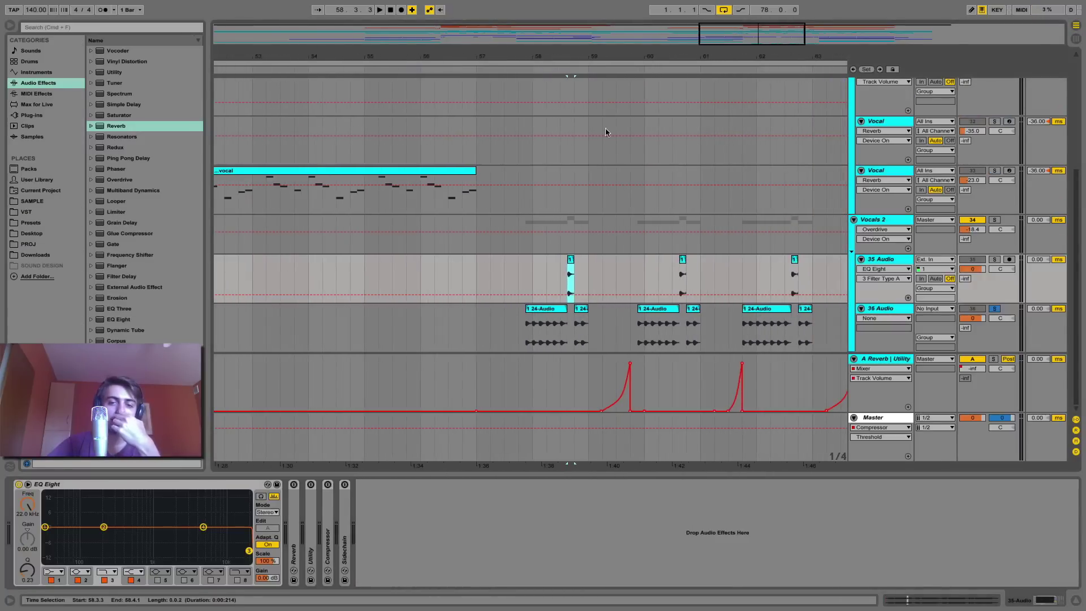
left_click(538, 309)
key("space")
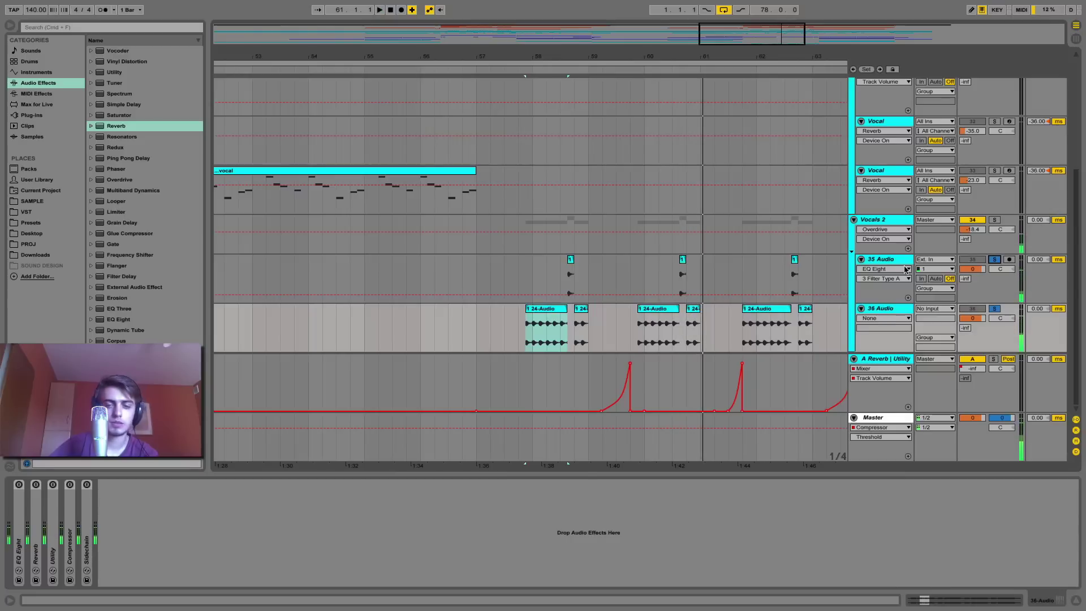
Step: Set the insert mark to 57.1.1, clear the track solos and play the full mix from there
left_click_drag(708, 55, 707, 9)
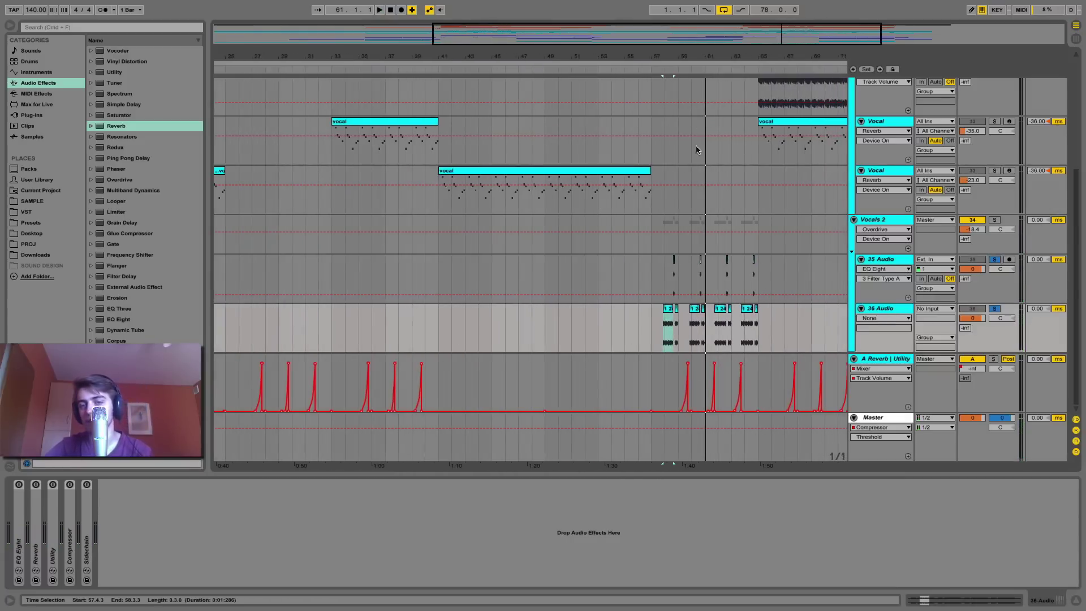
left_click(659, 172)
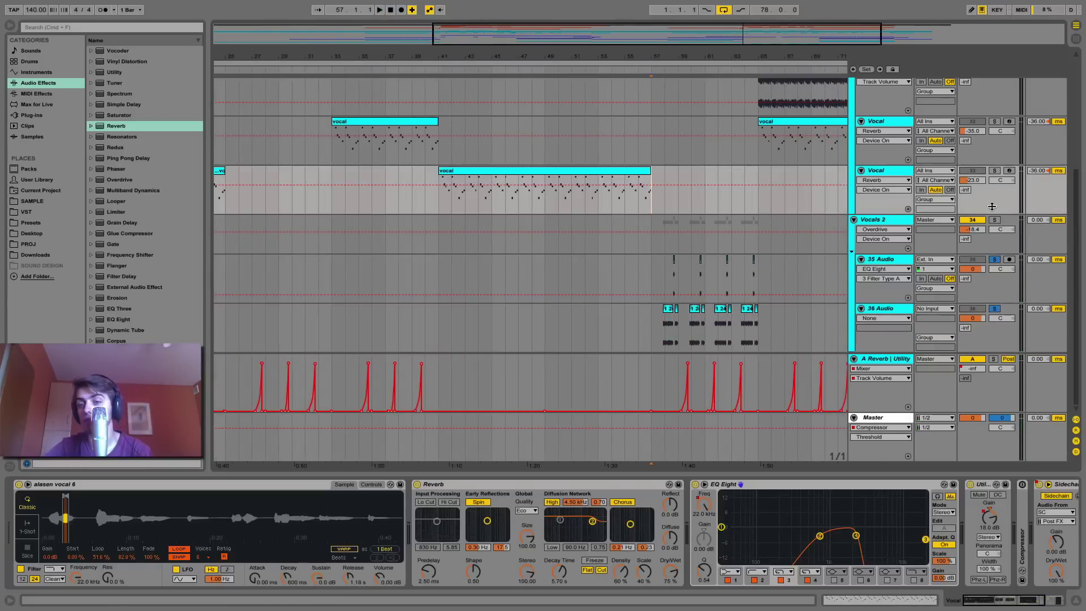
left_click(995, 171)
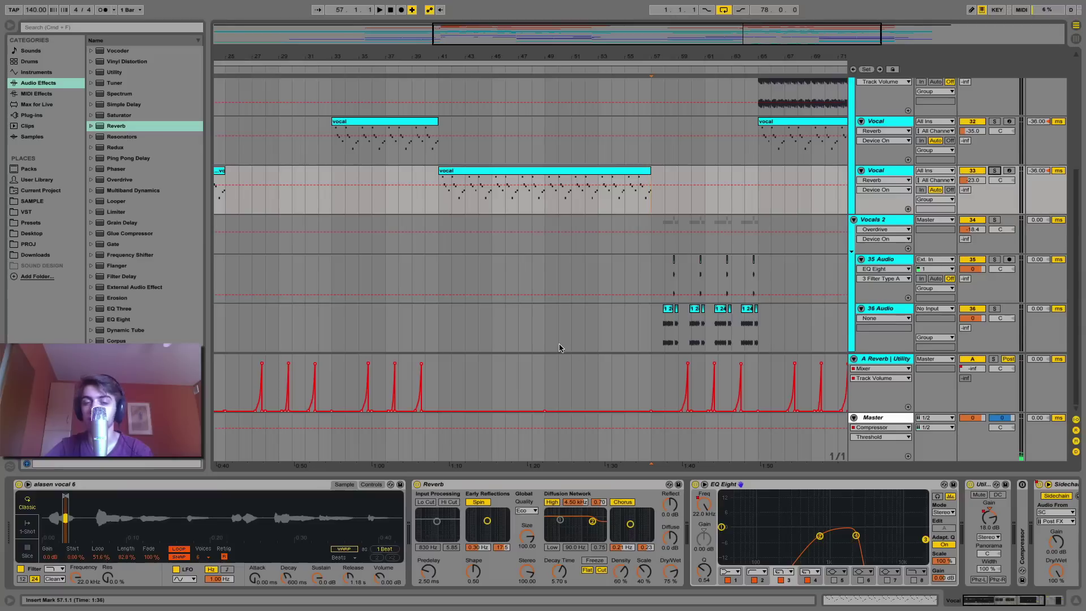
scroll(559, 347, "up", 5)
key("space")
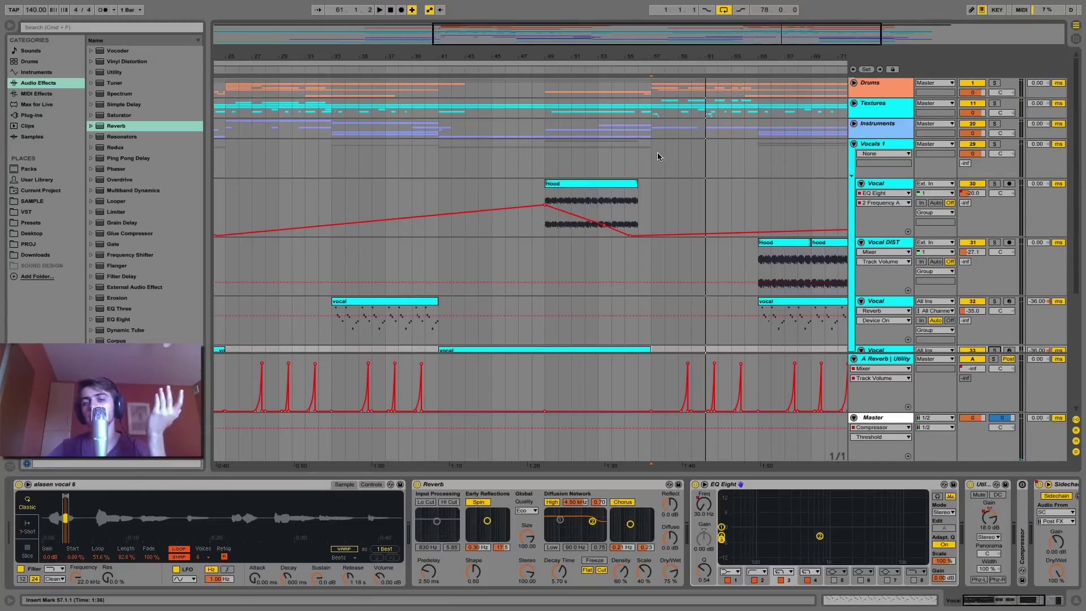
Step: Fold the Vocals 1 and Vocals 2 groups, the A Reverb return and the Master track, and hide the device view
left_click(872, 144)
left_click(854, 145)
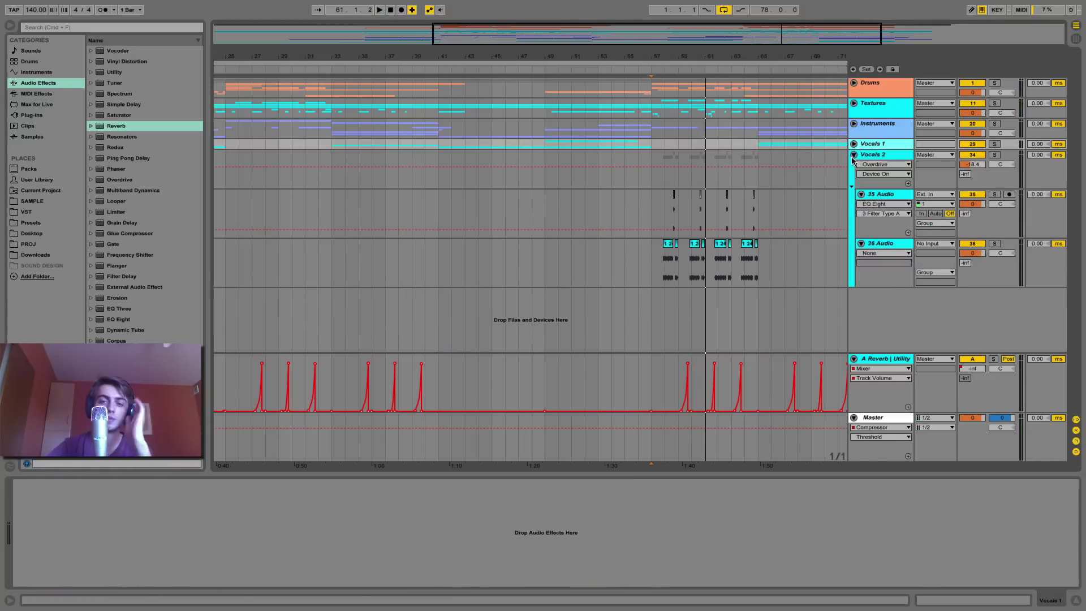
left_click(854, 155)
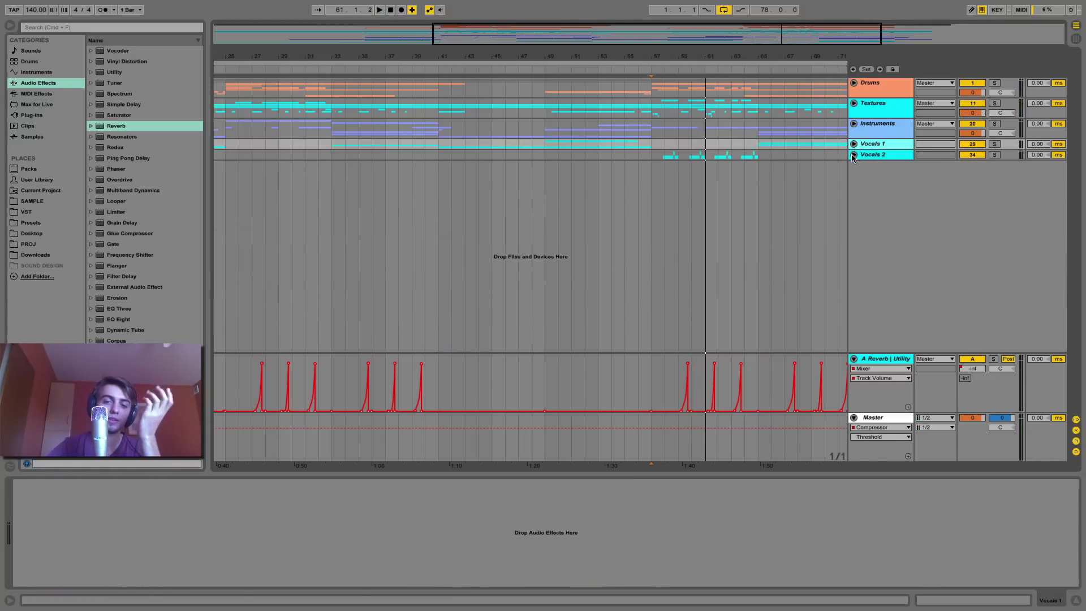
left_click(854, 358)
left_click(855, 418)
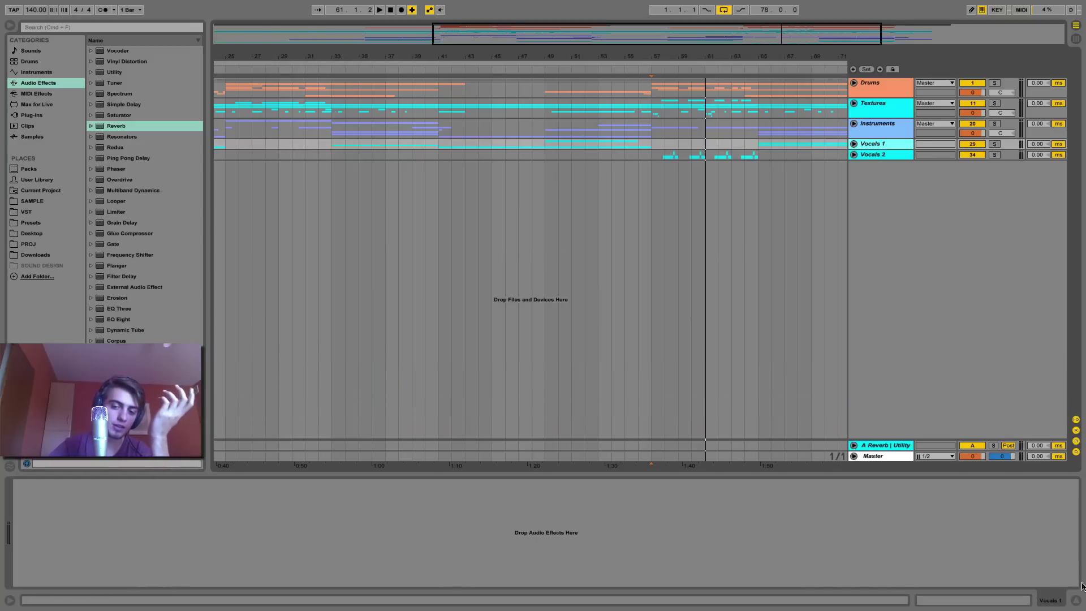
left_click(1077, 600)
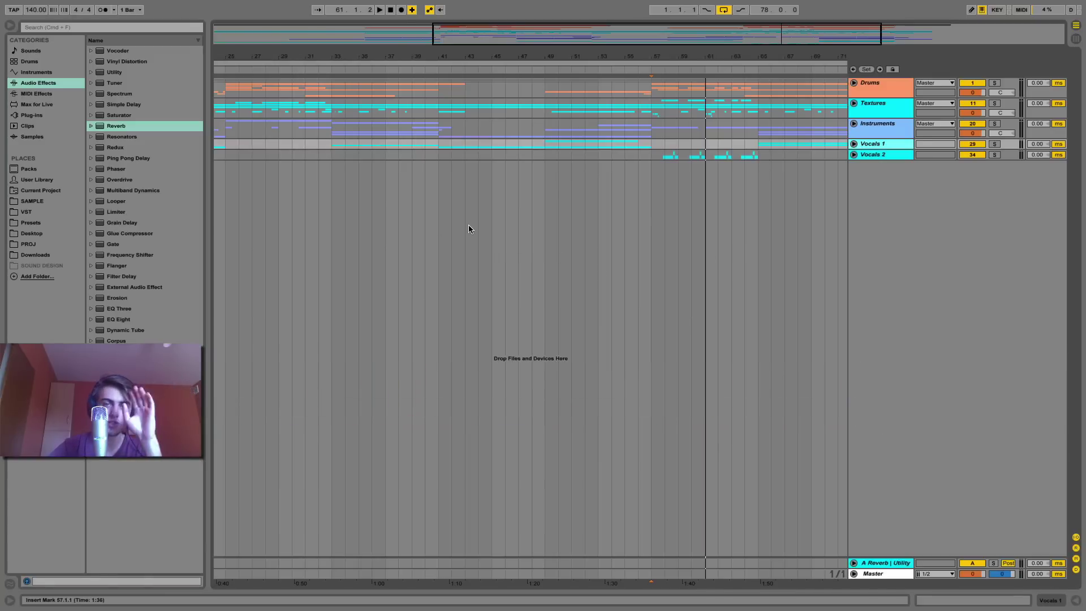